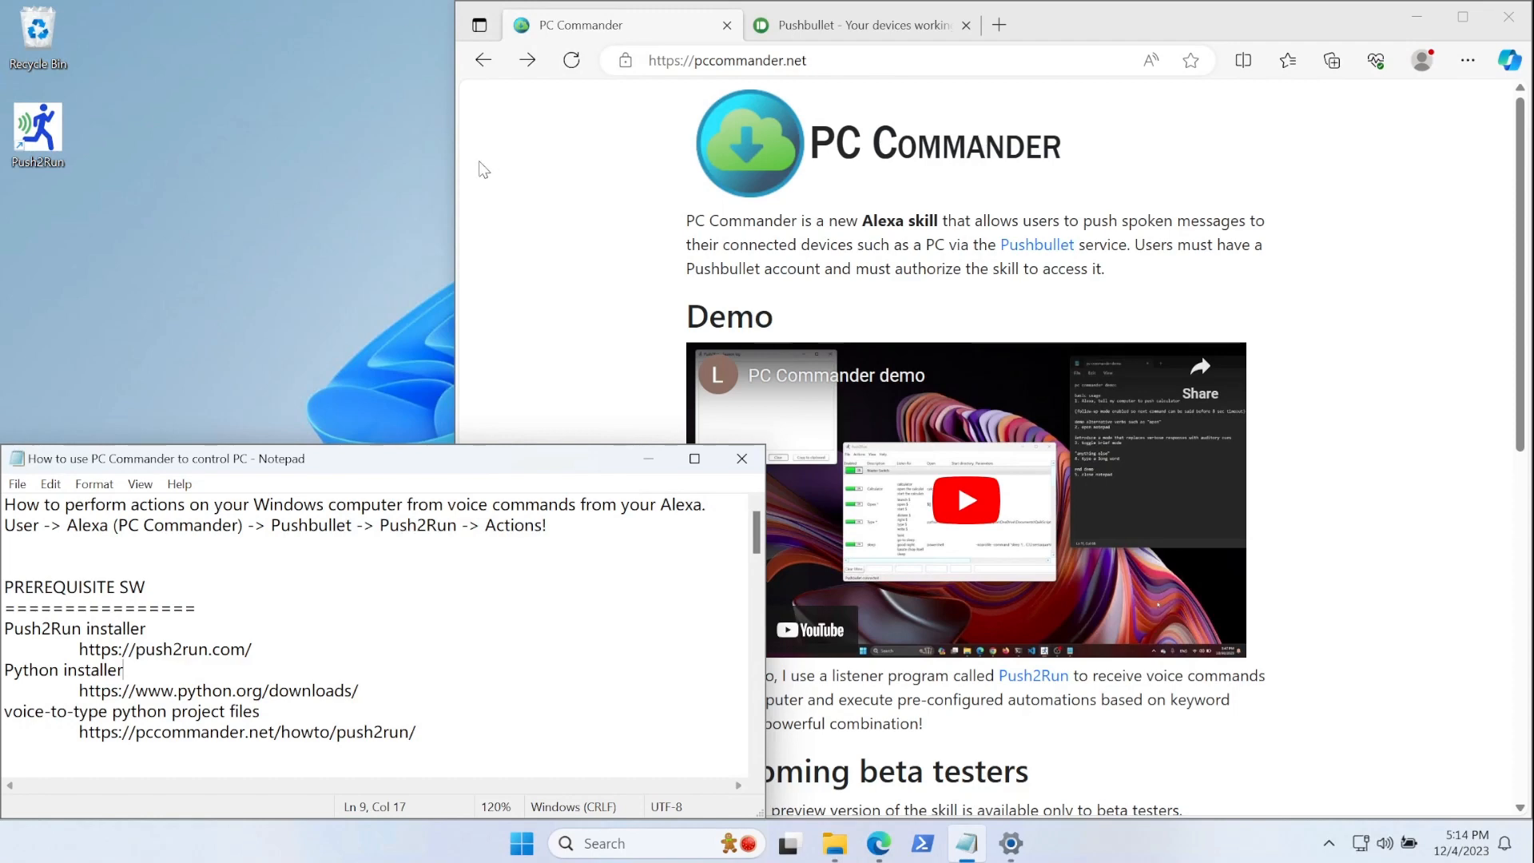
# - Review the Push2Run, Python and voice-to-type prerequisites in the notes and bring up the Downloads folder
pyautogui.click(46, 154)
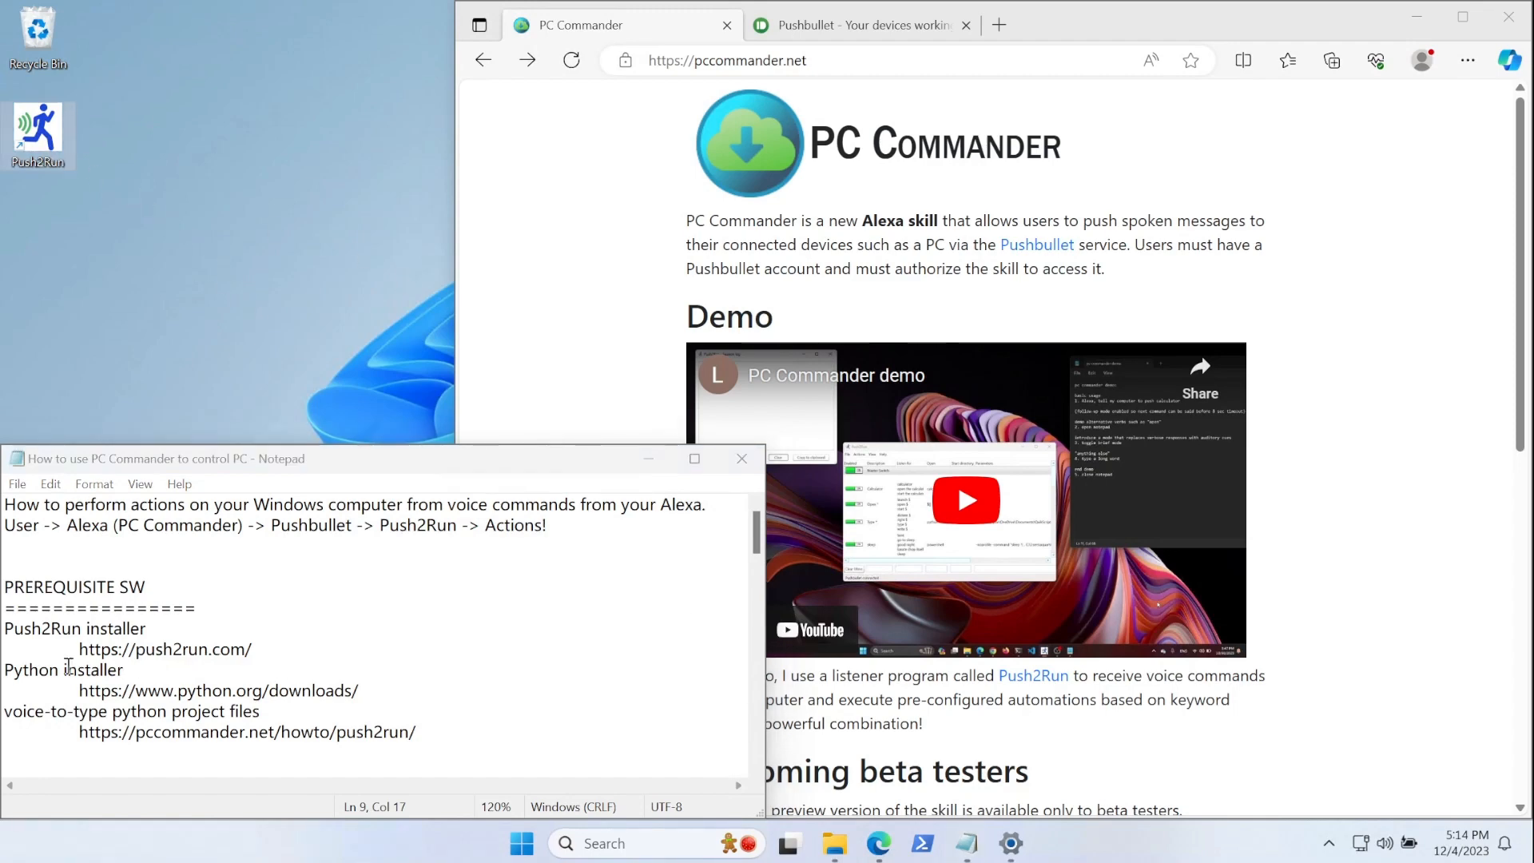
pyautogui.moveTo(4, 669); pyautogui.dragTo(116, 670)
pyautogui.click(192, 684)
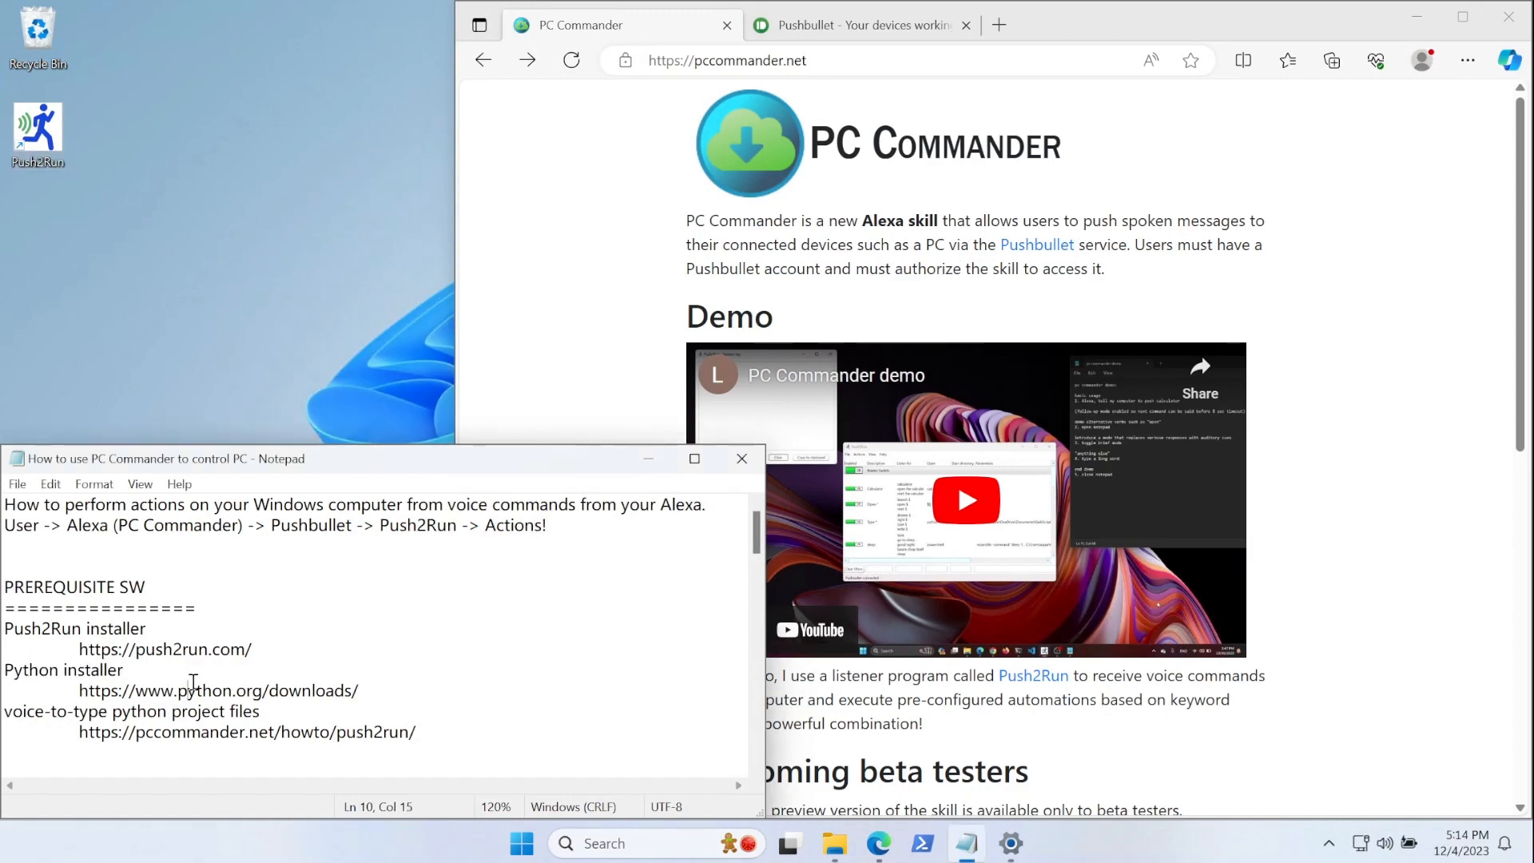
pyautogui.moveTo(28, 711); pyautogui.dragTo(94, 712)
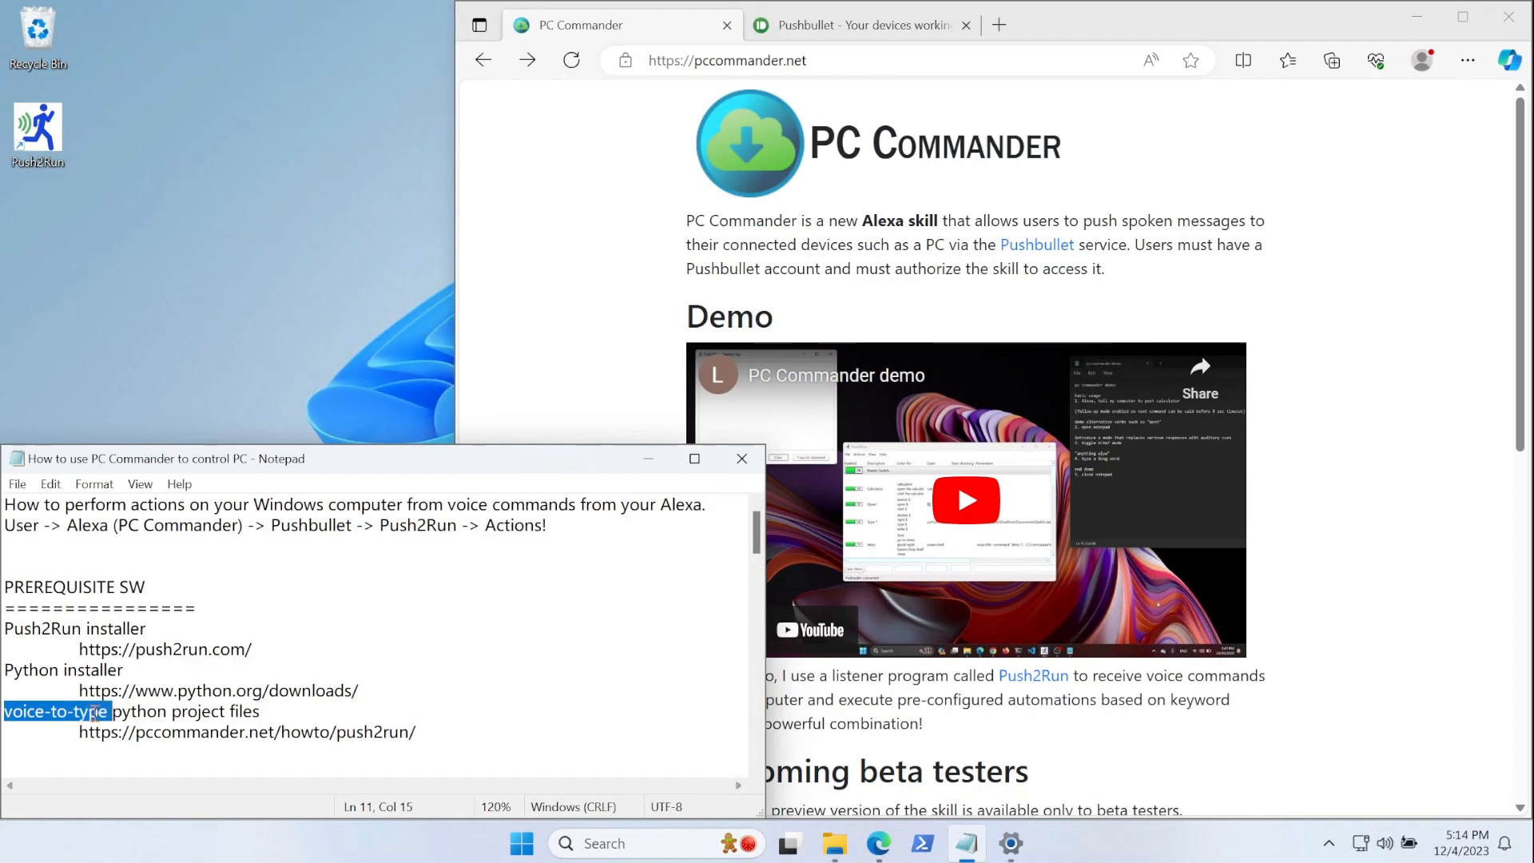
pyautogui.click(188, 712)
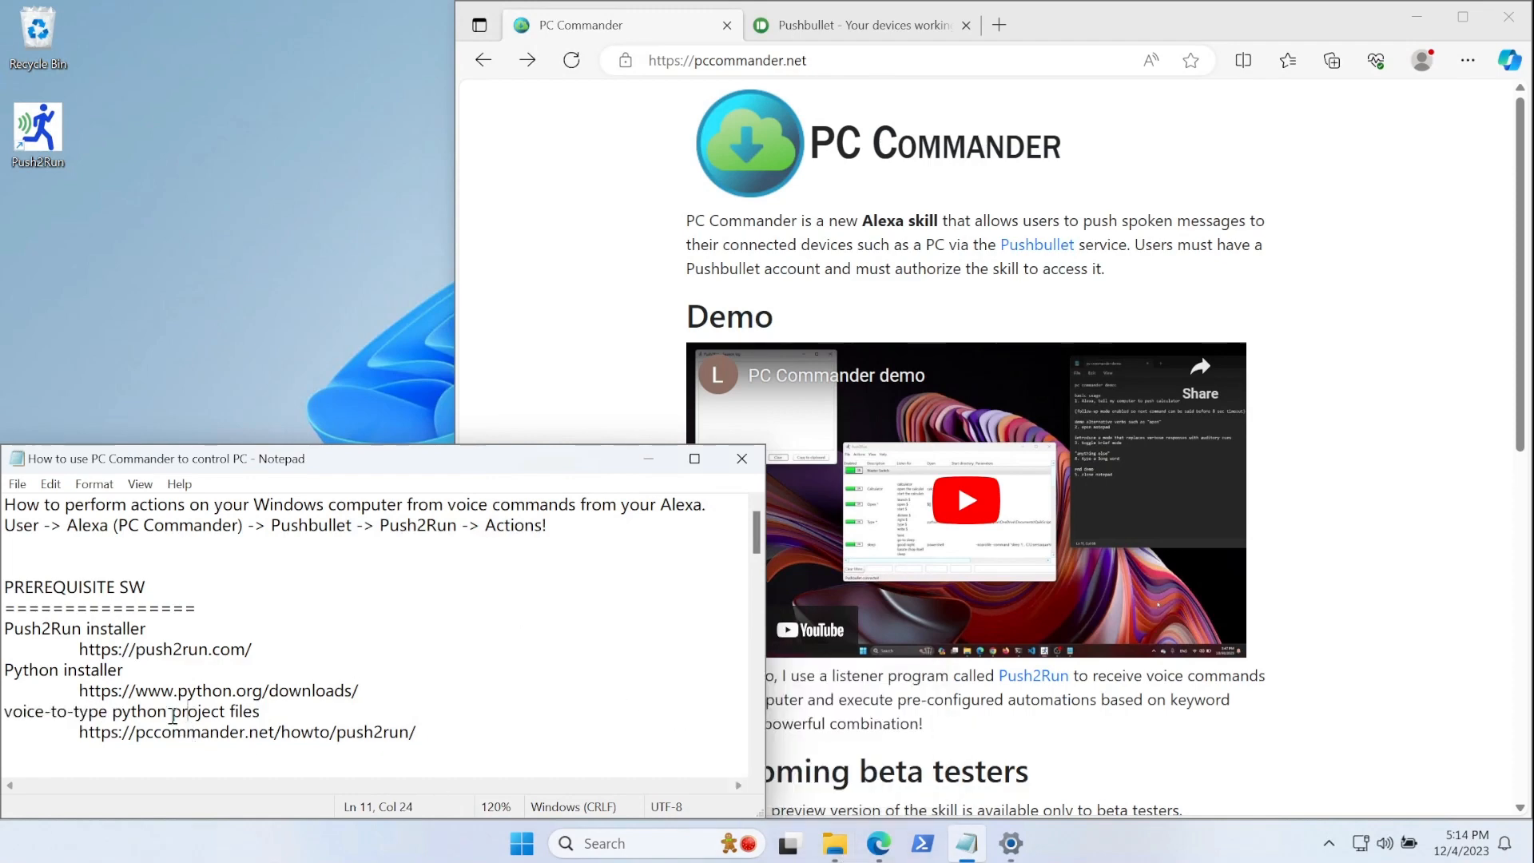
pyautogui.doubleClick(48, 670)
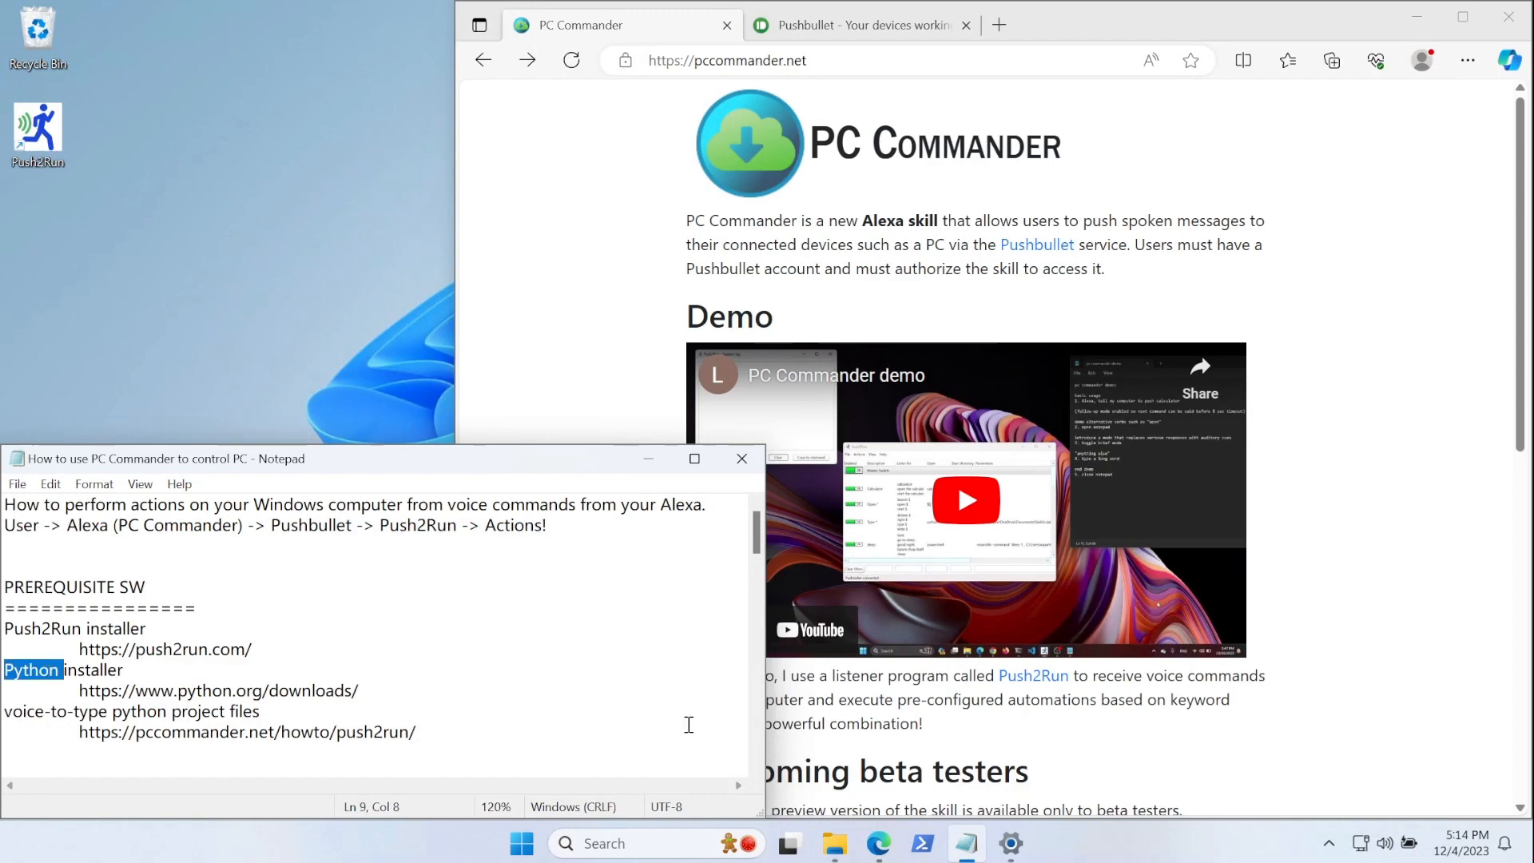
pyautogui.click(828, 848)
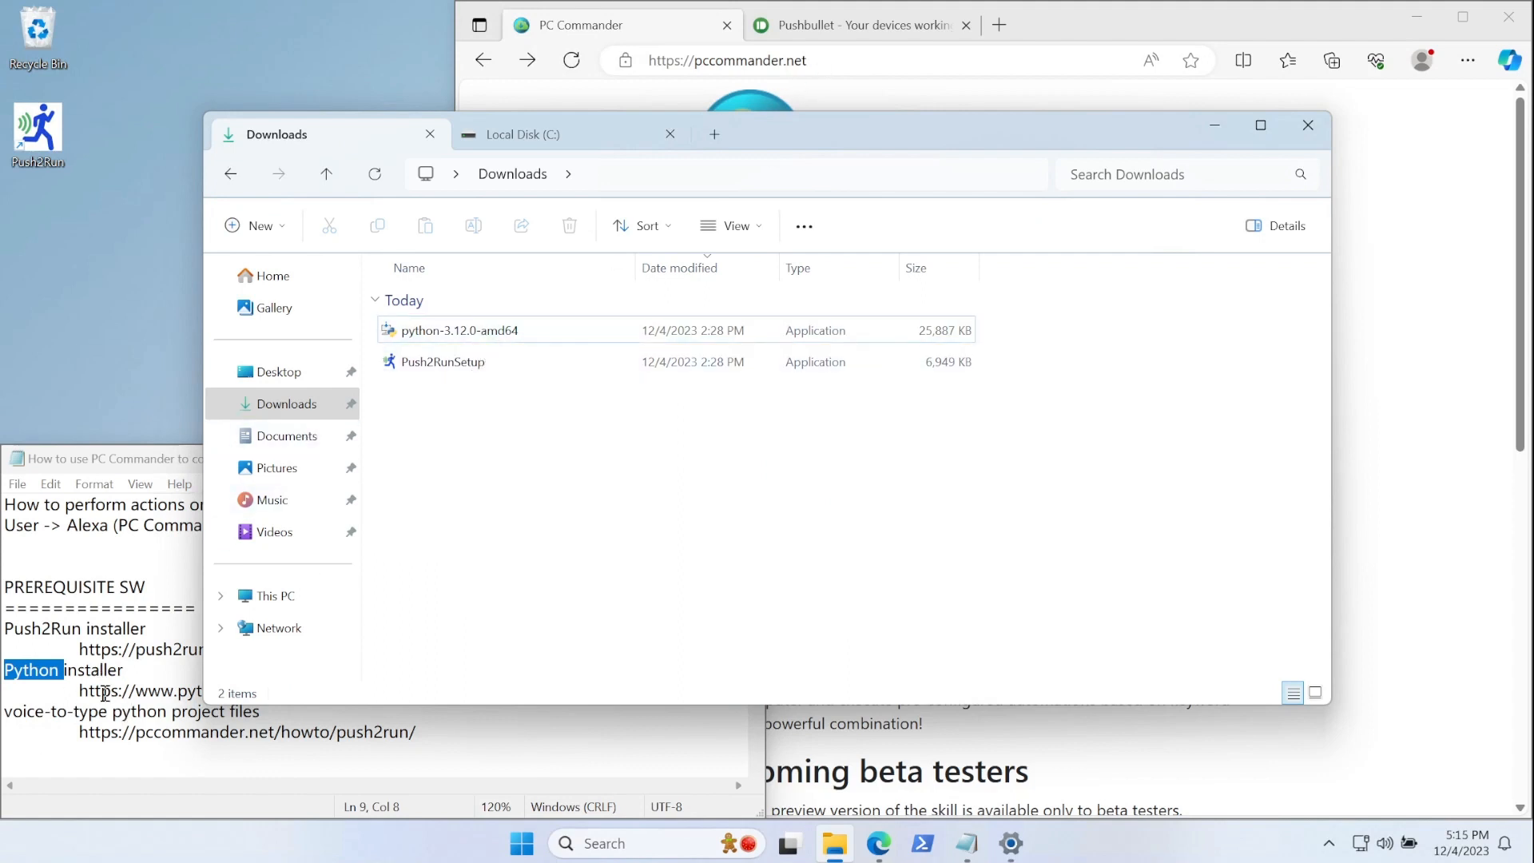
pyautogui.moveTo(105, 694); pyautogui.dragTo(248, 689)
pyautogui.click(182, 707)
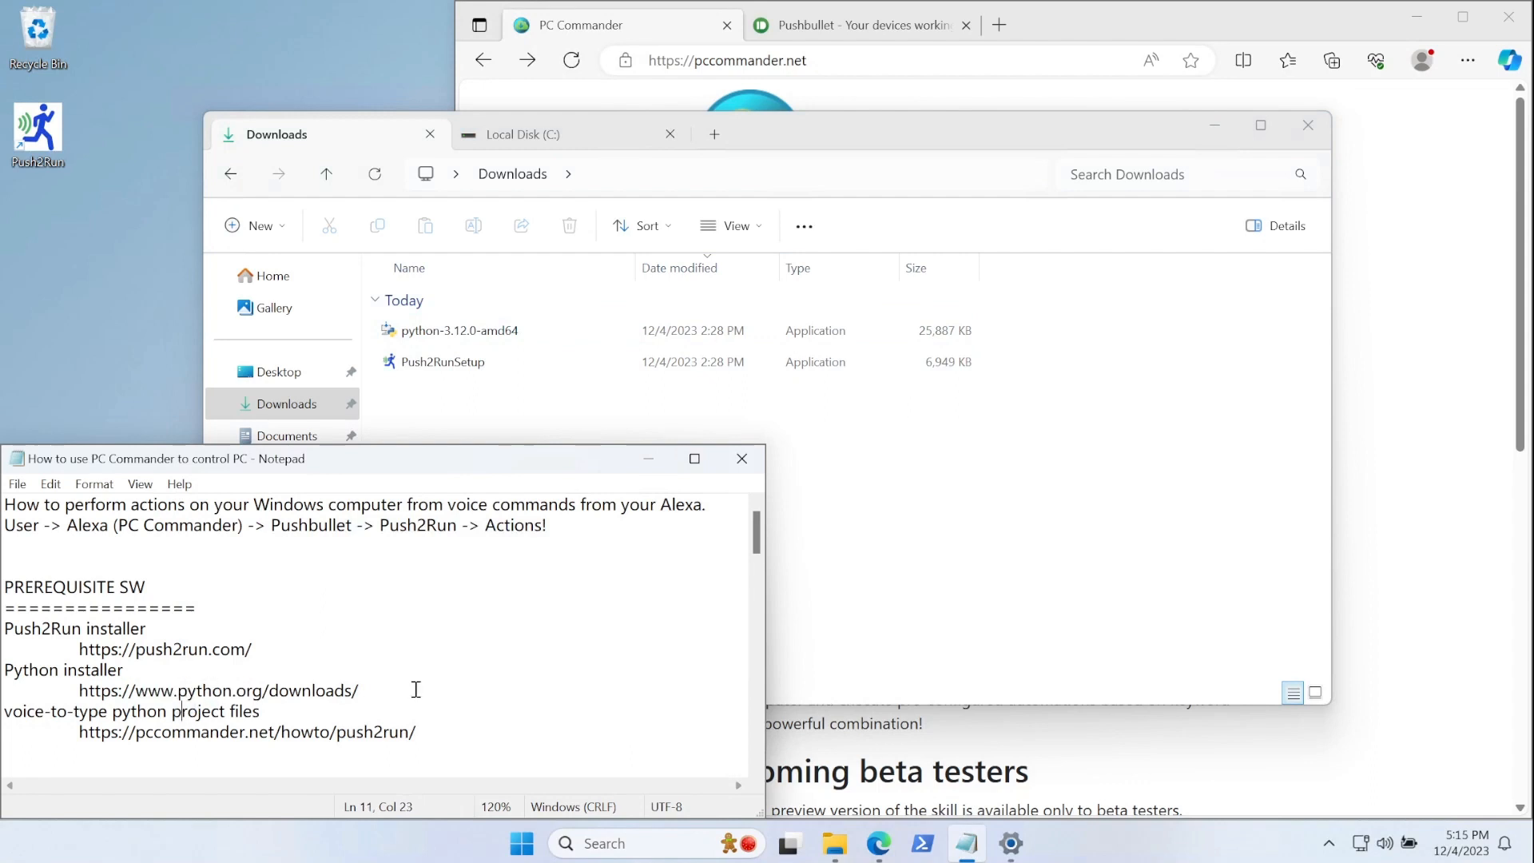
pyautogui.press('Up')
pyautogui.hotkey('shift', 'Home')
pyautogui.hotkey('shift', 'Right')
pyautogui.hotkey('ctrl', 'c')
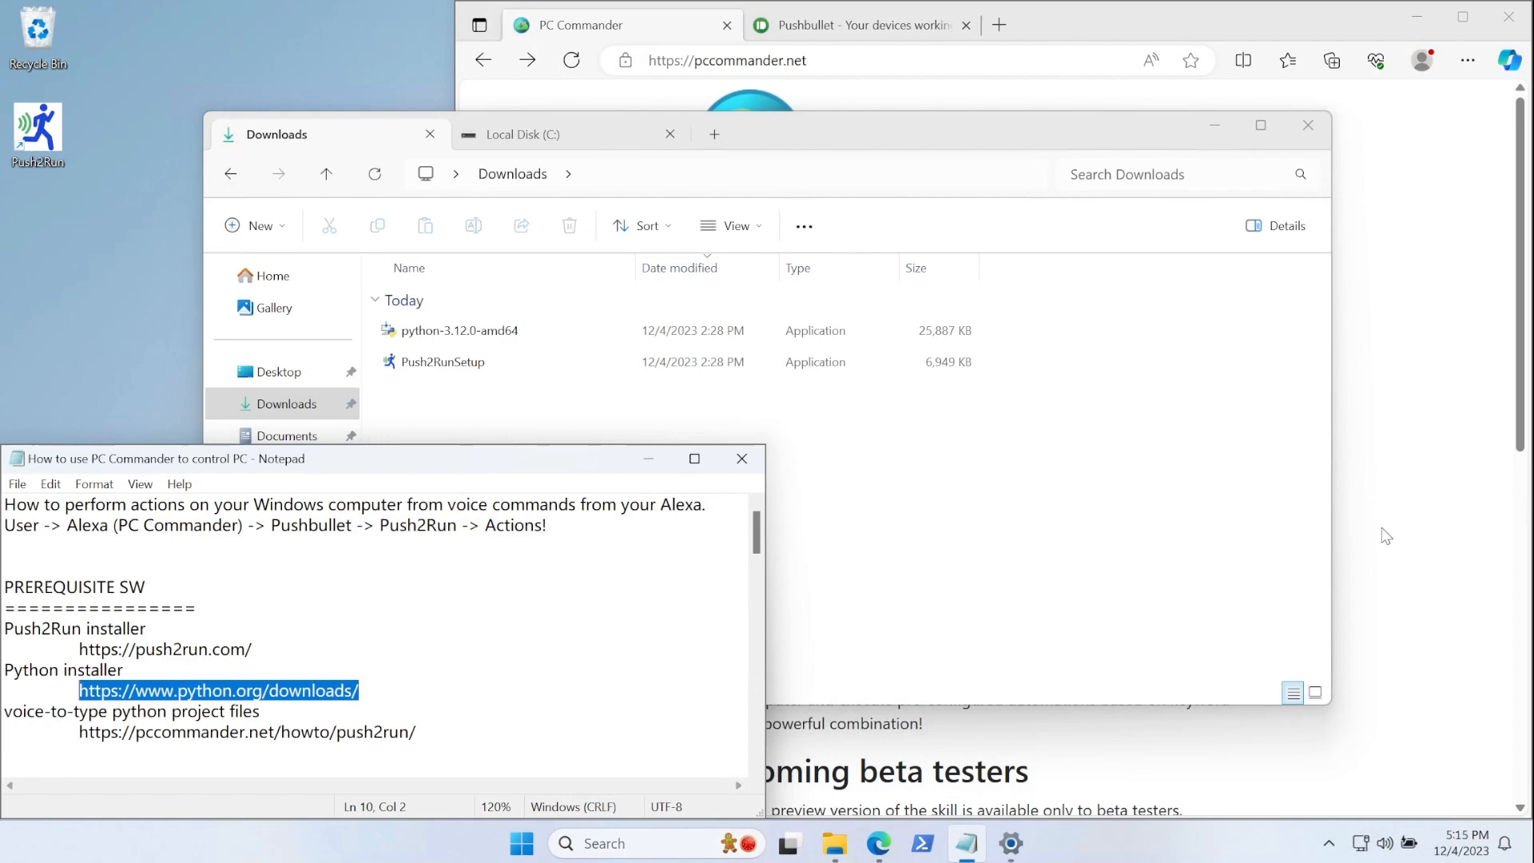
pyautogui.click(1412, 536)
pyautogui.hotkey('ctrl', 't')
pyautogui.hotkey('ctrl', 'v')
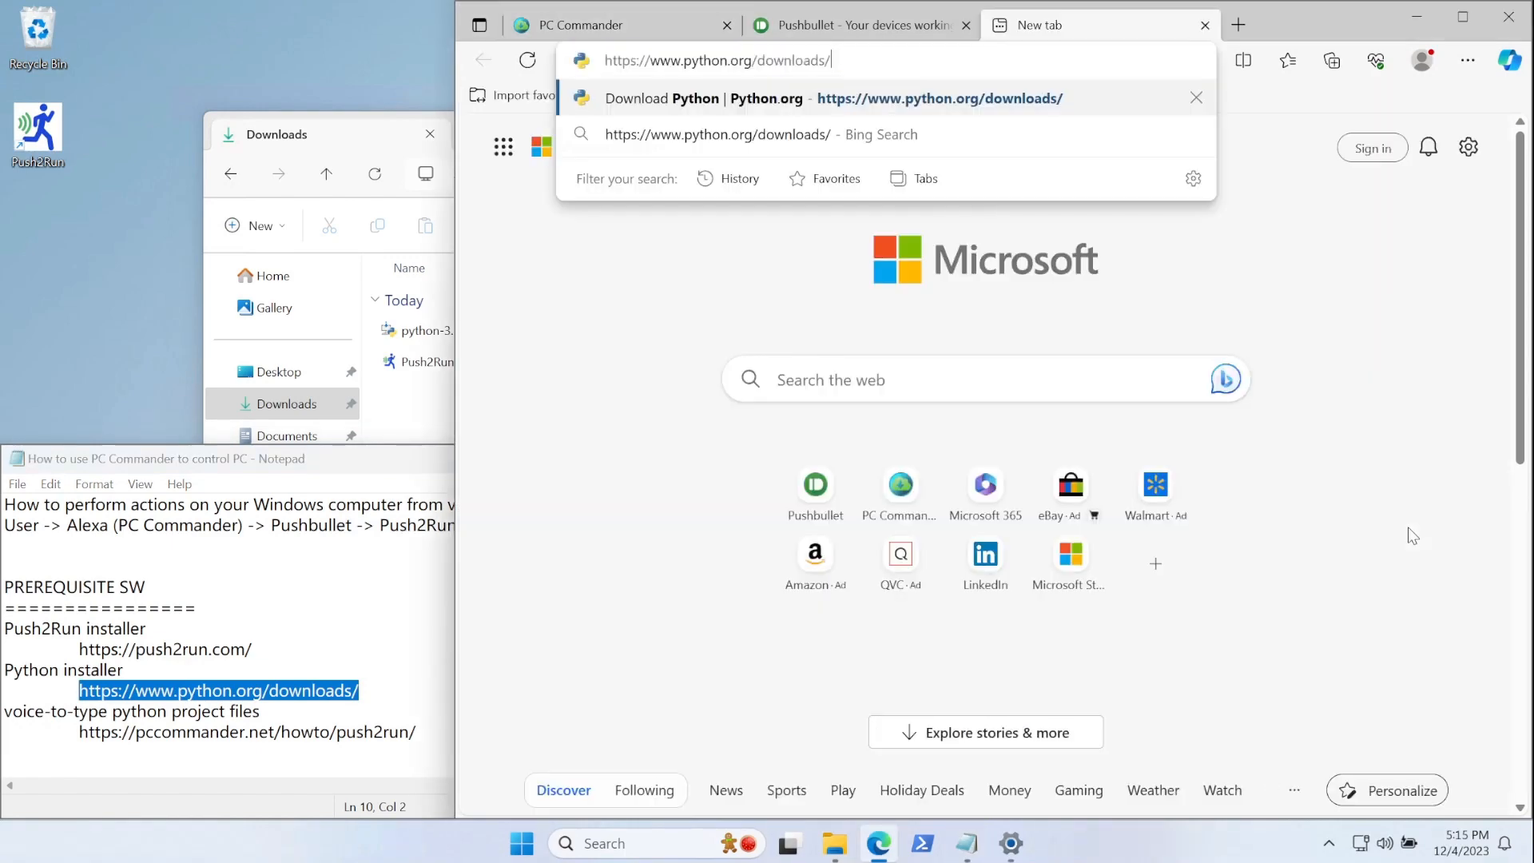
pyautogui.press('Return')
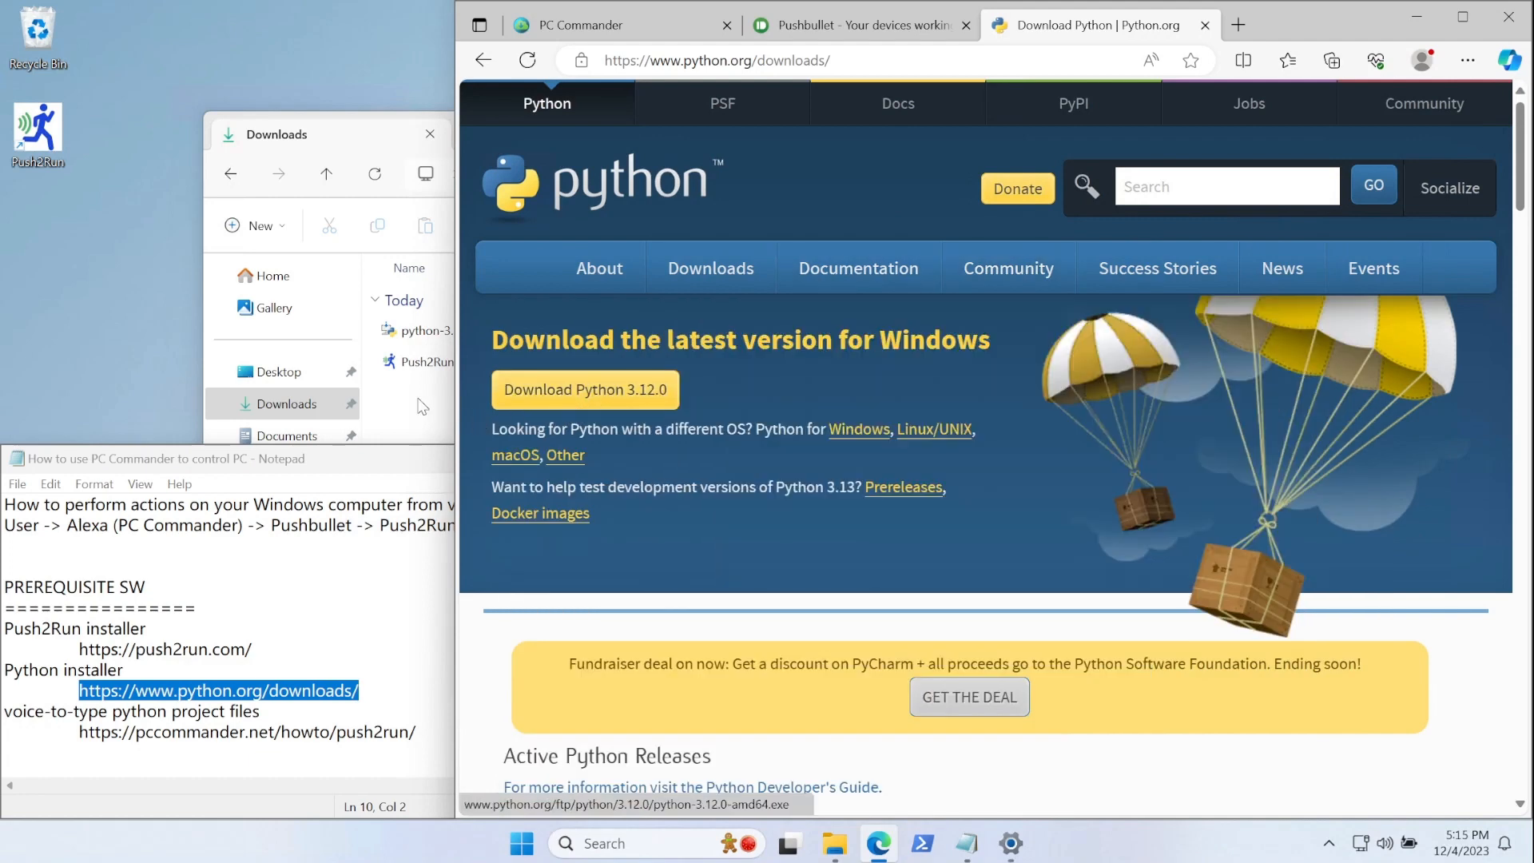
# - Run the python-3.12.0-amd64 installer from Downloads and start the default installation with python.exe added to PATH
pyautogui.click(453, 332)
pyautogui.doubleClick(453, 332)
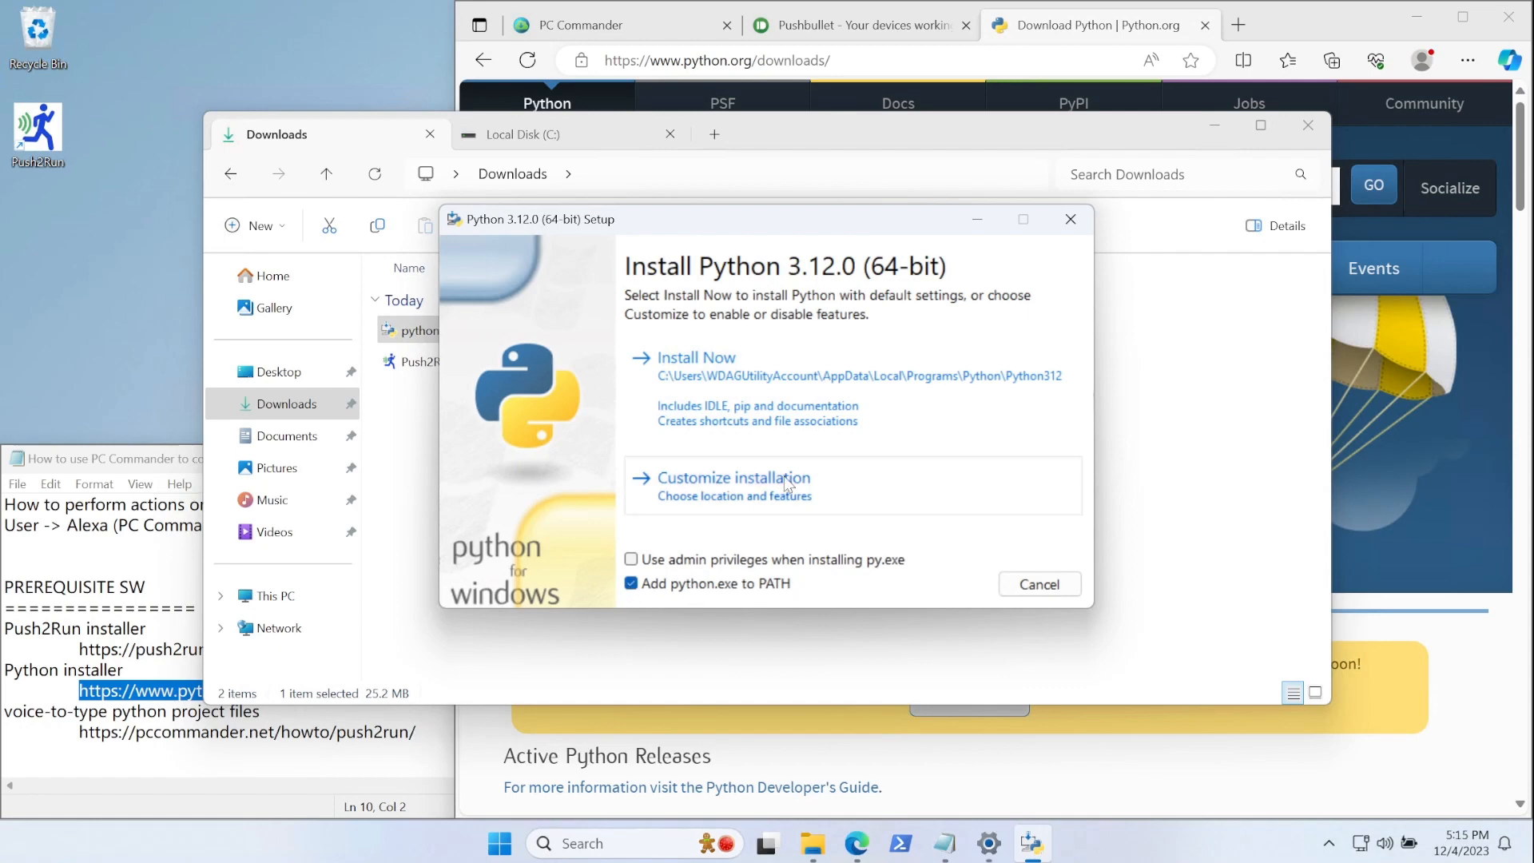
pyautogui.click(765, 376)
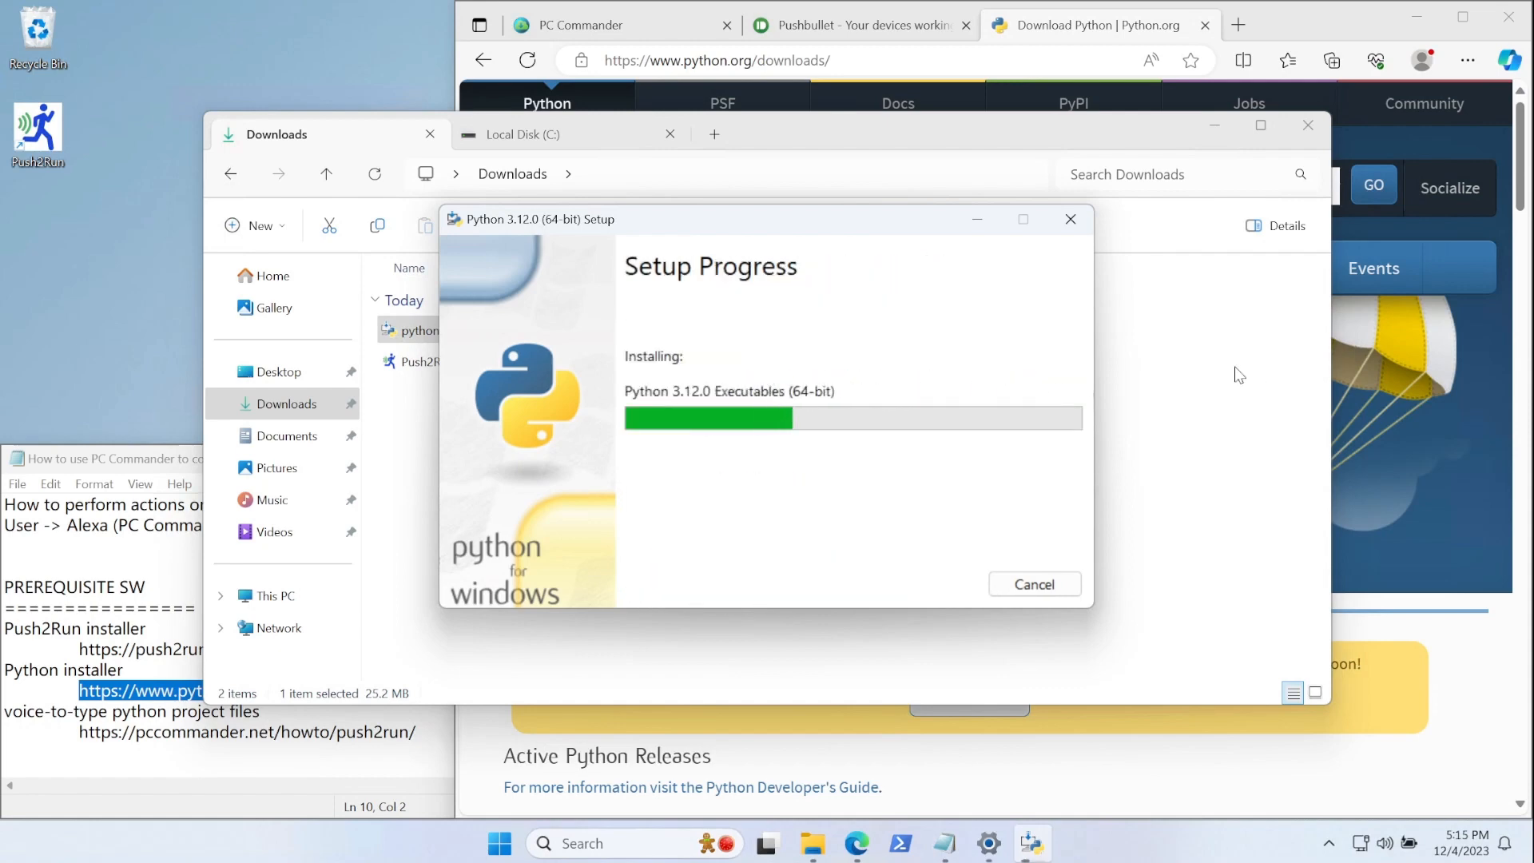
pyautogui.click(1229, 130)
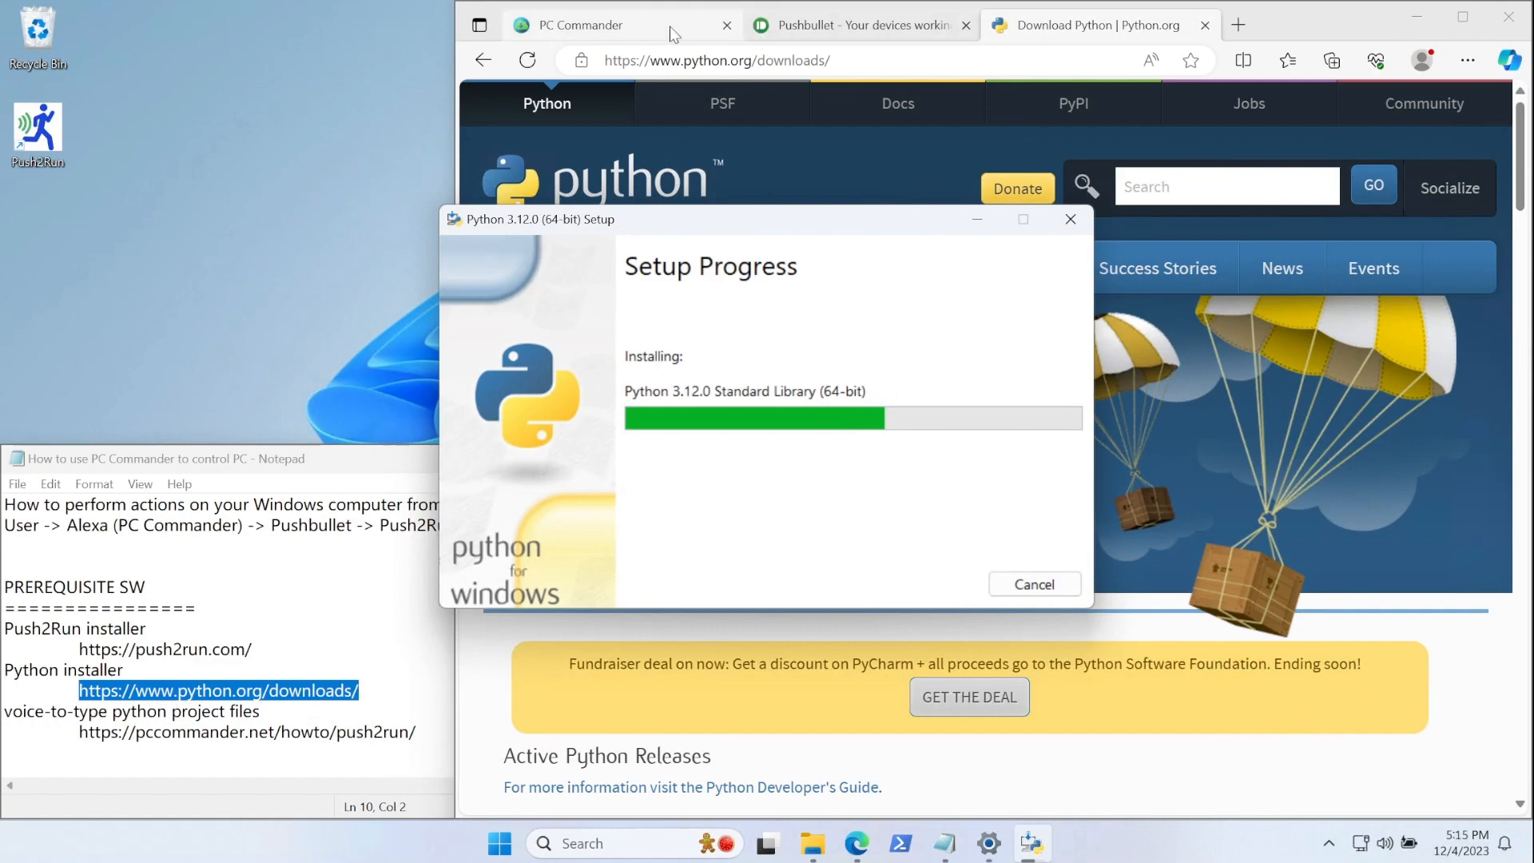
# - Find the voice-to-type project address in the notes and open the pccommander.net/howto/push2run page in the browser
pyautogui.click(196, 711)
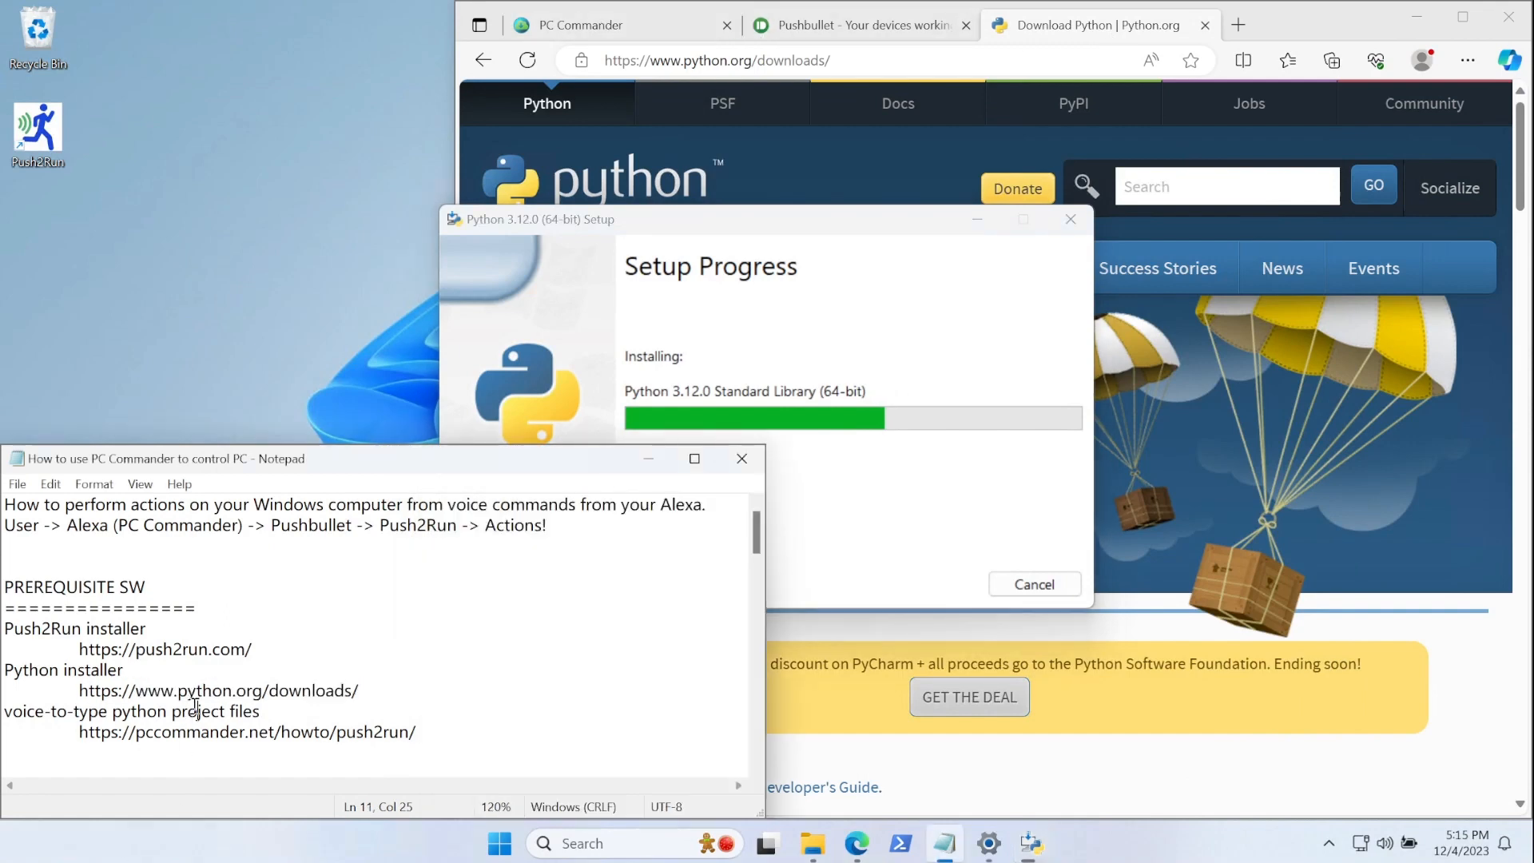
pyautogui.doubleClick(111, 735)
pyautogui.moveTo(111, 735); pyautogui.dragTo(267, 717)
pyautogui.click(267, 717)
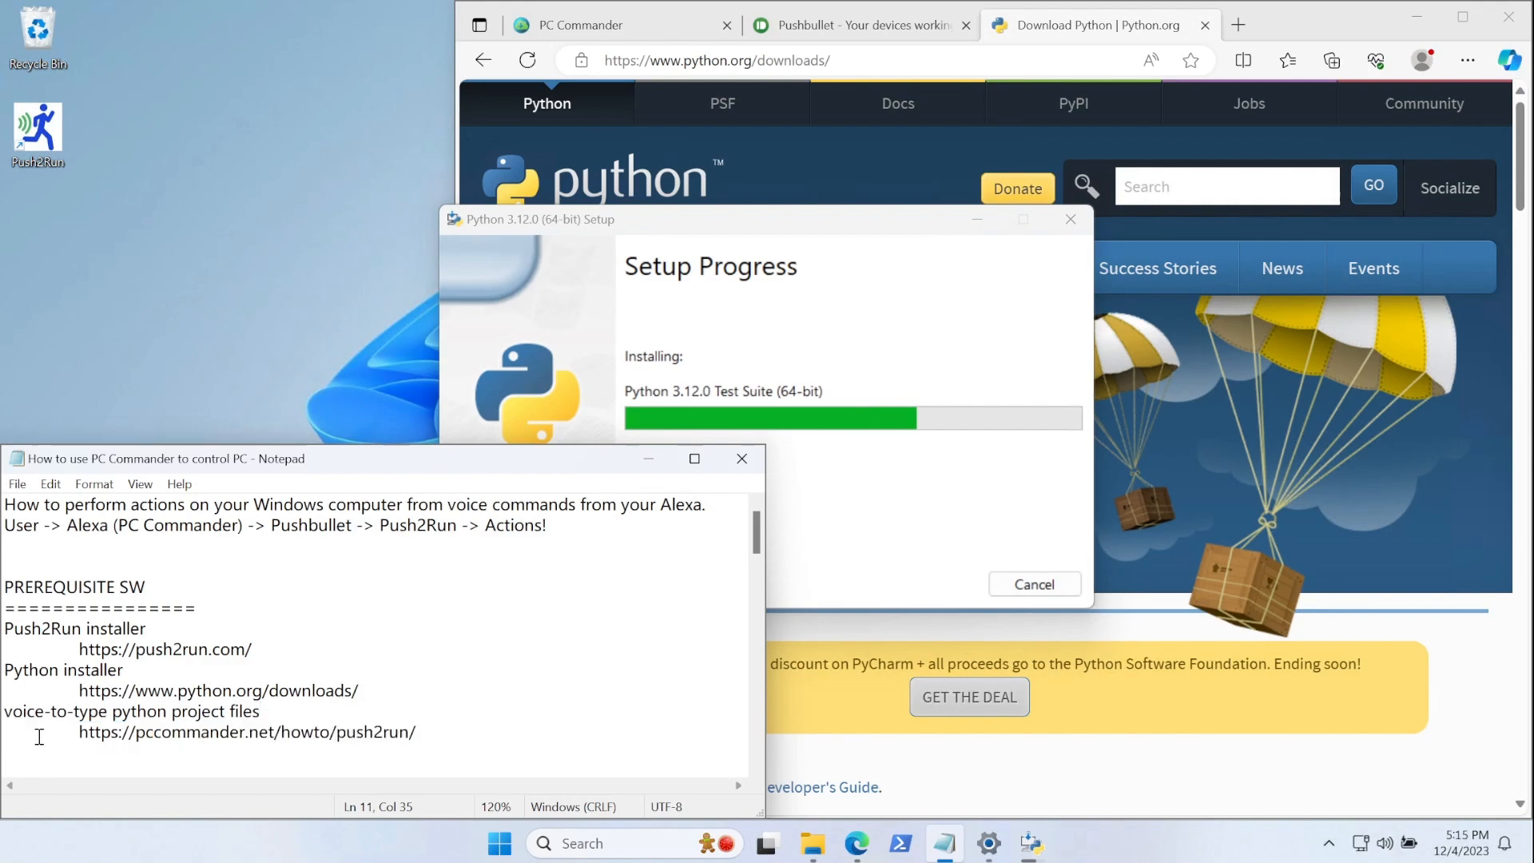
pyautogui.doubleClick(97, 731)
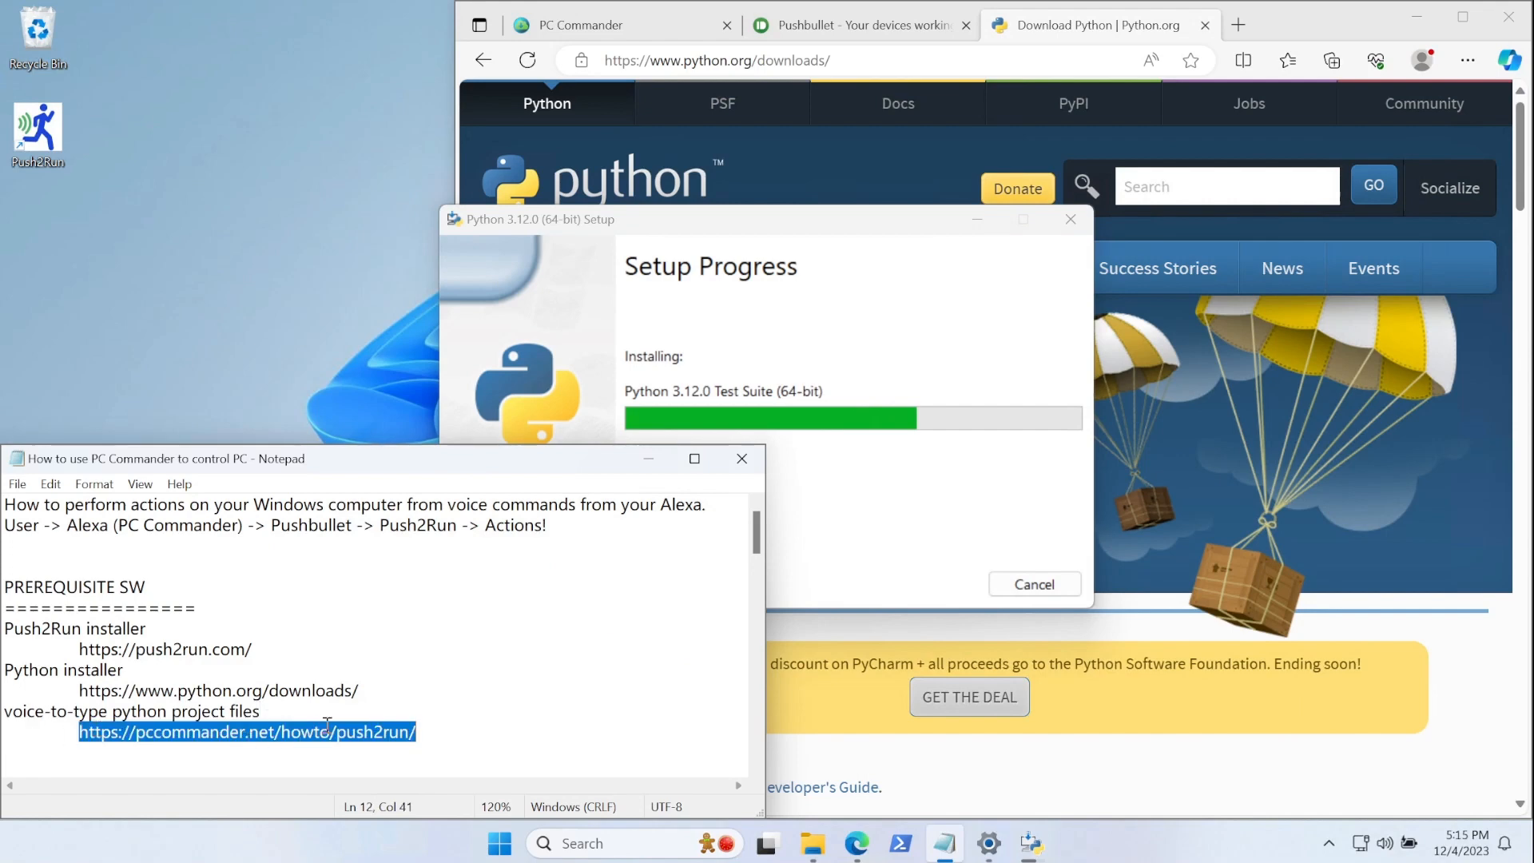
pyautogui.hotkey('ctrl', '-')
pyautogui.click(643, 26)
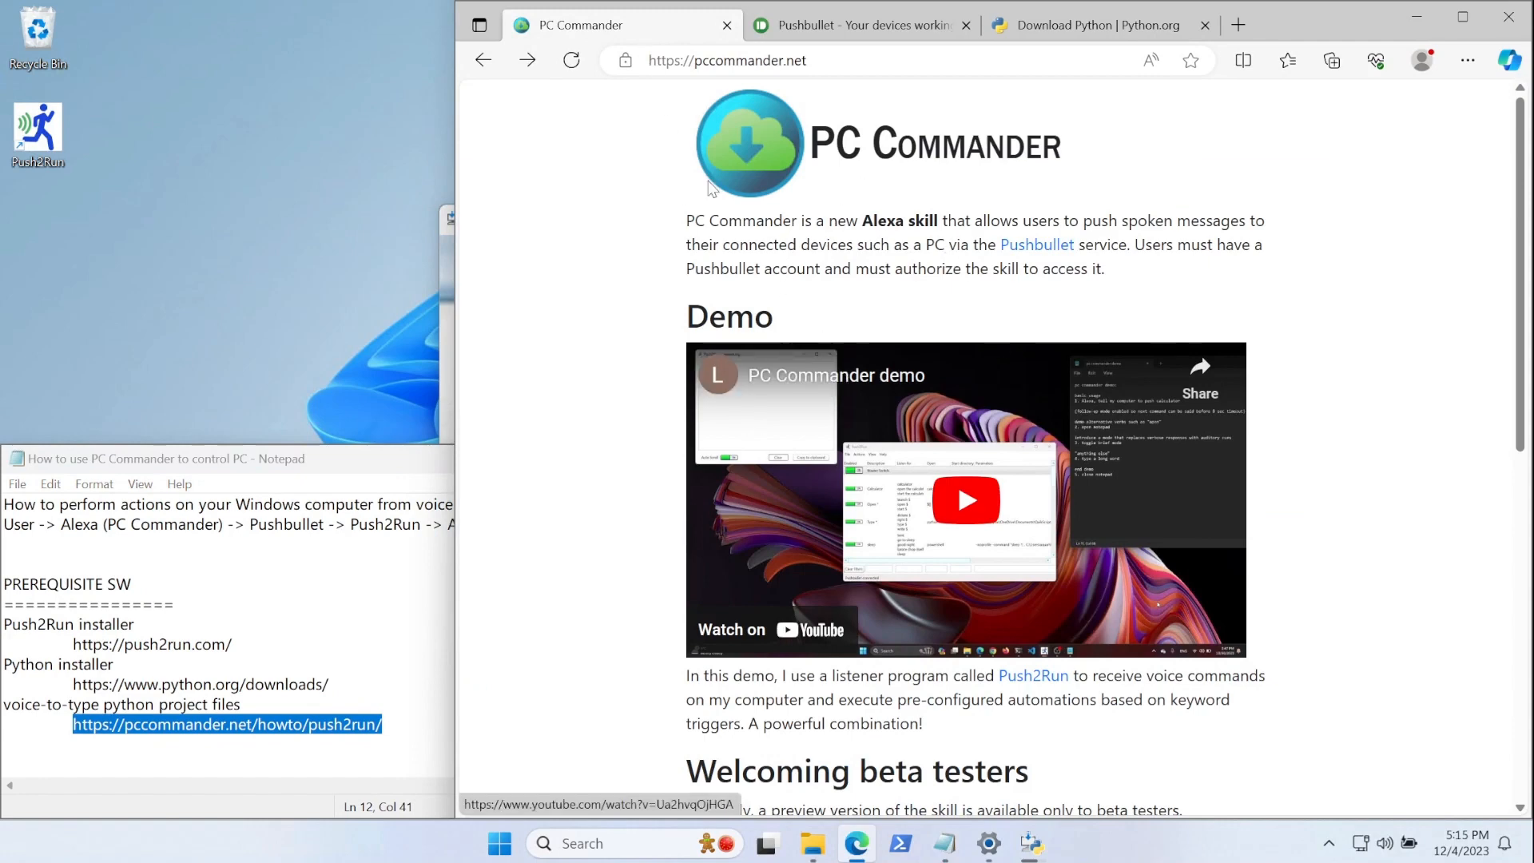
pyautogui.click(540, 70)
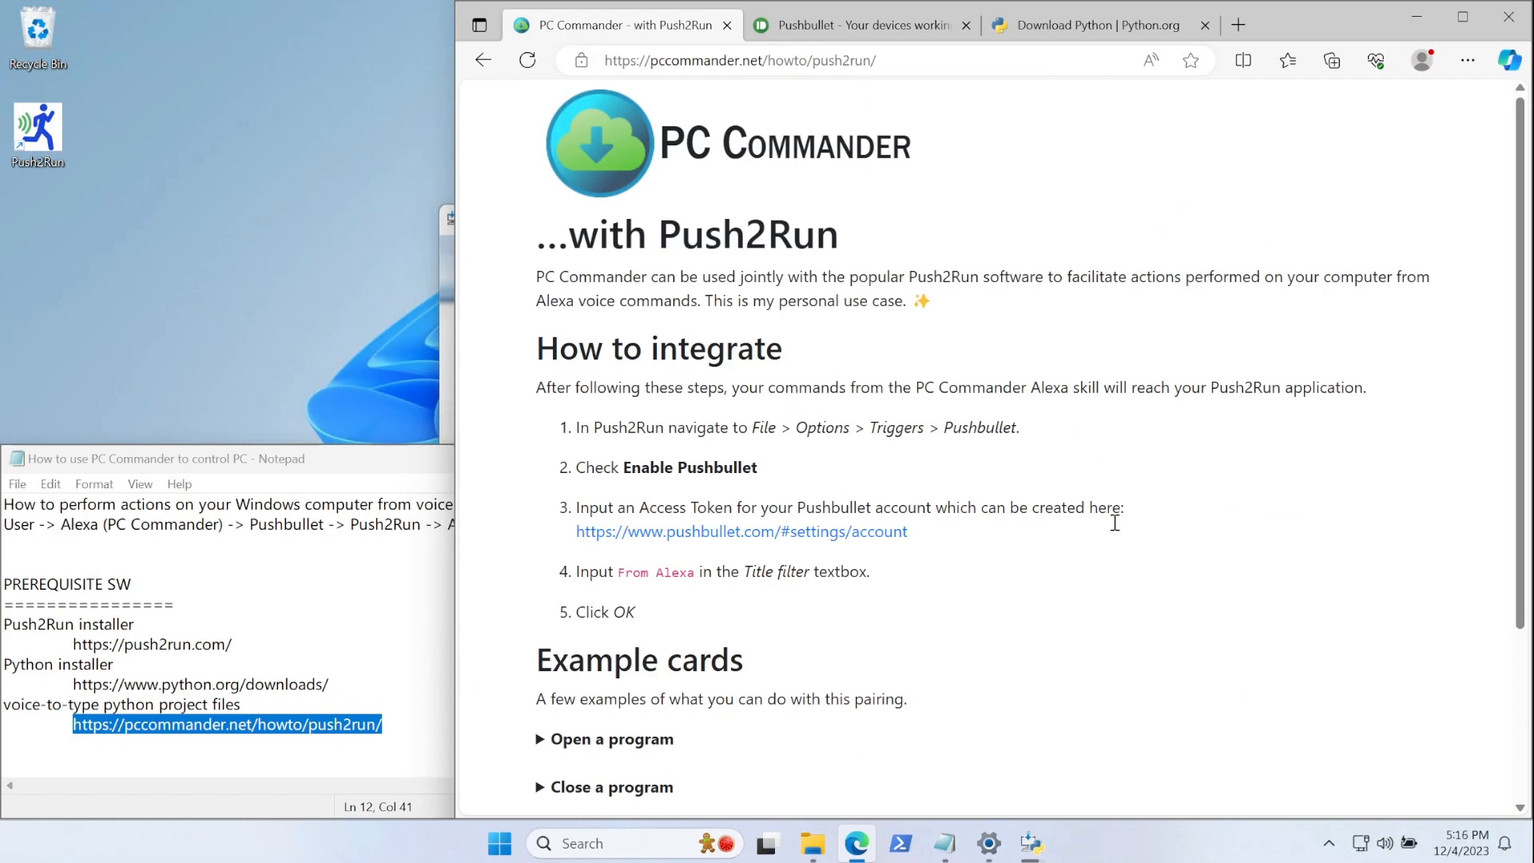
# - Open the voice-to-type GitHub repository from the Dictate example card and download it as a ZIP
pyautogui.scroll(-3, 1114, 522)
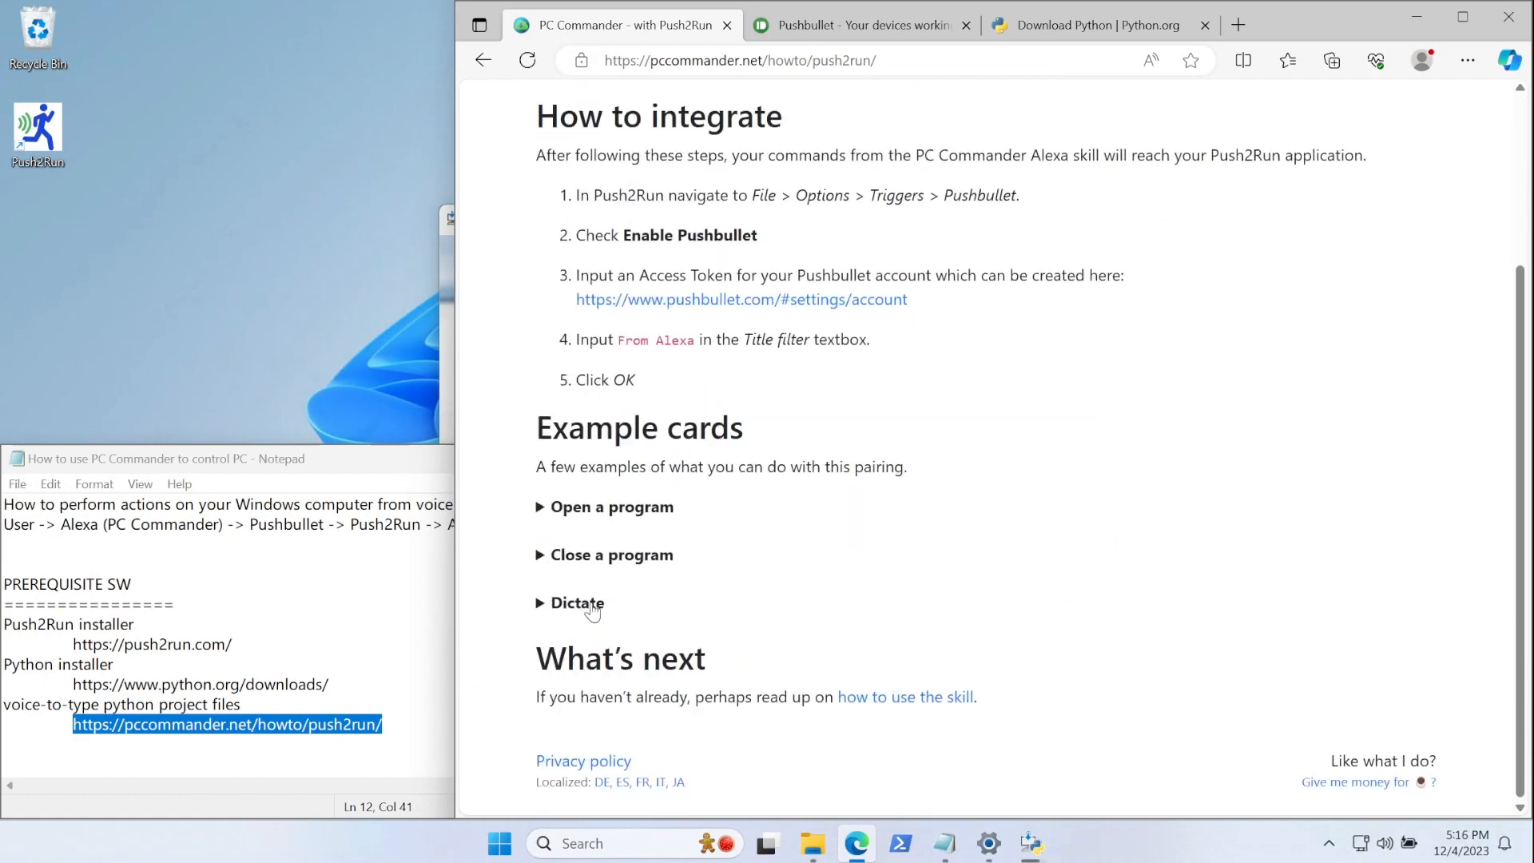
pyautogui.click(592, 609)
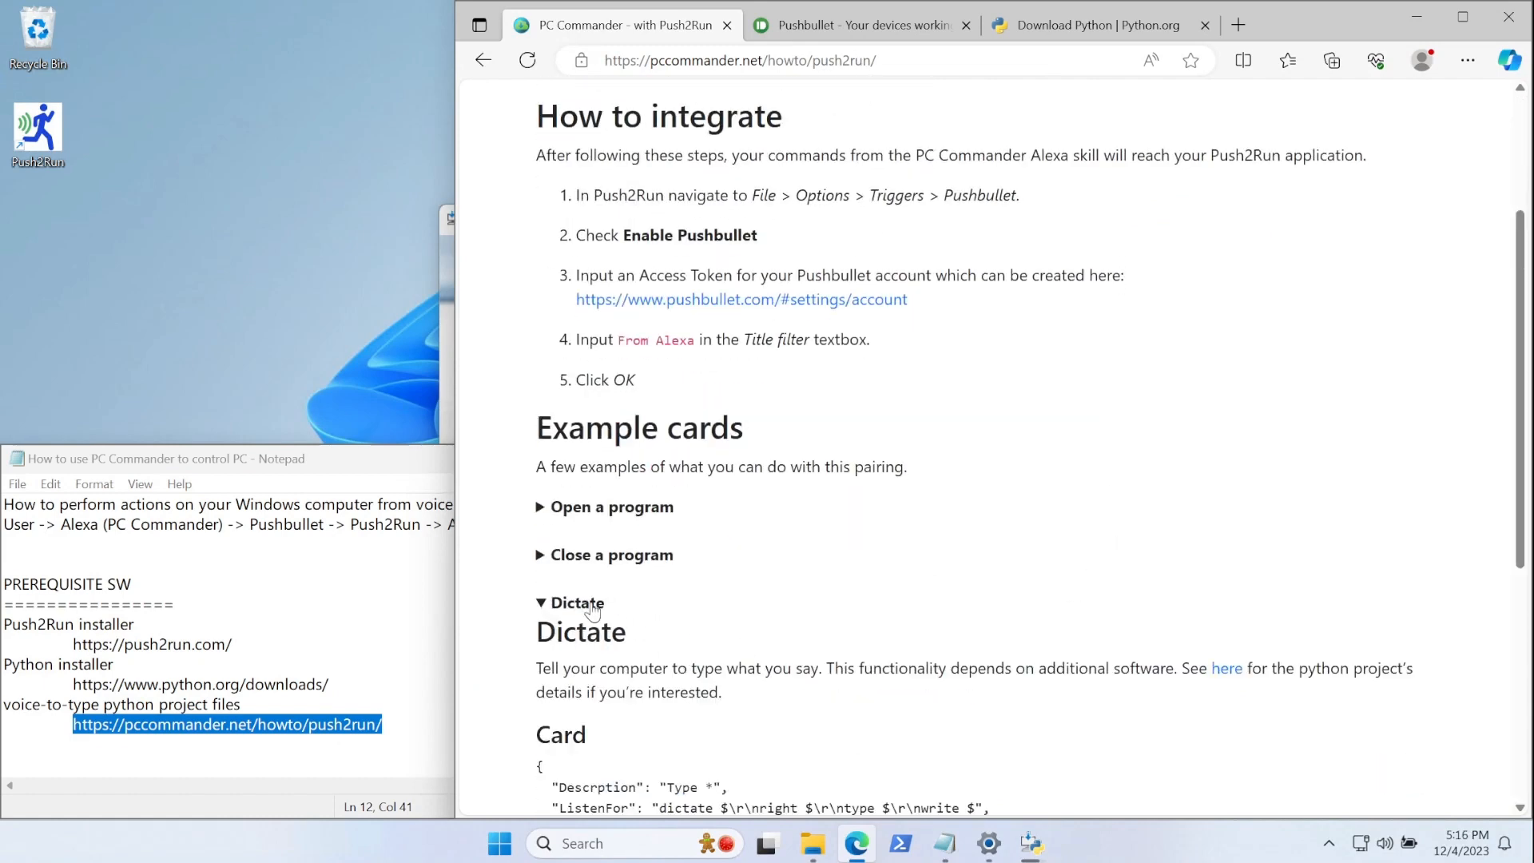
pyautogui.middleClick(1227, 678)
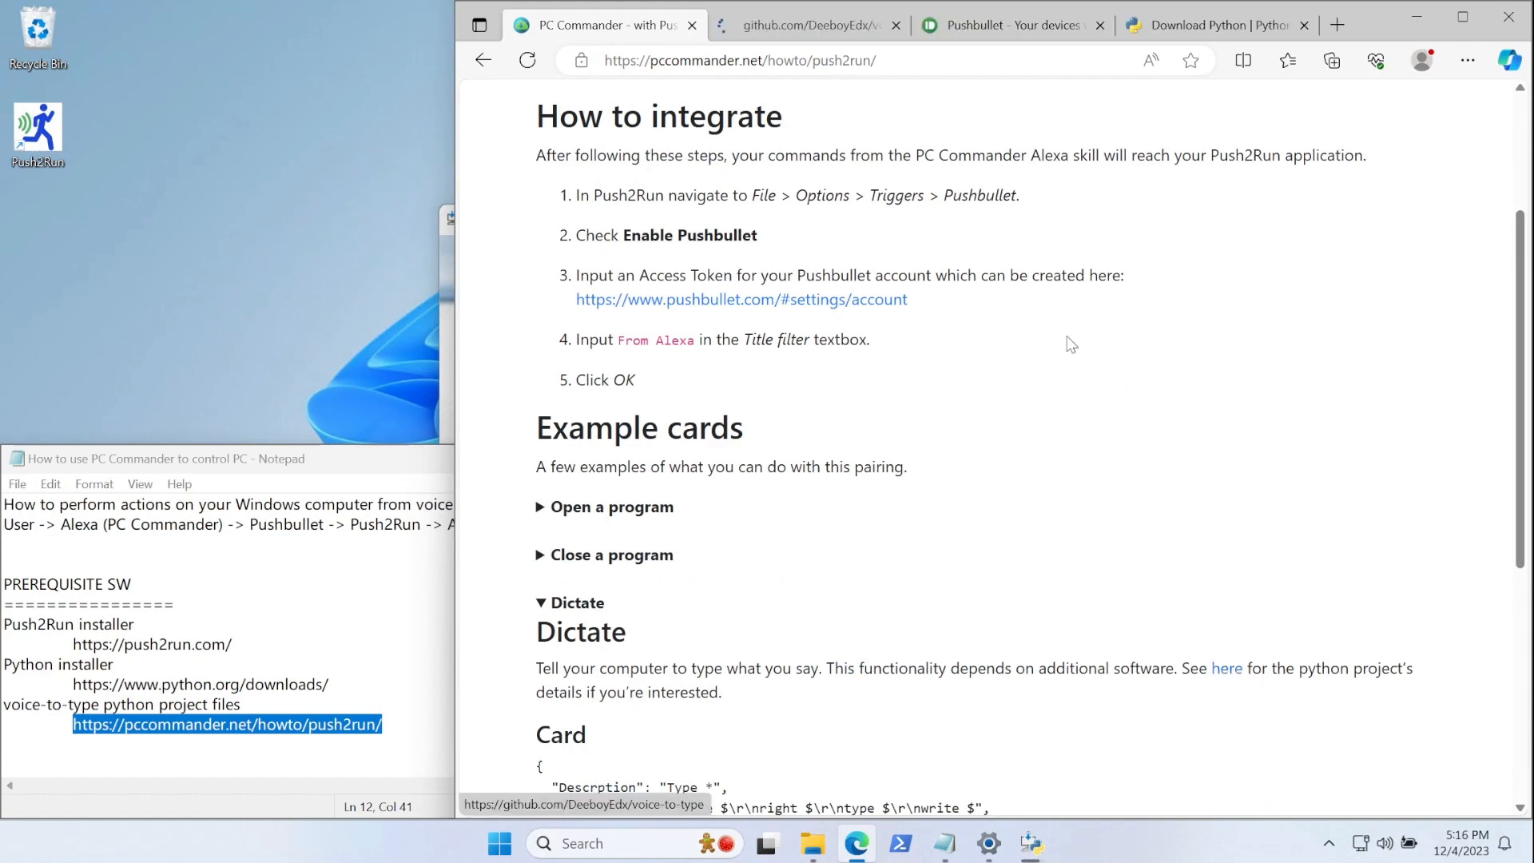
pyautogui.click(855, 40)
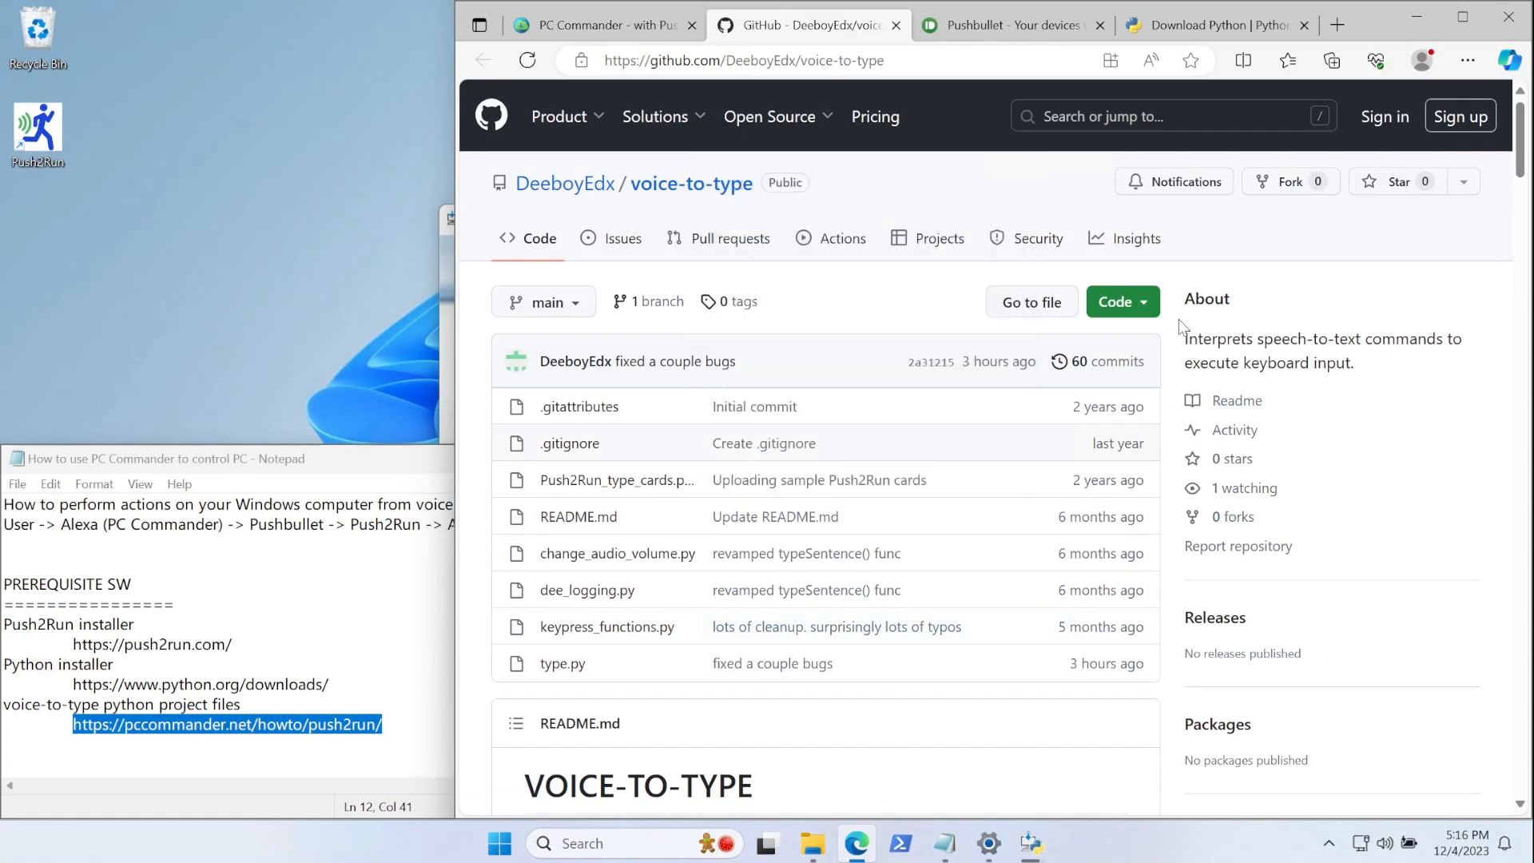
pyautogui.click(1128, 303)
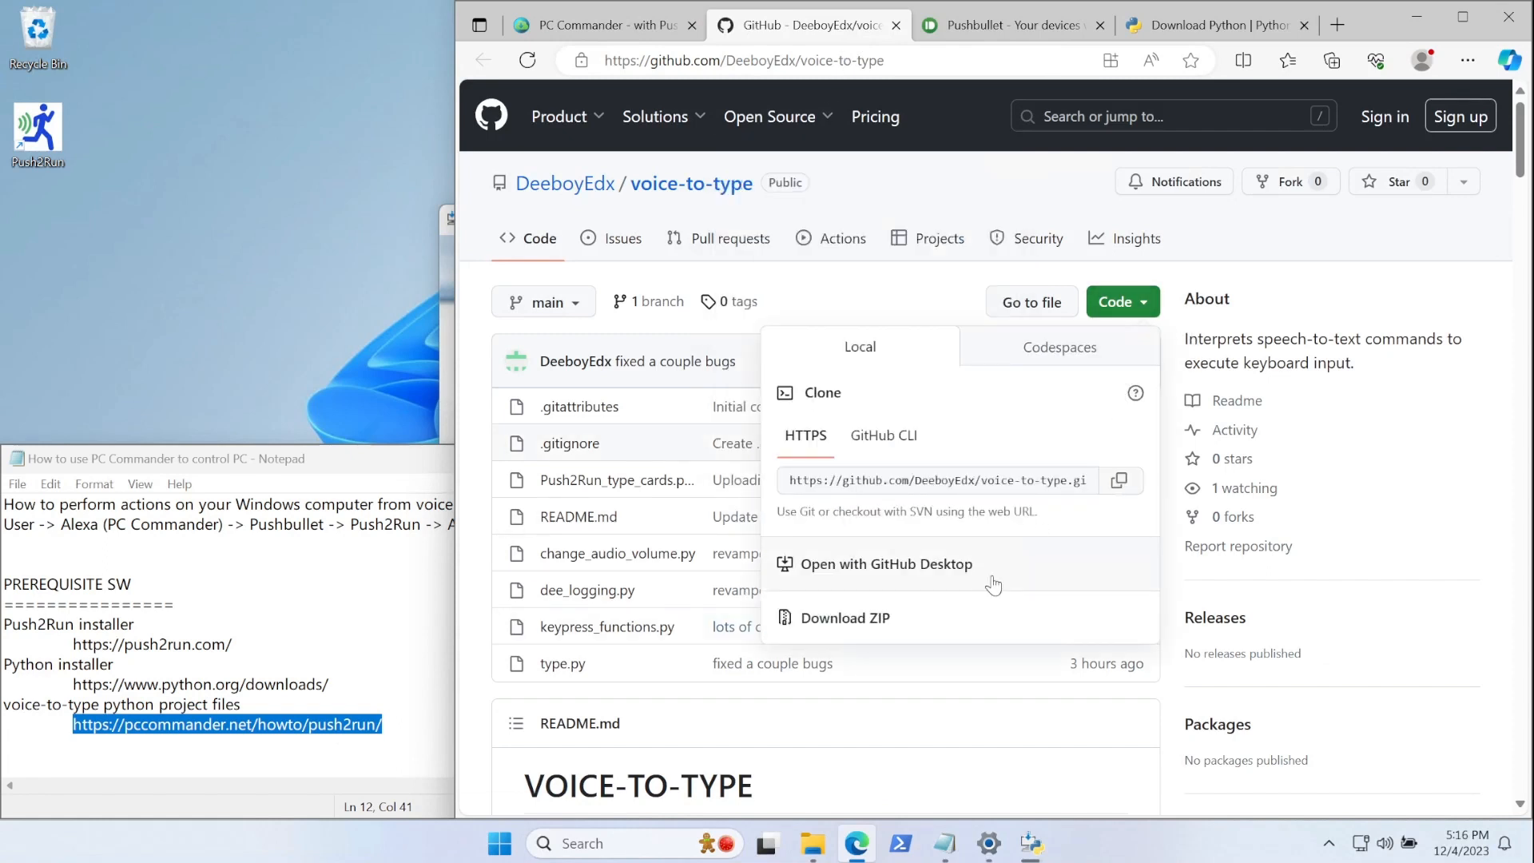
pyautogui.click(893, 618)
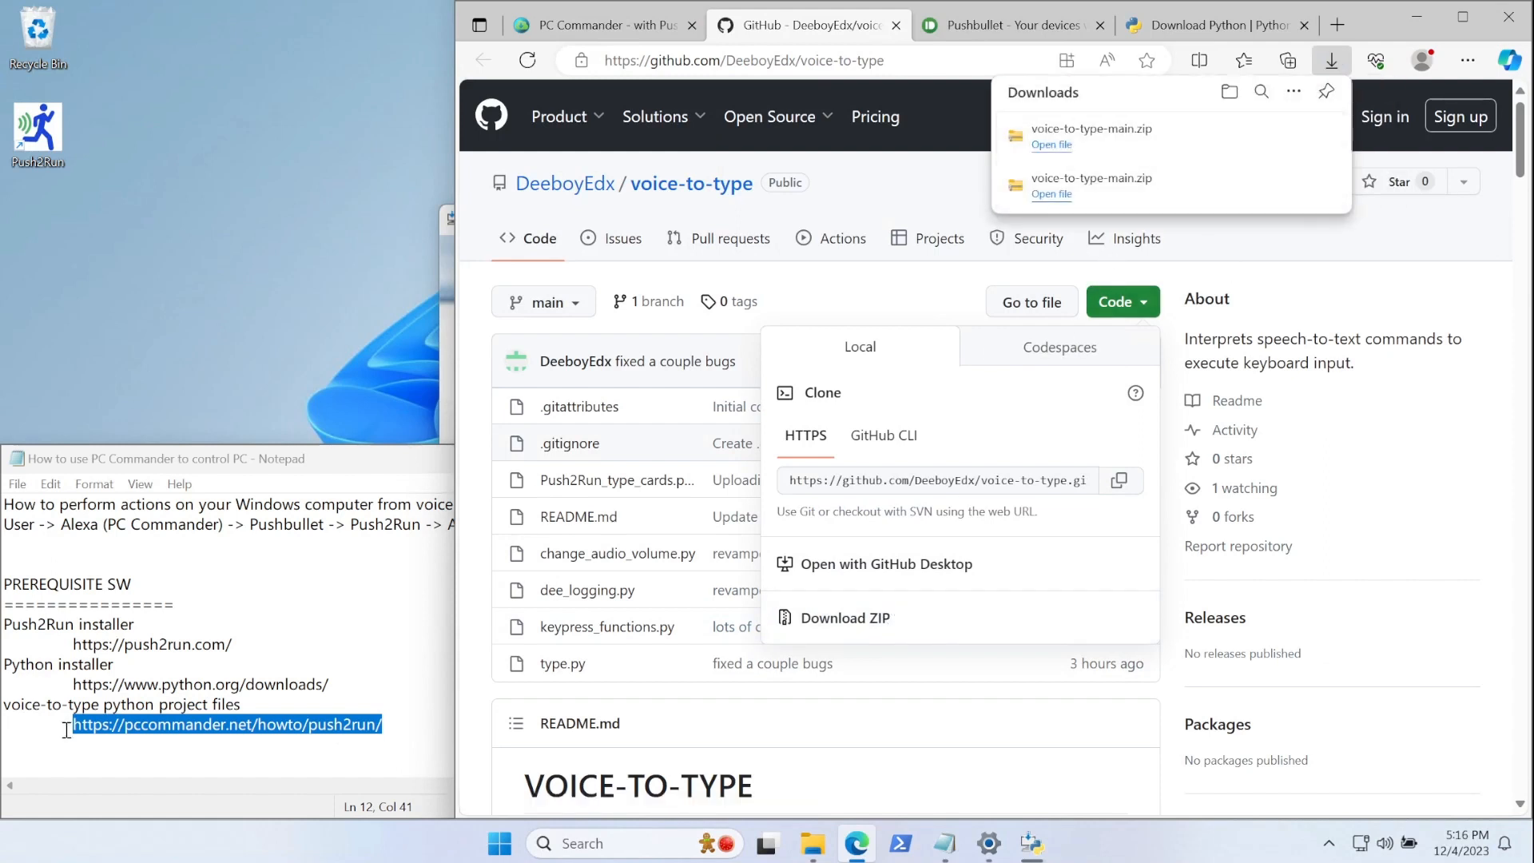
# - Bring up the PUSHBULLET section of the notes and launch Push2Run from the desktop
pyautogui.click(250, 645)
pyautogui.scroll(-1, 258, 668)
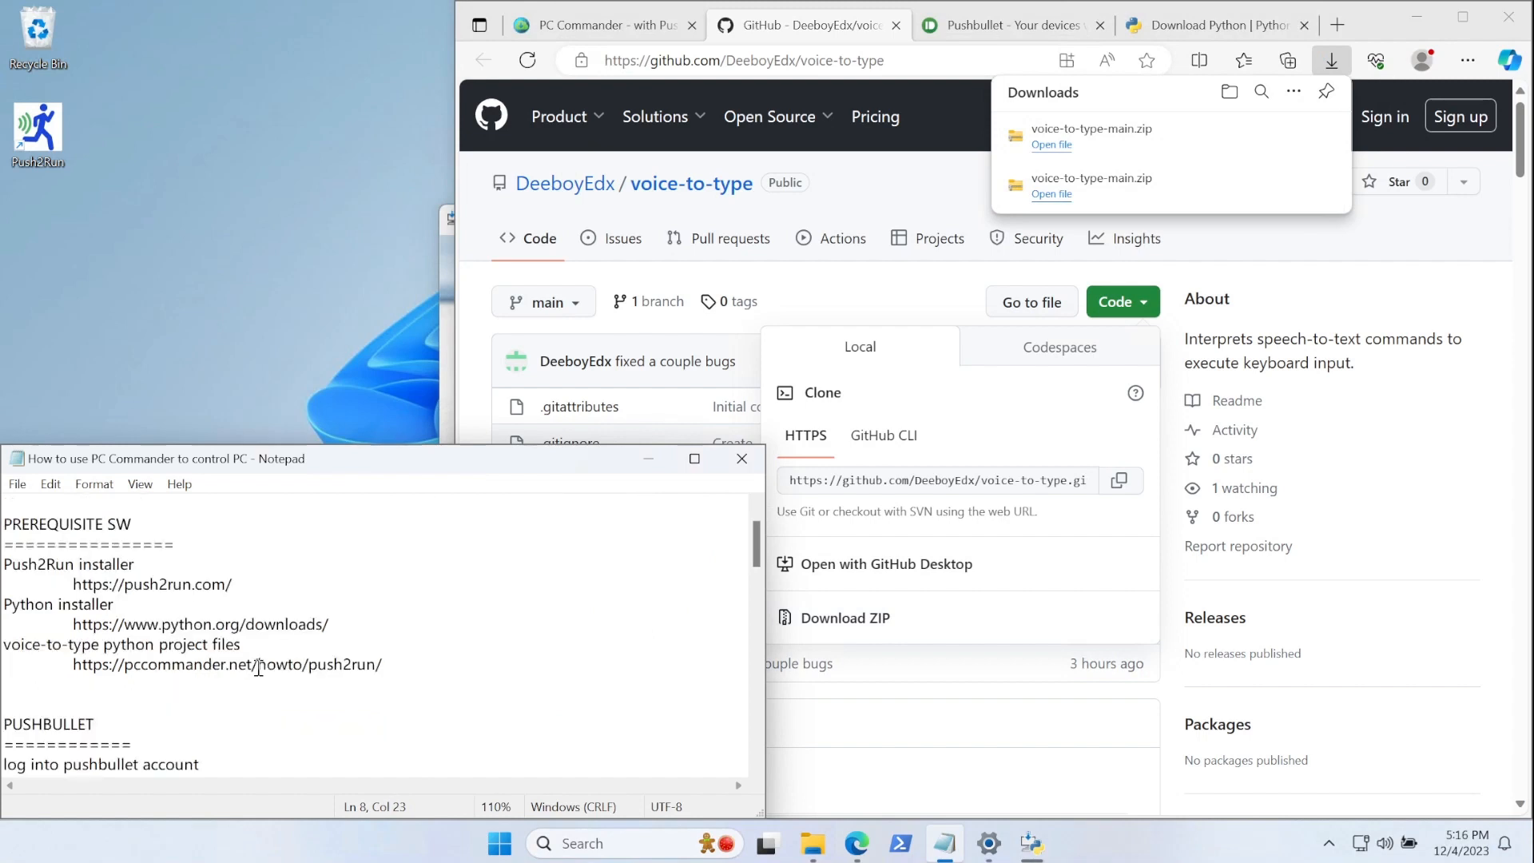
pyautogui.scroll(-2, 258, 668)
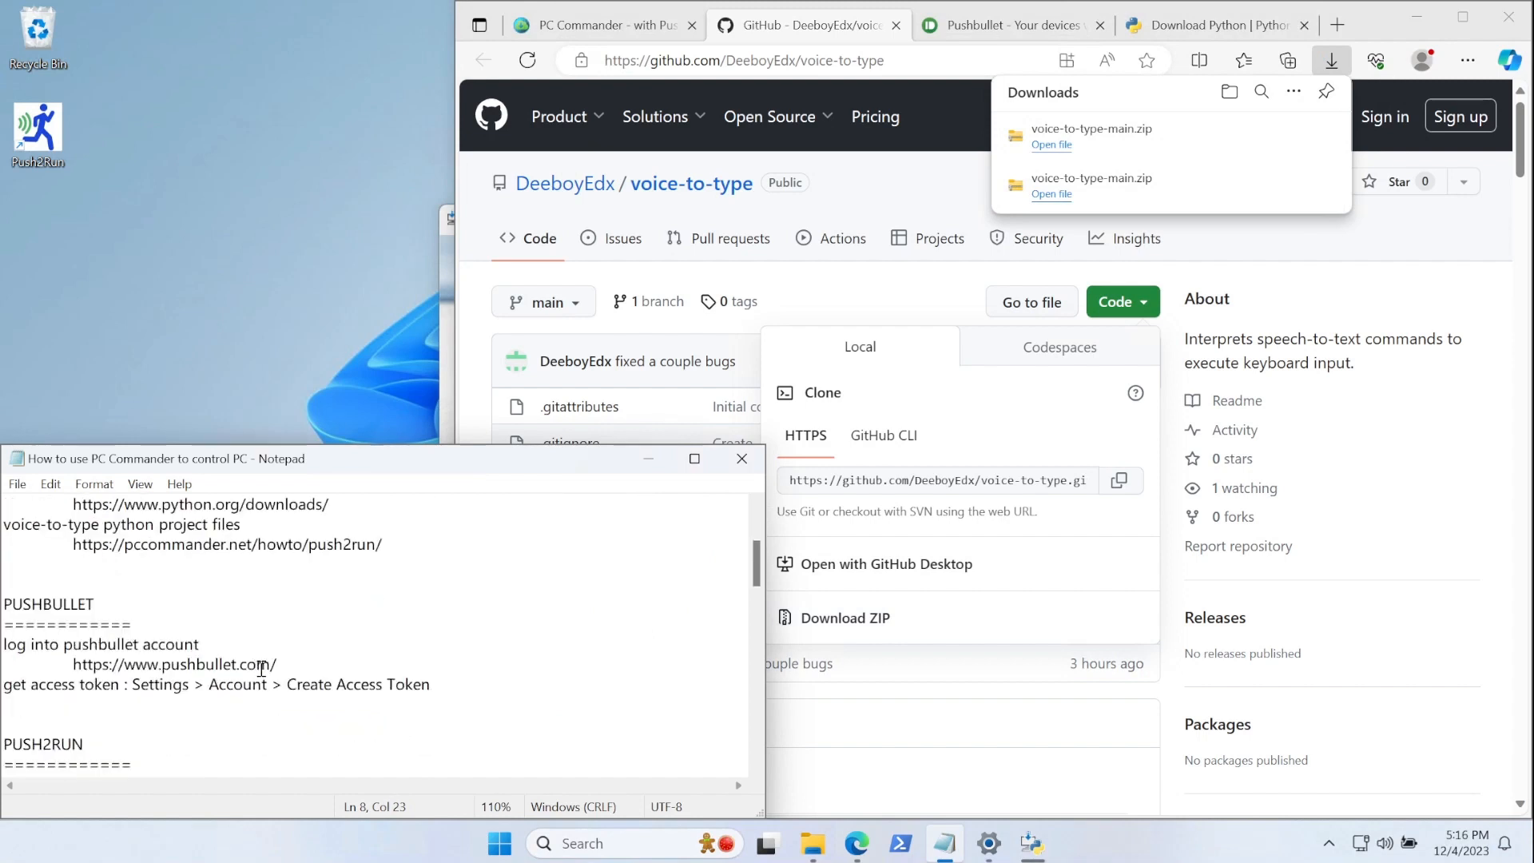
pyautogui.doubleClick(44, 145)
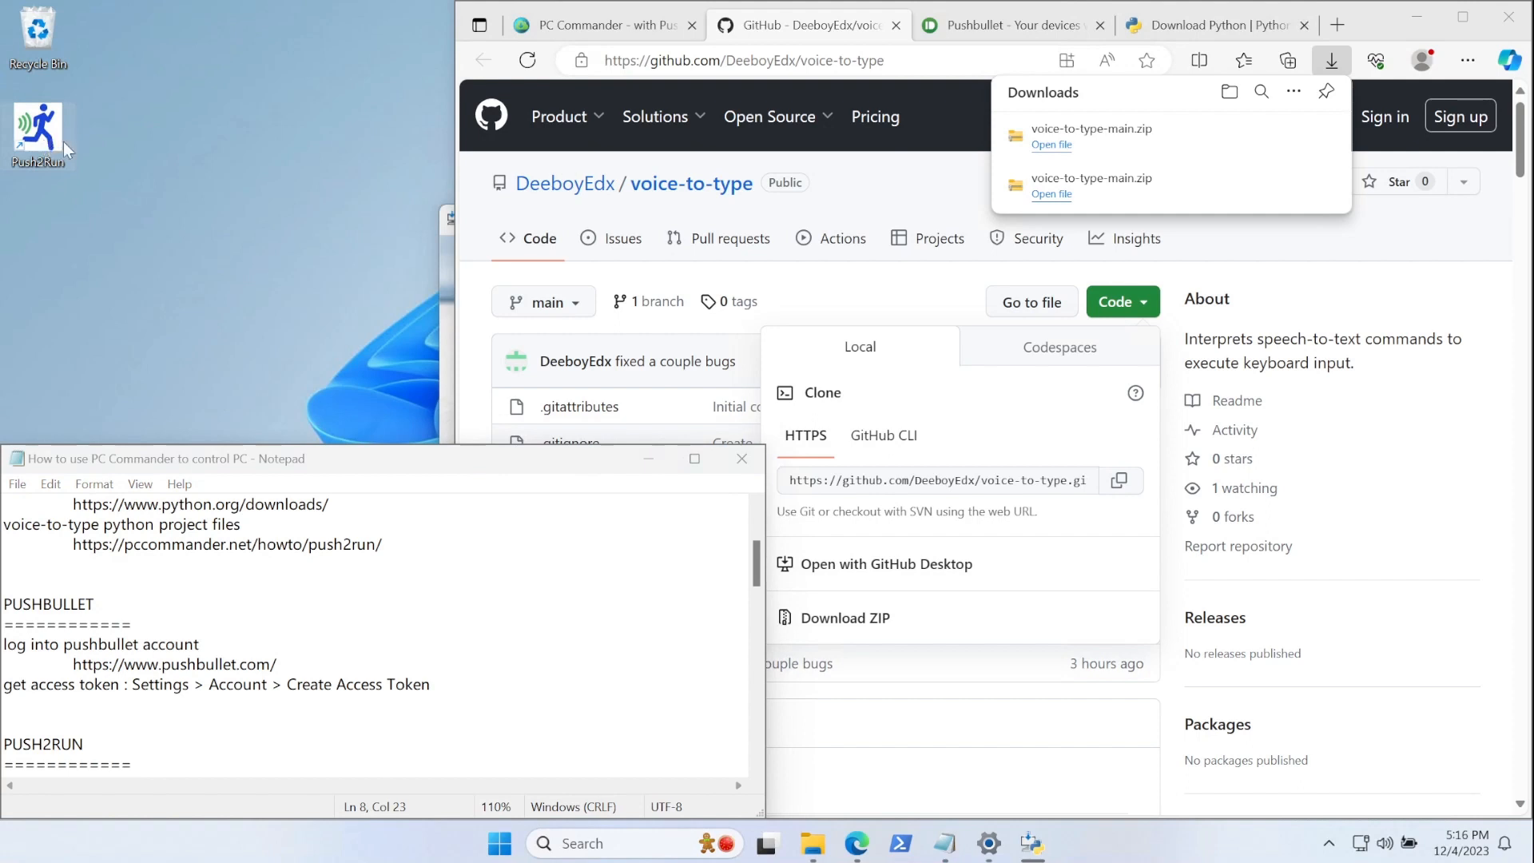
# - Sign in to Pushbullet on its website with the listed Google account
pyautogui.click(1020, 26)
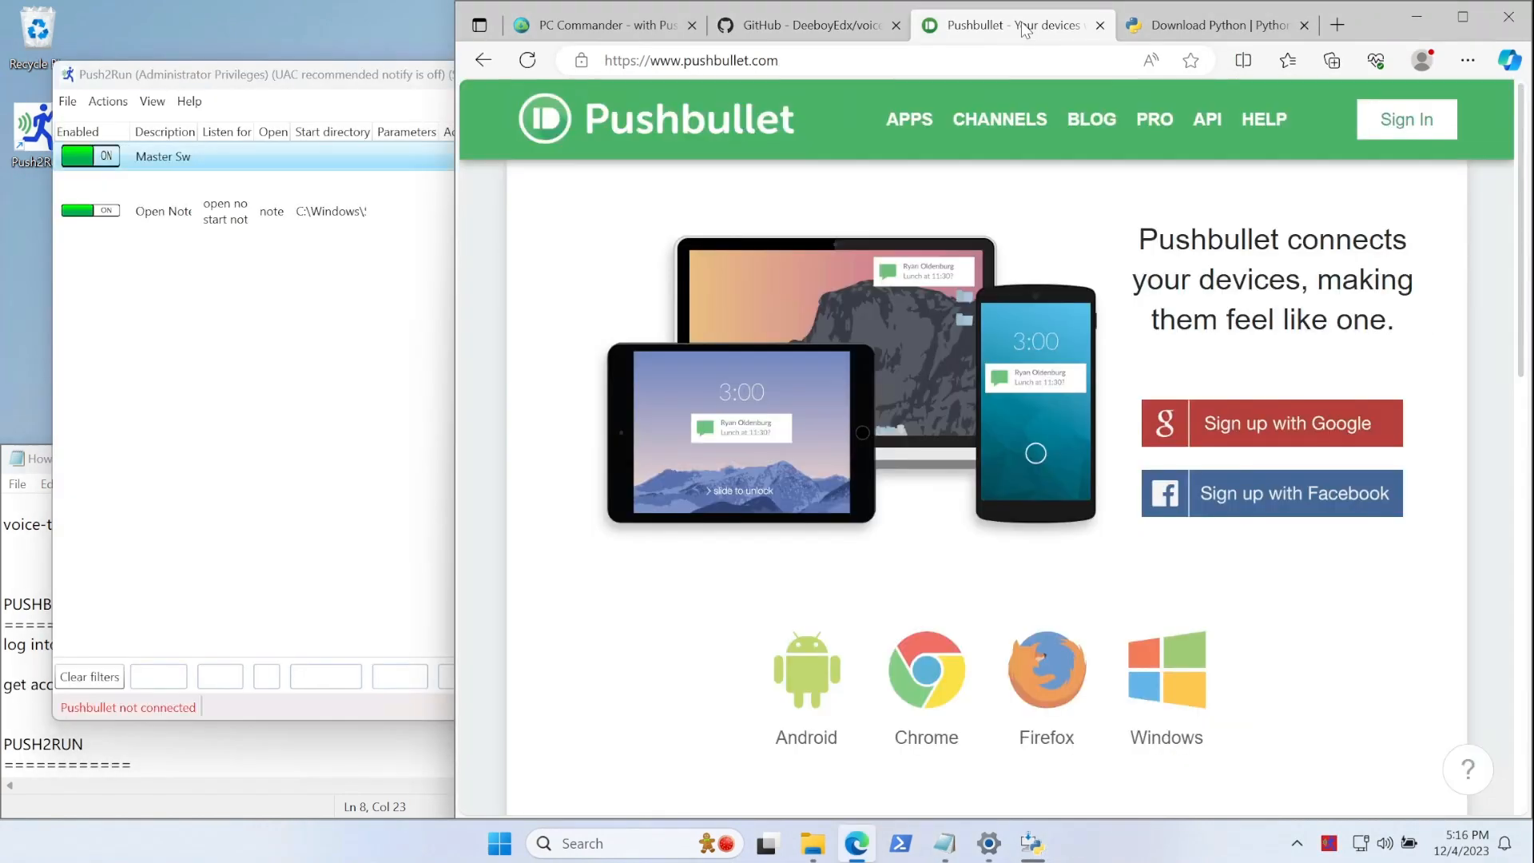
pyautogui.click(1310, 421)
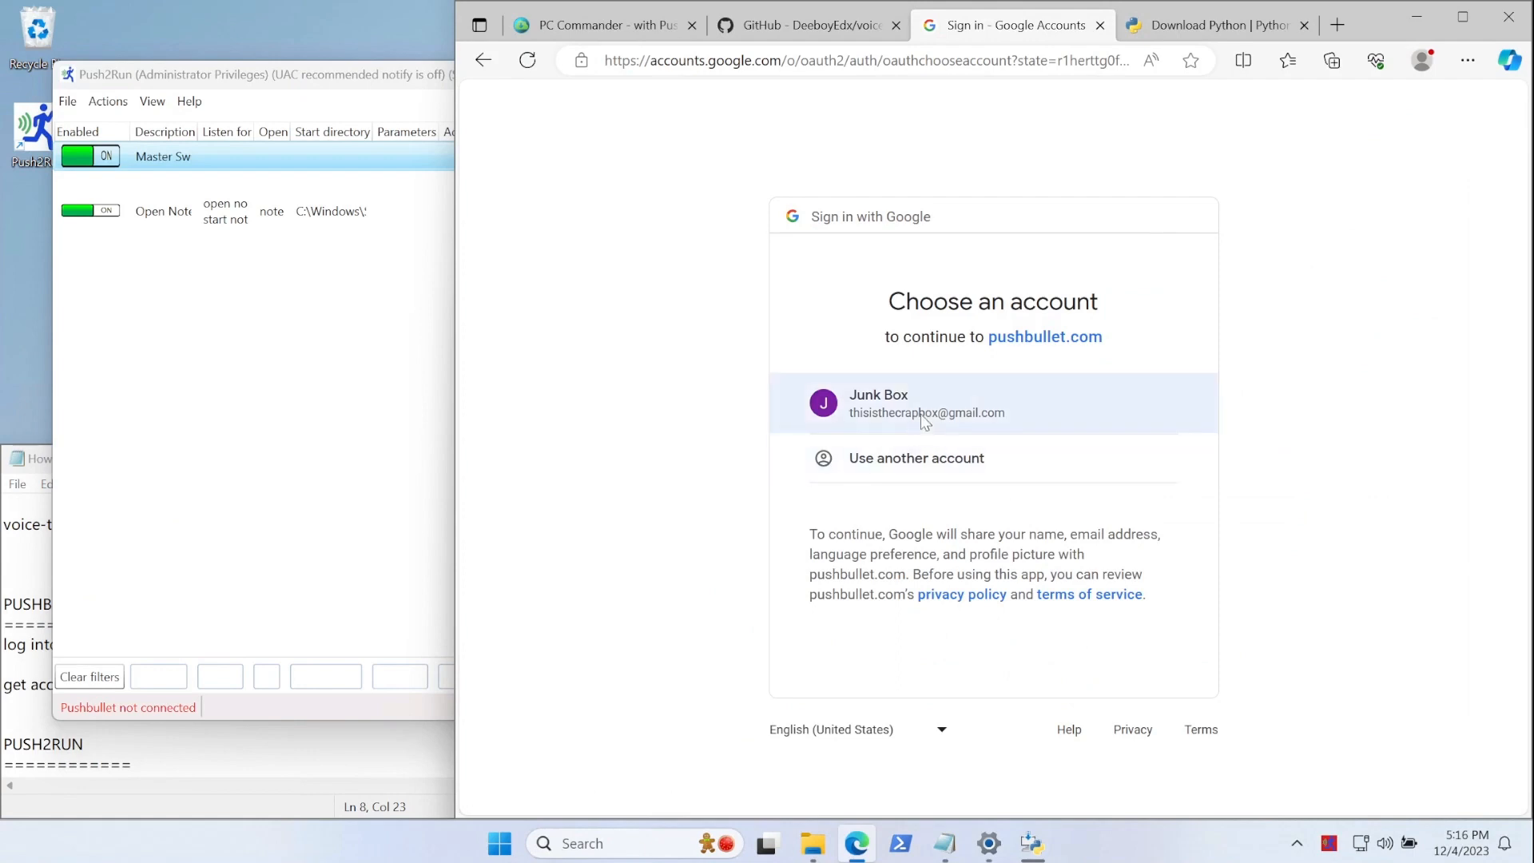
pyautogui.click(921, 416)
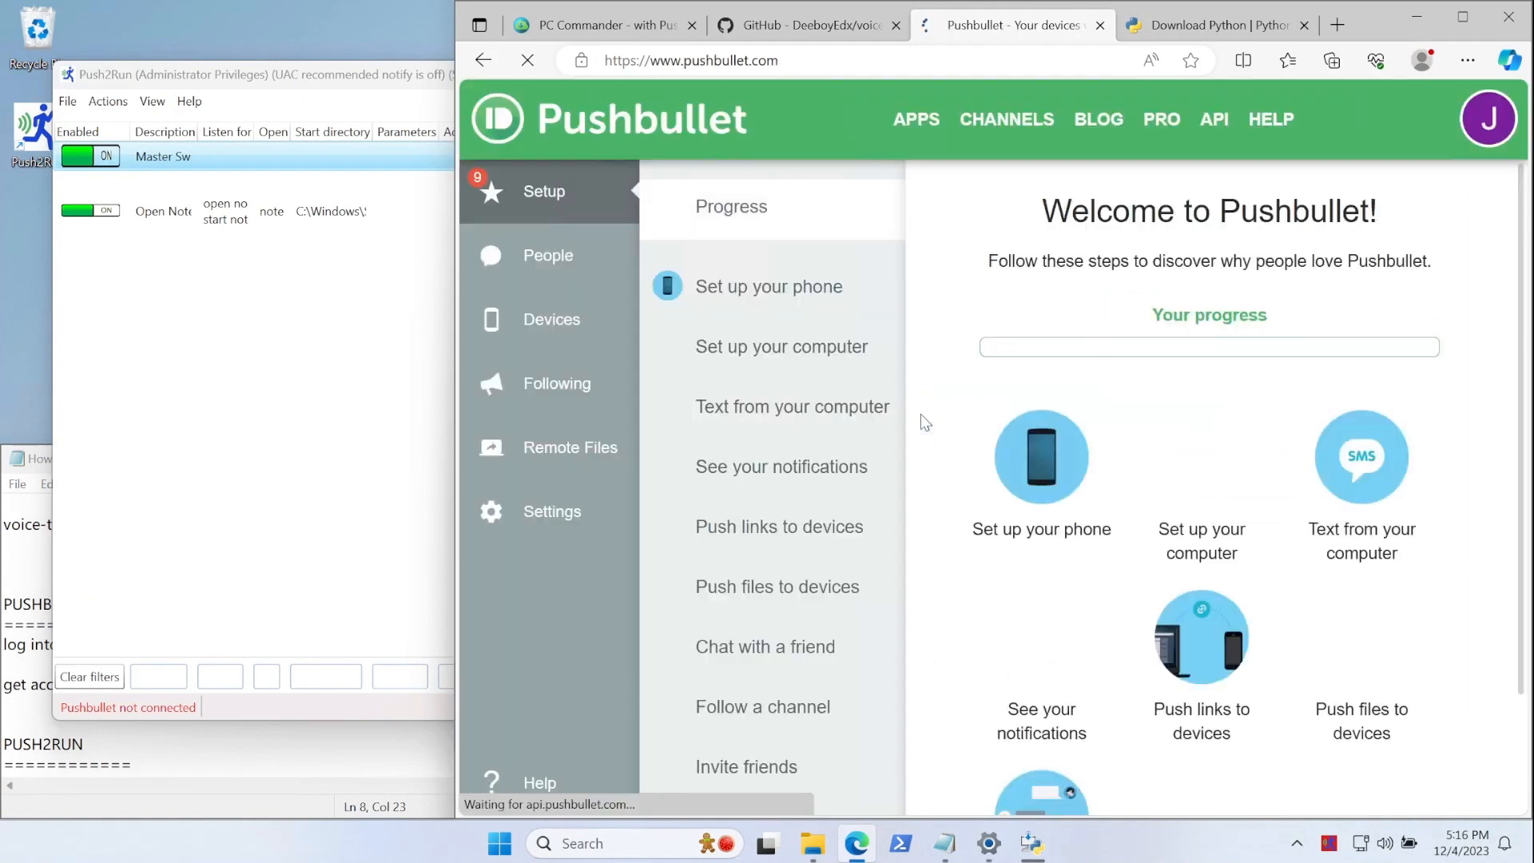
# - Create an access token in the Pushbullet account settings and select the whole token
pyautogui.click(559, 507)
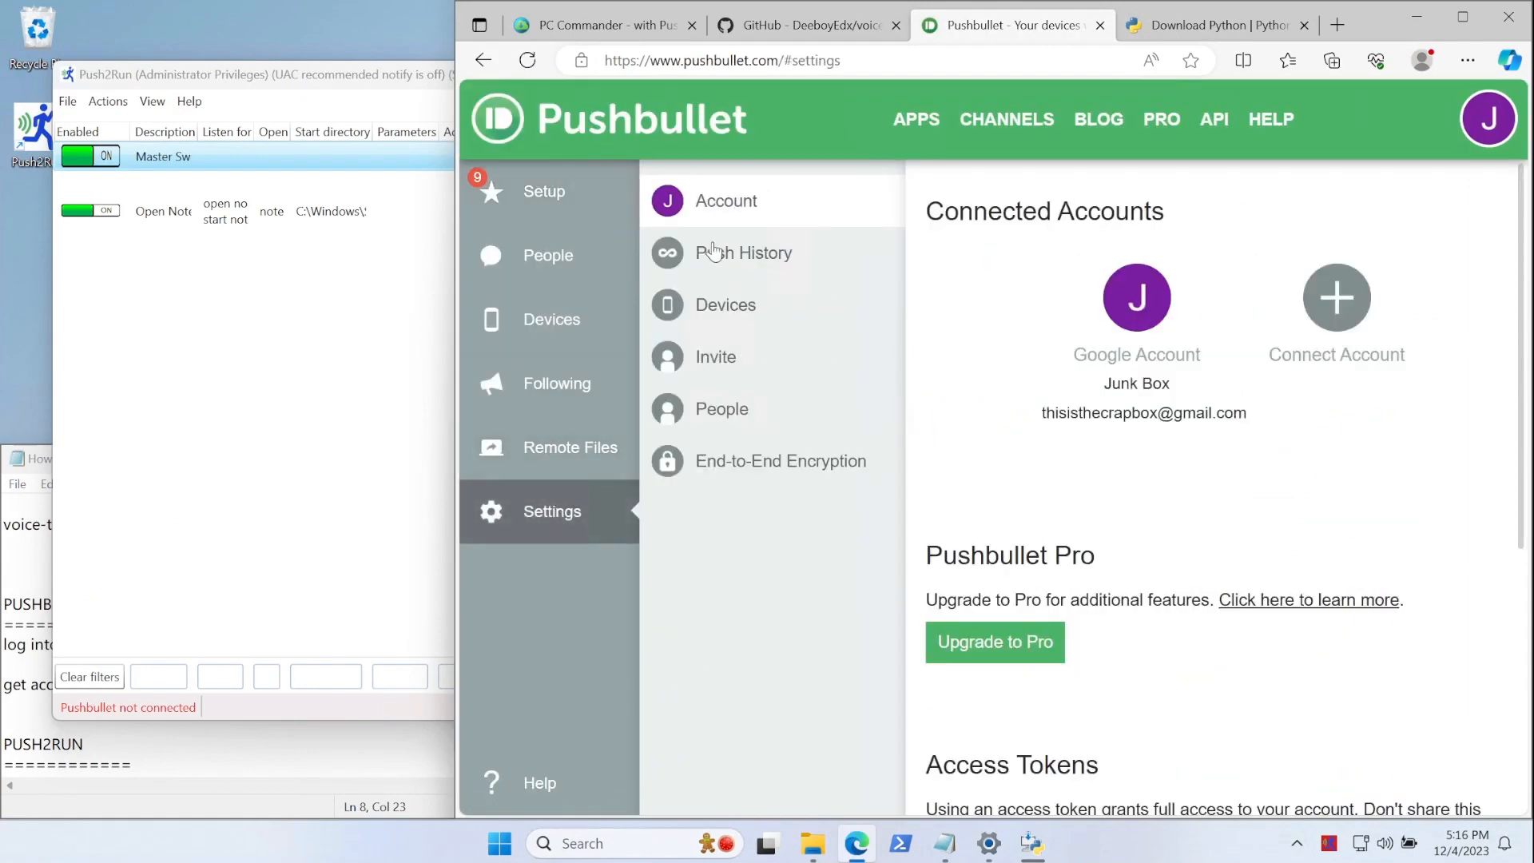
pyautogui.scroll(-1, 1238, 523)
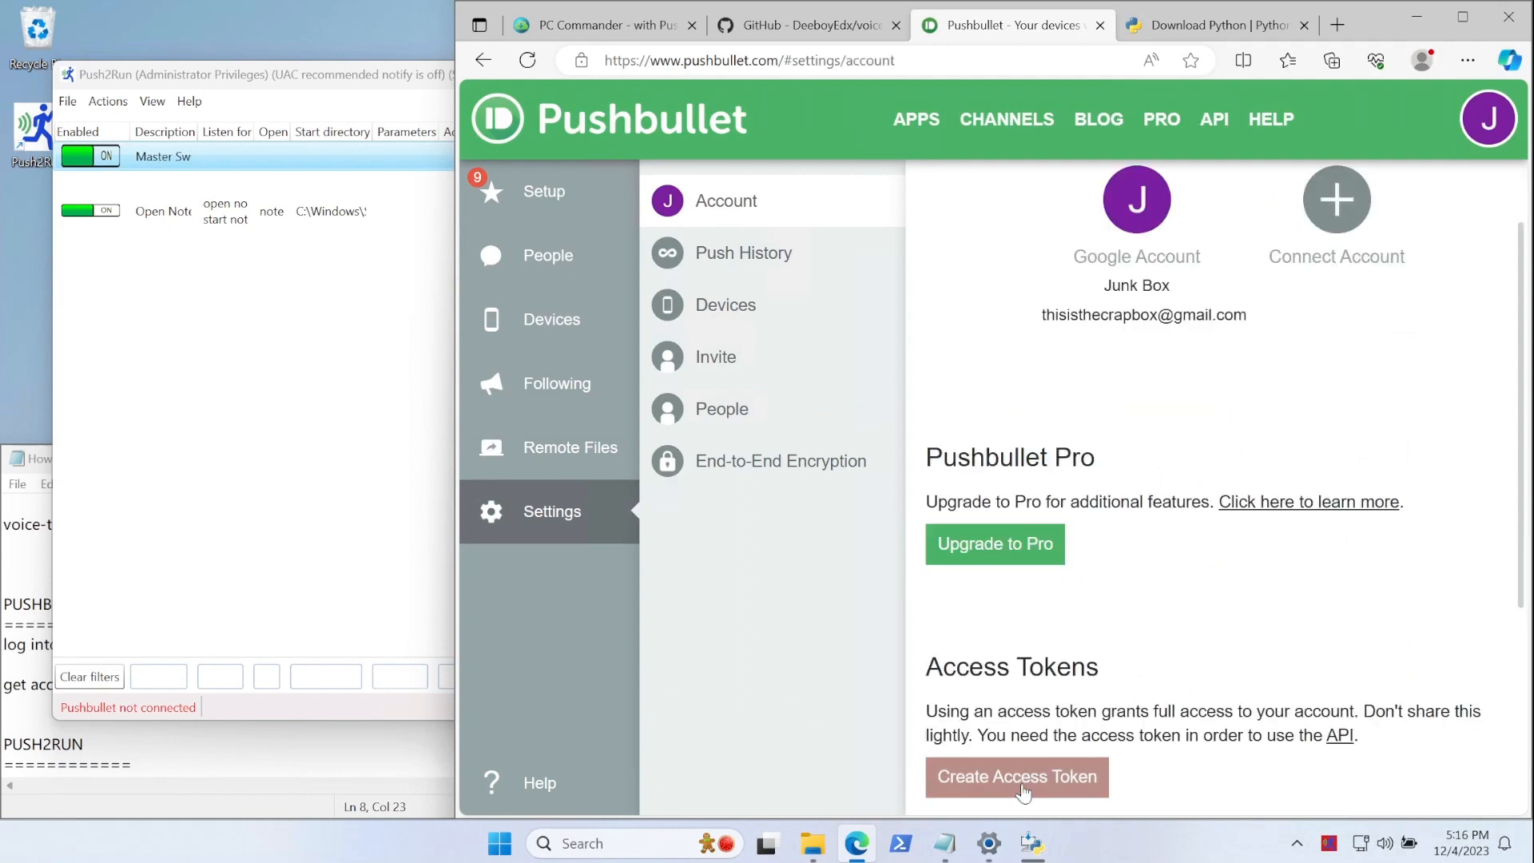
pyautogui.click(1027, 794)
pyautogui.scroll(-1, 1158, 615)
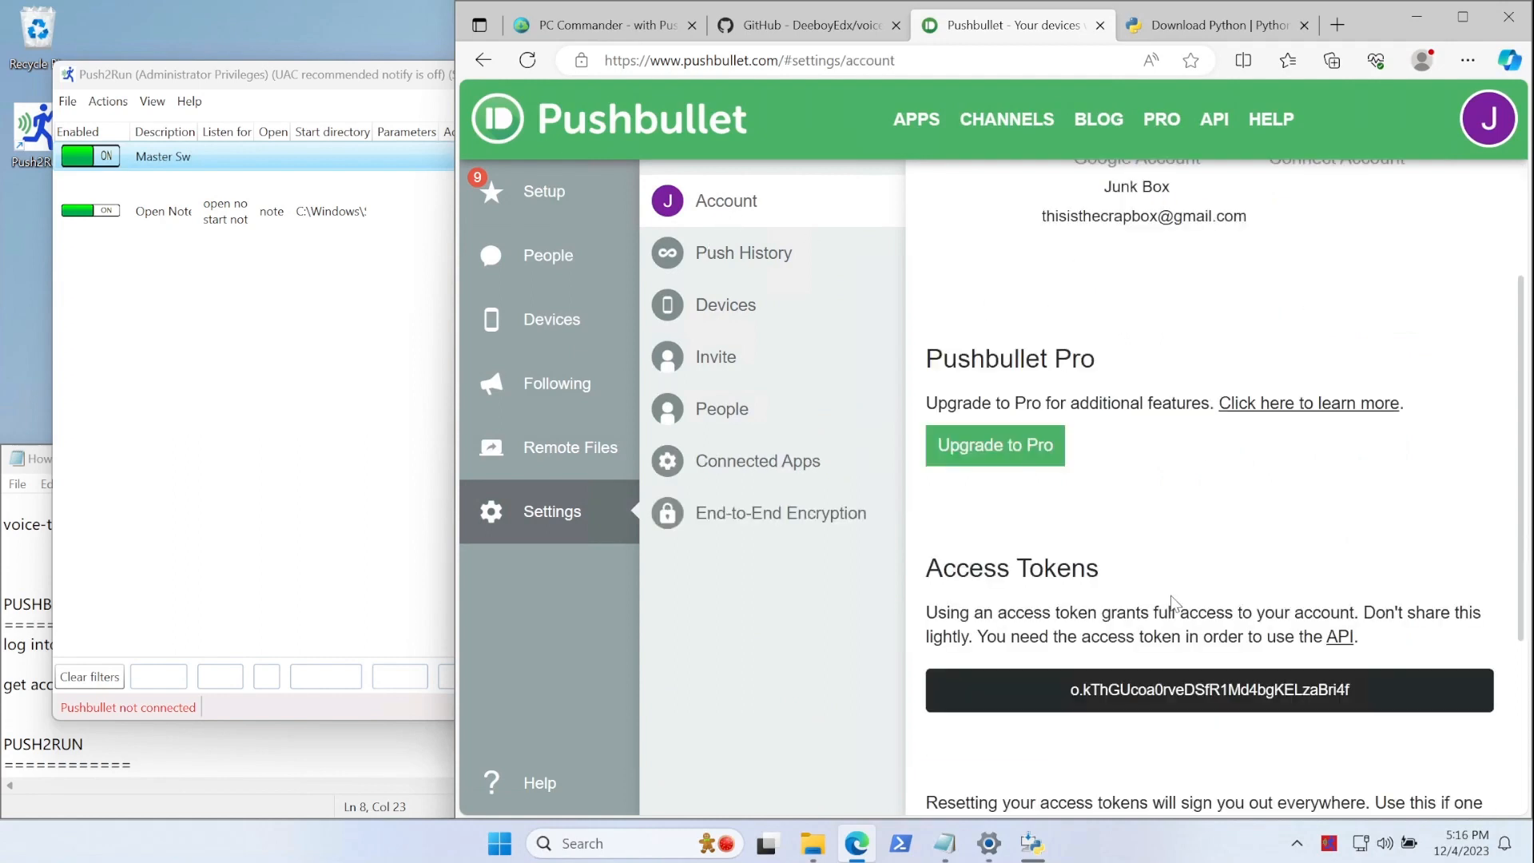
pyautogui.doubleClick(1134, 691)
pyautogui.tripleClick(1135, 692)
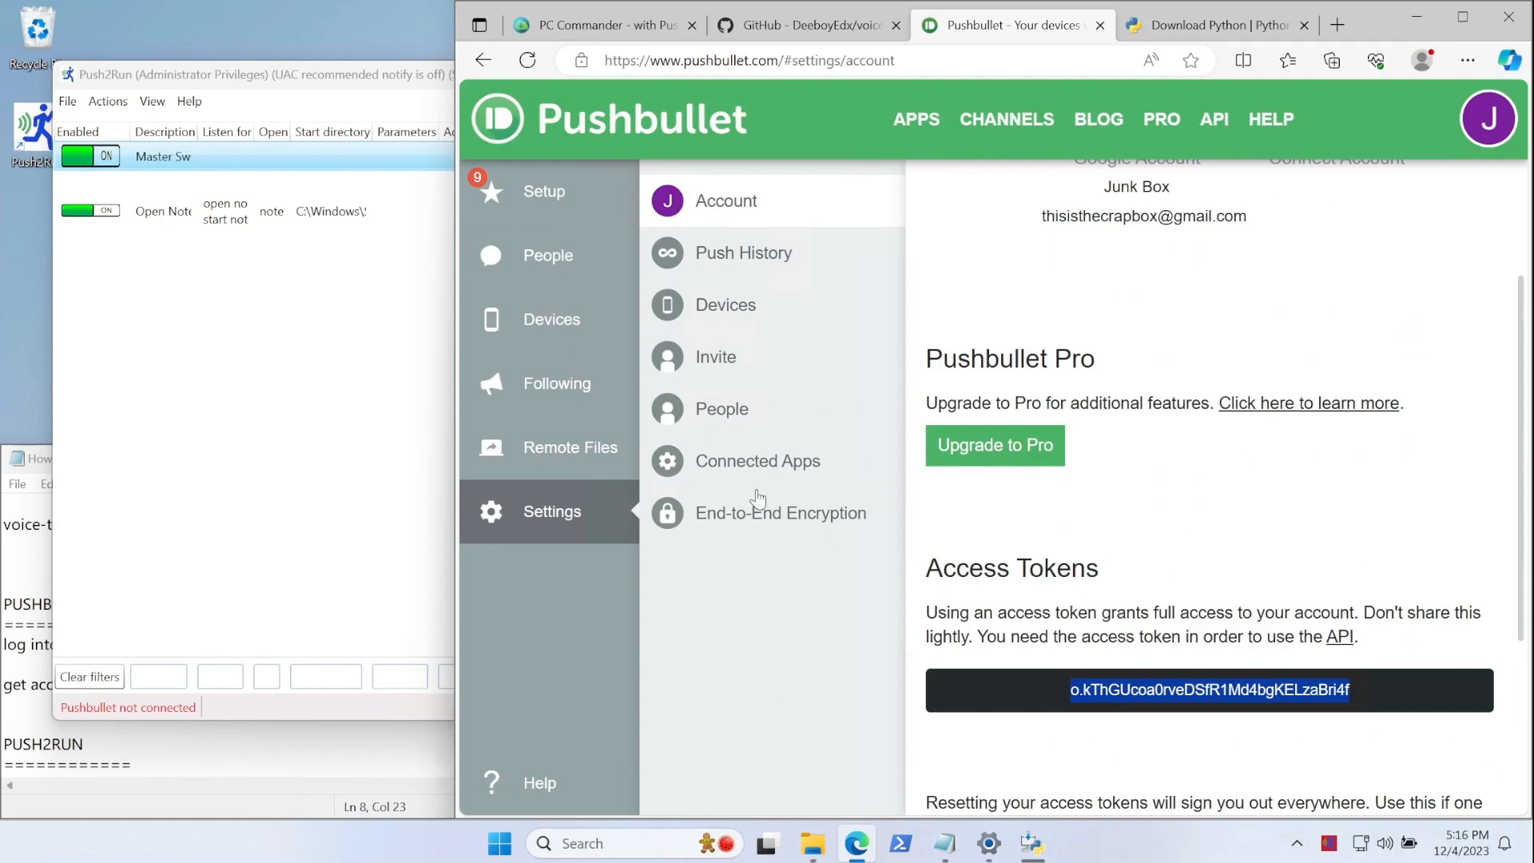
# - Open the Pushbullet trigger settings in Push2Run's options and paste the Pushbullet access token
pyautogui.click(76, 109)
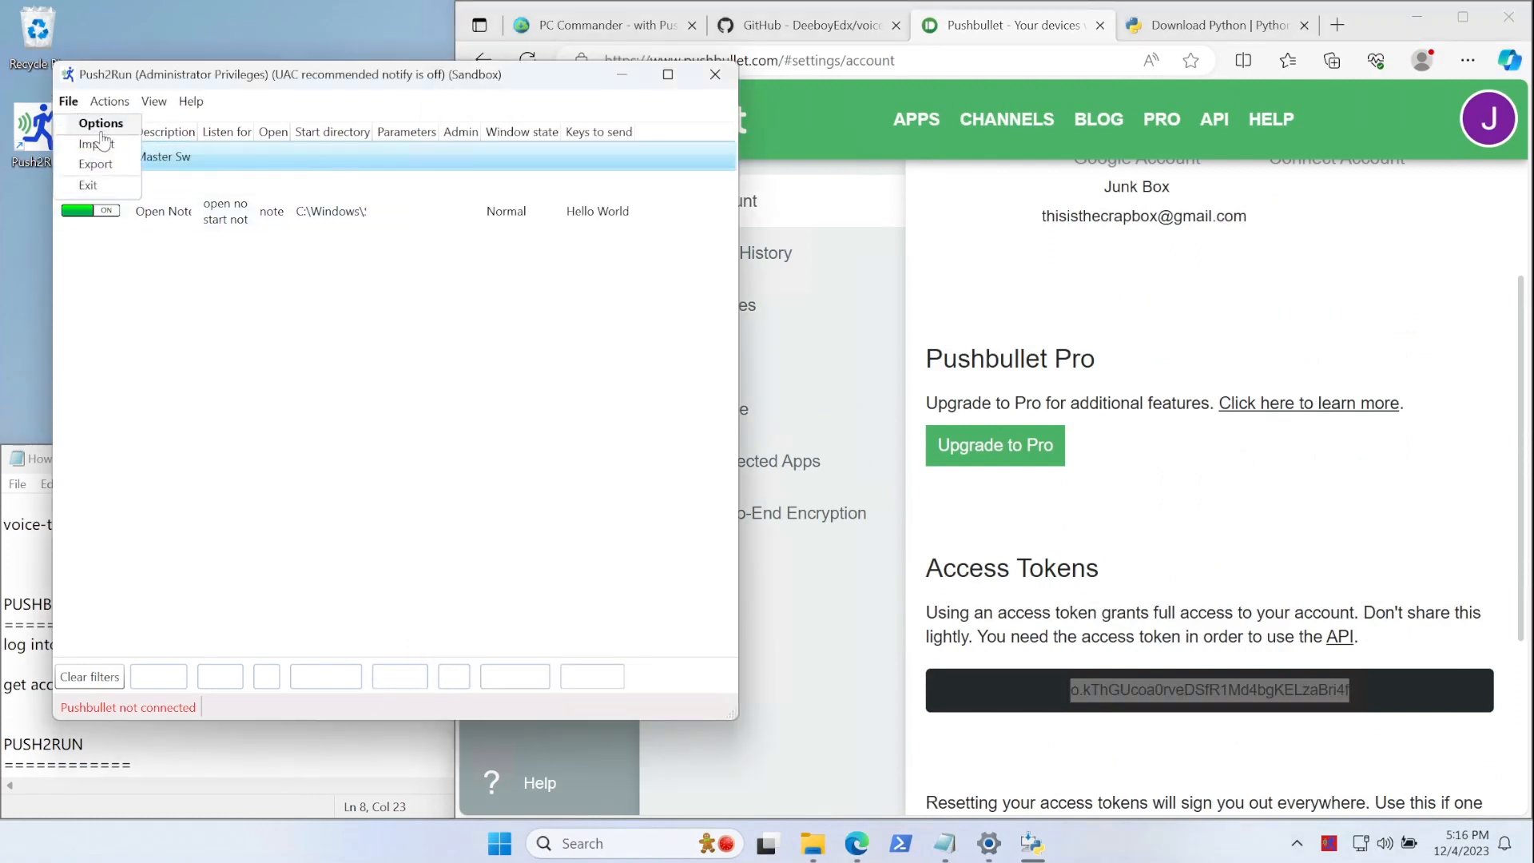
pyautogui.click(100, 130)
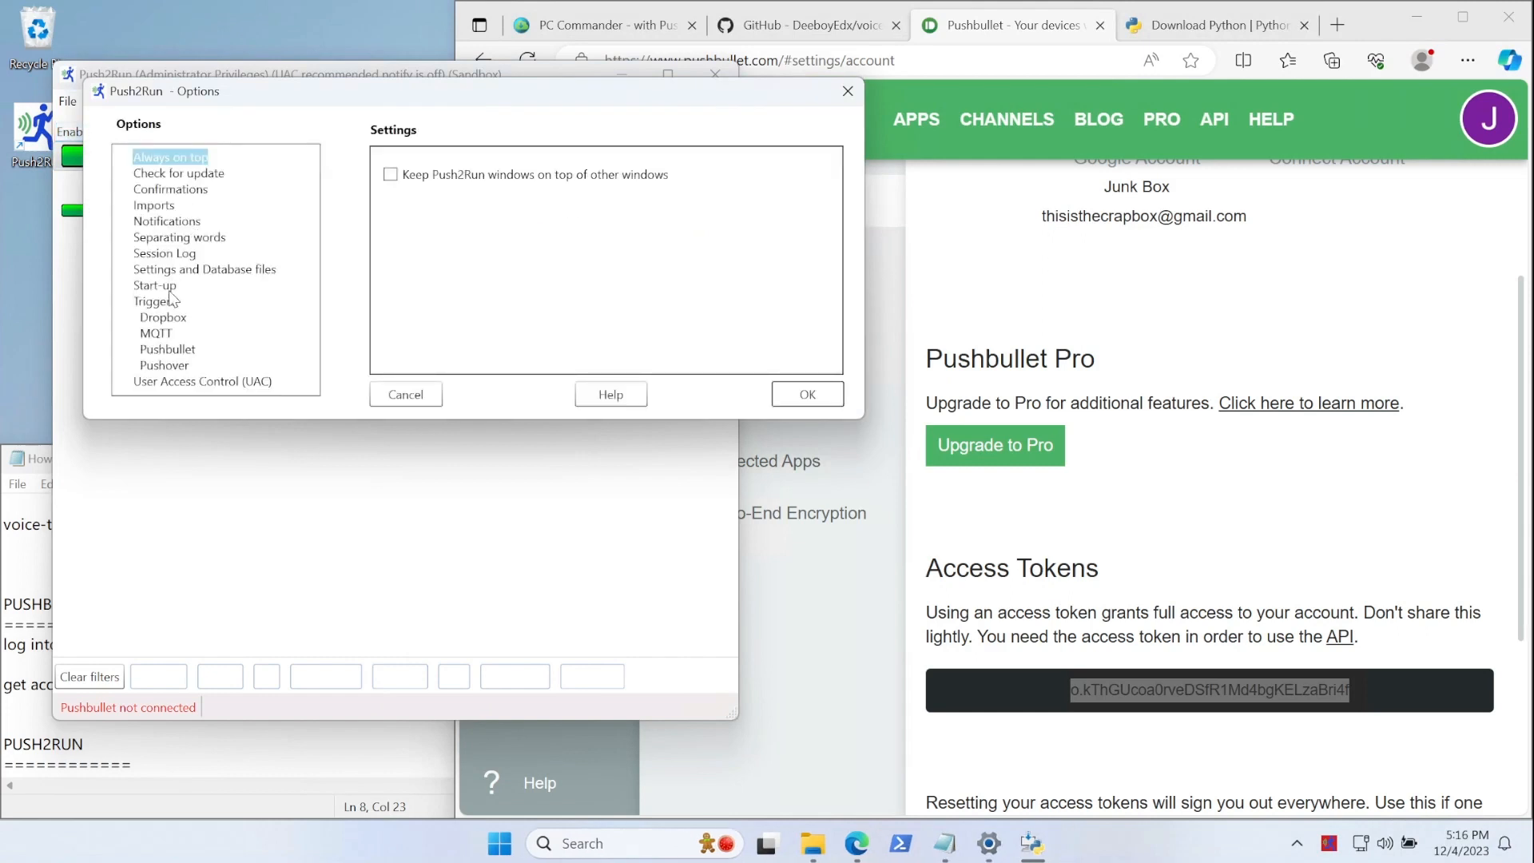
pyautogui.click(183, 350)
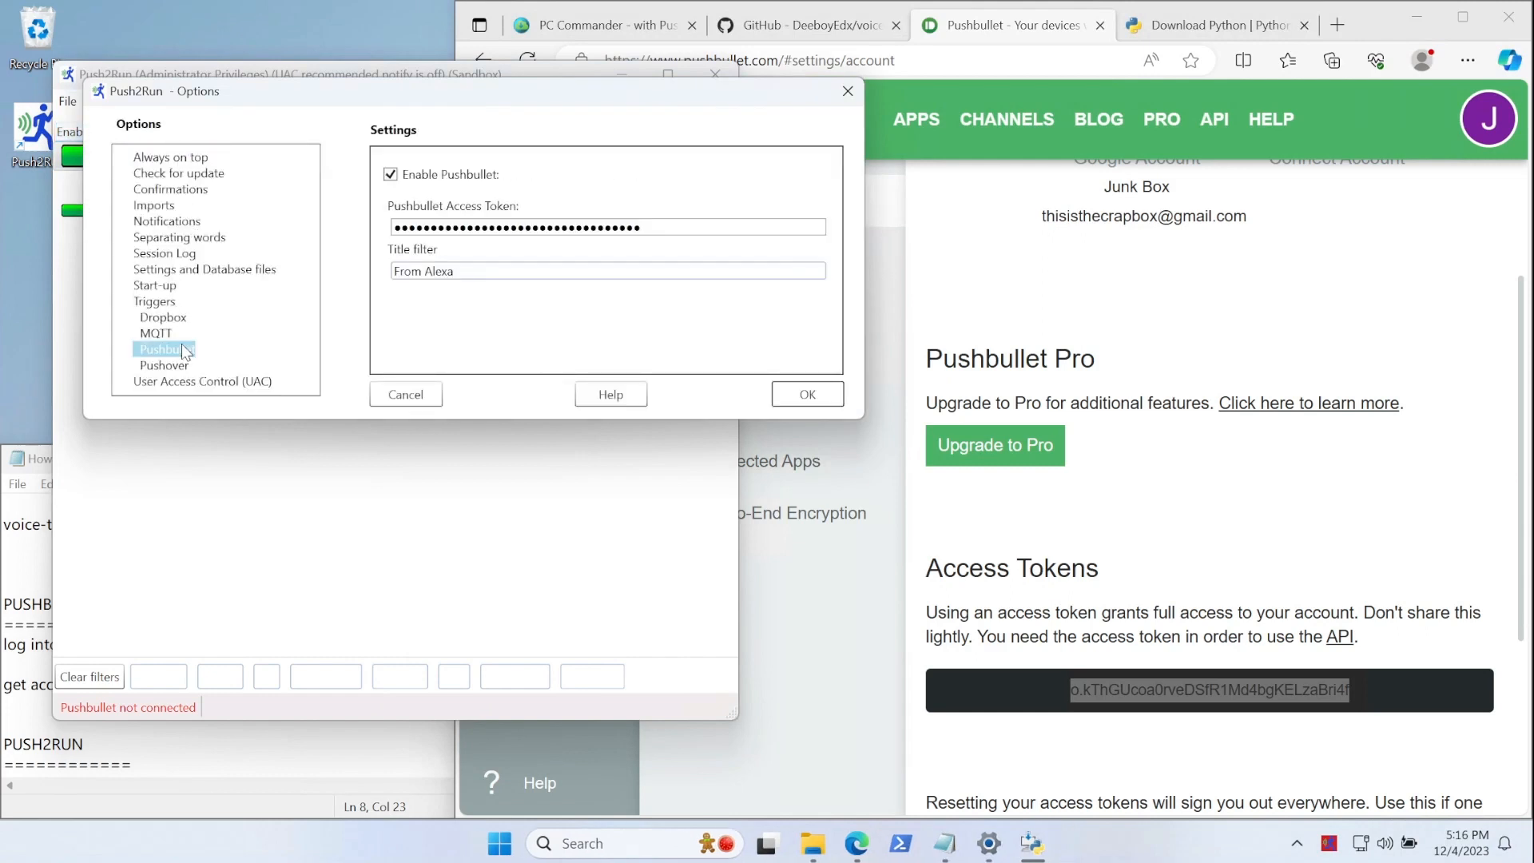
pyautogui.doubleClick(489, 230)
pyautogui.hotkey('ctrl', 'v')
# - Set the title filter of the Pushbullet trigger to "From Alexa"
pyautogui.click(572, 269)
pyautogui.press('BackSpace')
pyautogui.press('BackSpace')
pyautogui.press('BackSpace')
pyautogui.press('BackSpace')
pyautogui.press('BackSpace')
pyautogui.press('BackSpace')
pyautogui.press('BackSpace')
pyautogui.press('BackSpace')
pyautogui.press('BackSpace')
pyautogui.press('BackSpace')
pyautogui.write('From')
# - Compare the trigger settings with the integration steps on the PC Commander page and save the Push2Run options
pyautogui.click(639, 35)
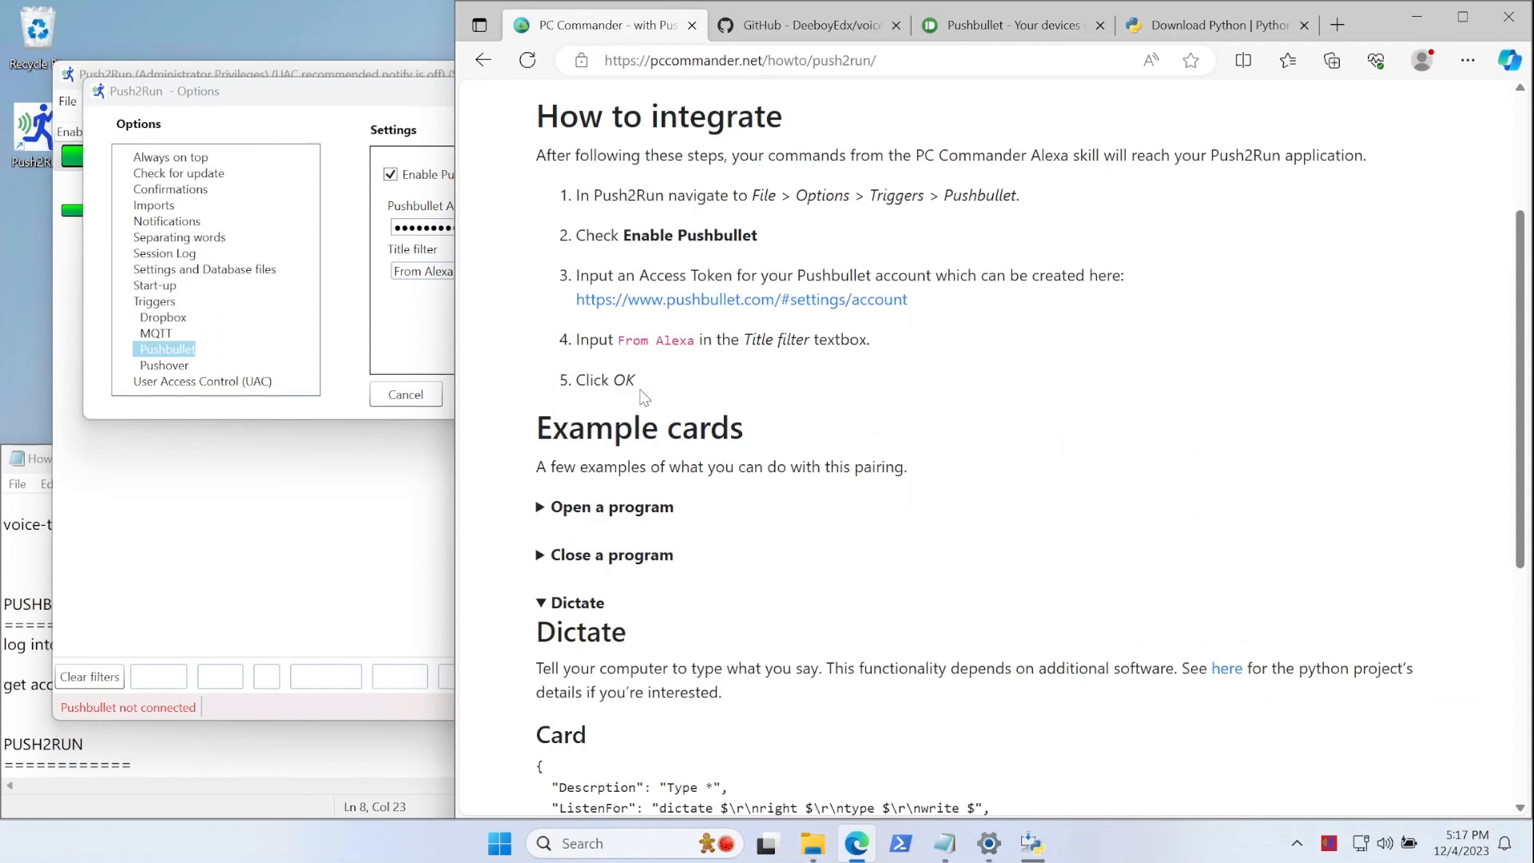
pyautogui.moveTo(660, 389); pyautogui.dragTo(569, 191)
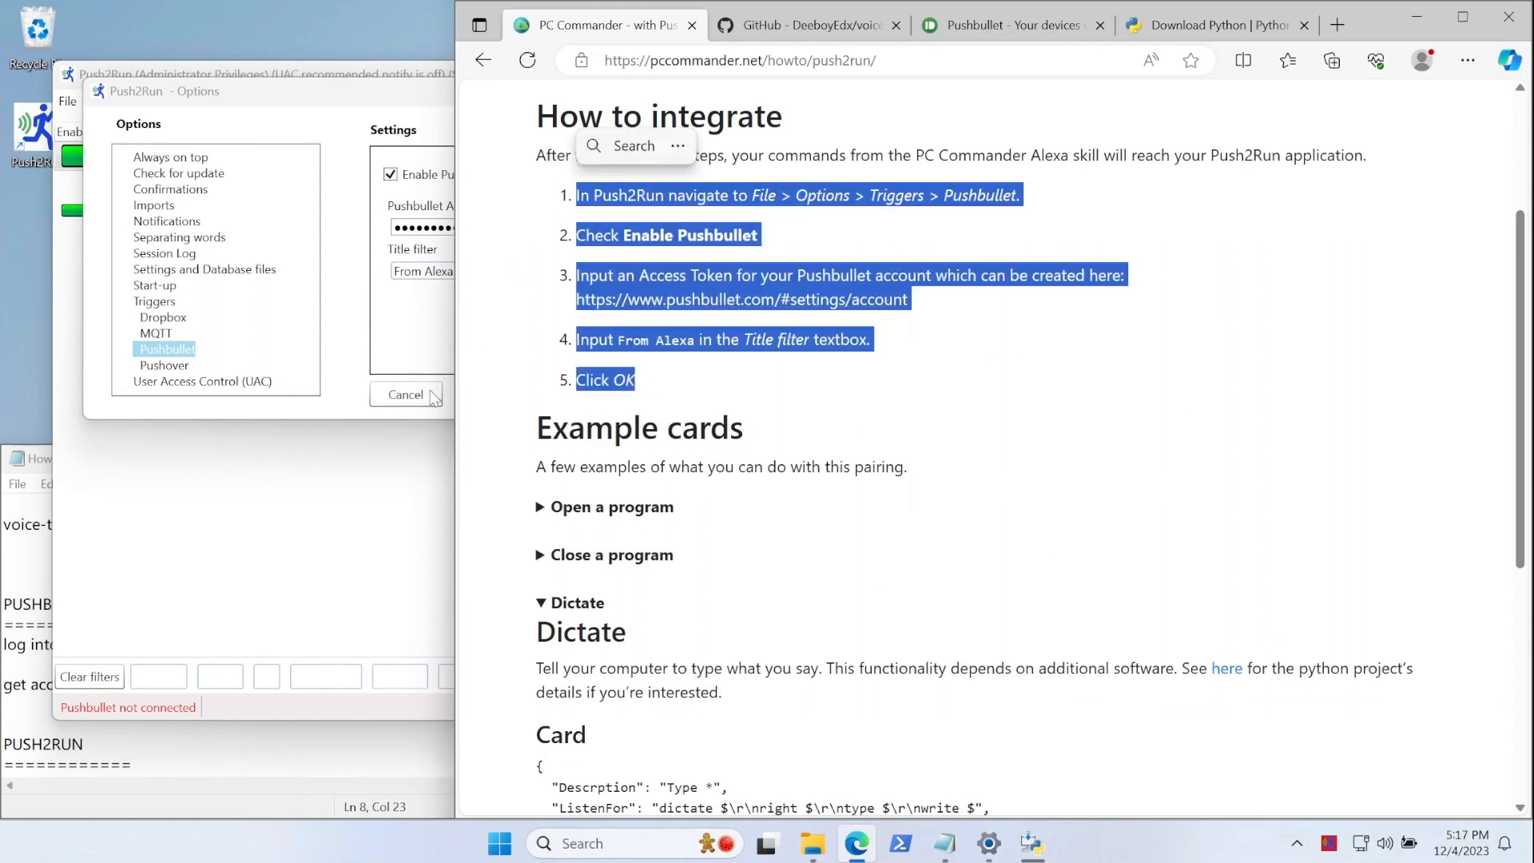
pyautogui.click(411, 350)
pyautogui.click(796, 396)
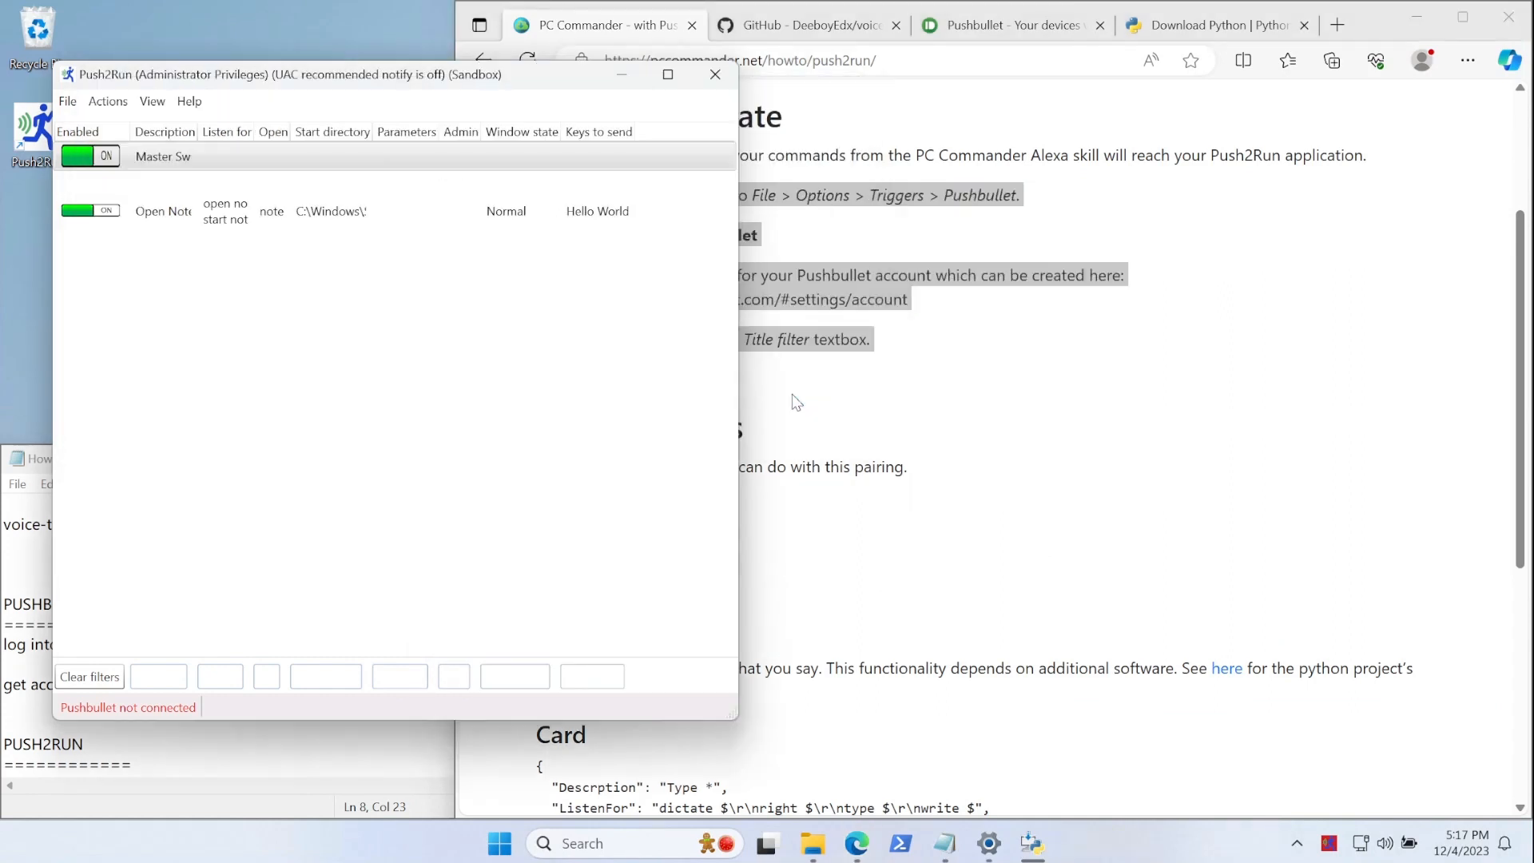
pyautogui.click(1027, 332)
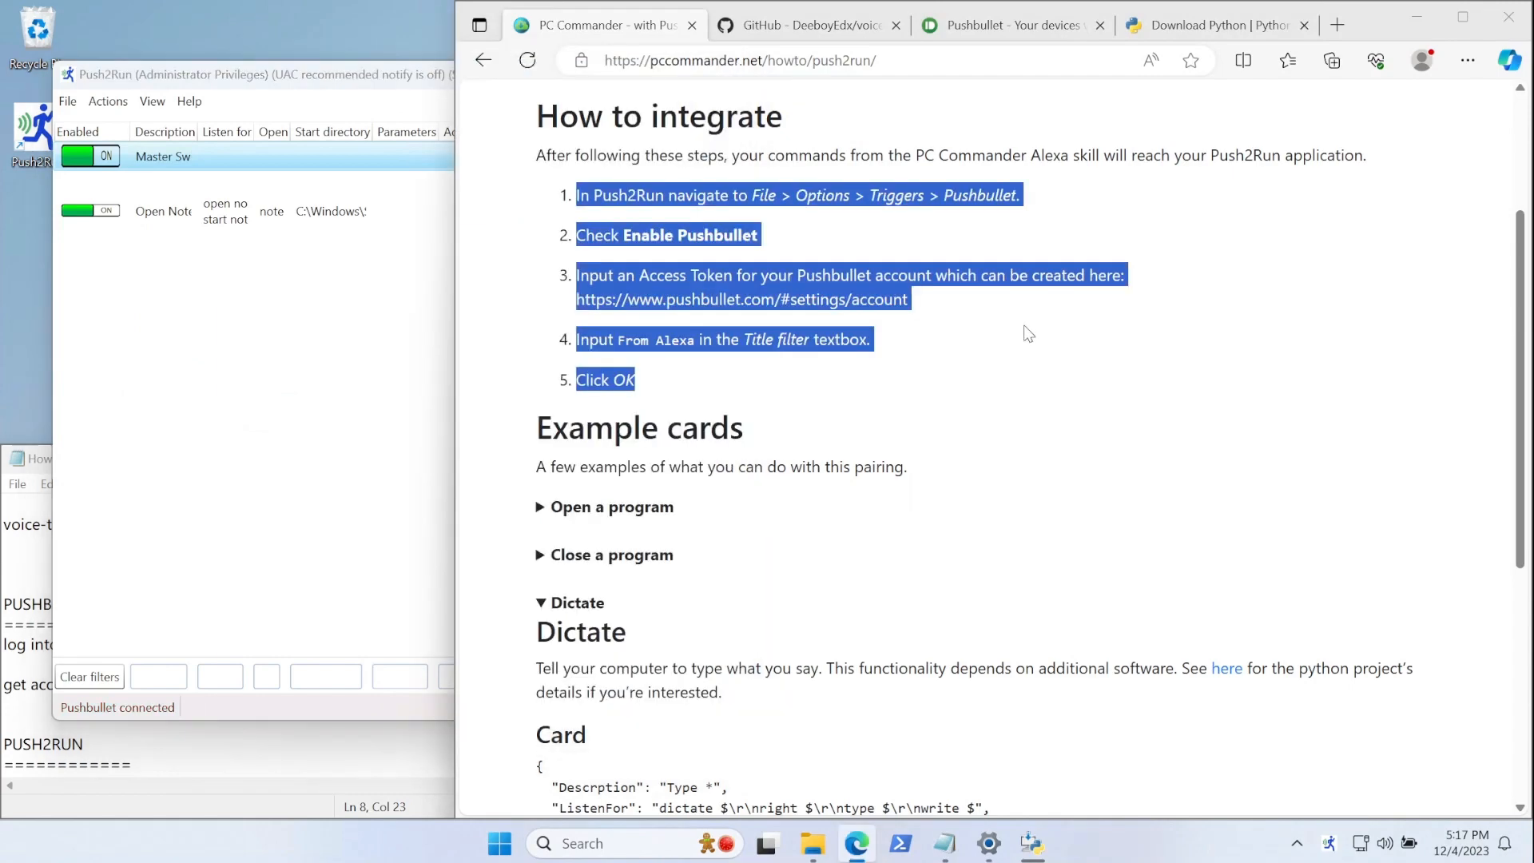
pyautogui.click(1028, 334)
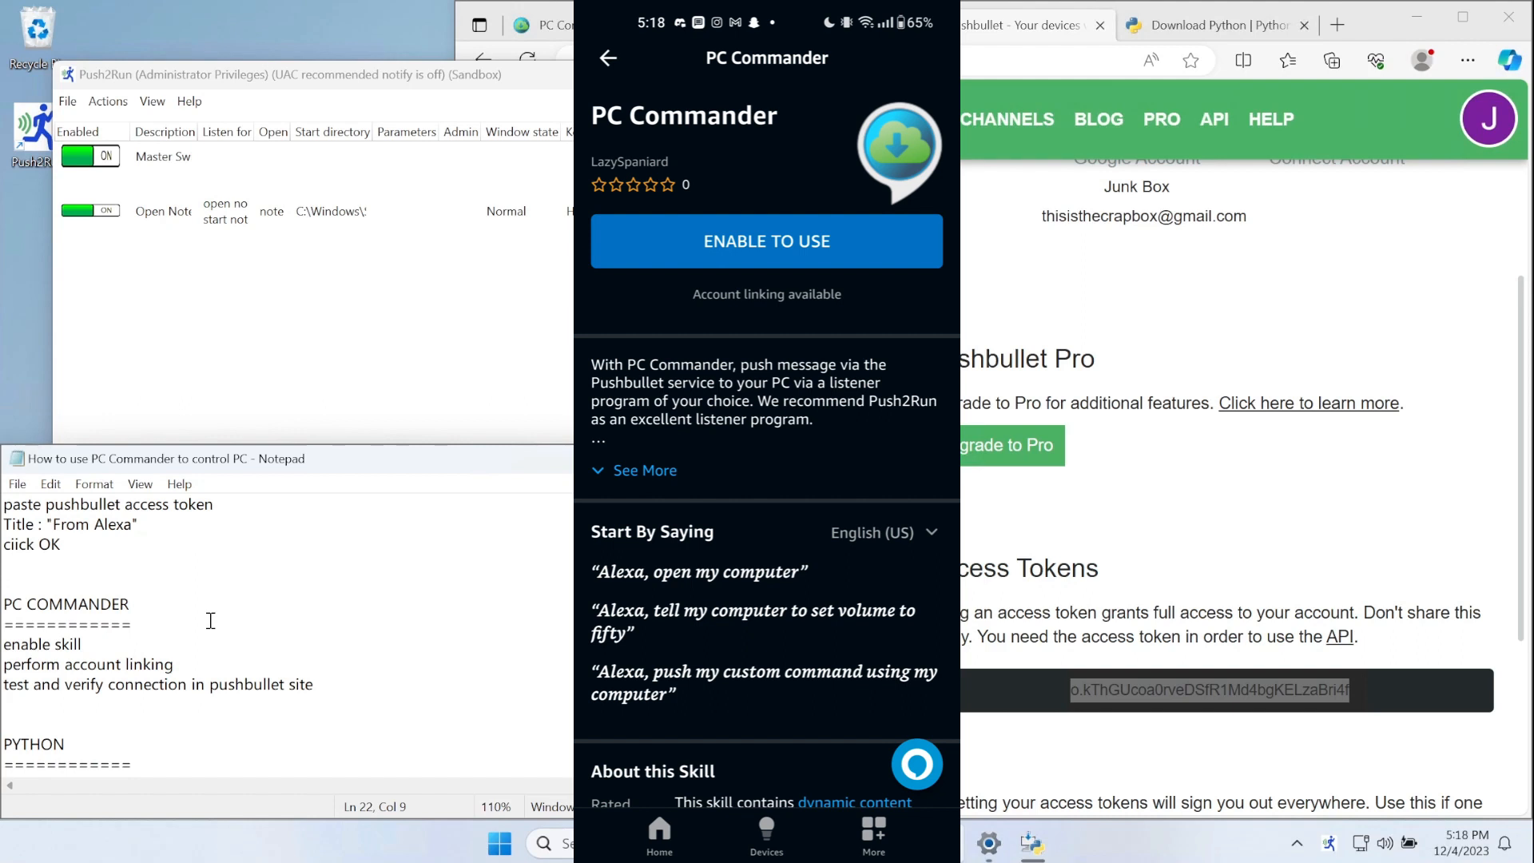
# - Enable the PC Commander skill in the Alexa app and start account linking from its skill settings
pyautogui.click(743, 242)
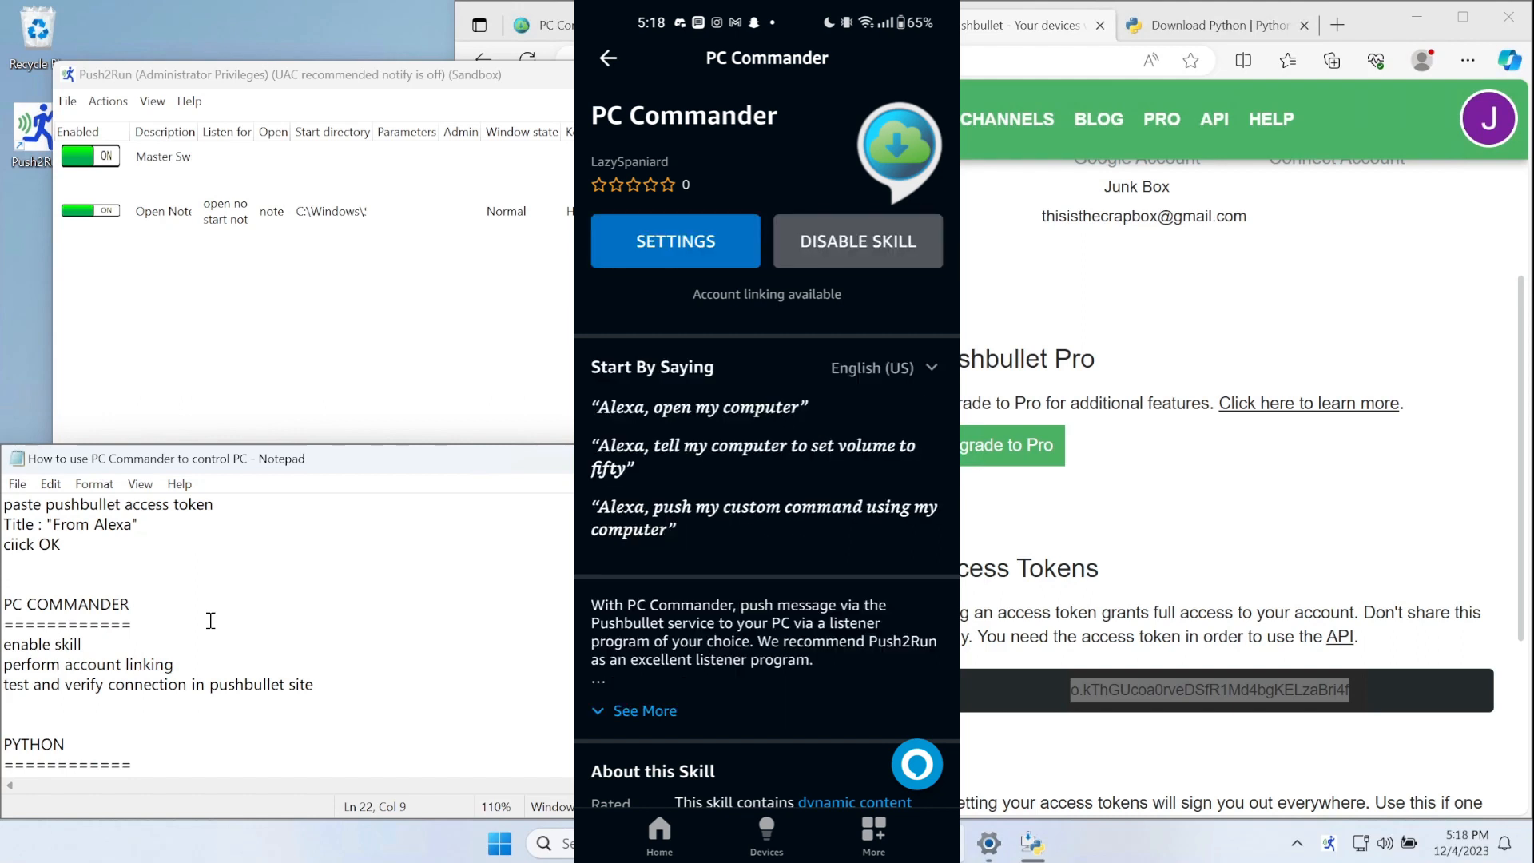
pyautogui.click(676, 241)
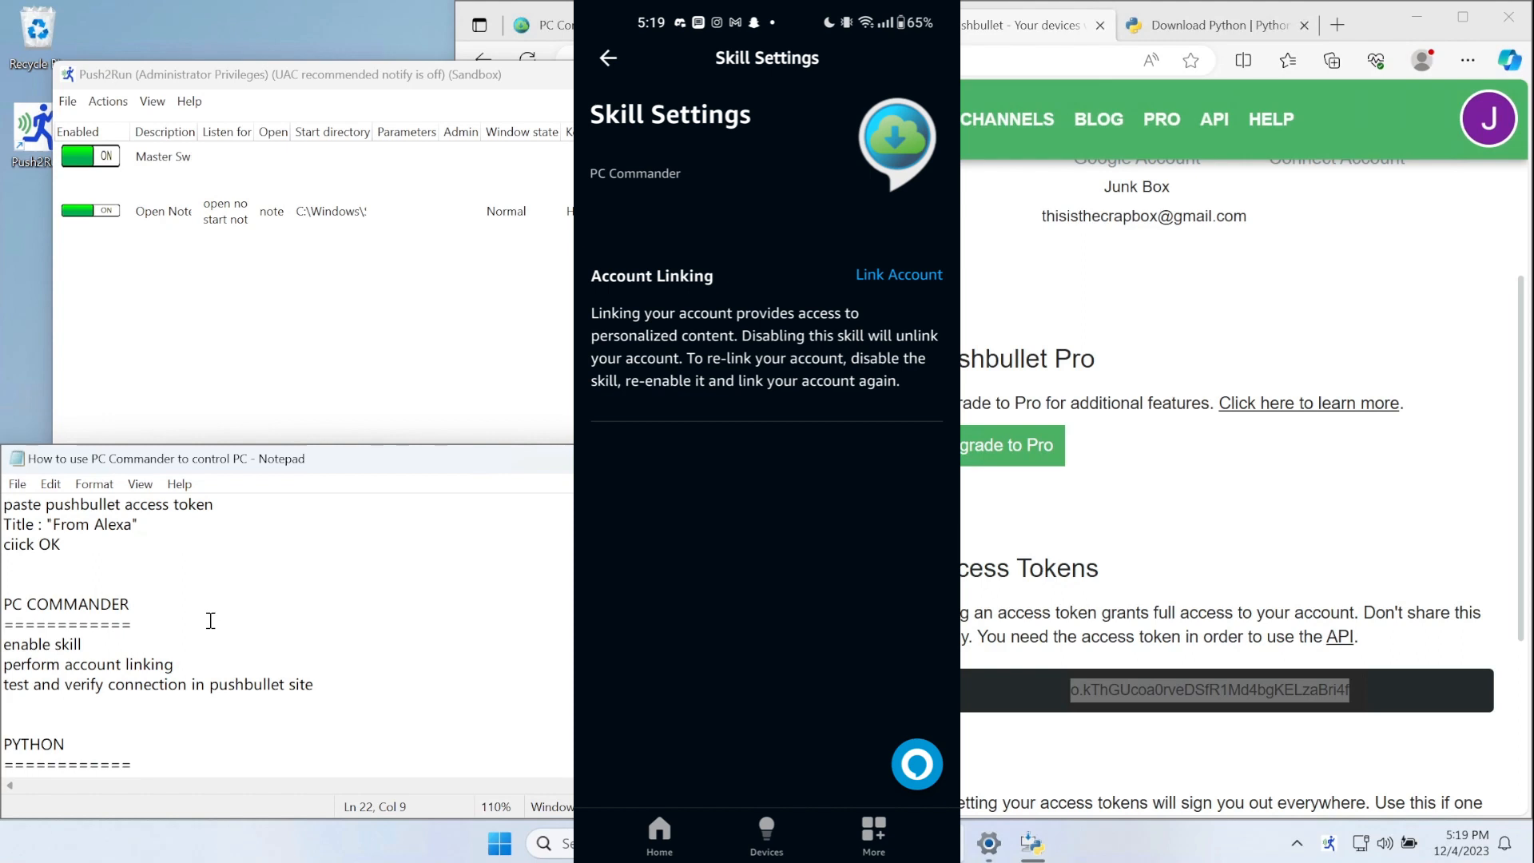
pyautogui.click(898, 274)
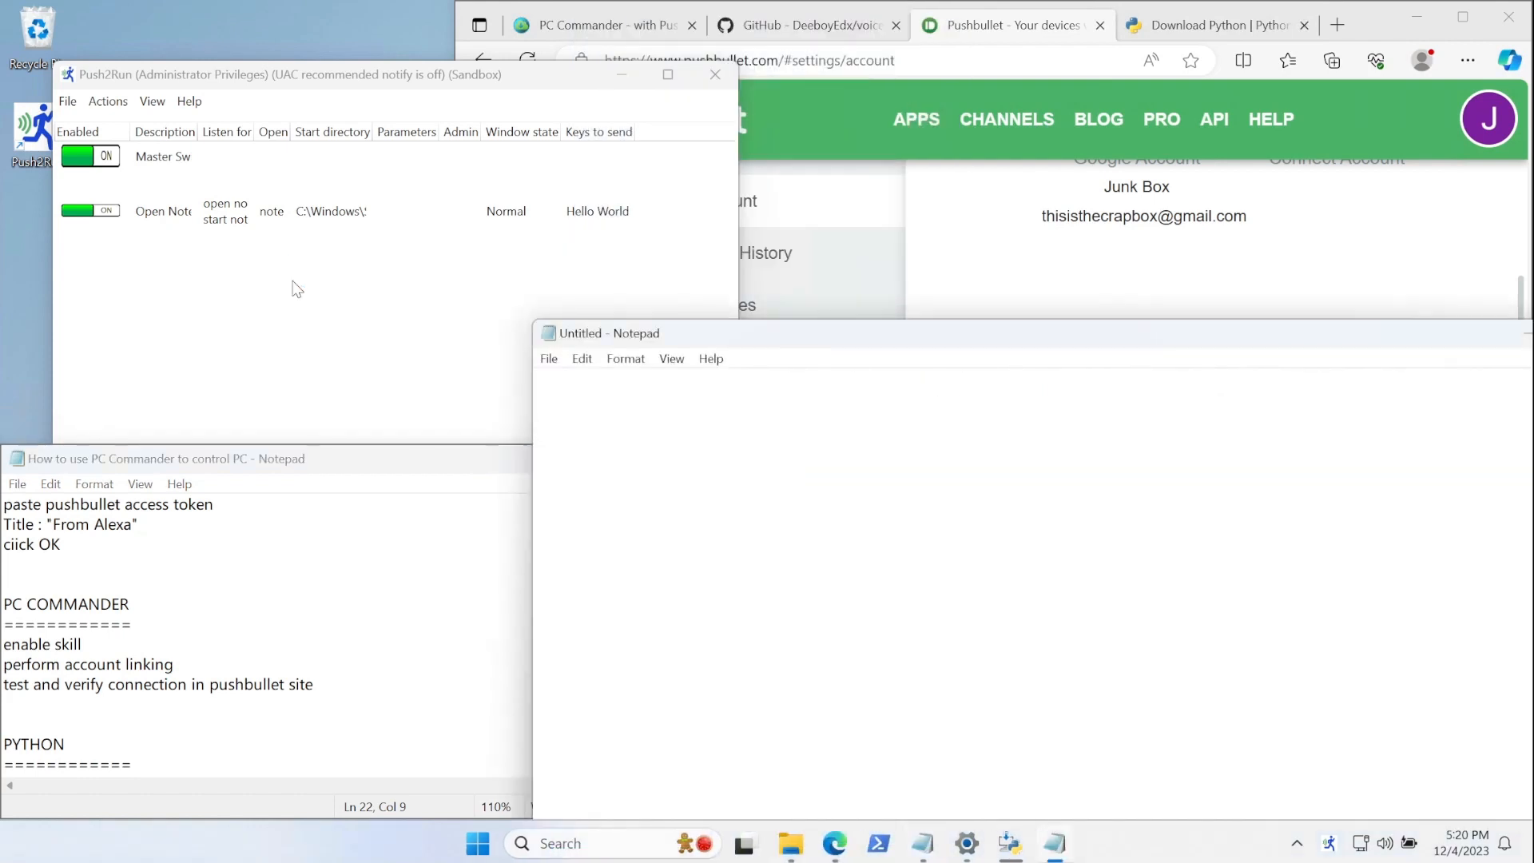
# - Open the Push2Run session log, examine the incoming Pushbullet push and close the log
pyautogui.click(470, 402)
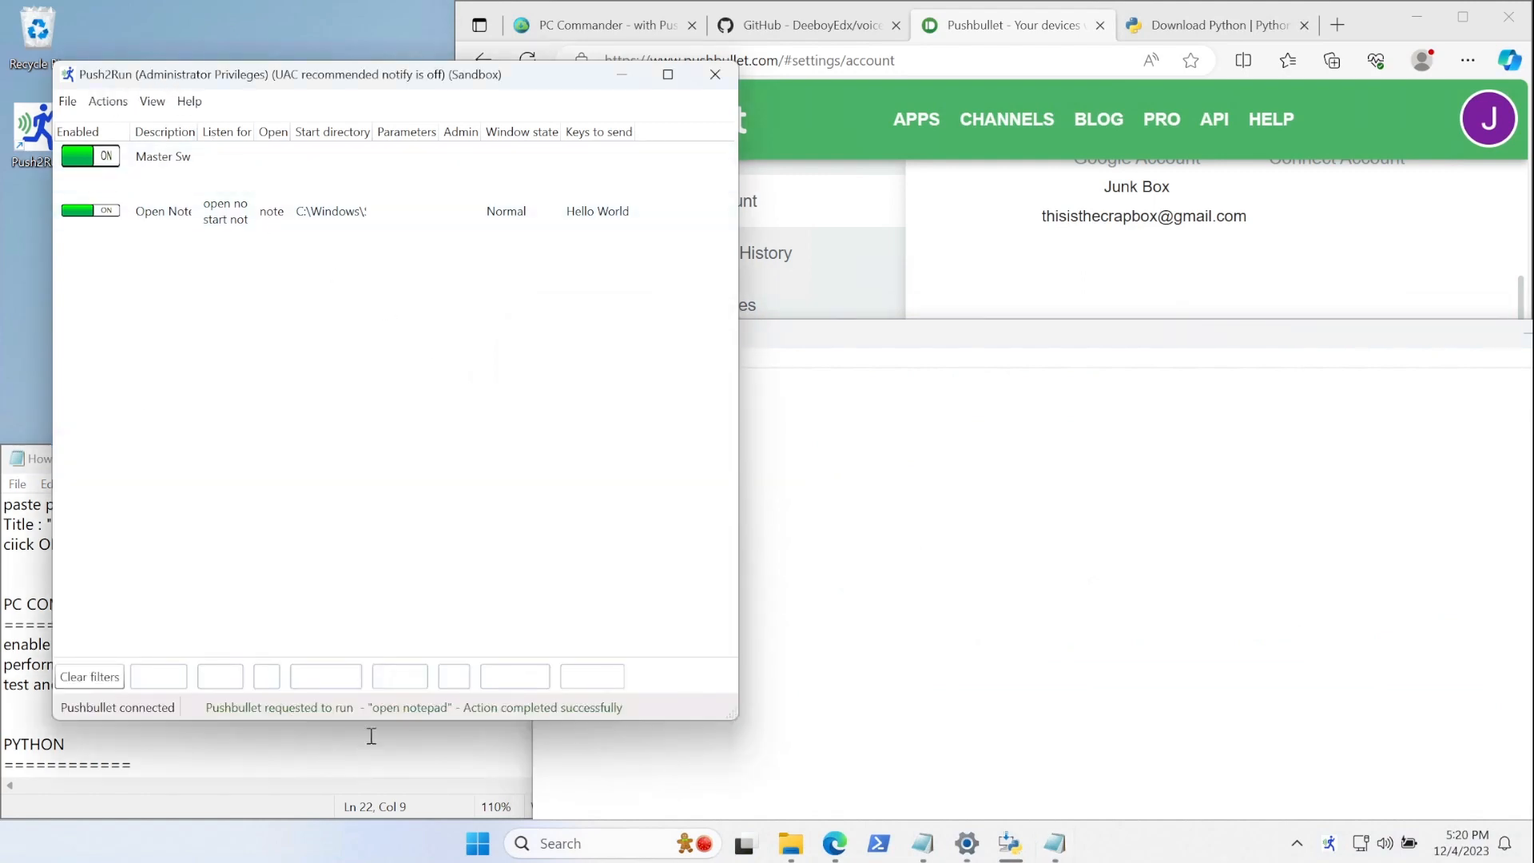
pyautogui.click(67, 100)
pyautogui.moveTo(117, 94)
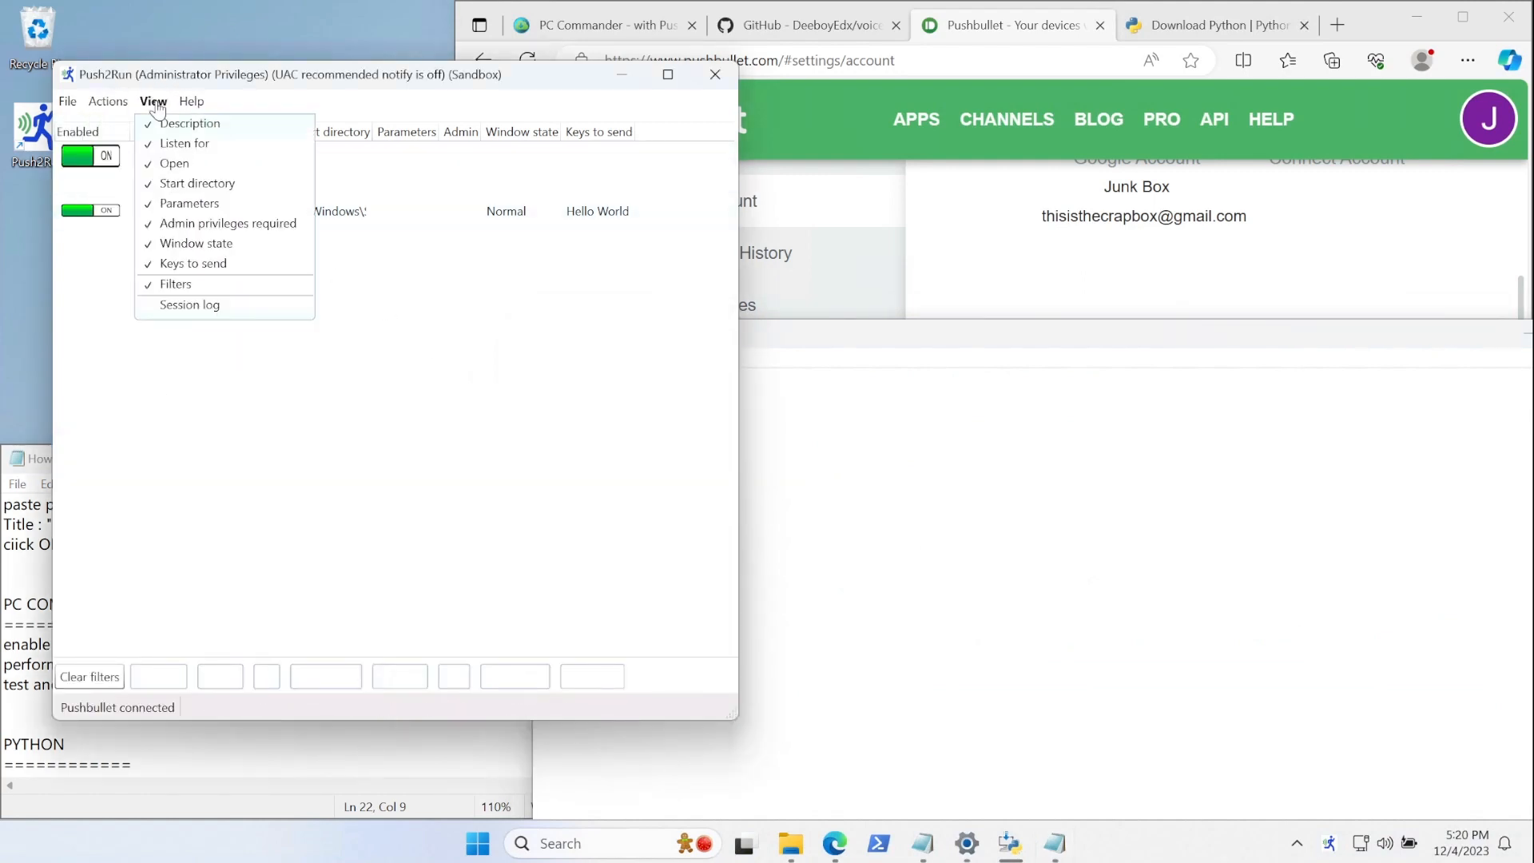
pyautogui.click(192, 305)
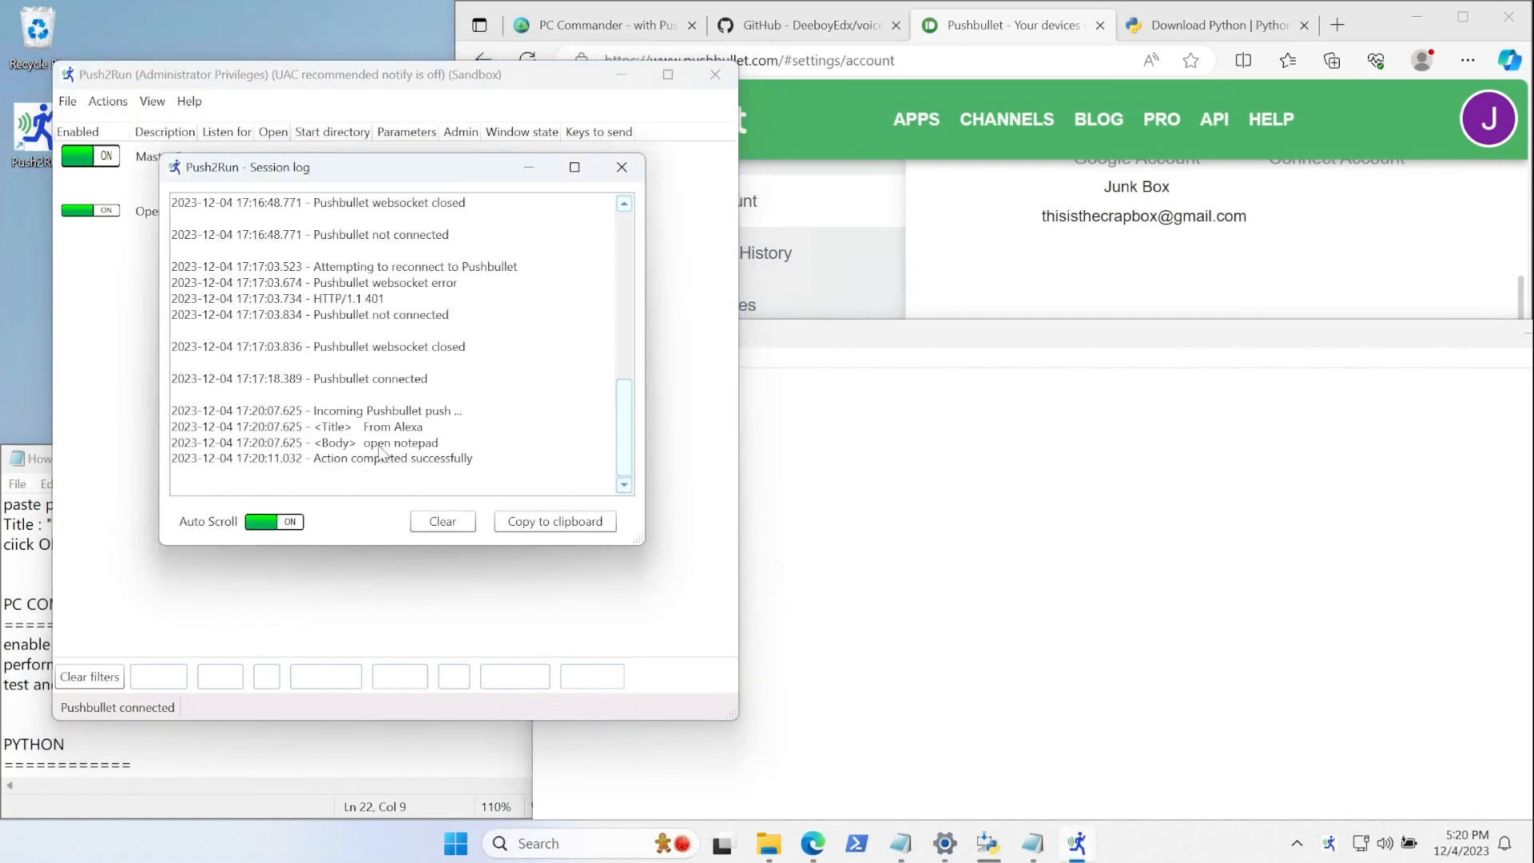
pyautogui.click(381, 605)
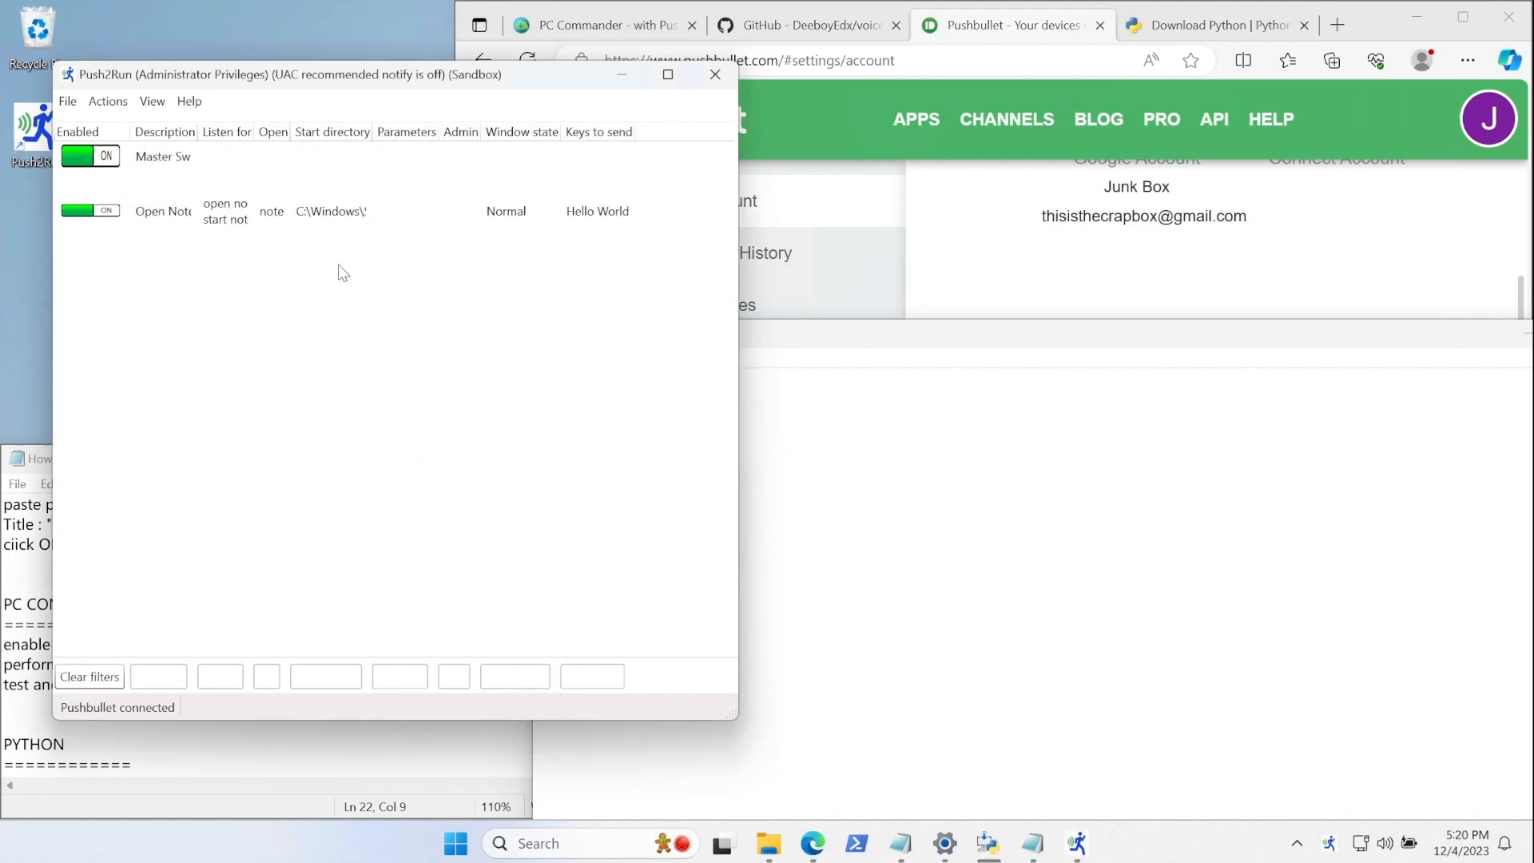
# - Open the Open Notepad card in Push2Run, examine its keys to send and cancel without changes
pyautogui.doubleClick(241, 216)
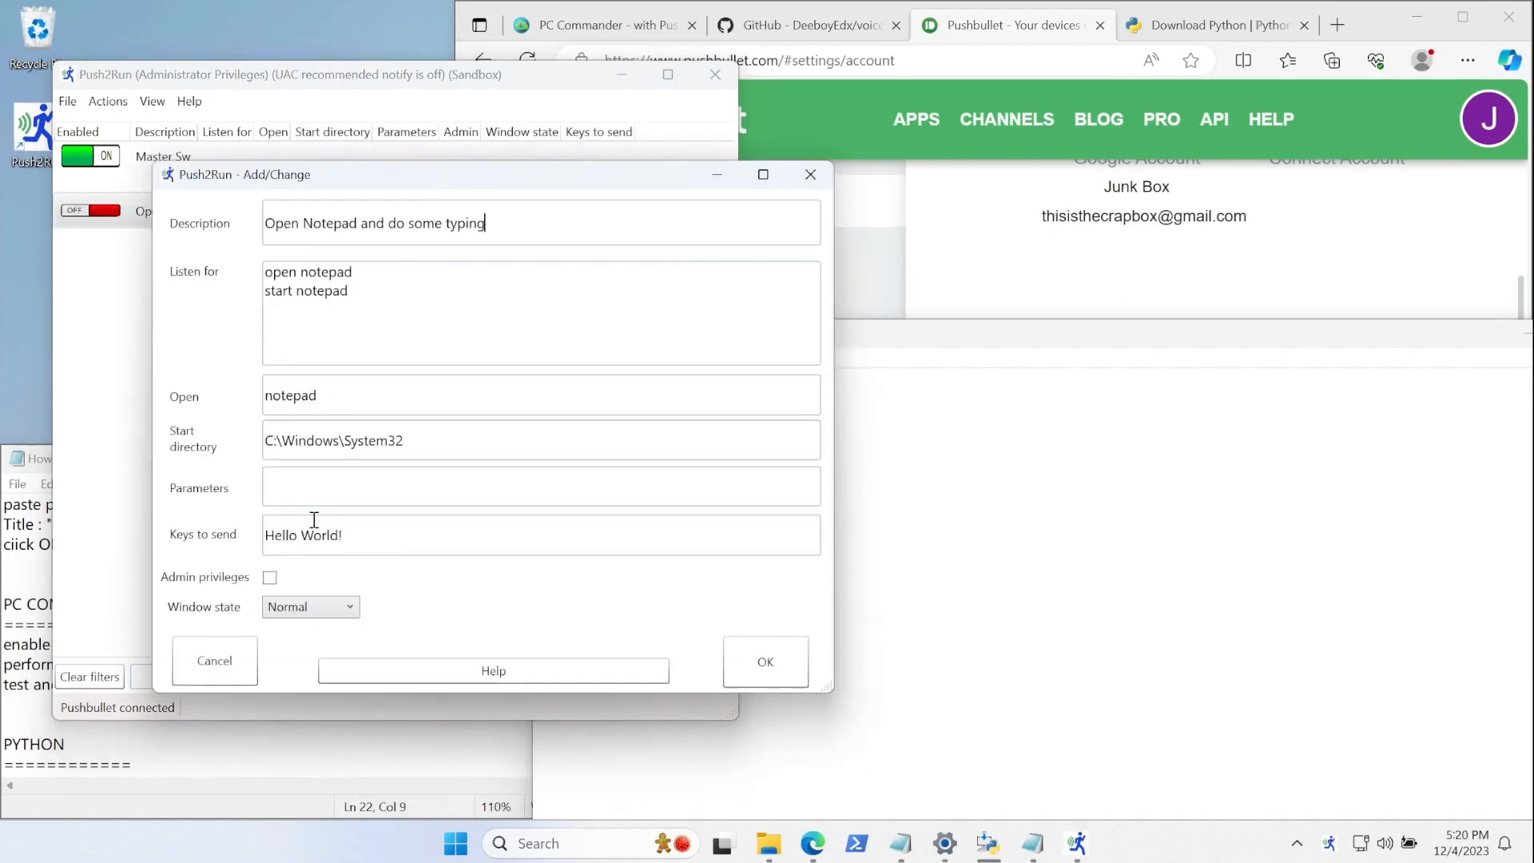
pyautogui.click(290, 535)
pyautogui.moveTo(324, 536); pyautogui.dragTo(354, 533)
pyautogui.click(355, 533)
pyautogui.click(1120, 568)
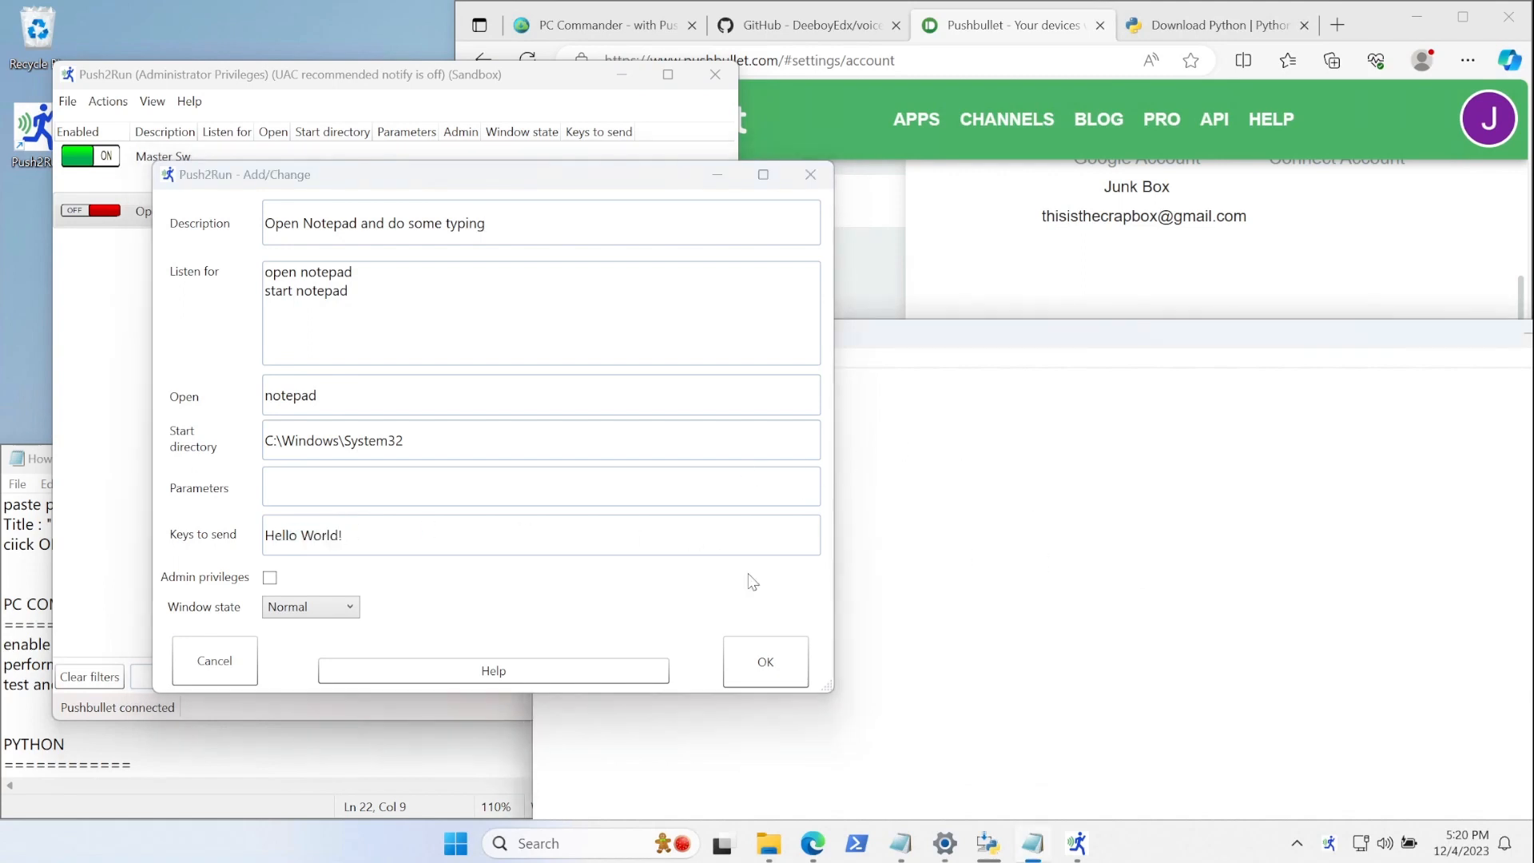
pyautogui.click(210, 660)
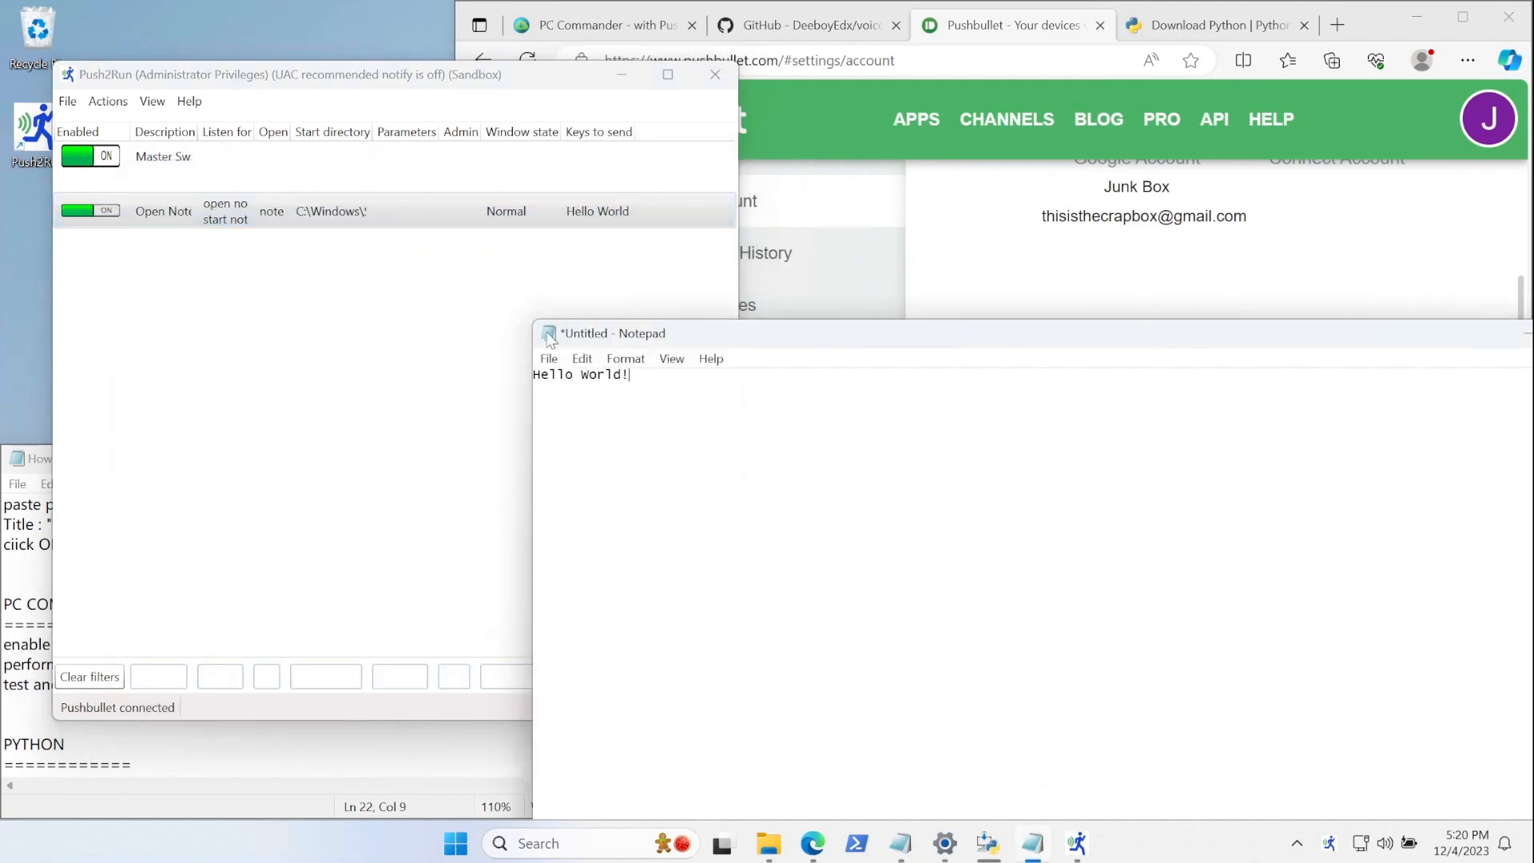
# - Close the untitled Notepad document without saving and highlight the Alexa-to-Push2Run command chain at the start of the setup notes
pyautogui.doubleClick(550, 336)
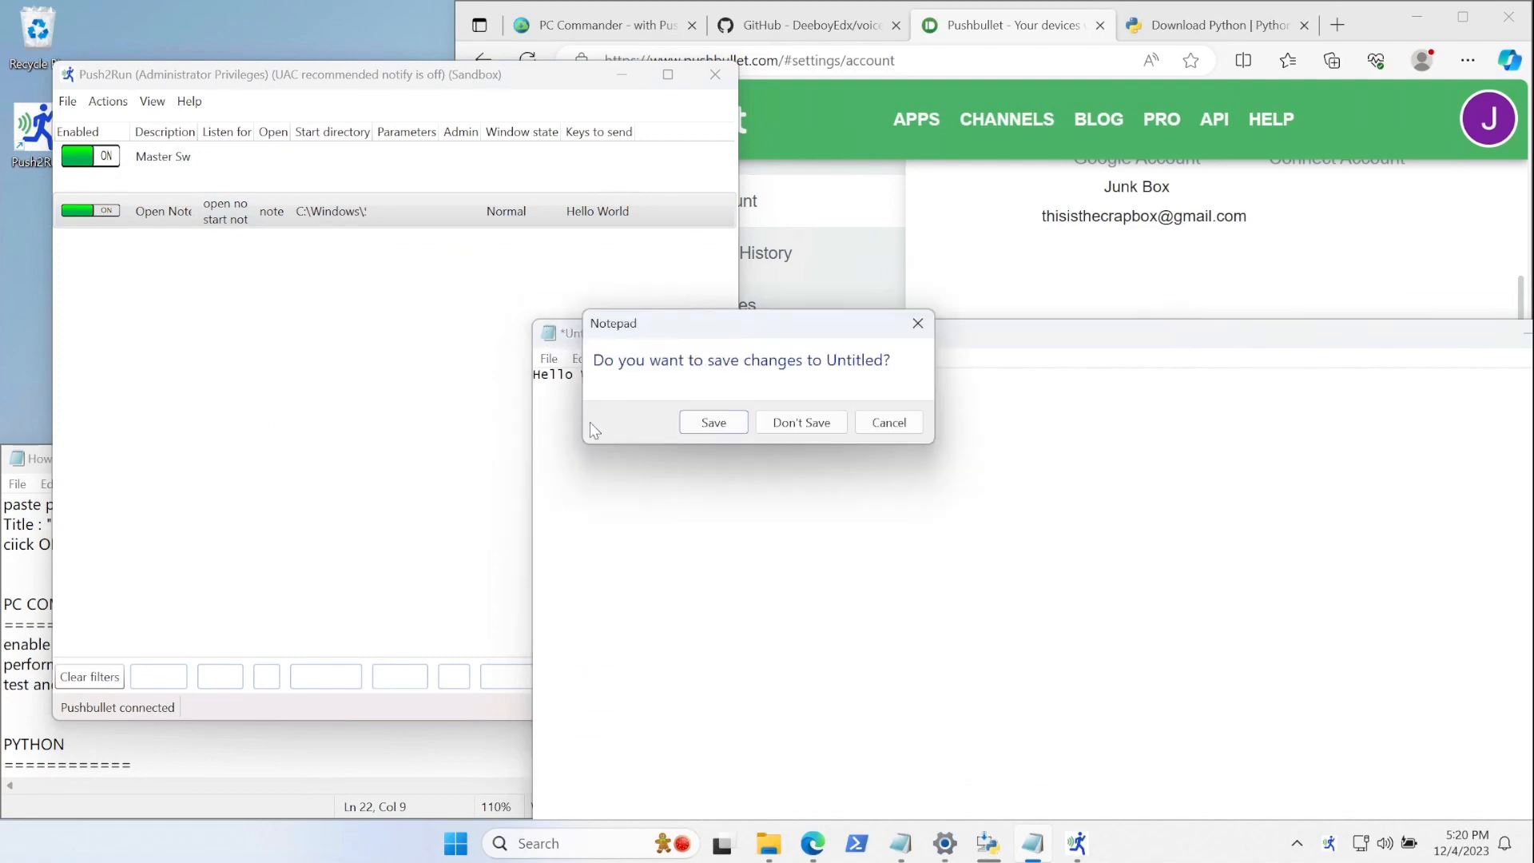
pyautogui.click(801, 423)
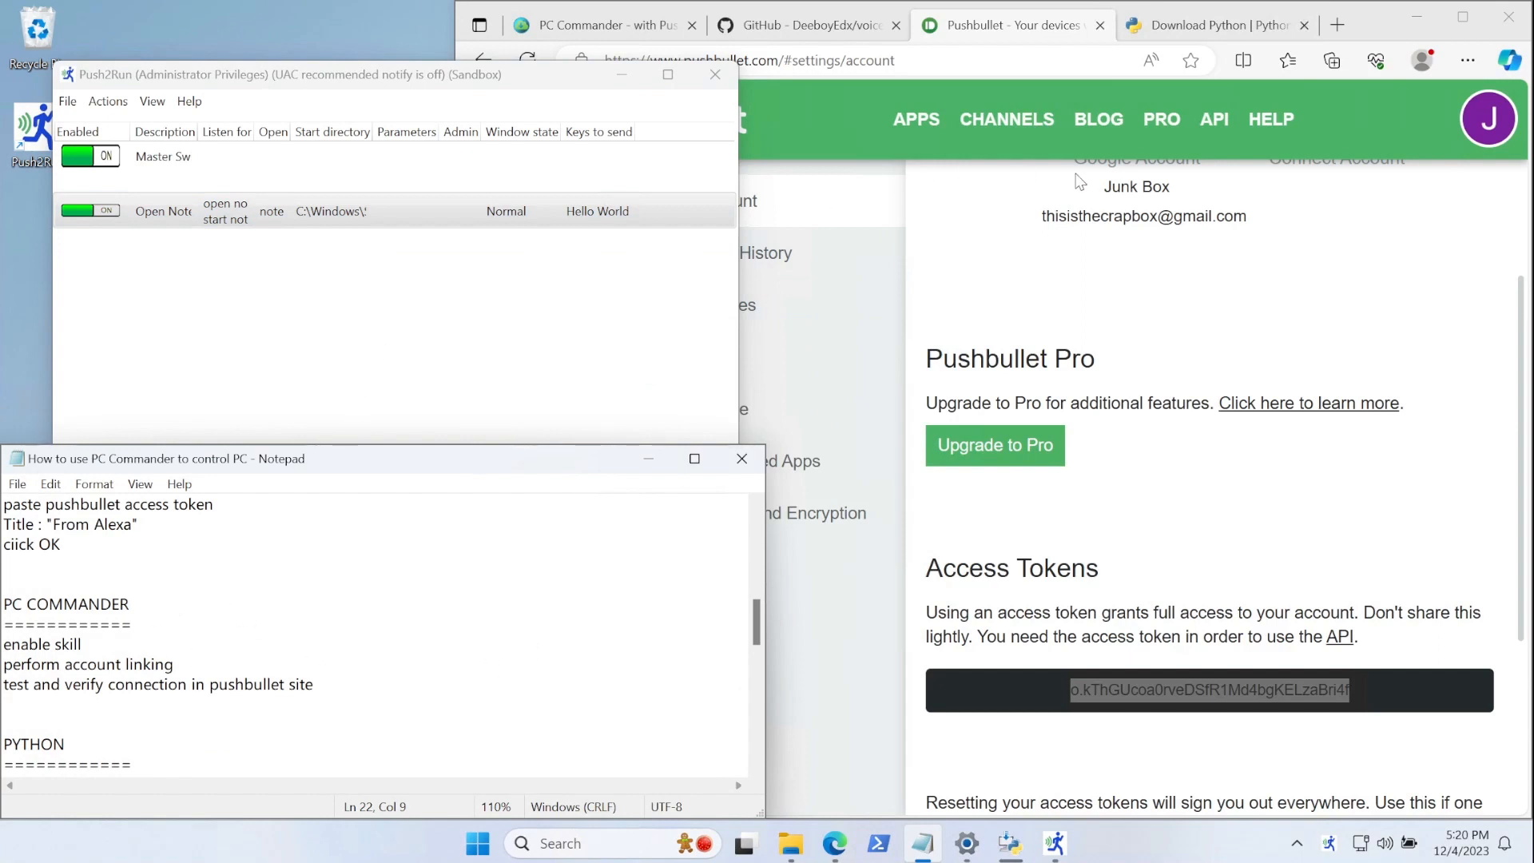
pyautogui.scroll(10, 103, 547)
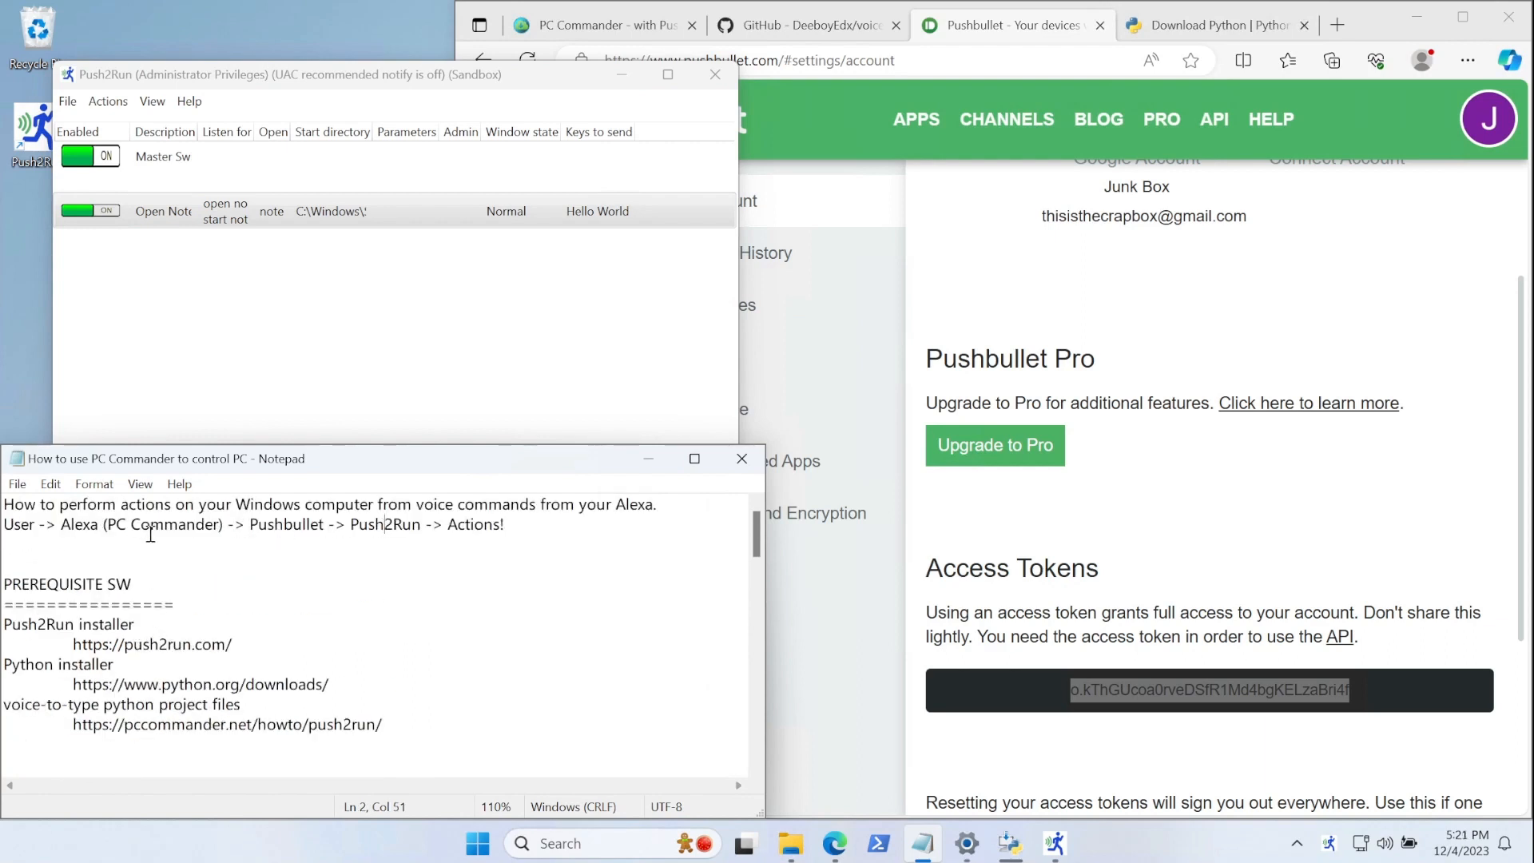
pyautogui.moveTo(150, 528); pyautogui.dragTo(258, 530)
pyautogui.moveTo(90, 527); pyautogui.dragTo(425, 527)
pyautogui.click(478, 523)
# - Bring up the PYTHON section of the notes and close the finished Python 3.12.0 setup window
pyautogui.scroll(-7, 471, 603)
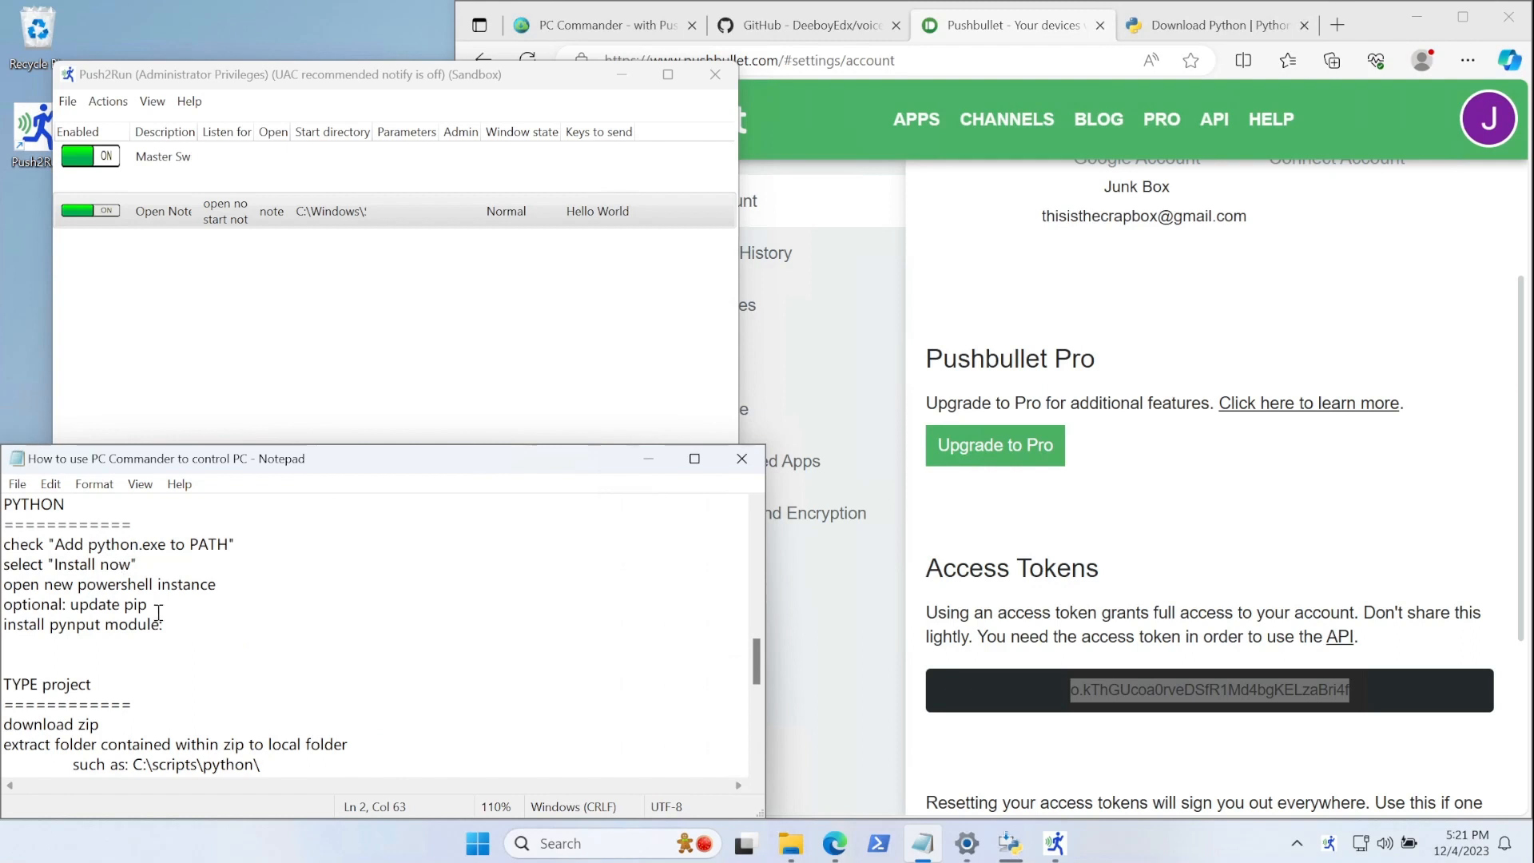
pyautogui.click(1010, 843)
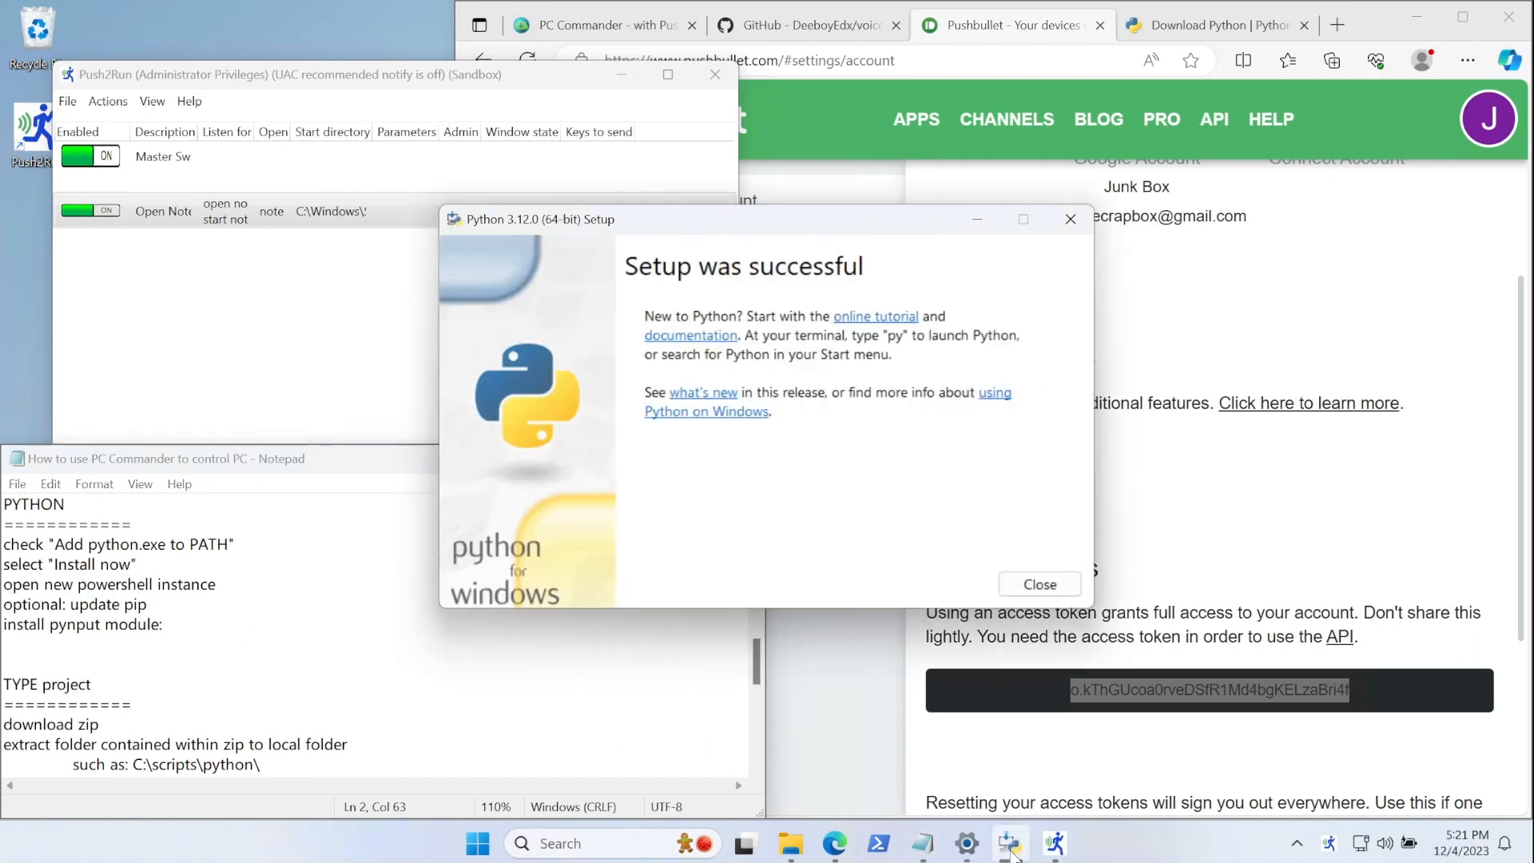
pyautogui.click(1030, 584)
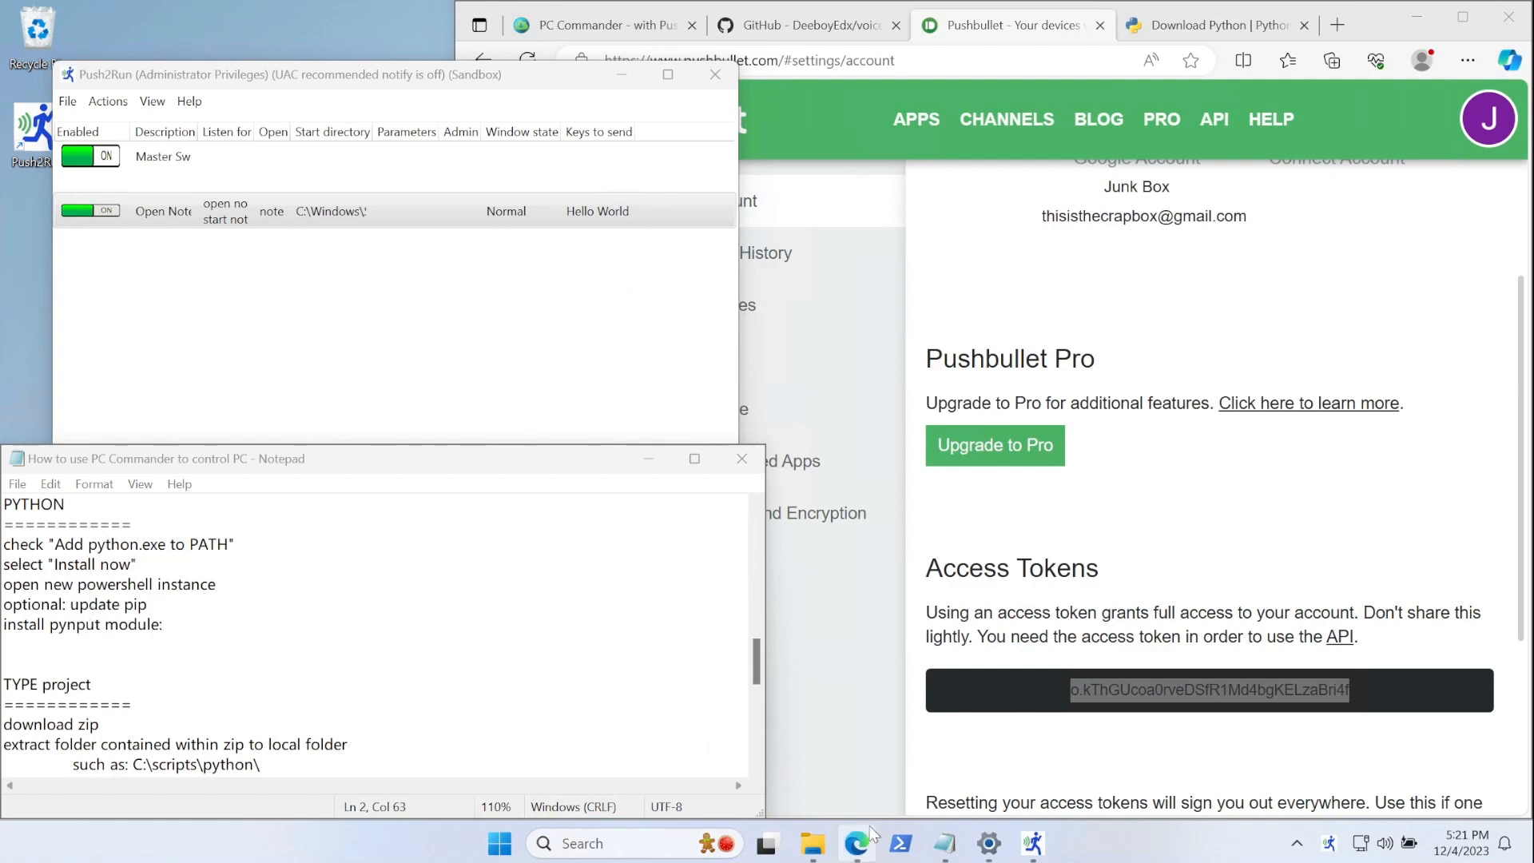
# - Open a new PowerShell window and check the installed Python version with python -V
pyautogui.click(899, 849)
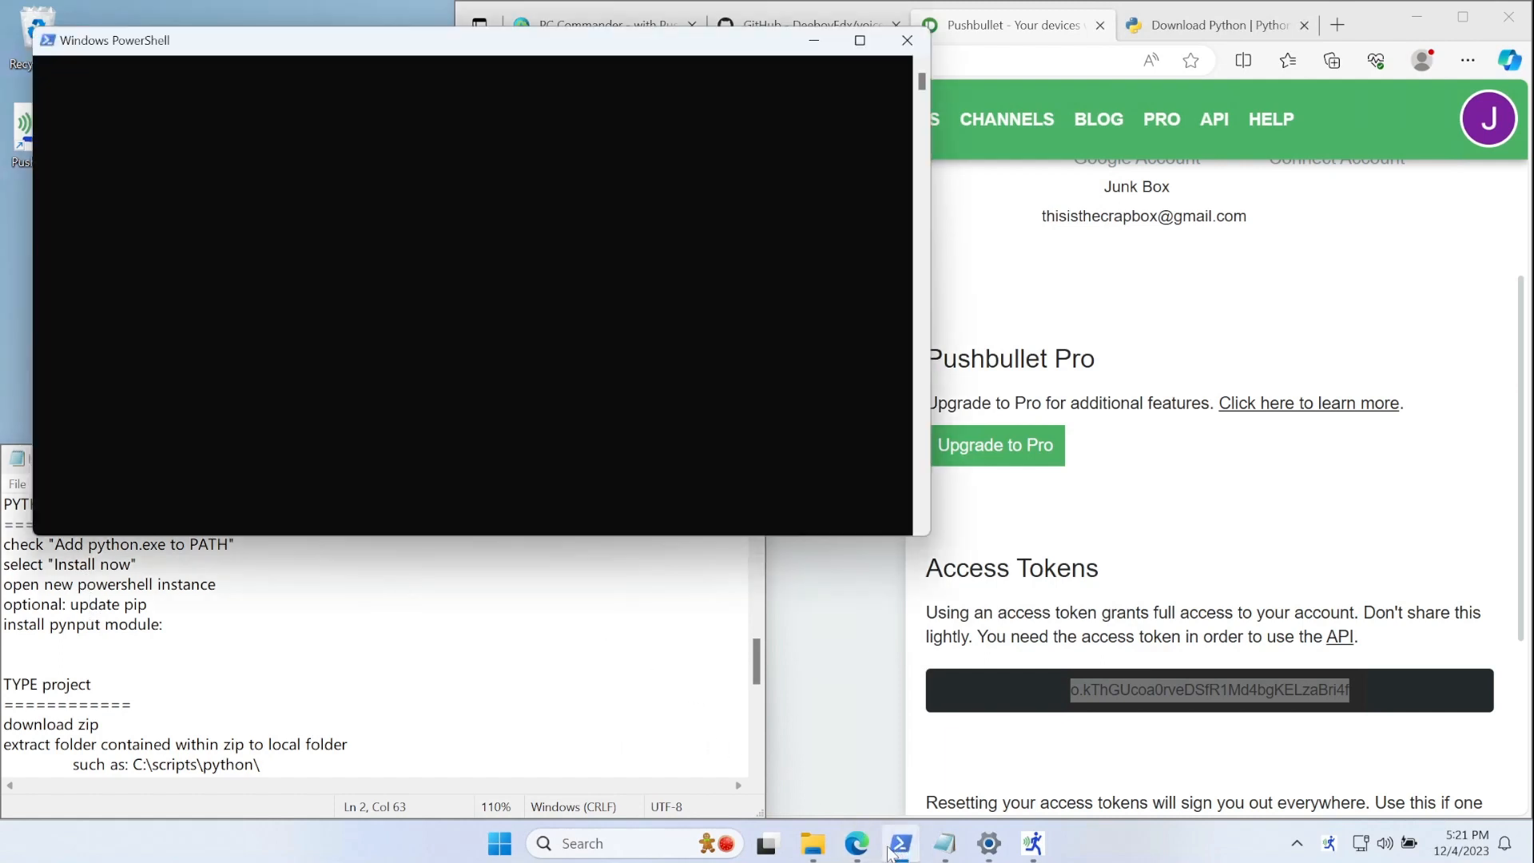
pyautogui.moveTo(503, 42); pyautogui.dragTo(734, 126)
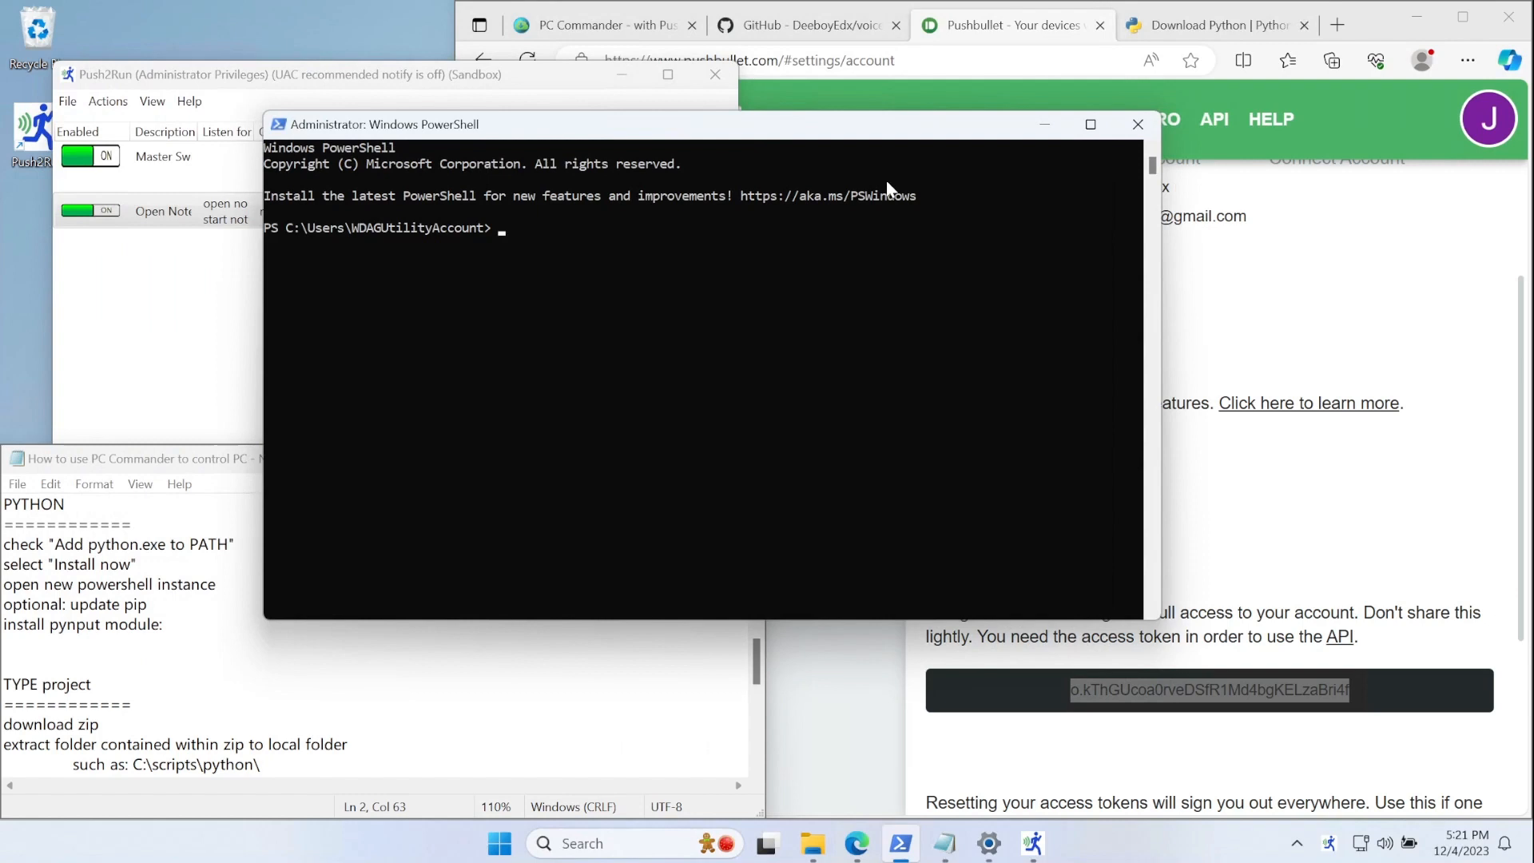
pyautogui.write('python -V')
pyautogui.press('Return')
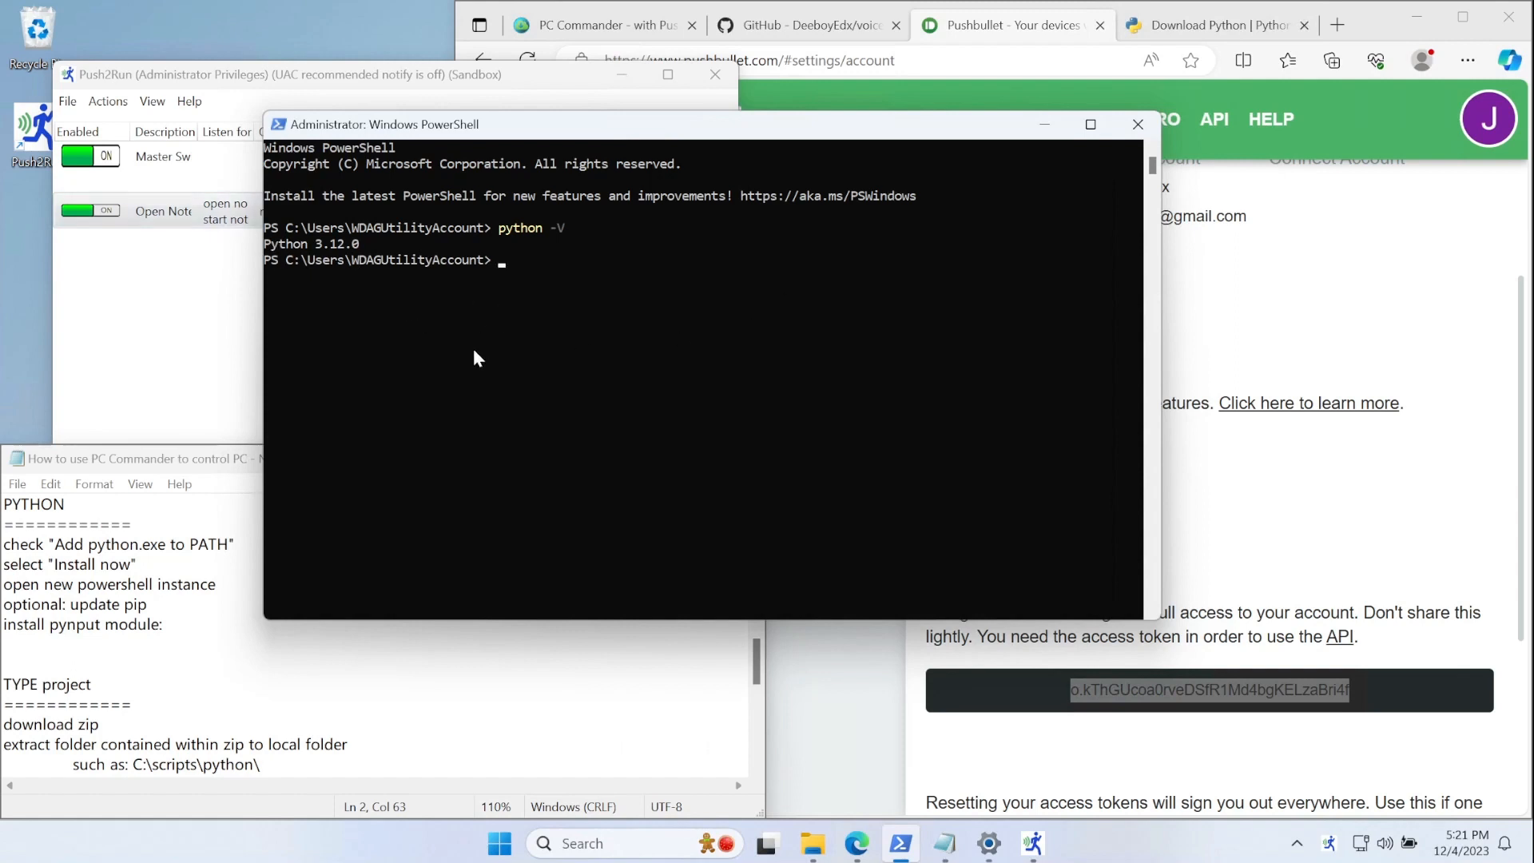
# - Copy the "pip install pynput" command from the Prerequisites section of the voice-to-type GitHub README
pyautogui.click(1427, 321)
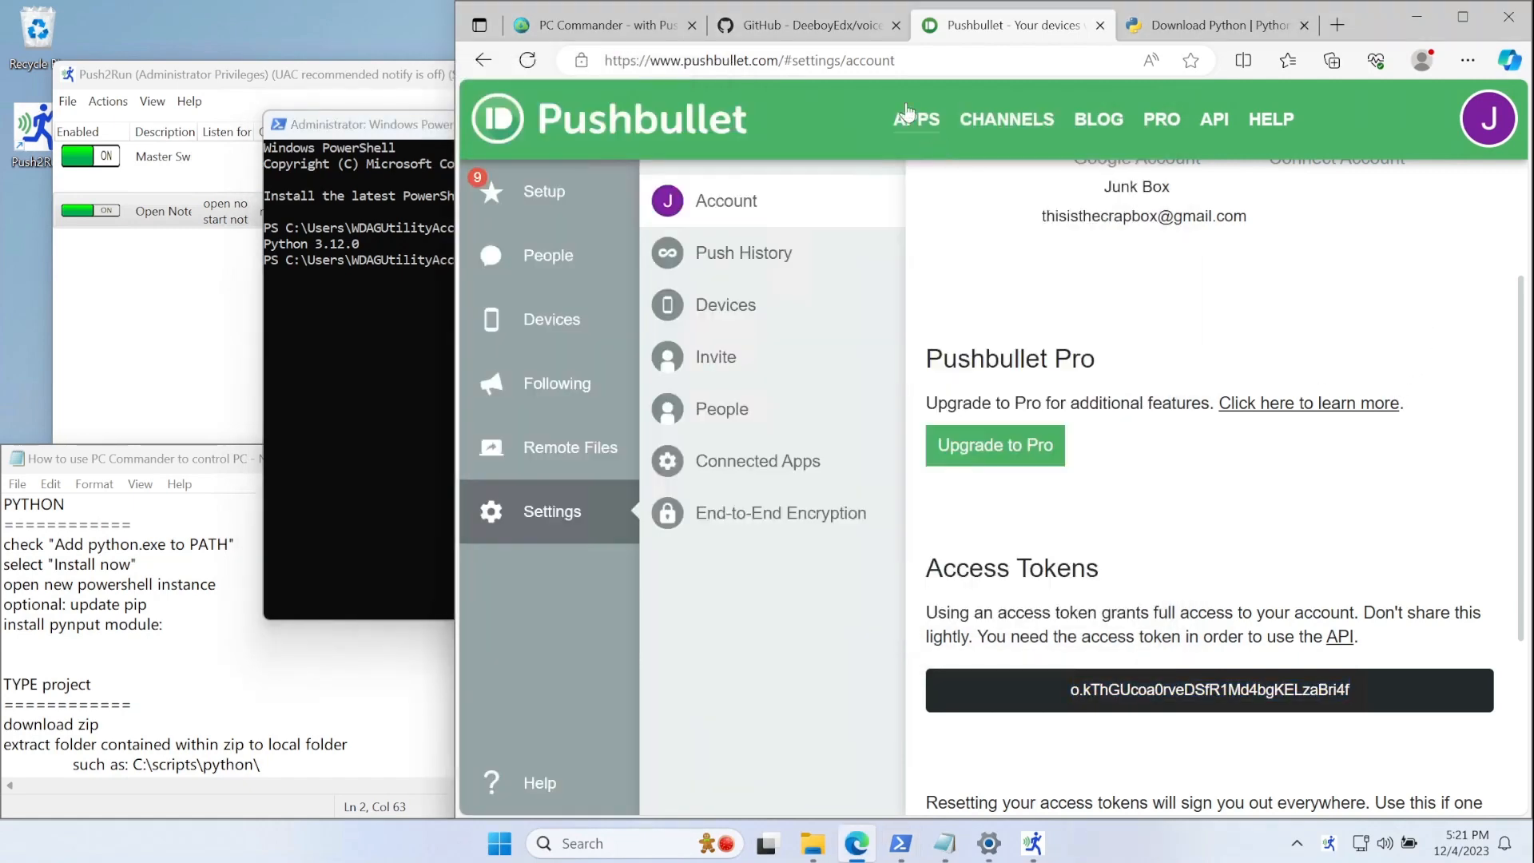
pyautogui.click(804, 30)
pyautogui.scroll(-3, 875, 685)
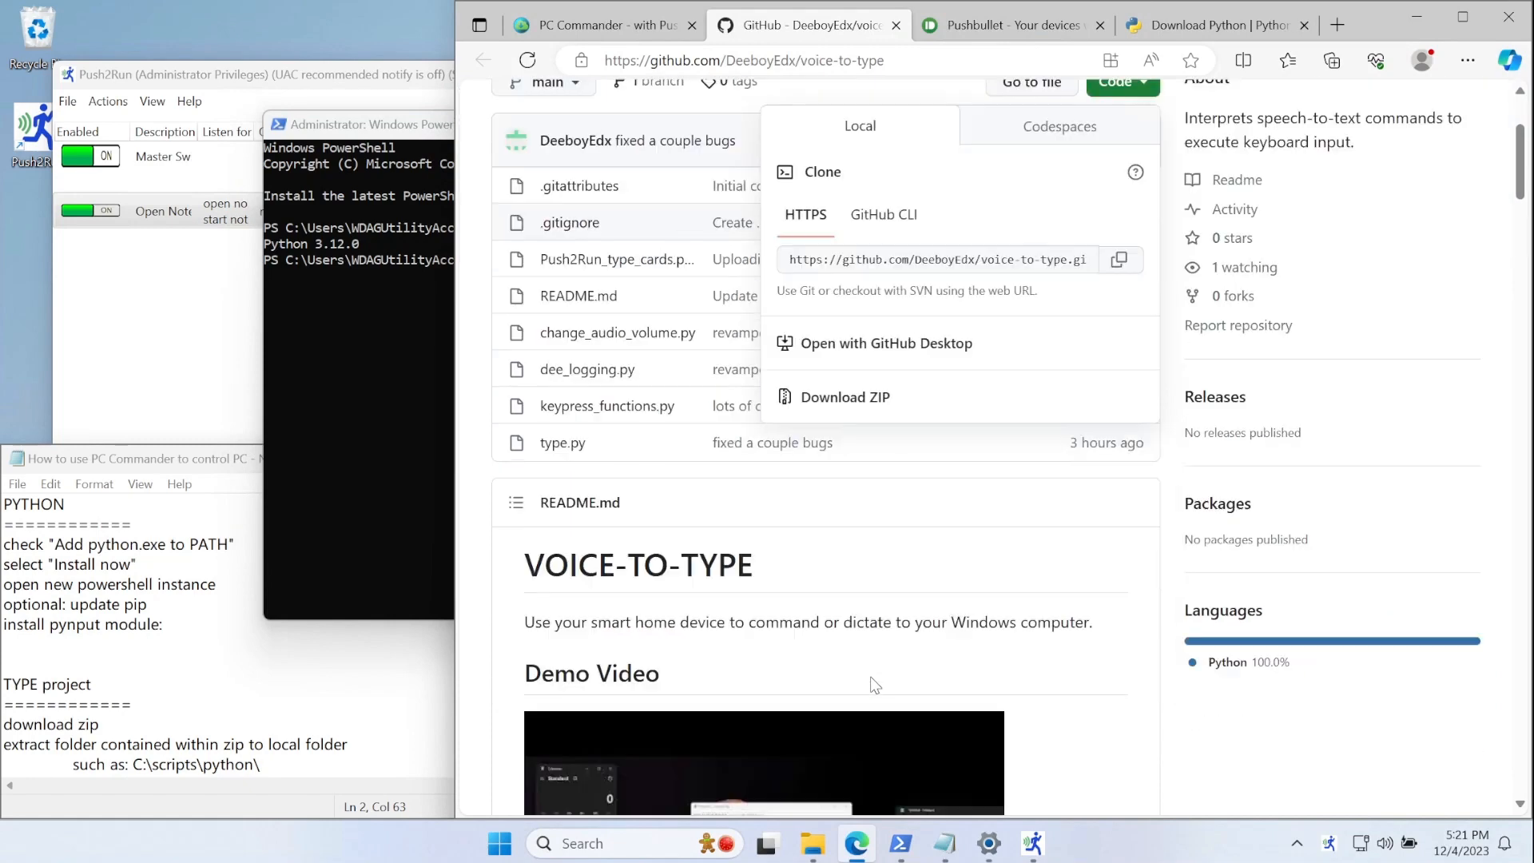
pyautogui.scroll(-2, 875, 685)
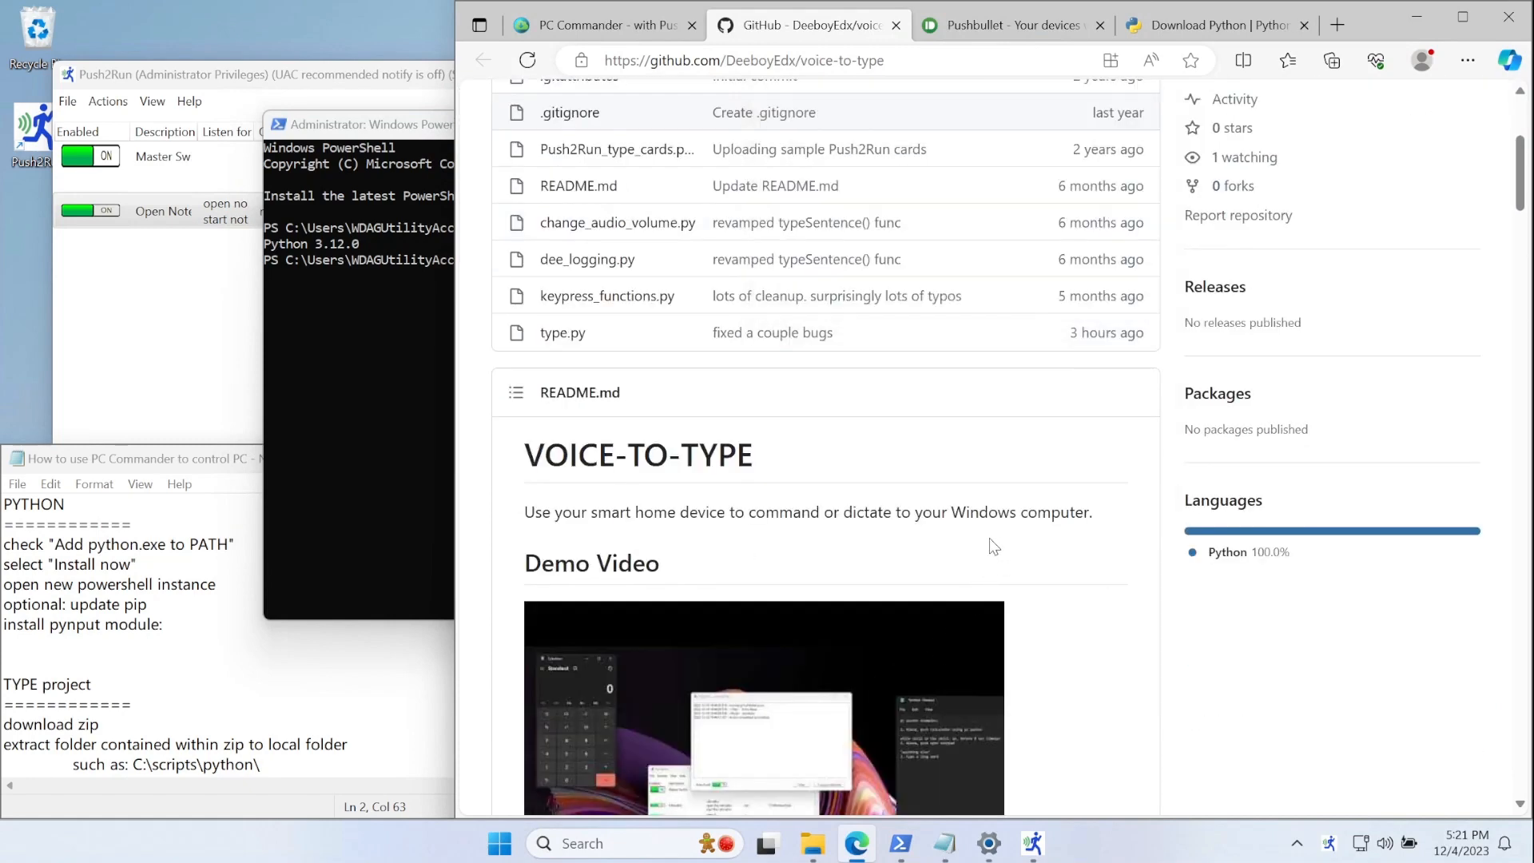
pyautogui.scroll(-4, 991, 547)
pyautogui.scroll(-6, 988, 547)
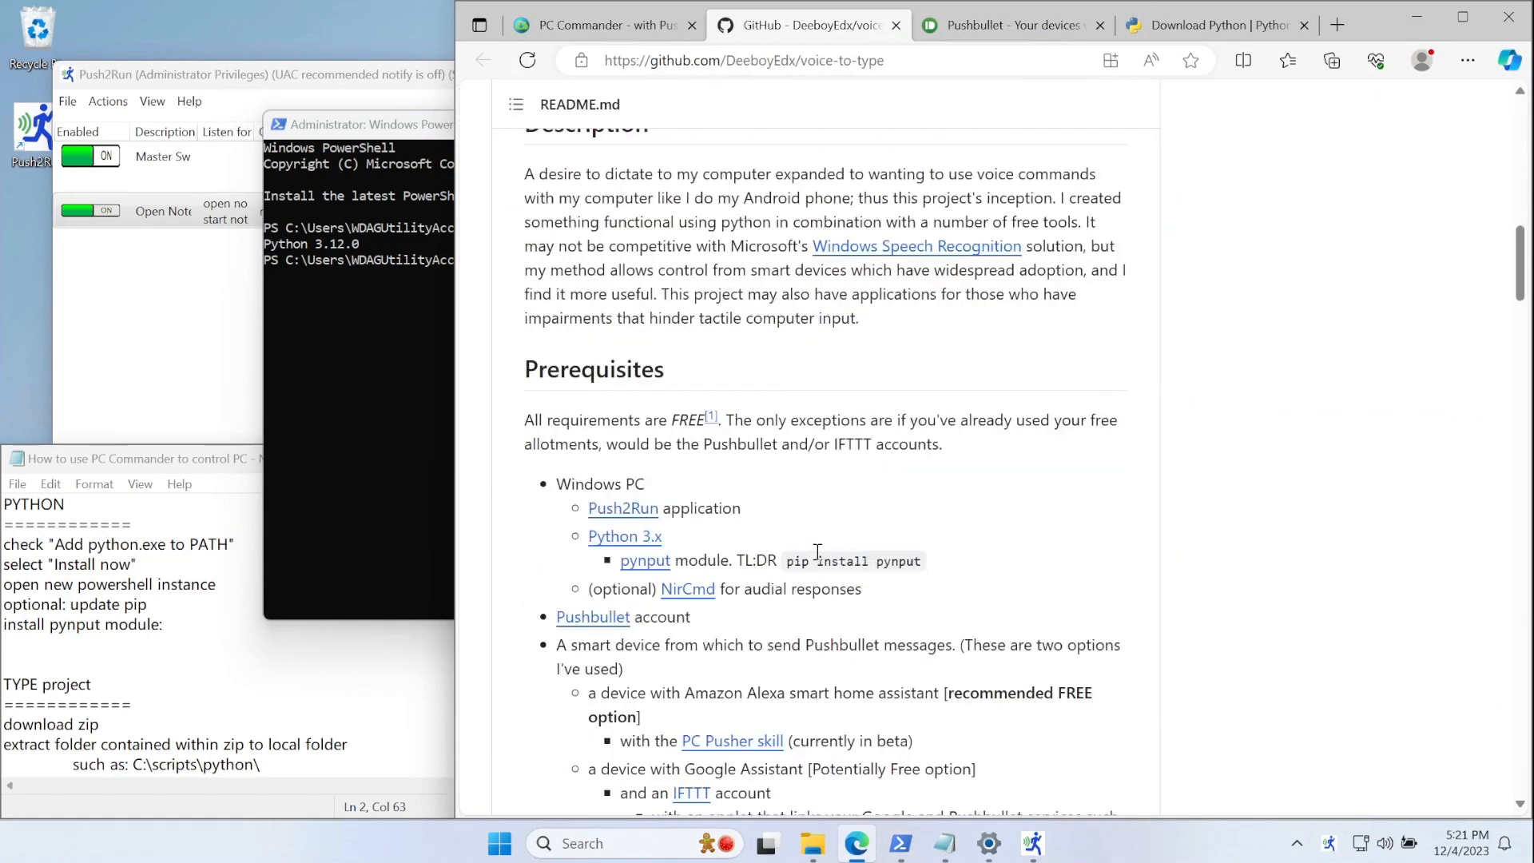
pyautogui.moveTo(788, 562); pyautogui.dragTo(888, 570)
pyautogui.hotkey('ctrl', 'c')
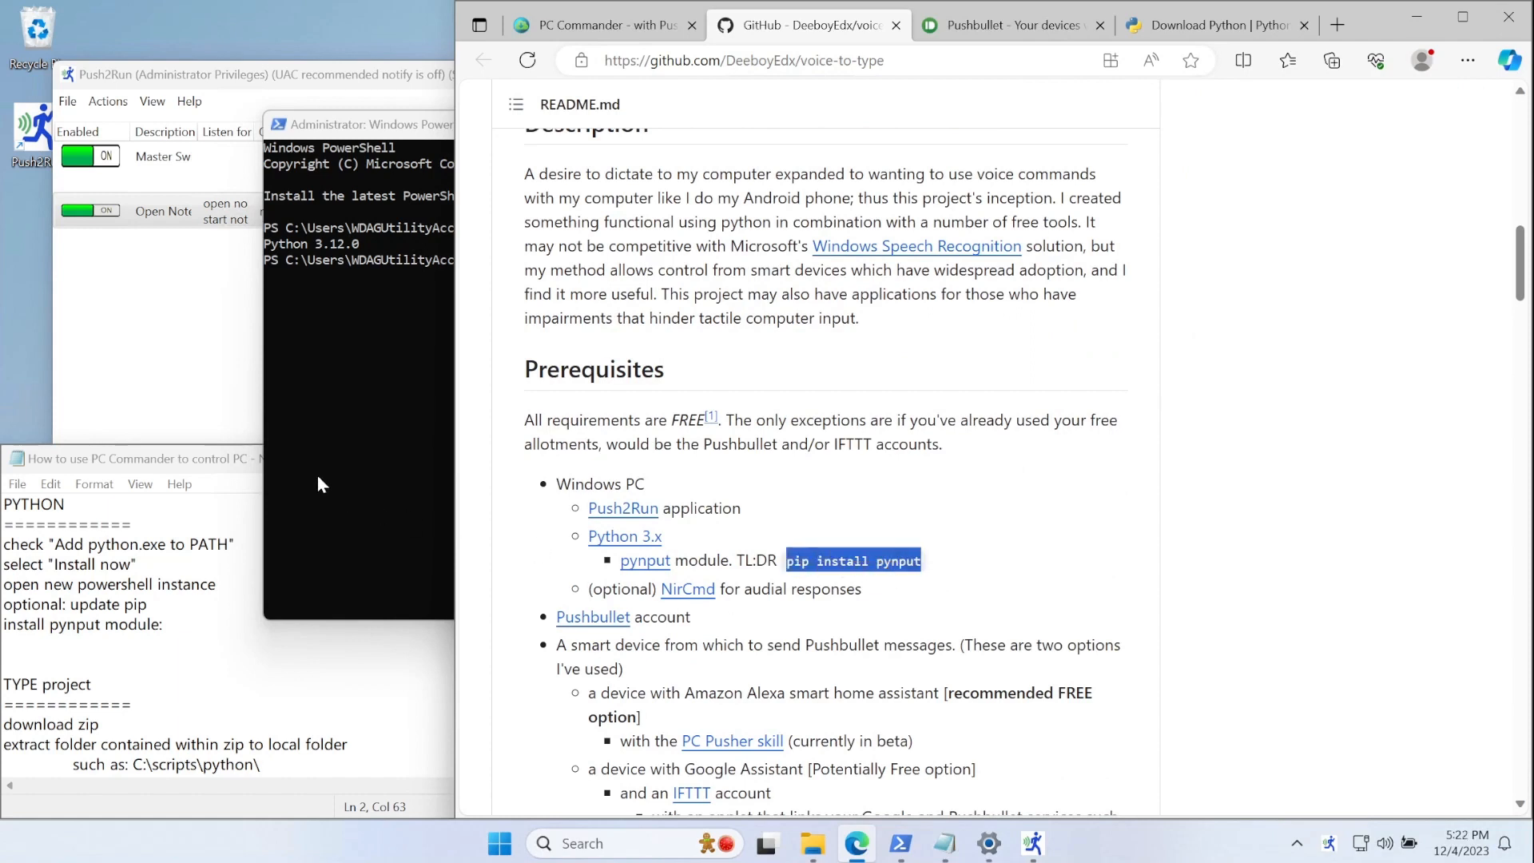
# - Paste and run "pip install pynput" in the PowerShell window
pyautogui.click(352, 449)
pyautogui.hotkey('ctrl', 'v')
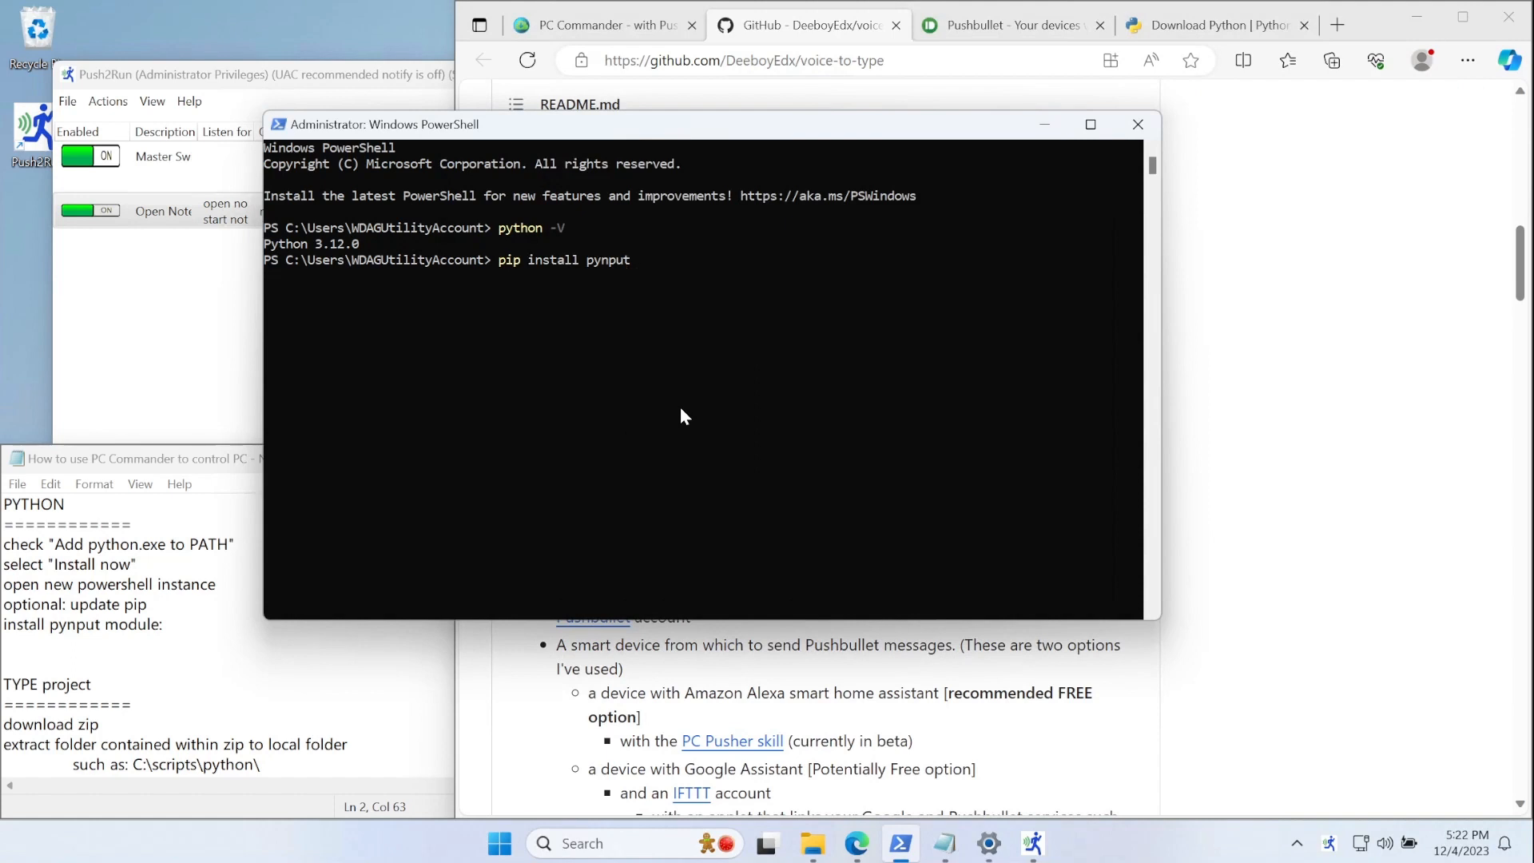
pyautogui.press('Return')
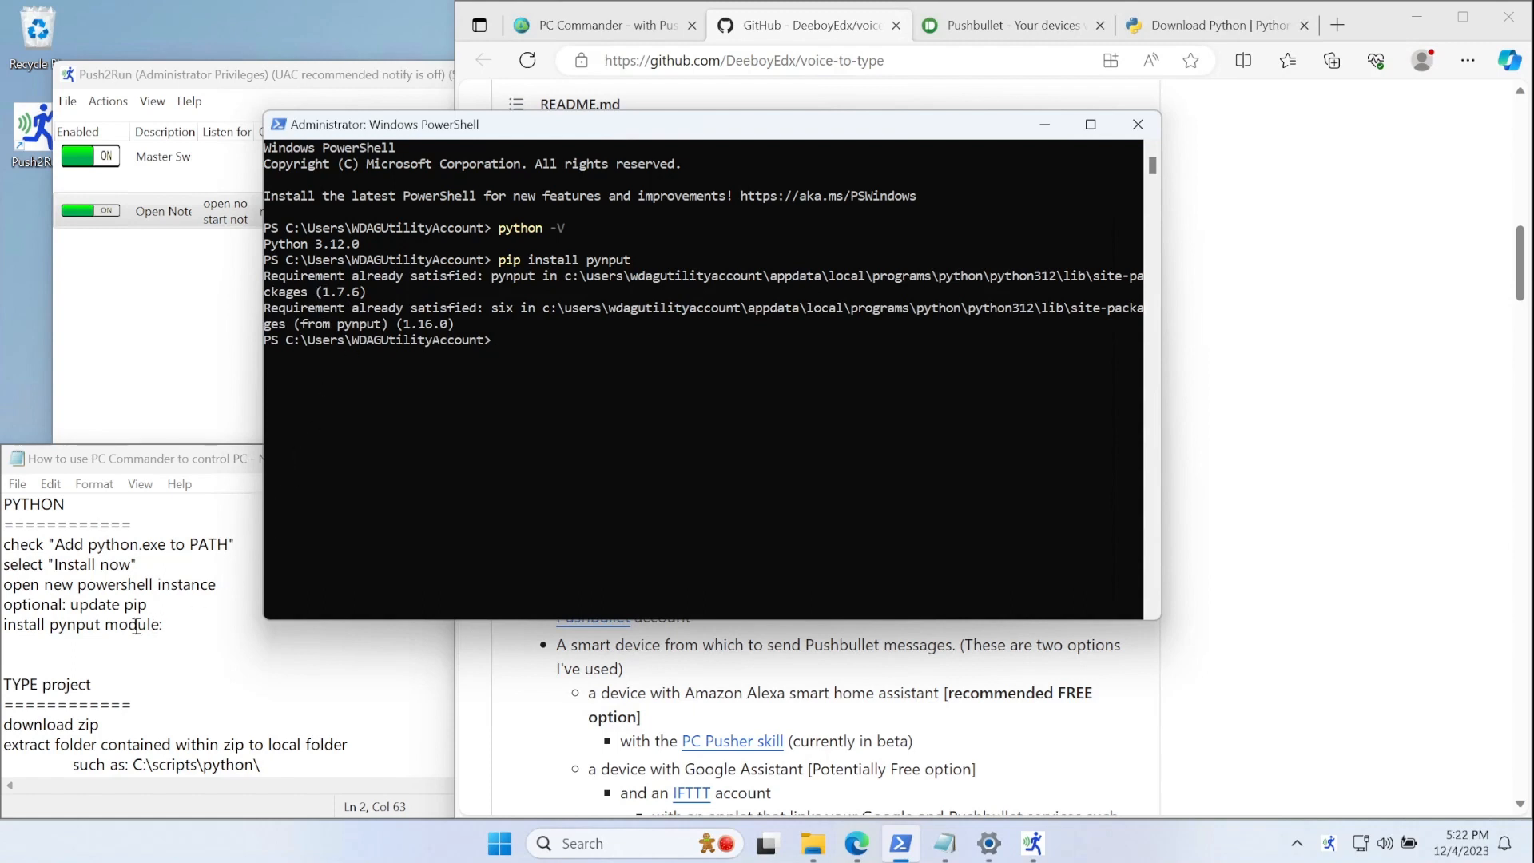
pyautogui.click(523, 508)
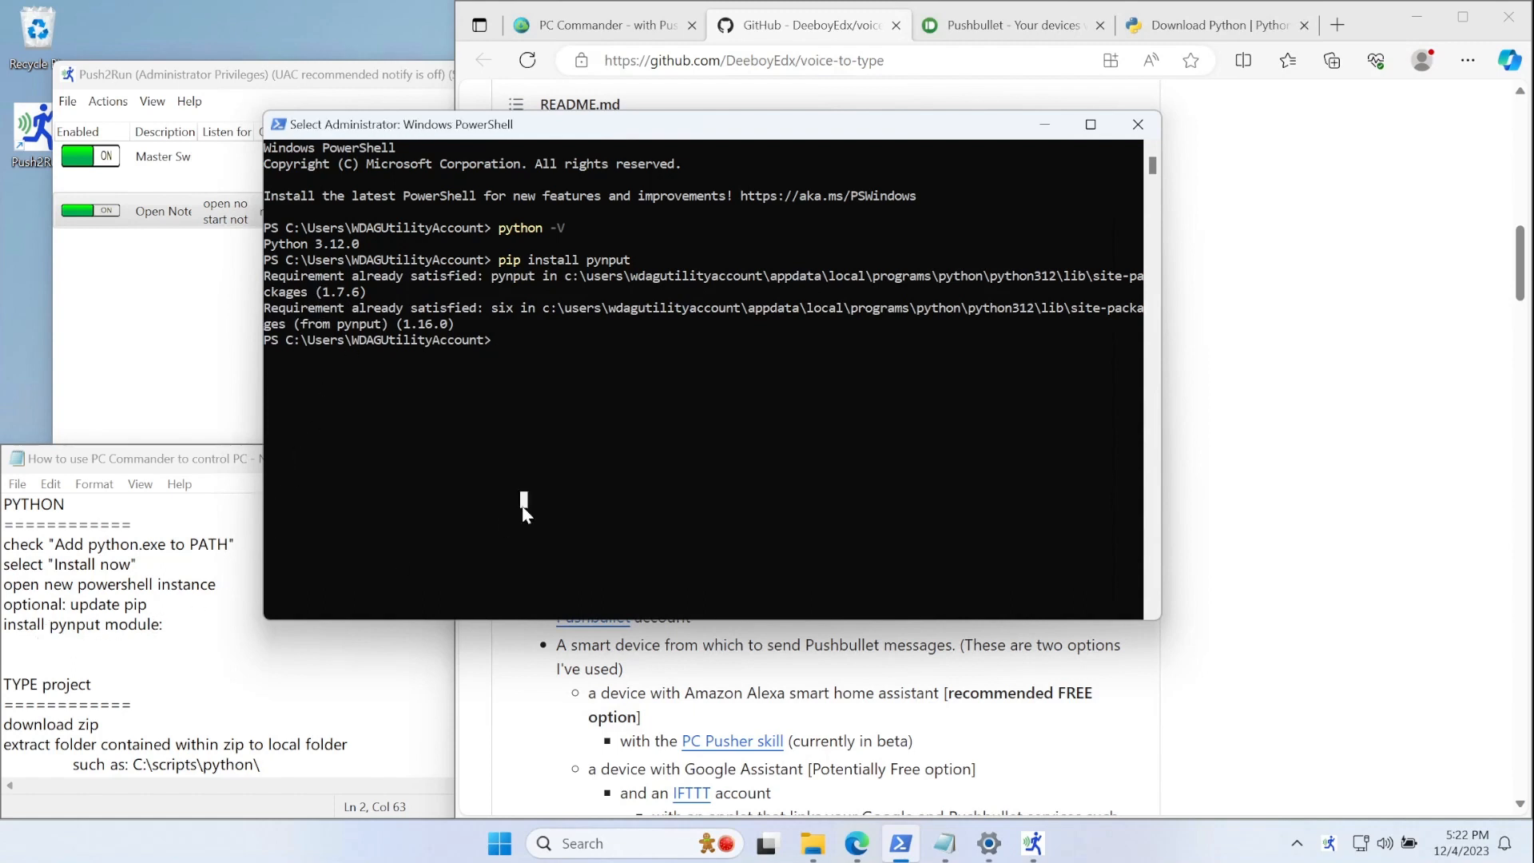
# - List the installed Python packages with pip list and bring up the TYPE project section of the notes
pyautogui.write('pip list')
pyautogui.press('Return')
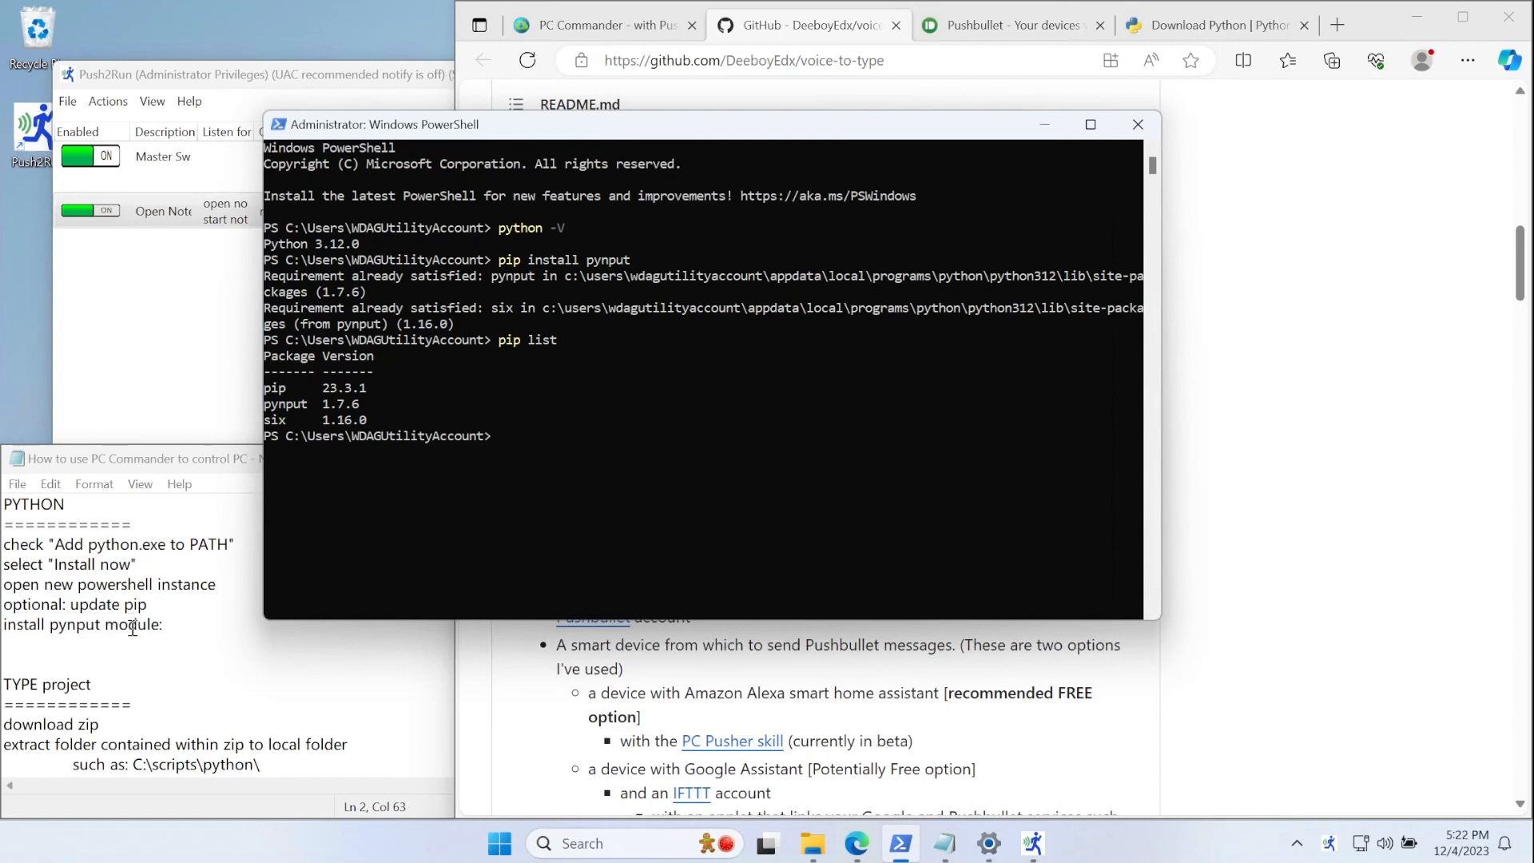
pyautogui.click(140, 667)
pyautogui.scroll(-1, 143, 667)
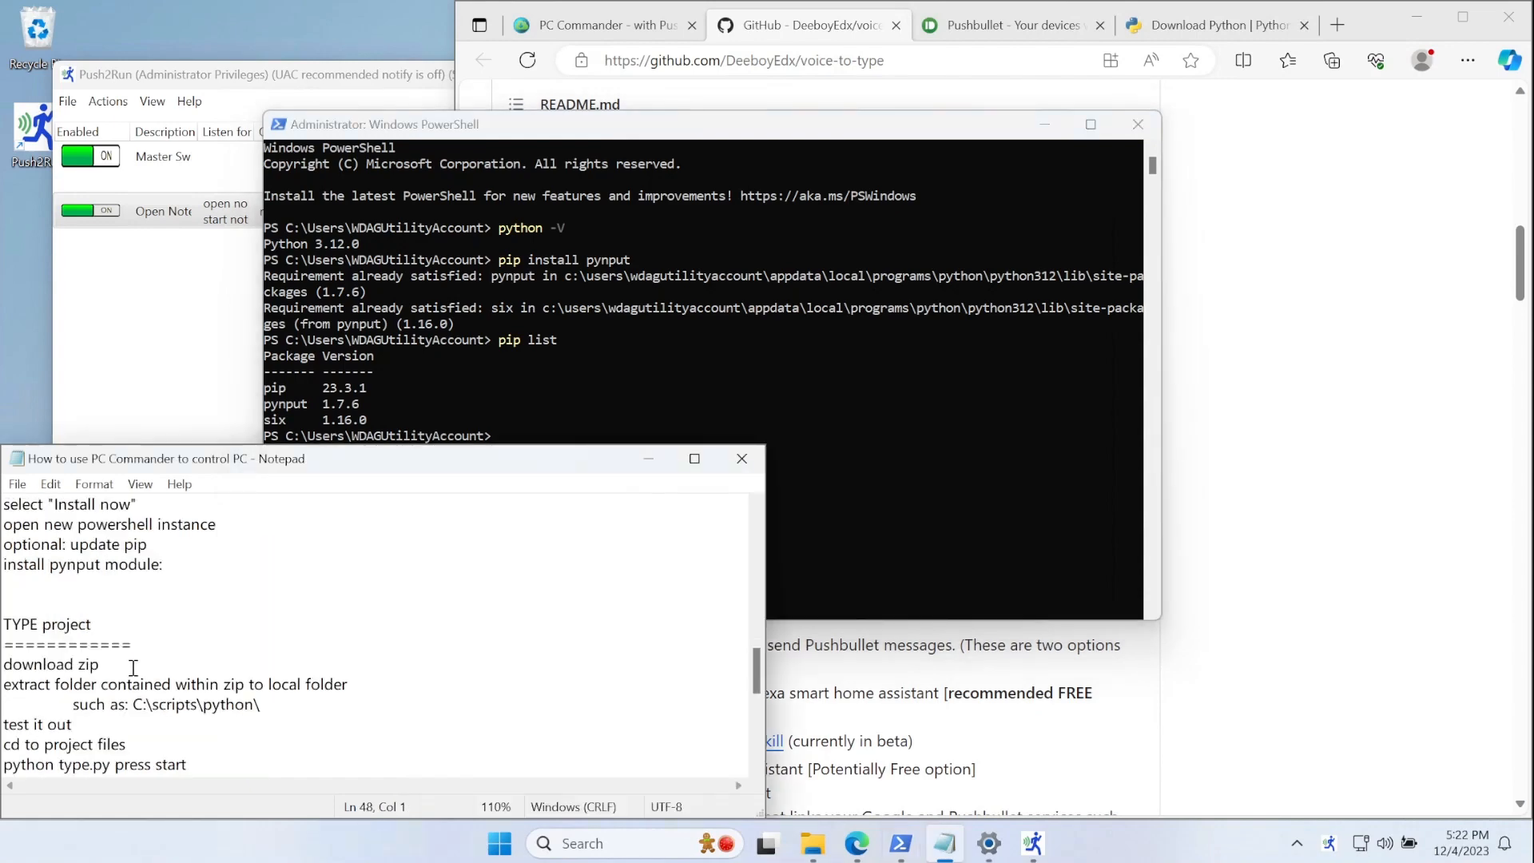
pyautogui.scroll(-2, 136, 663)
pyautogui.scroll(1, 146, 607)
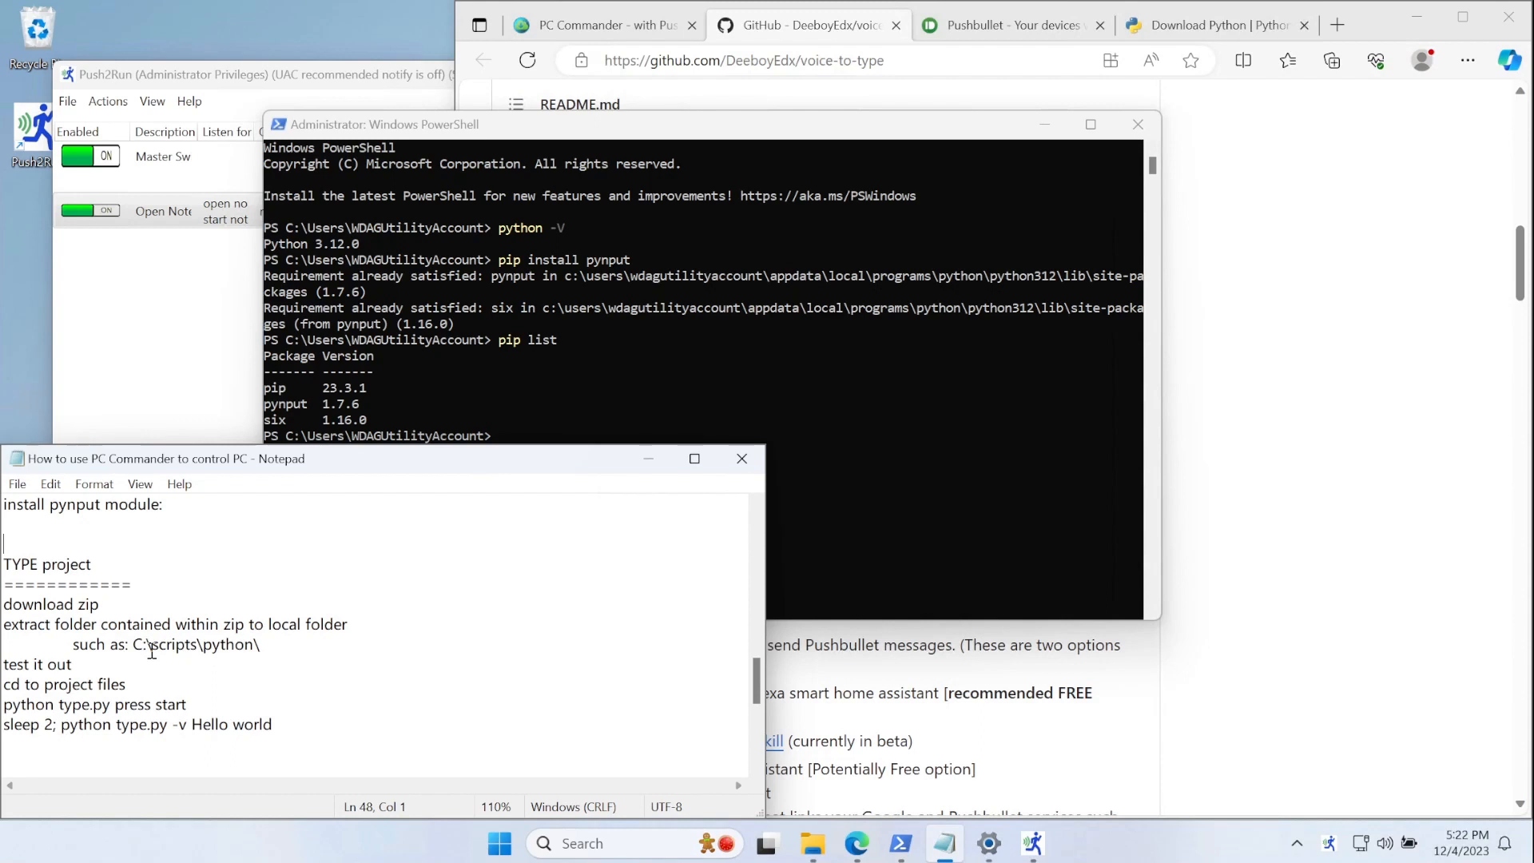
# - Copy the path scripts\python\ from the notes and create that folder at the root of C: with mkdir in PowerShell
pyautogui.moveTo(151, 650); pyautogui.dragTo(270, 636)
pyautogui.hotkey('ctrl', 'c')
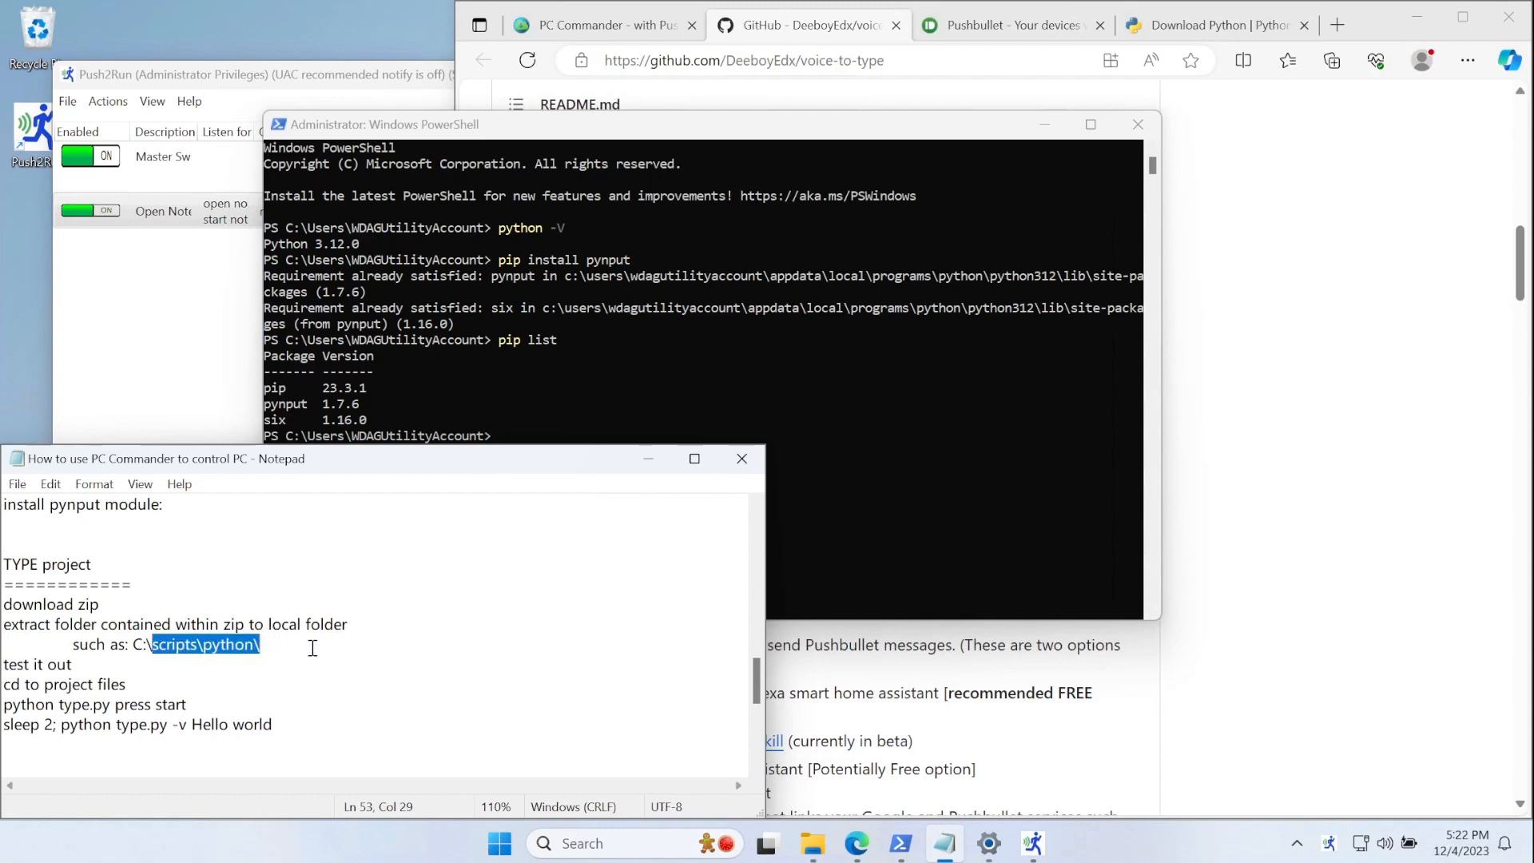
pyautogui.click(691, 371)
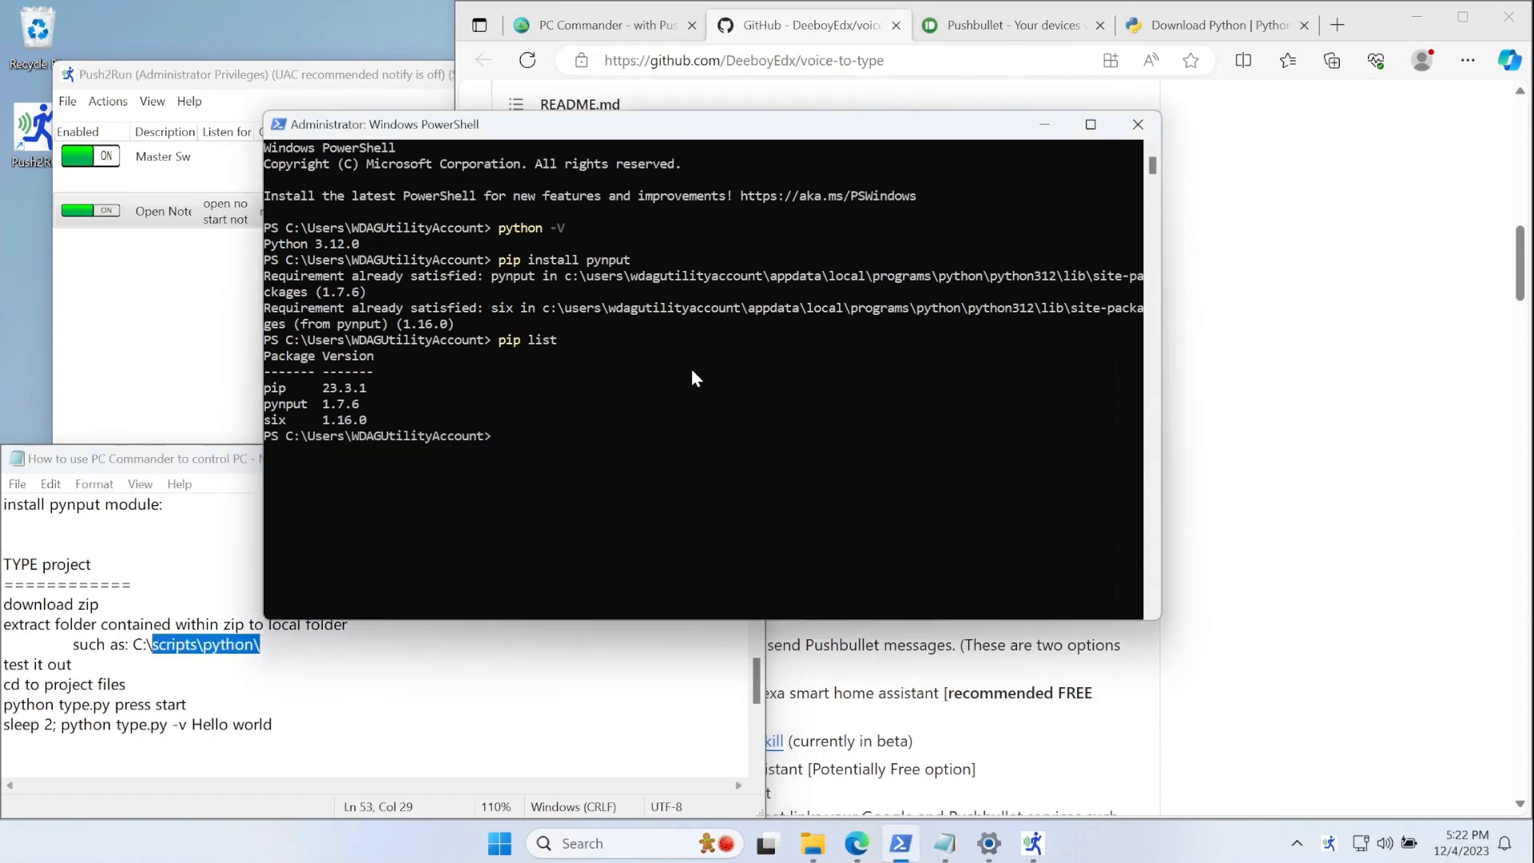
pyautogui.write('cd \\')
pyautogui.press('Return')
pyautogui.write('mkdir')
pyautogui.hotkey('ctrl', 'v')
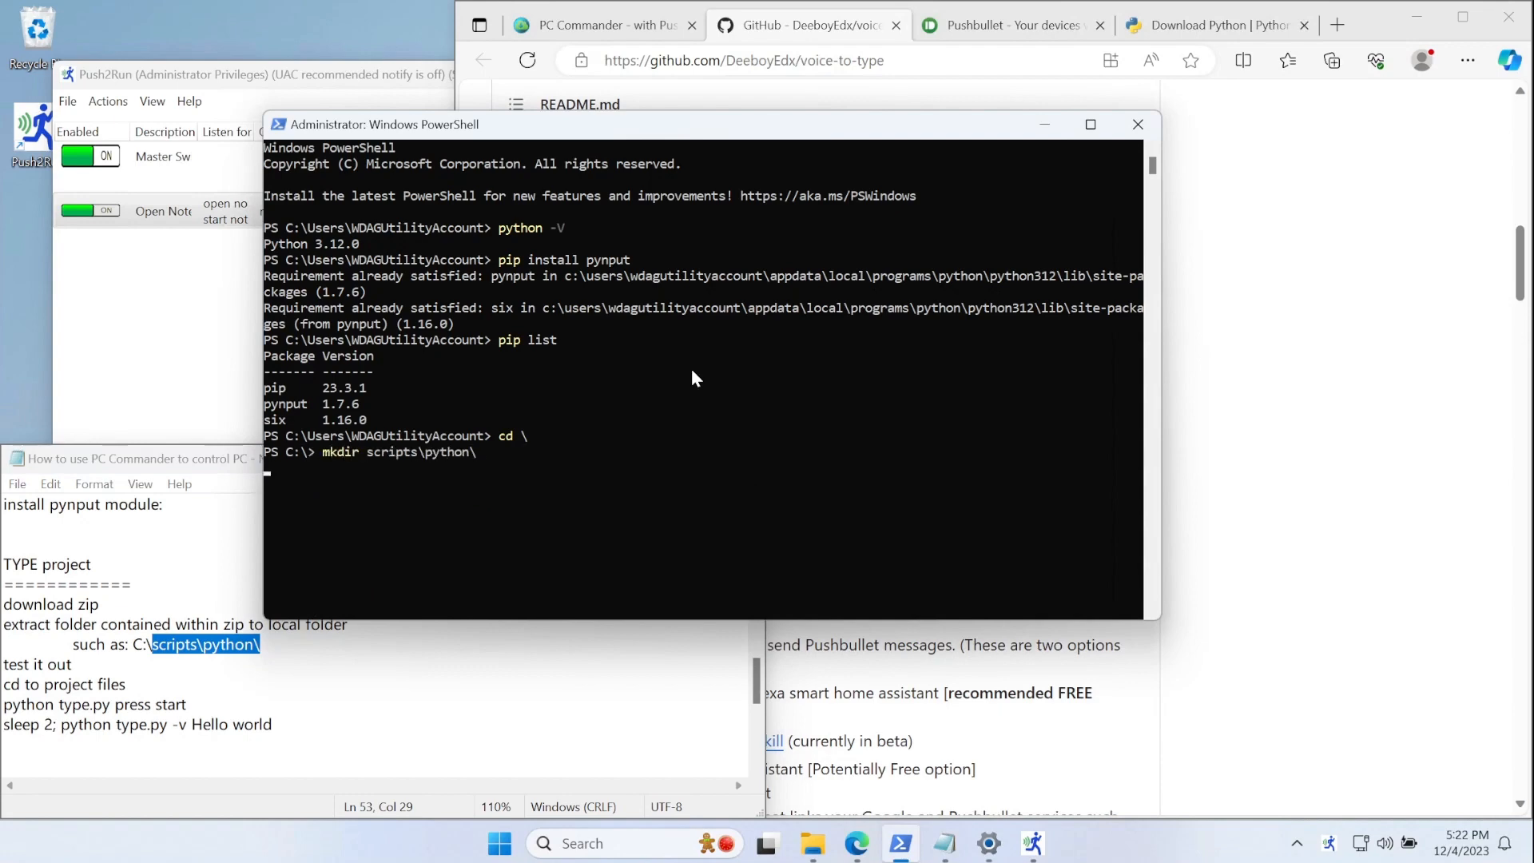
pyautogui.press('Return')
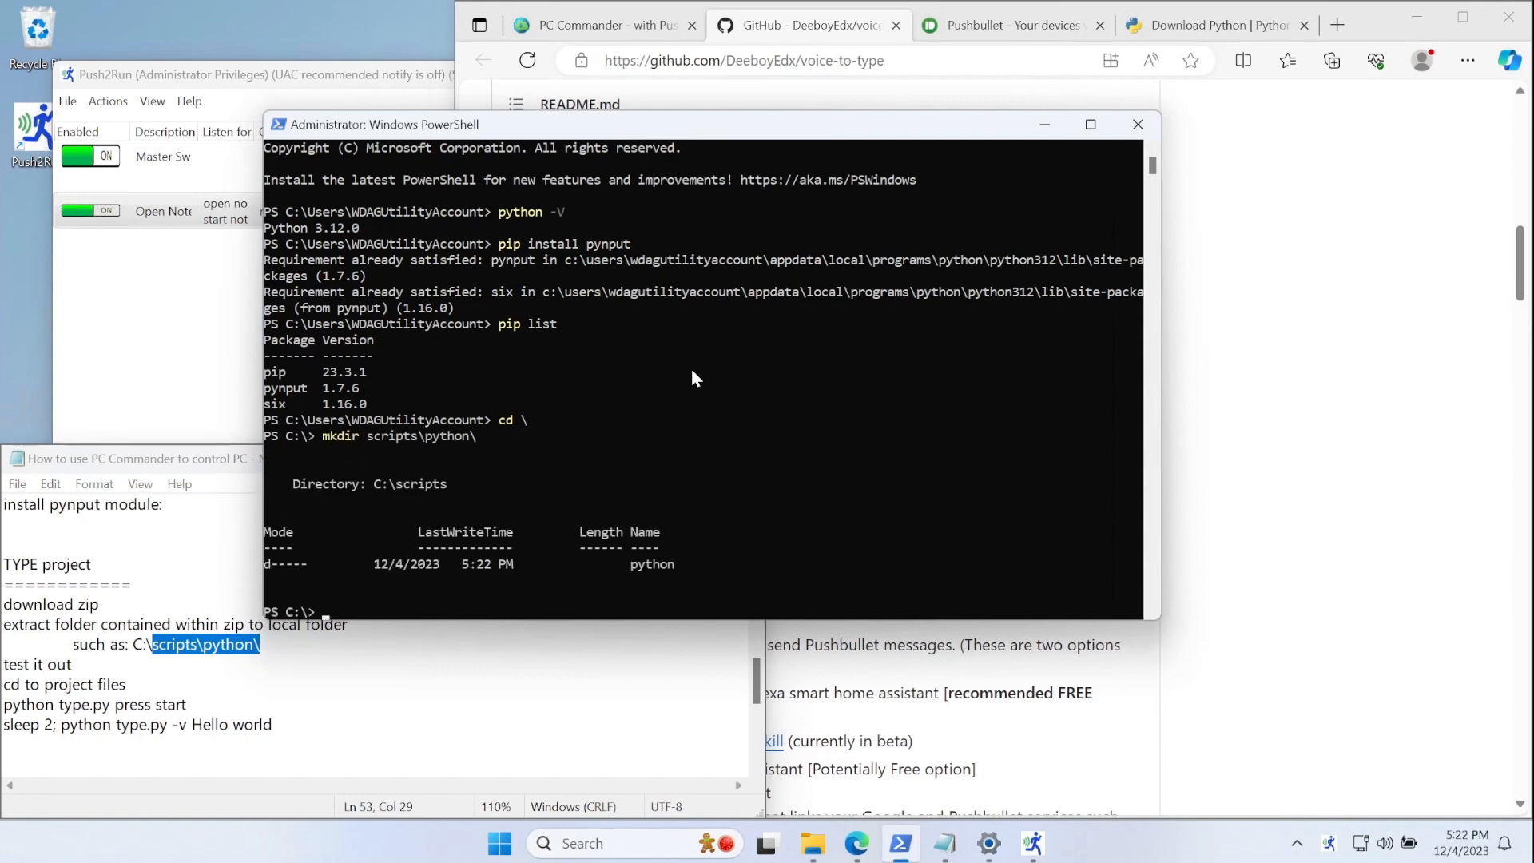
# - Change the PowerShell working directory to C:\scripts\python
pyautogui.write('cd scr')
pyautogui.press('Tab')
pyautogui.write('py')
pyautogui.press('Tab')
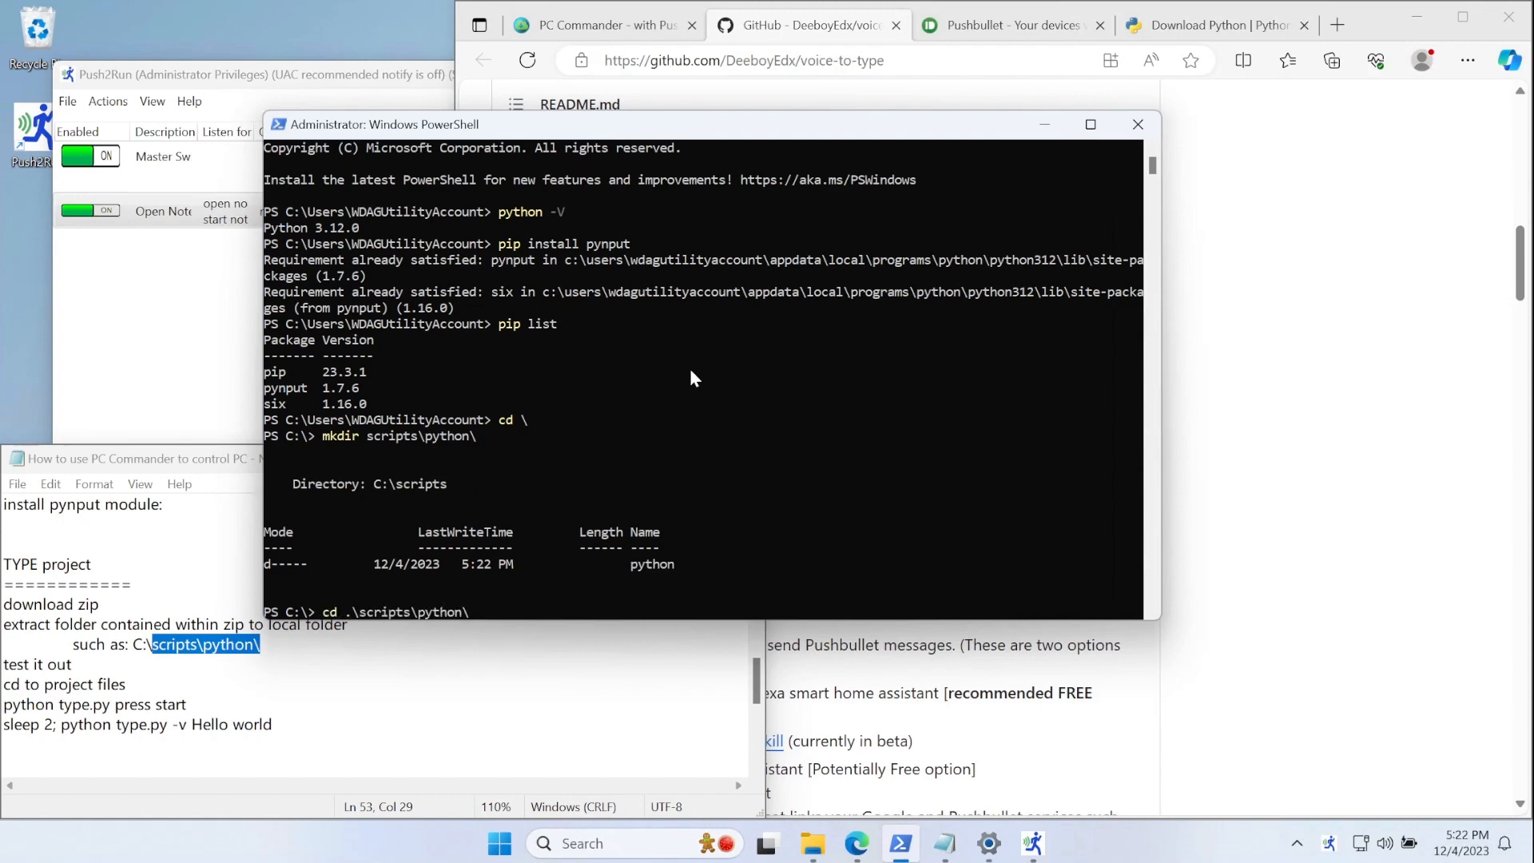
pyautogui.press('Return')
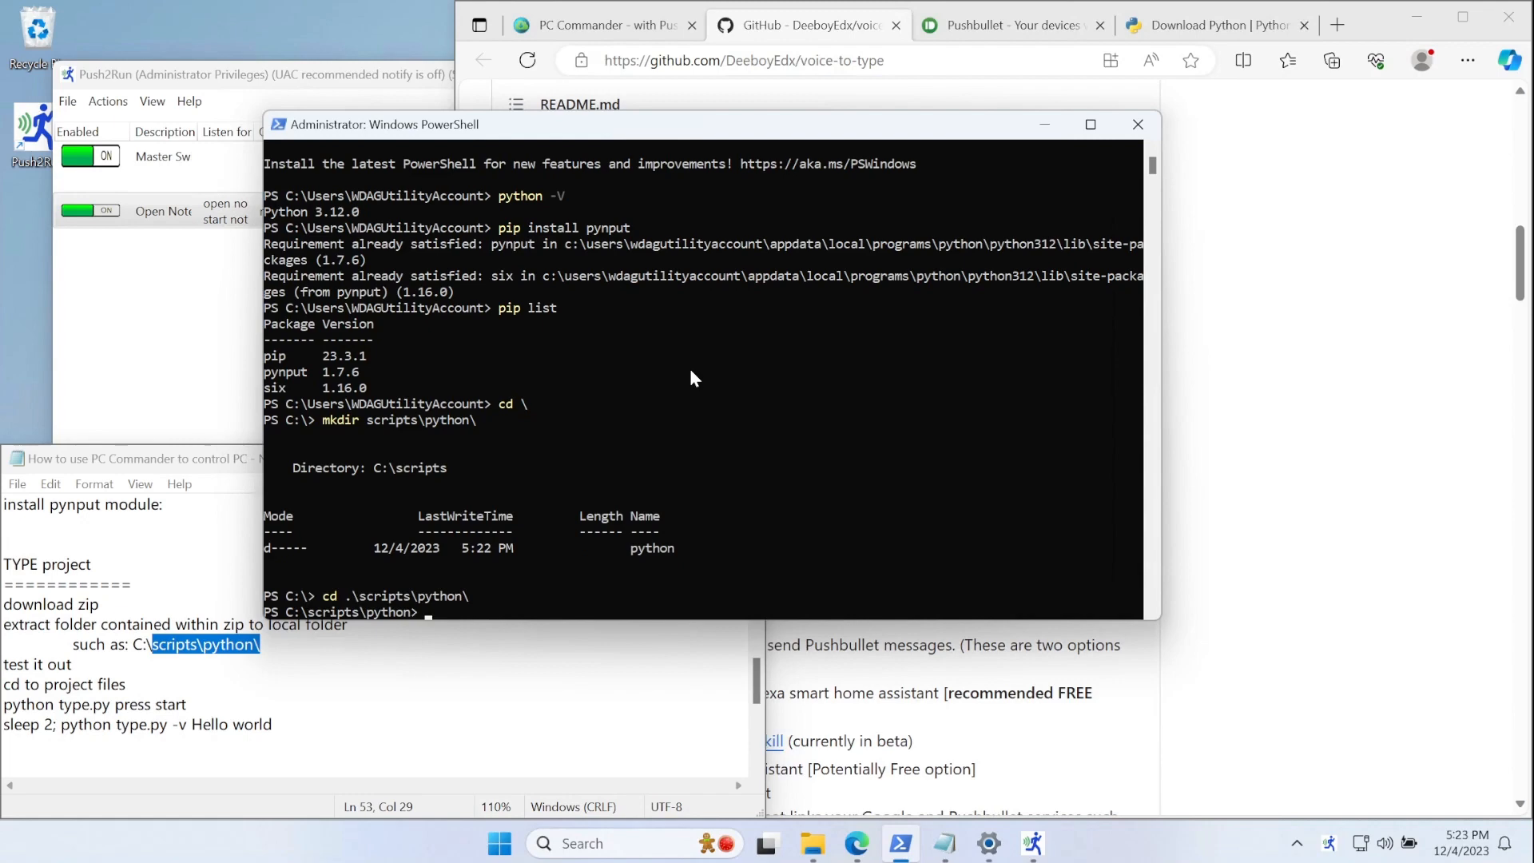
# - Open the voice-to-type-main zip in the Downloads folder and copy the voice-to-type-main folder inside it
pyautogui.click(812, 843)
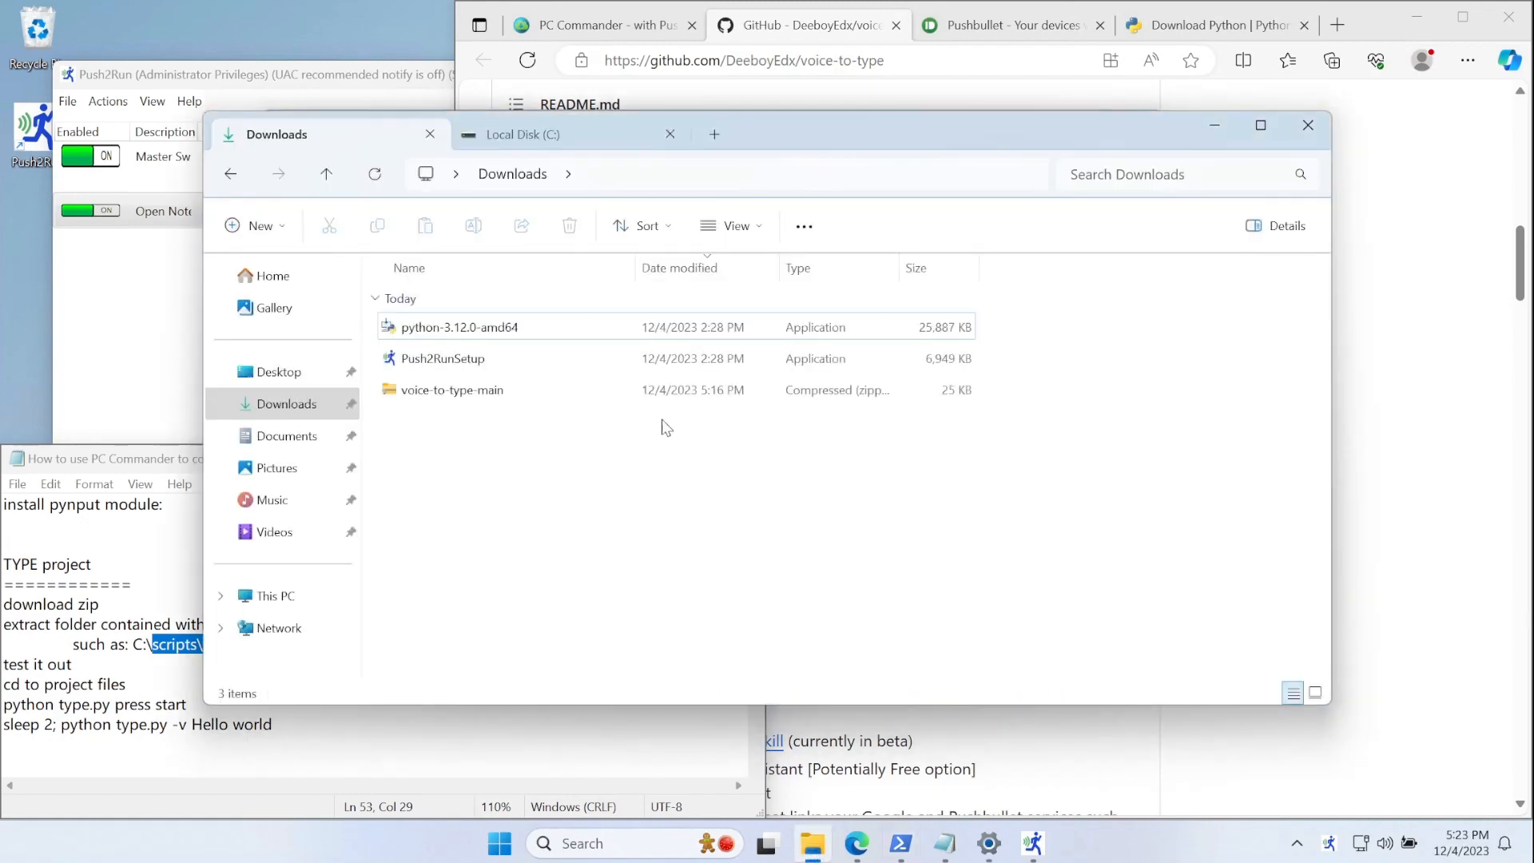
pyautogui.click(102, 625)
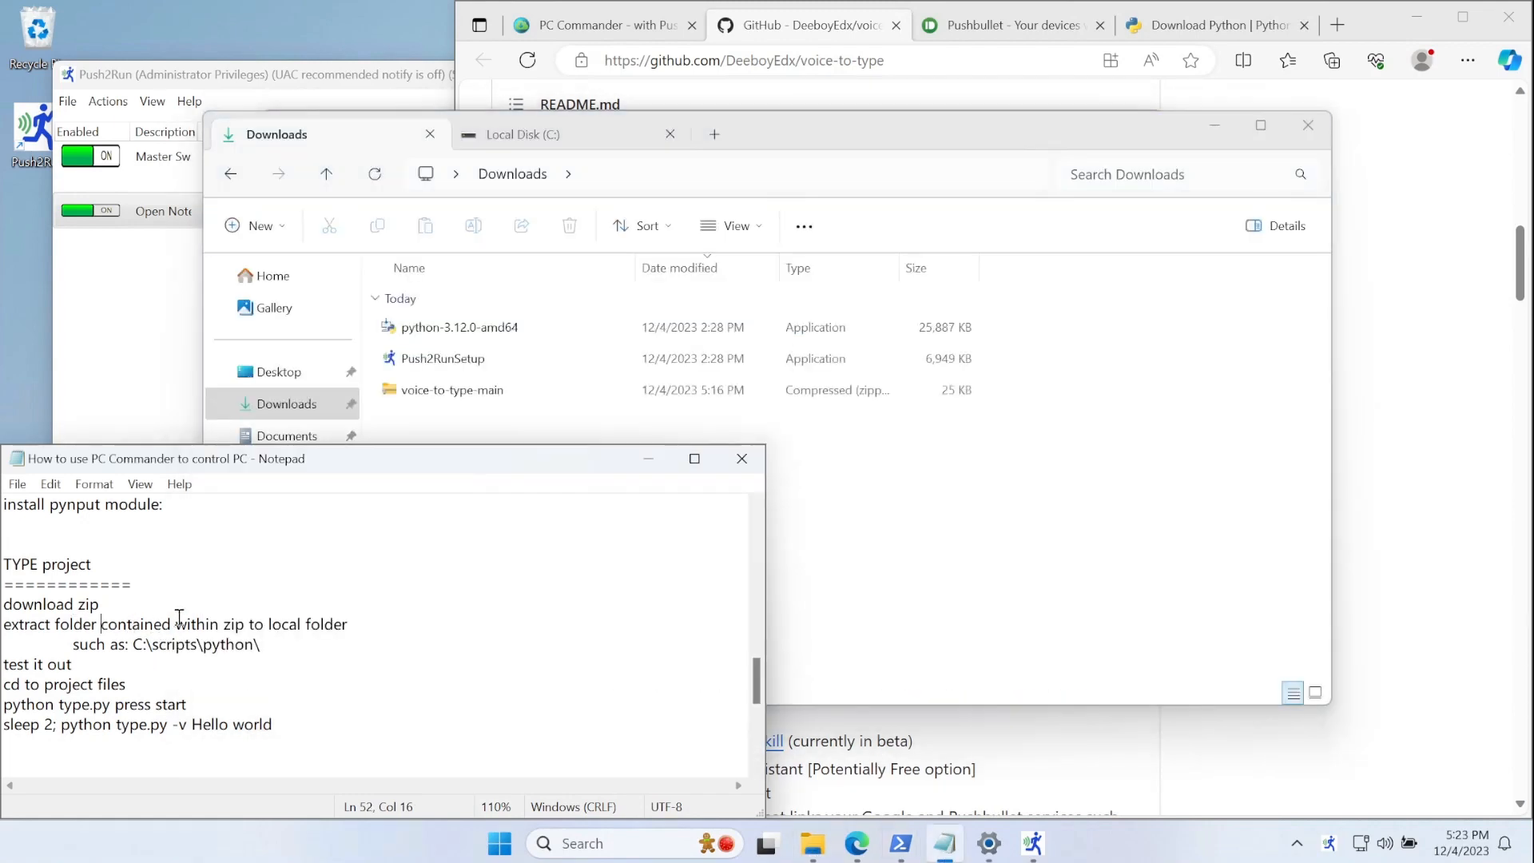
pyautogui.click(854, 576)
pyautogui.doubleClick(451, 392)
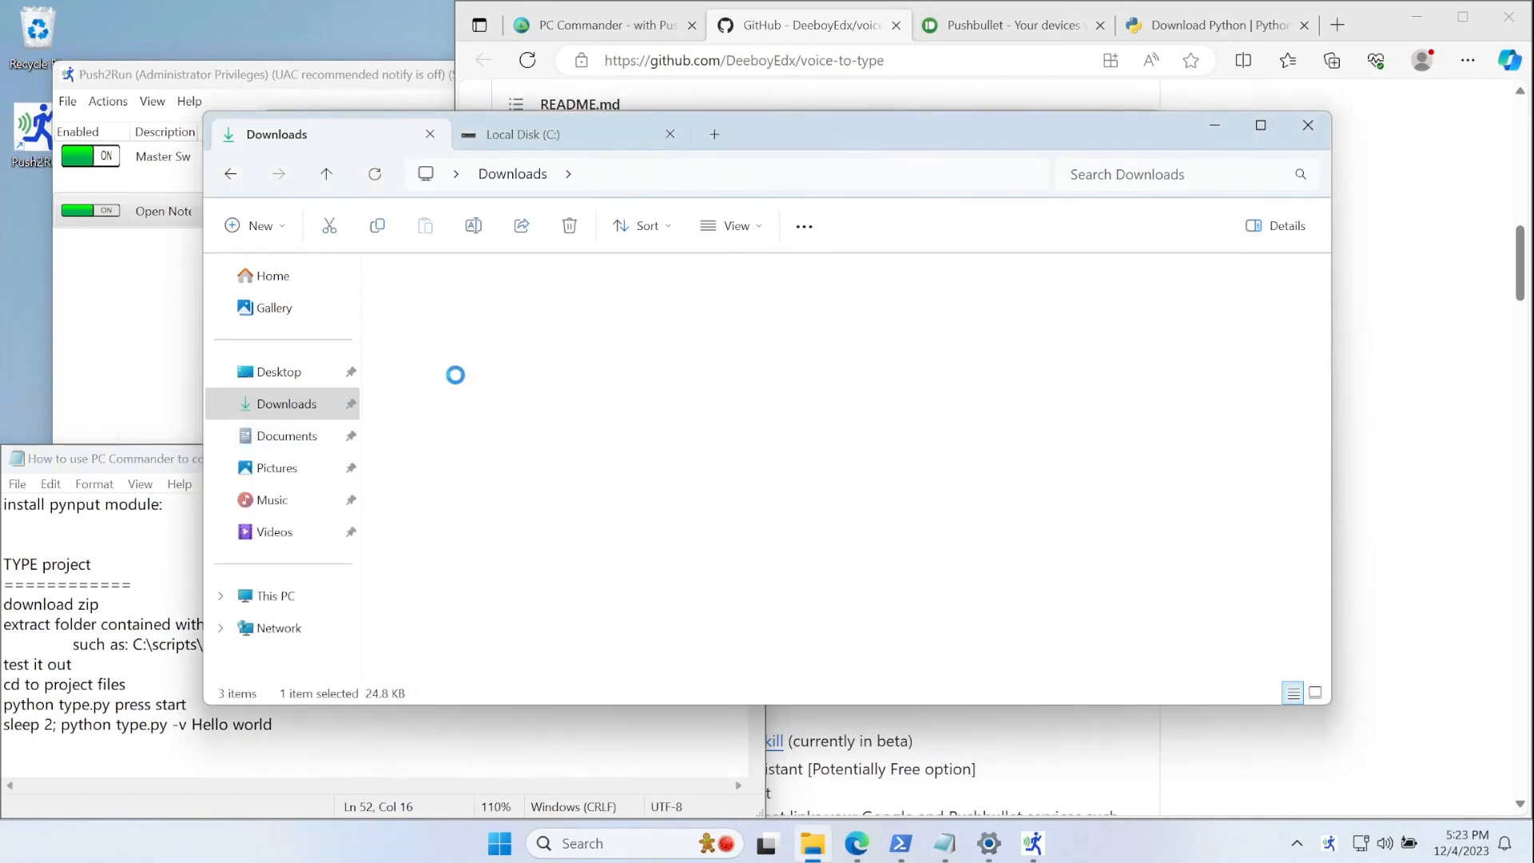
pyautogui.click(472, 308)
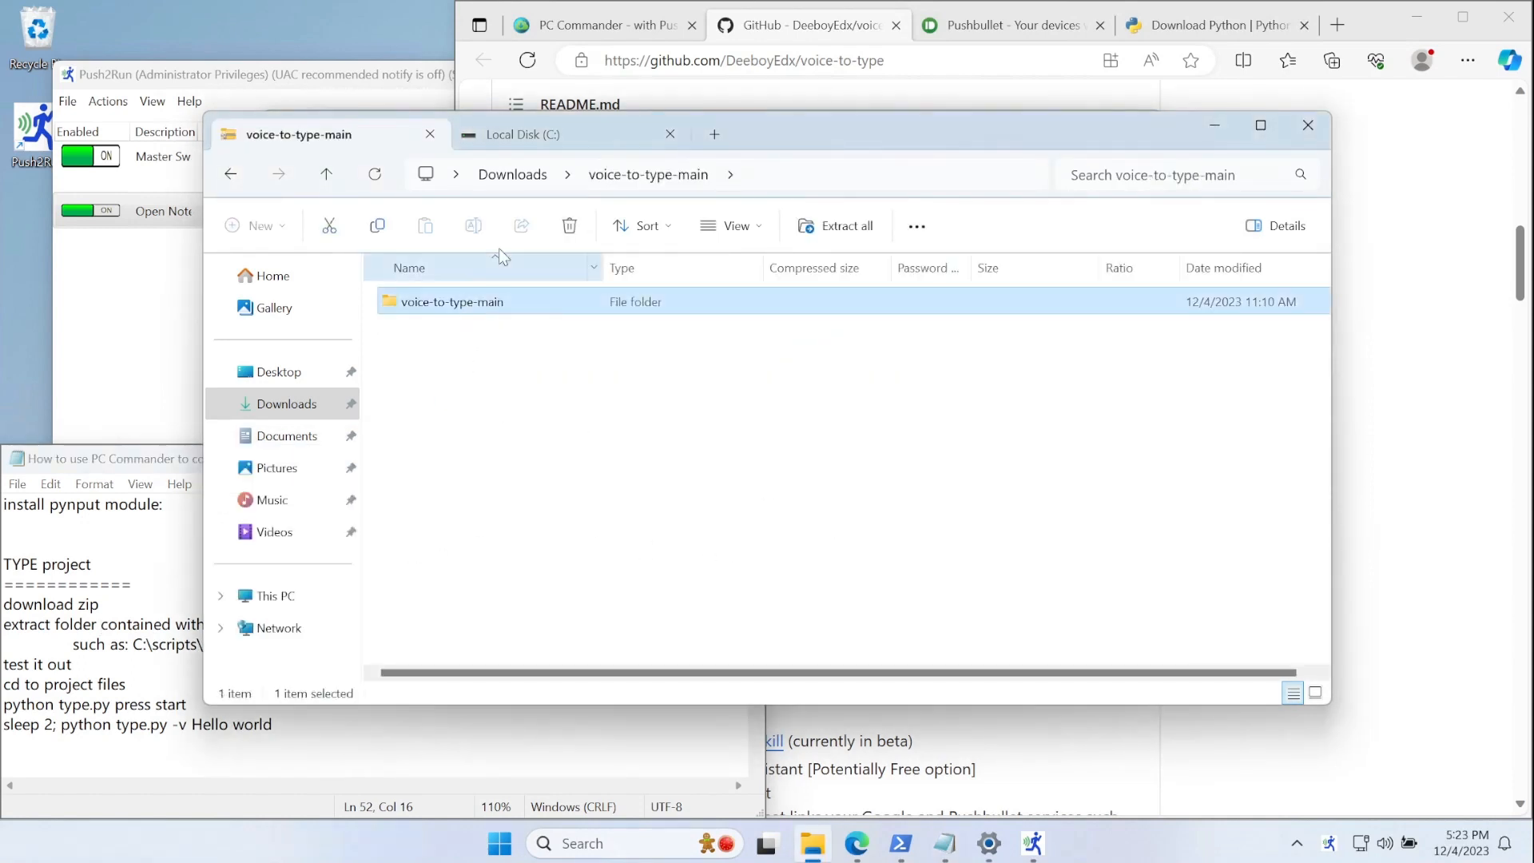
# - Paste the copied voice-to-type-main folder into C:\scripts\python
pyautogui.click(530, 134)
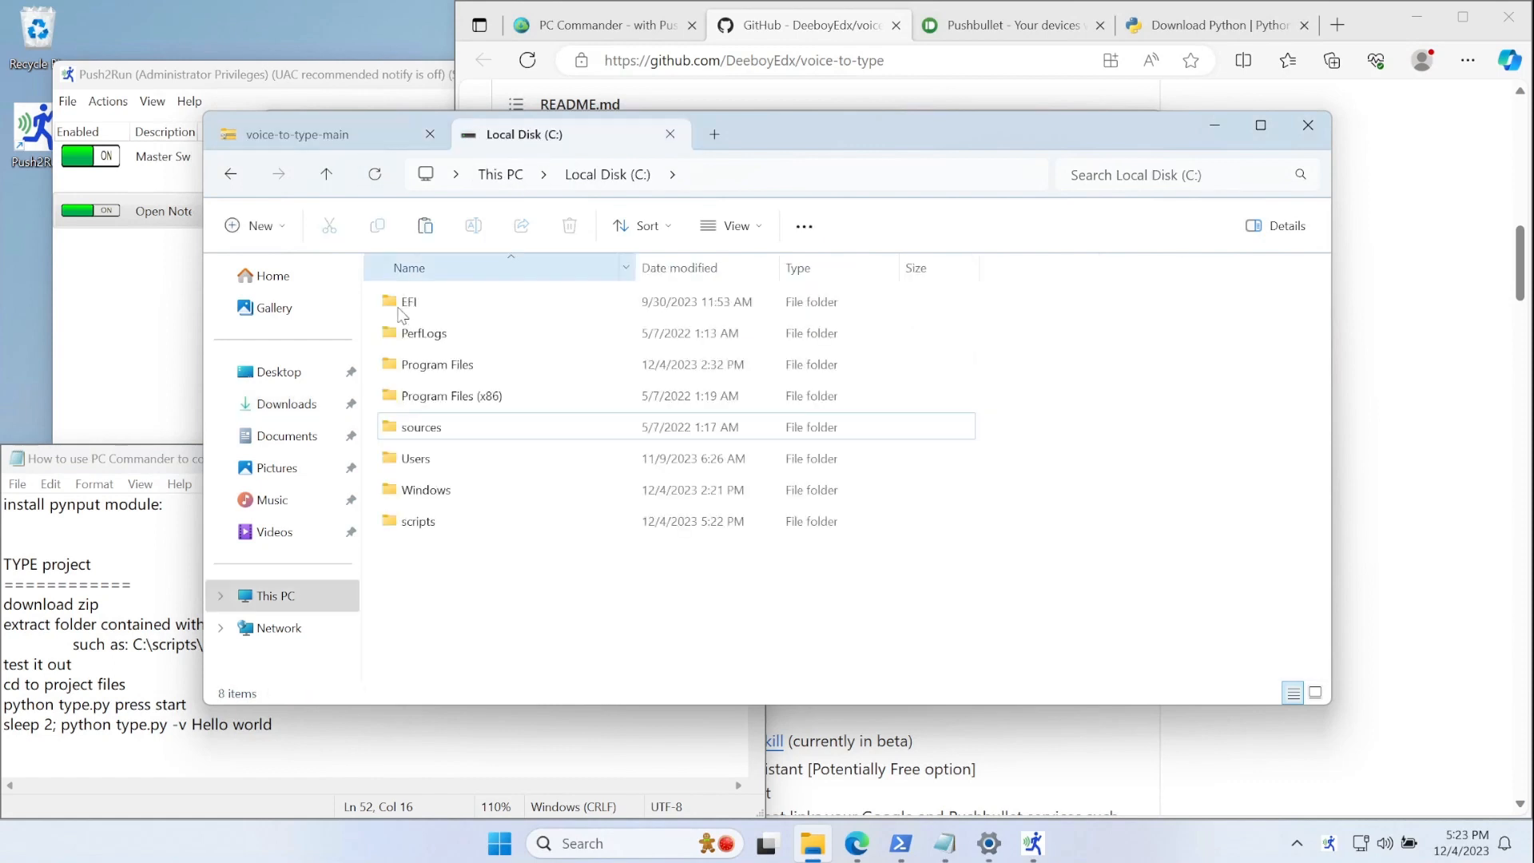
pyautogui.doubleClick(418, 521)
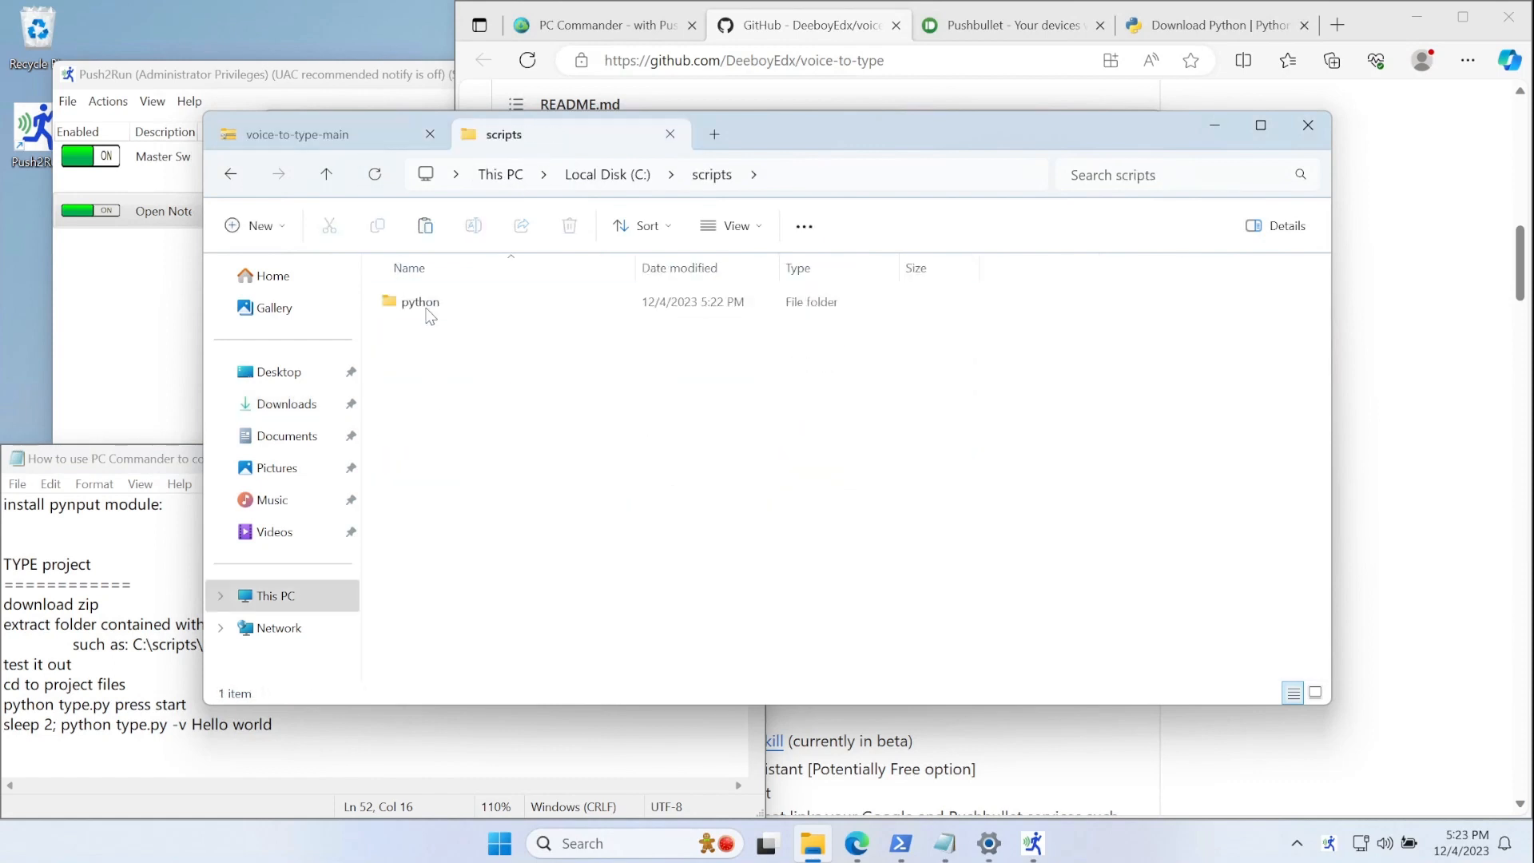
pyautogui.click(429, 309)
pyautogui.doubleClick(429, 308)
pyautogui.hotkey('ctrl', 'v')
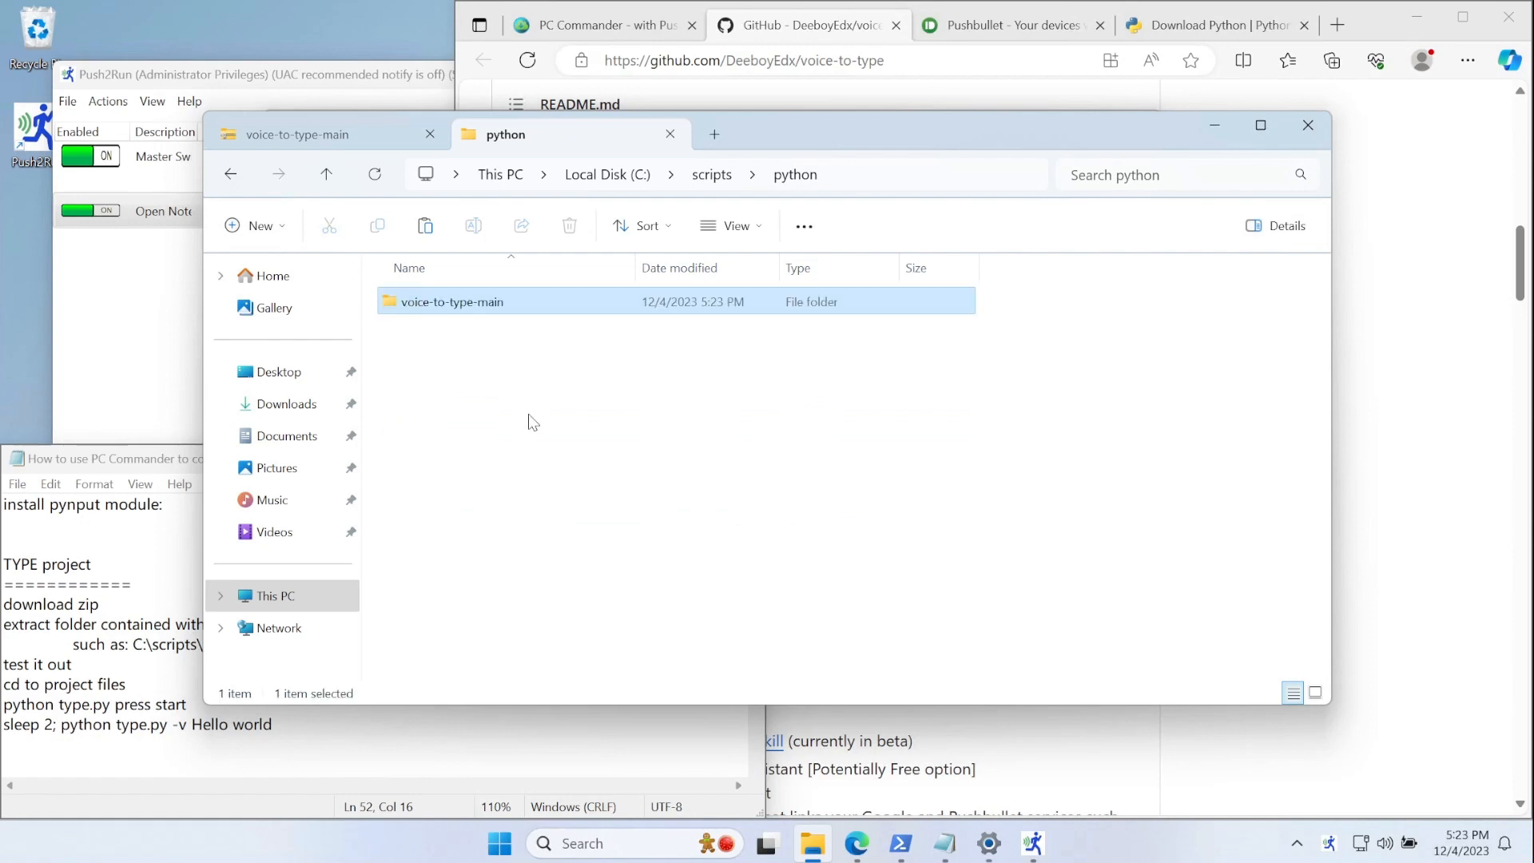
# - Rename the pasted folder as type and open it to find the Push2Run_type_cards file
pyautogui.click(457, 302)
pyautogui.write('type')
pyautogui.press('Return')
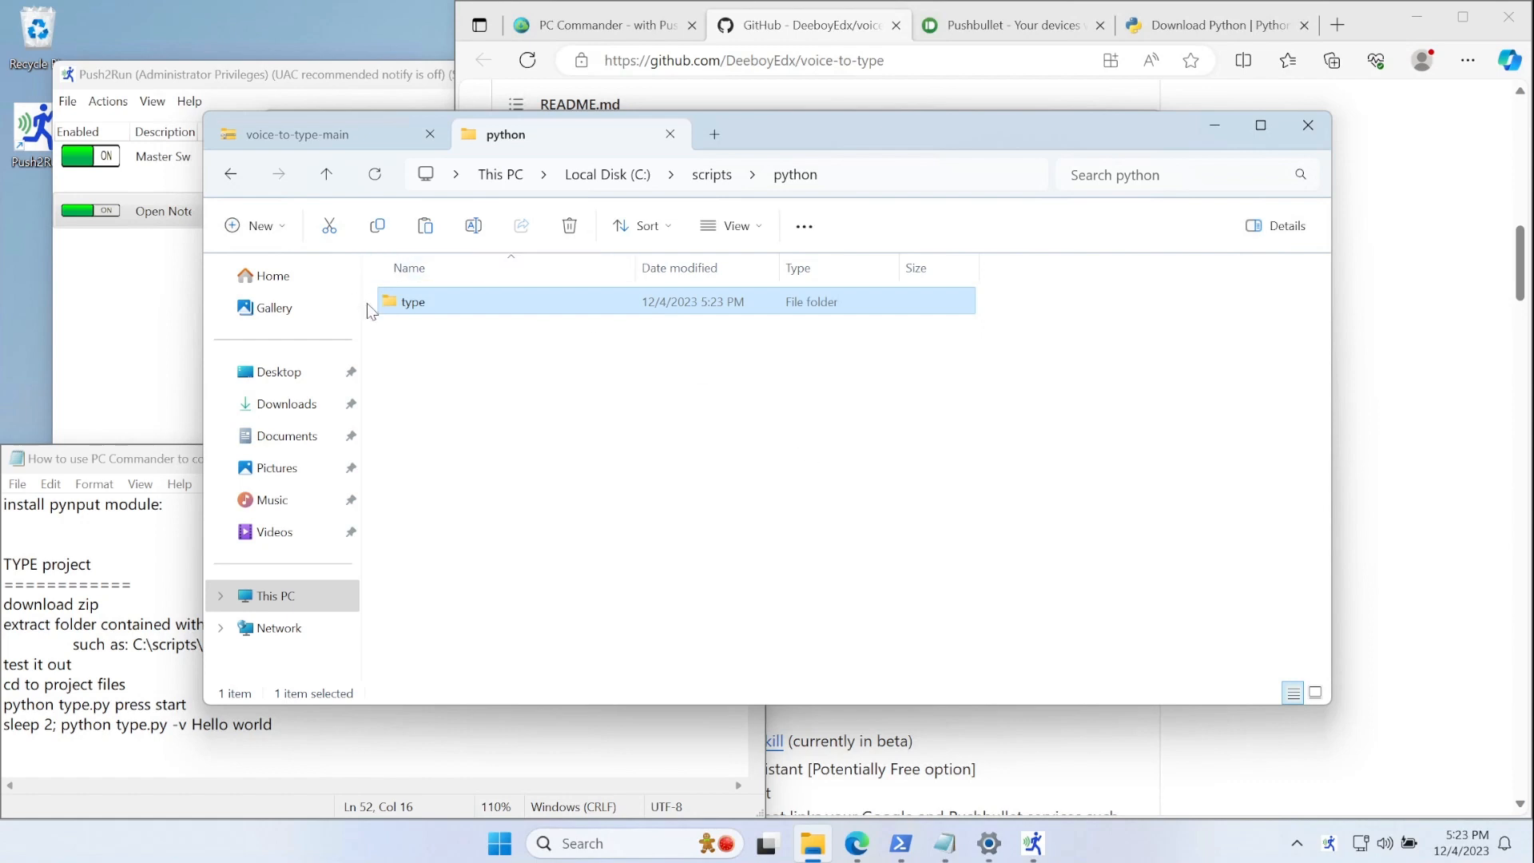
pyautogui.doubleClick(411, 310)
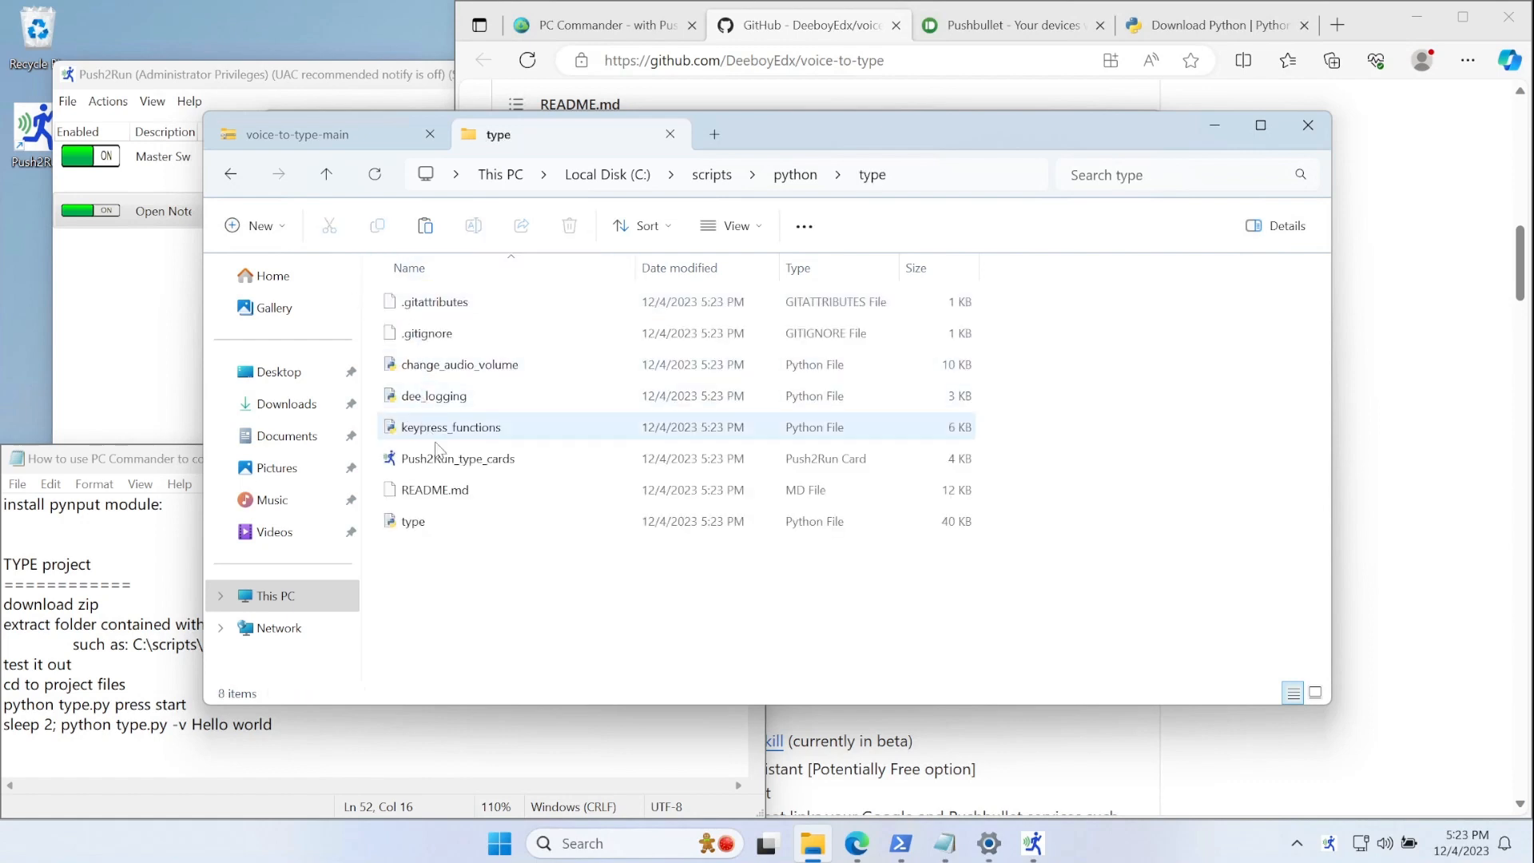
pyautogui.click(452, 462)
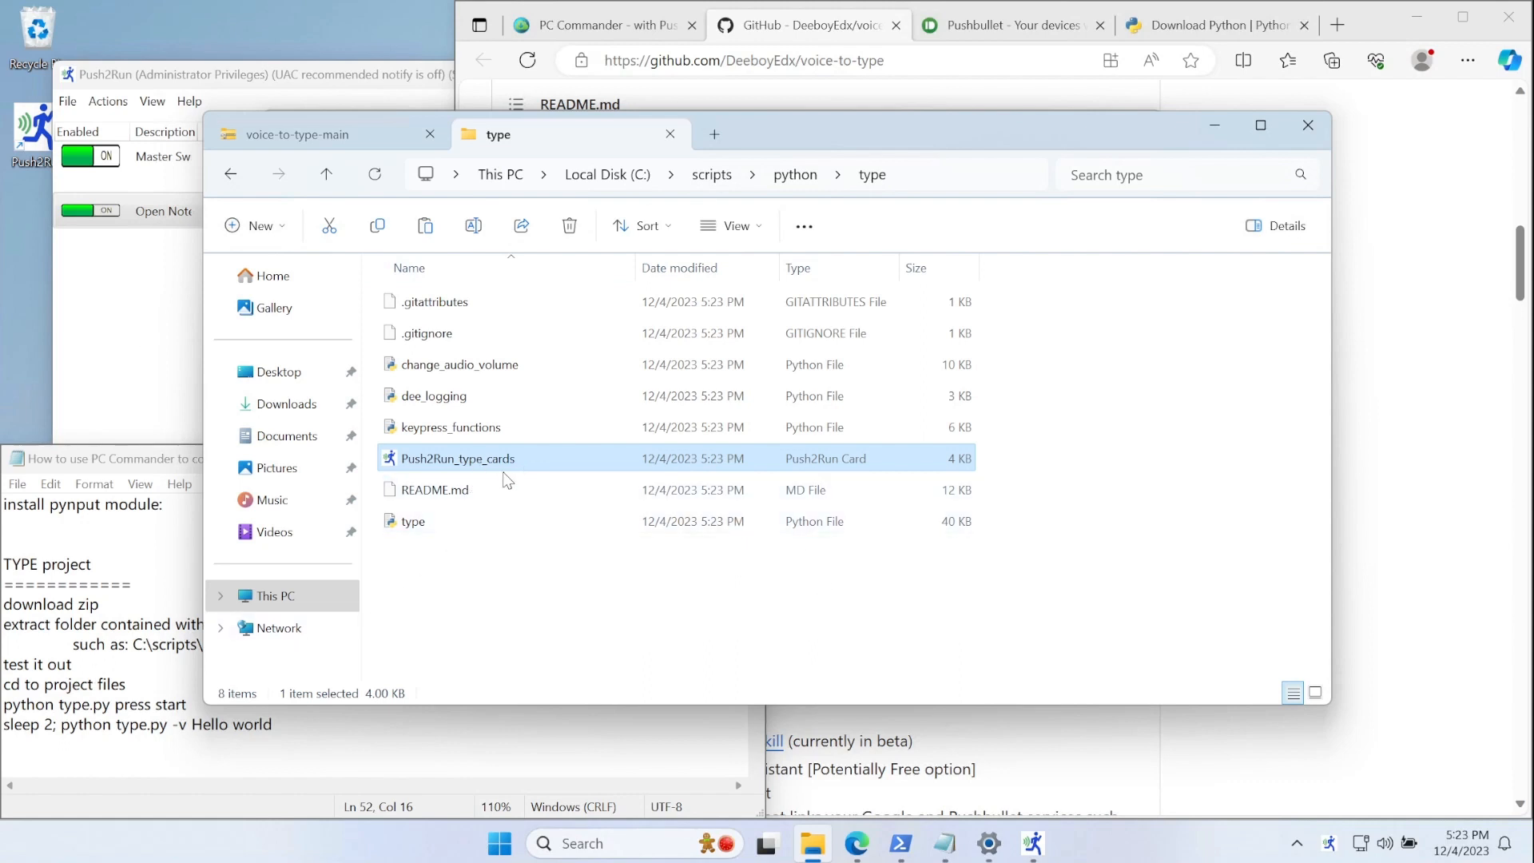
# - Check the test commands in the notes and change the PowerShell directory to the type folder
pyautogui.click(116, 704)
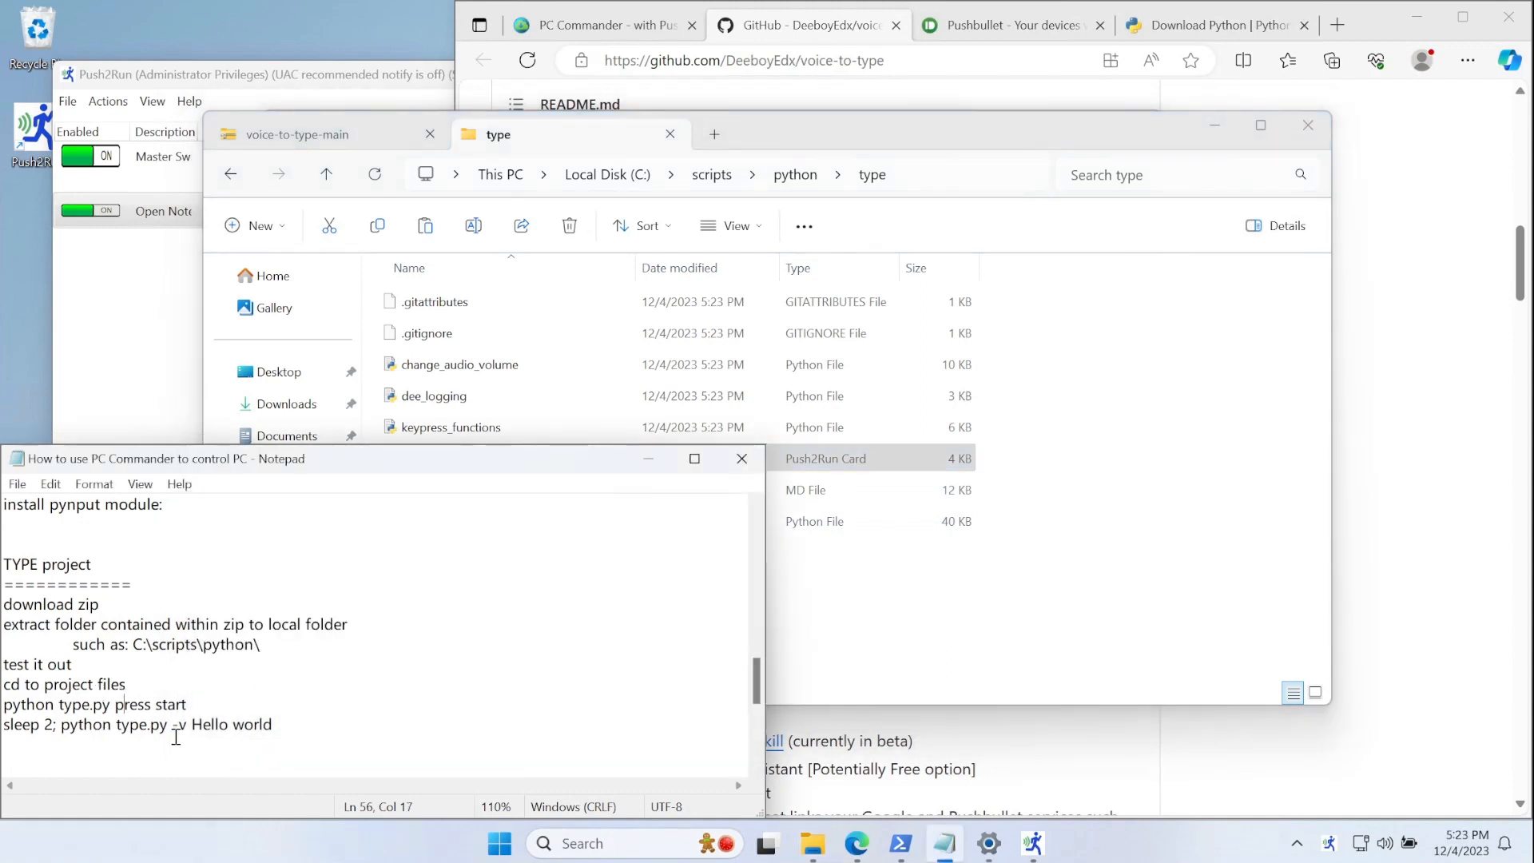
pyautogui.scroll(-1, 201, 680)
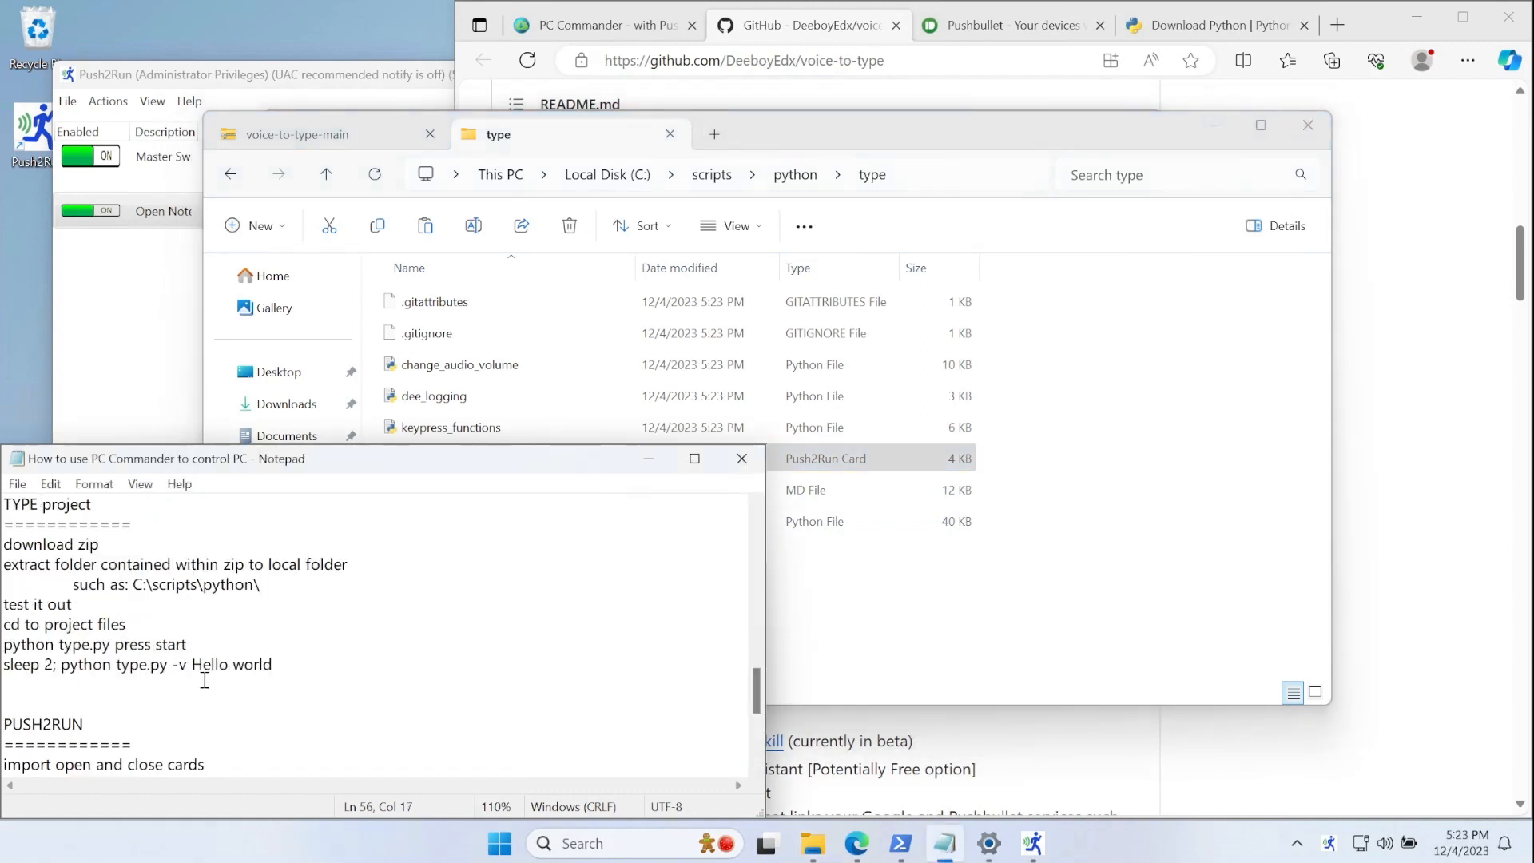
pyautogui.scroll(1, 205, 680)
pyautogui.click(900, 845)
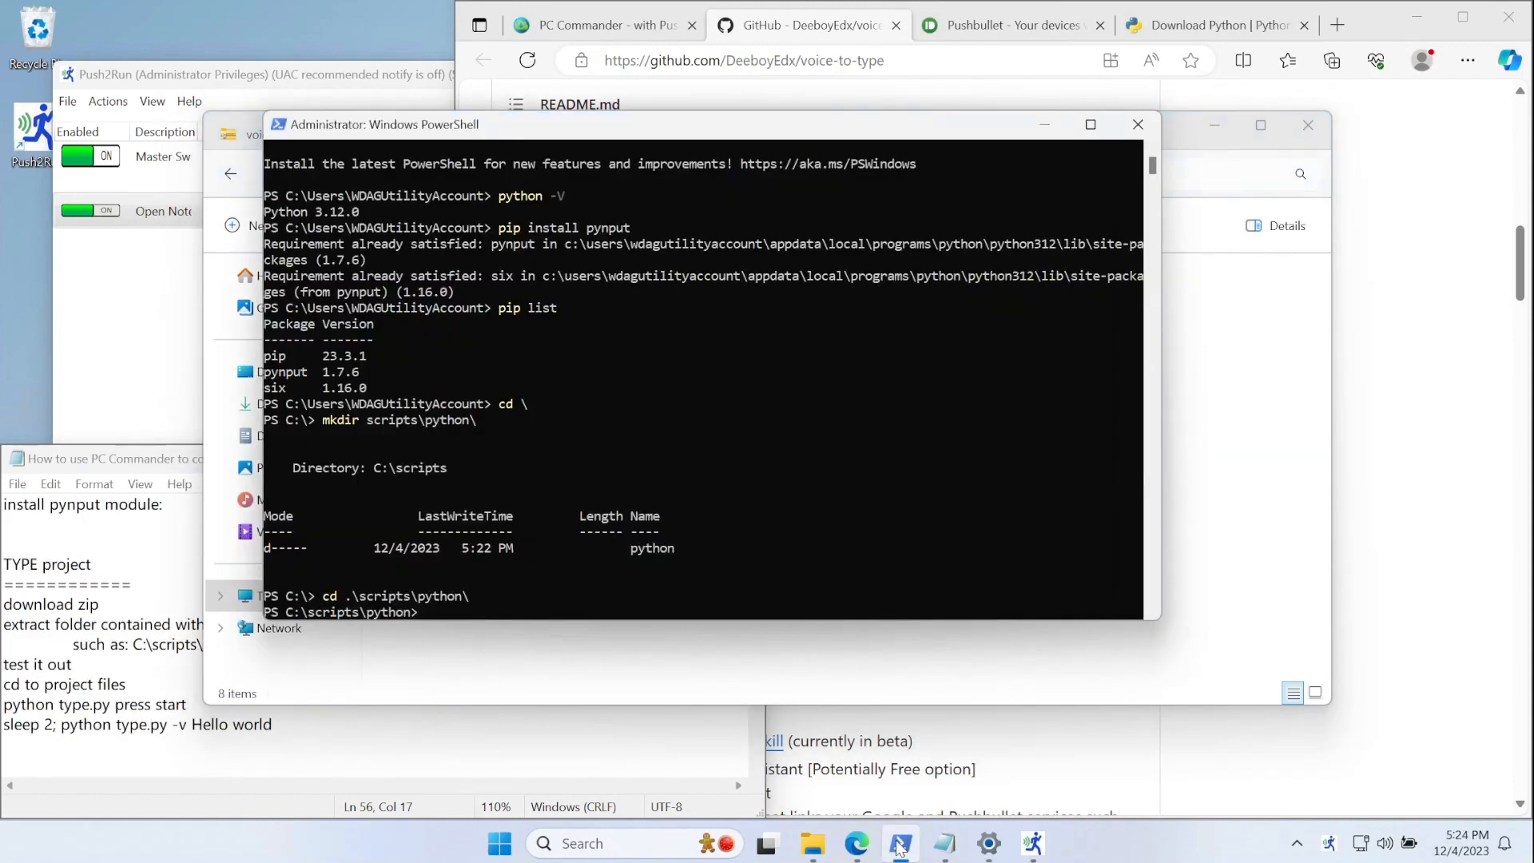
pyautogui.write('cd .\\type\\')
pyautogui.press('Return')
# - Test the script by running "python type.py press start" and dismiss the Start menu
pyautogui.write('pytoh')
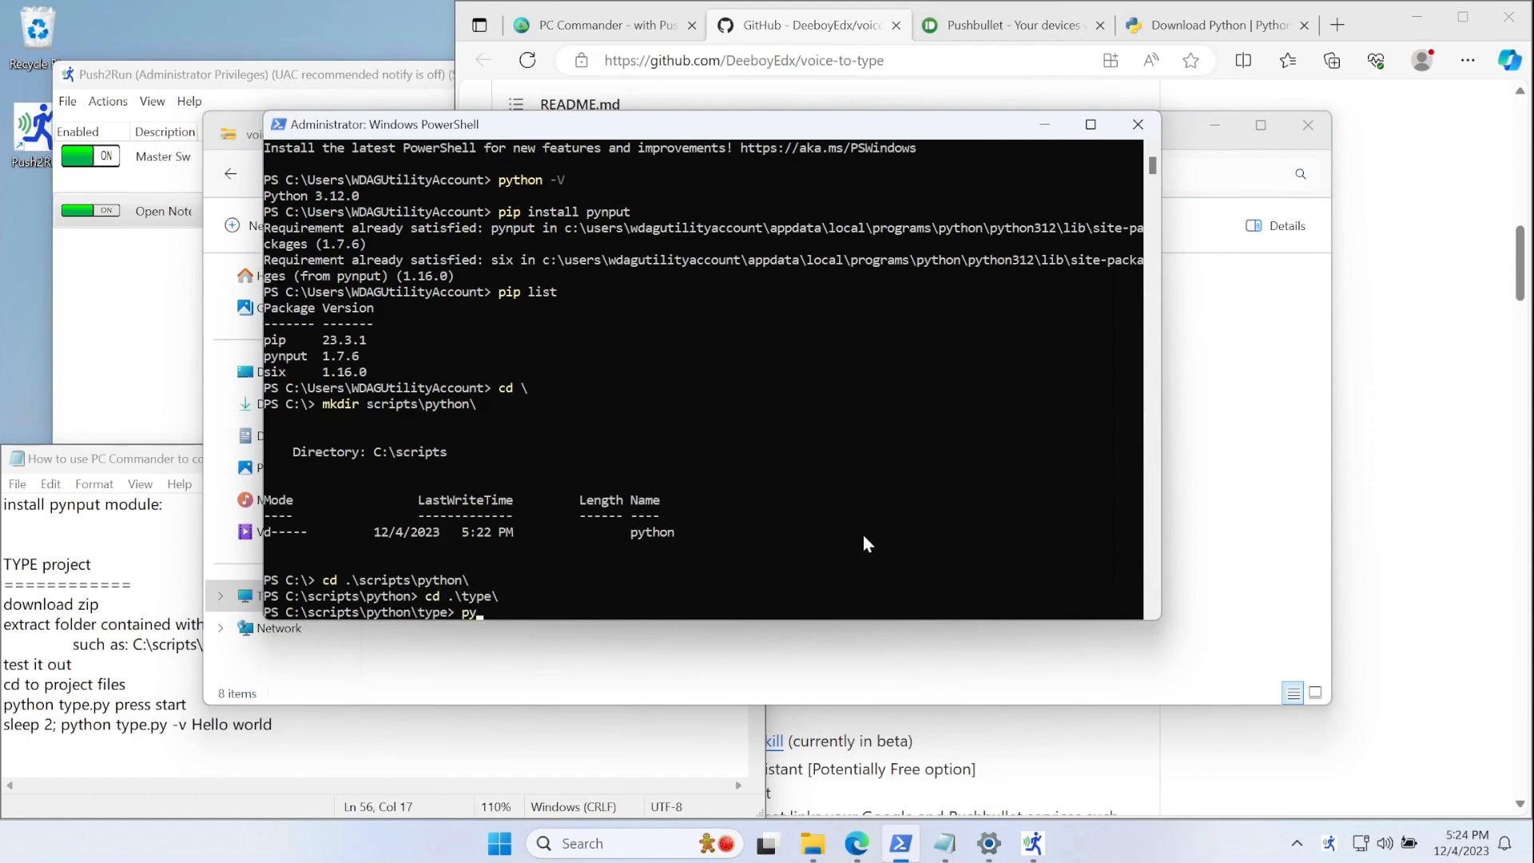
pyautogui.write('hon type.py press start')
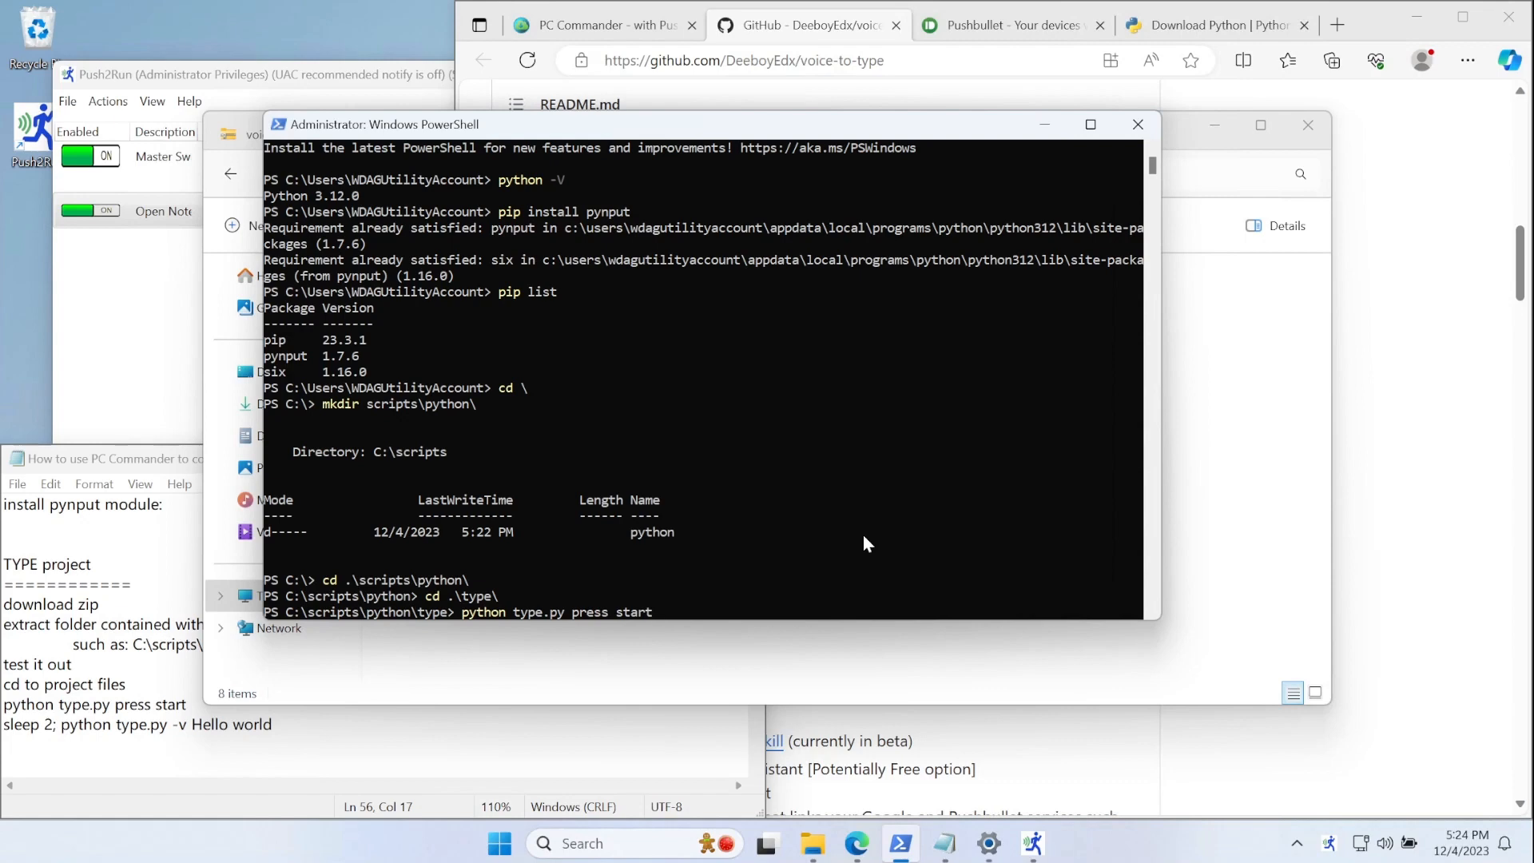
pyautogui.press('Return')
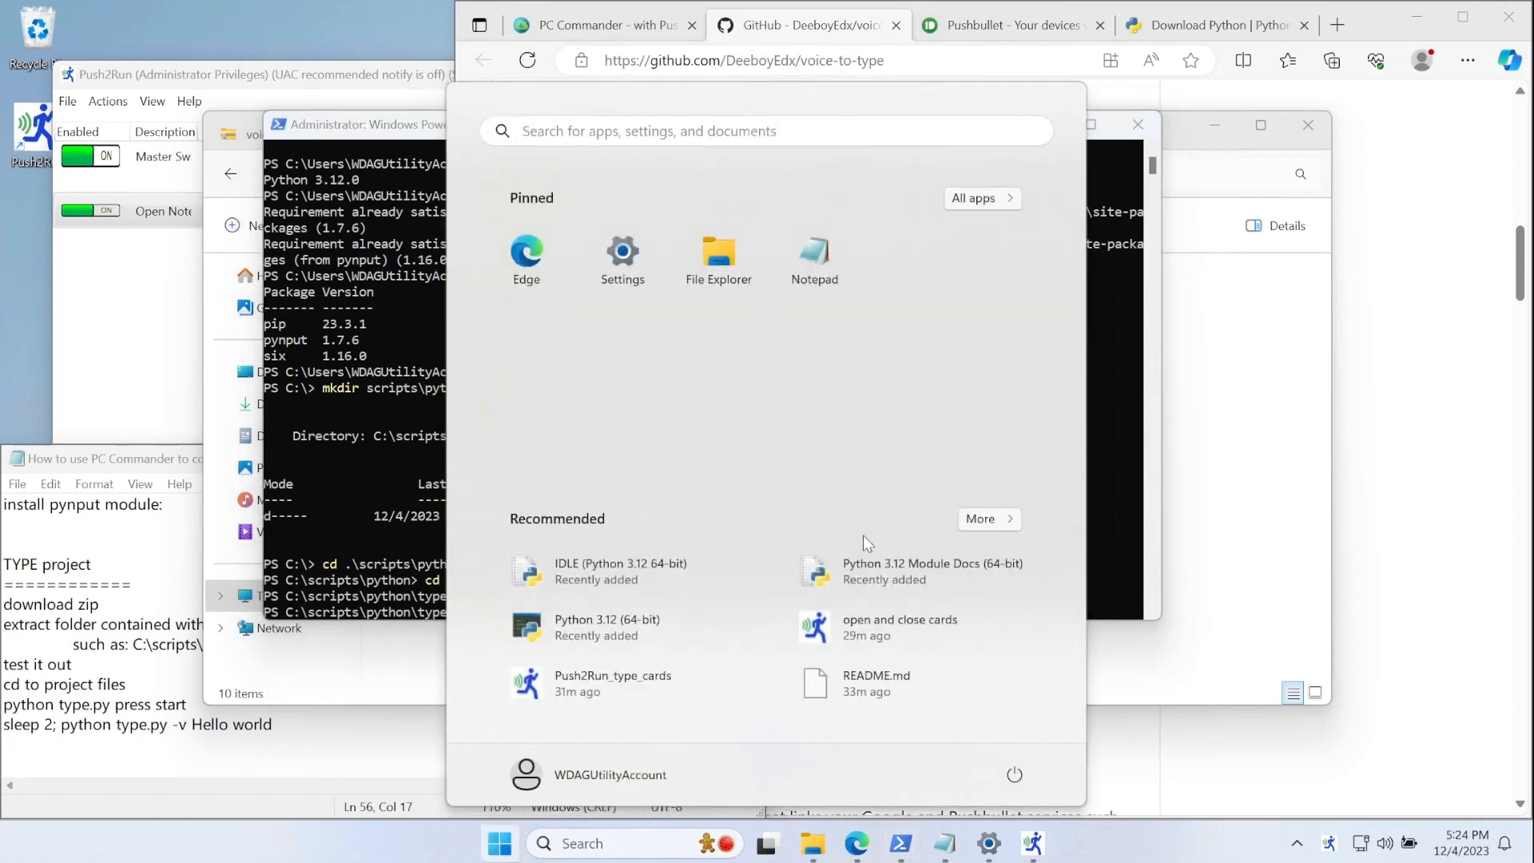
pyautogui.press('Escape')
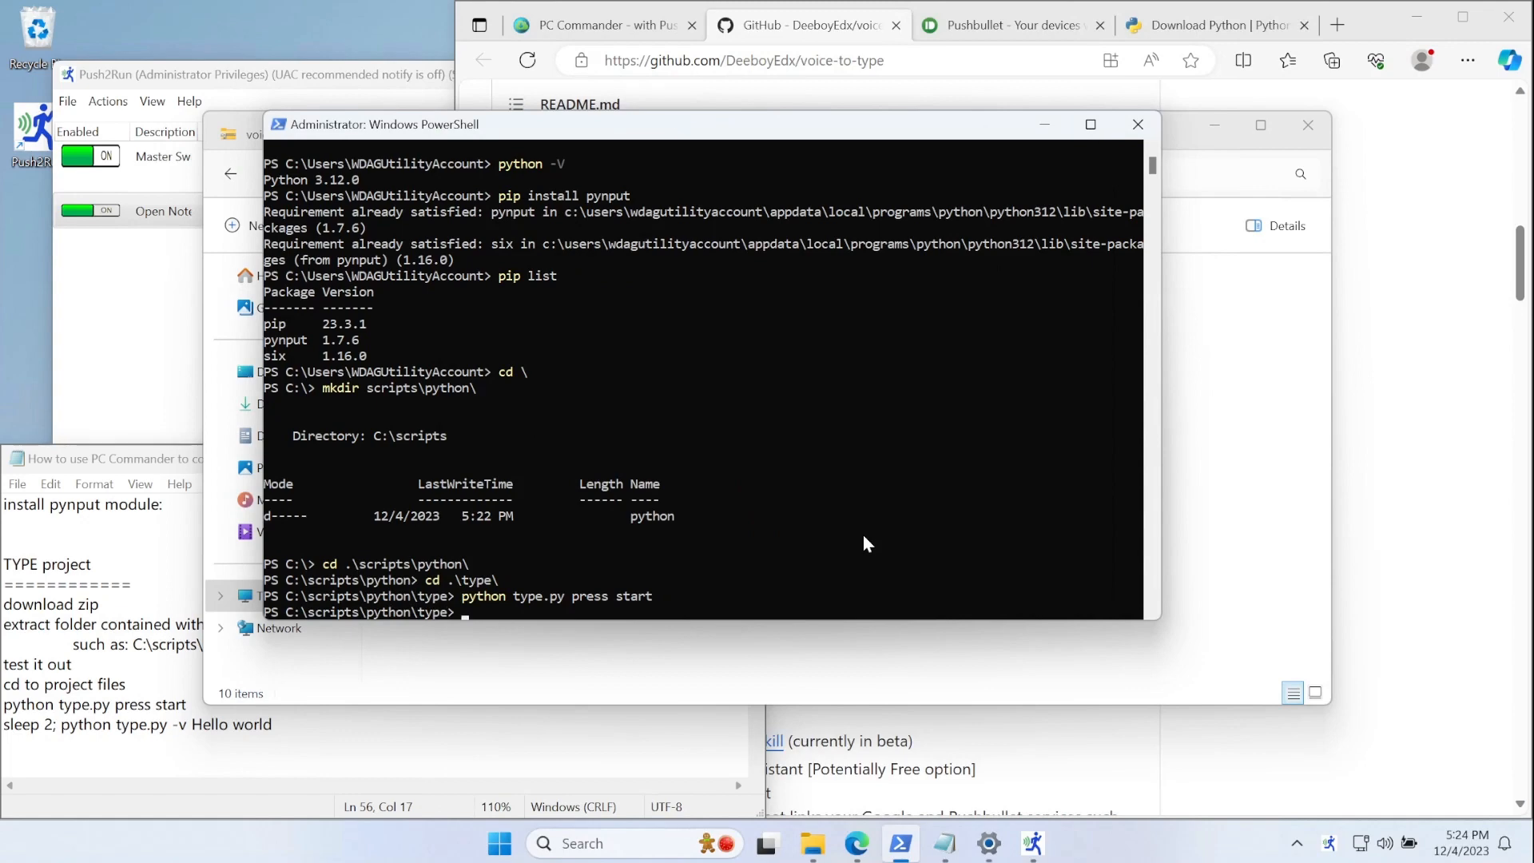
# - Recall the previous PowerShell command and edit it to read "sleep 2; python type.py -v hello world"
pyautogui.press('Up')
pyautogui.press('BackSpace')
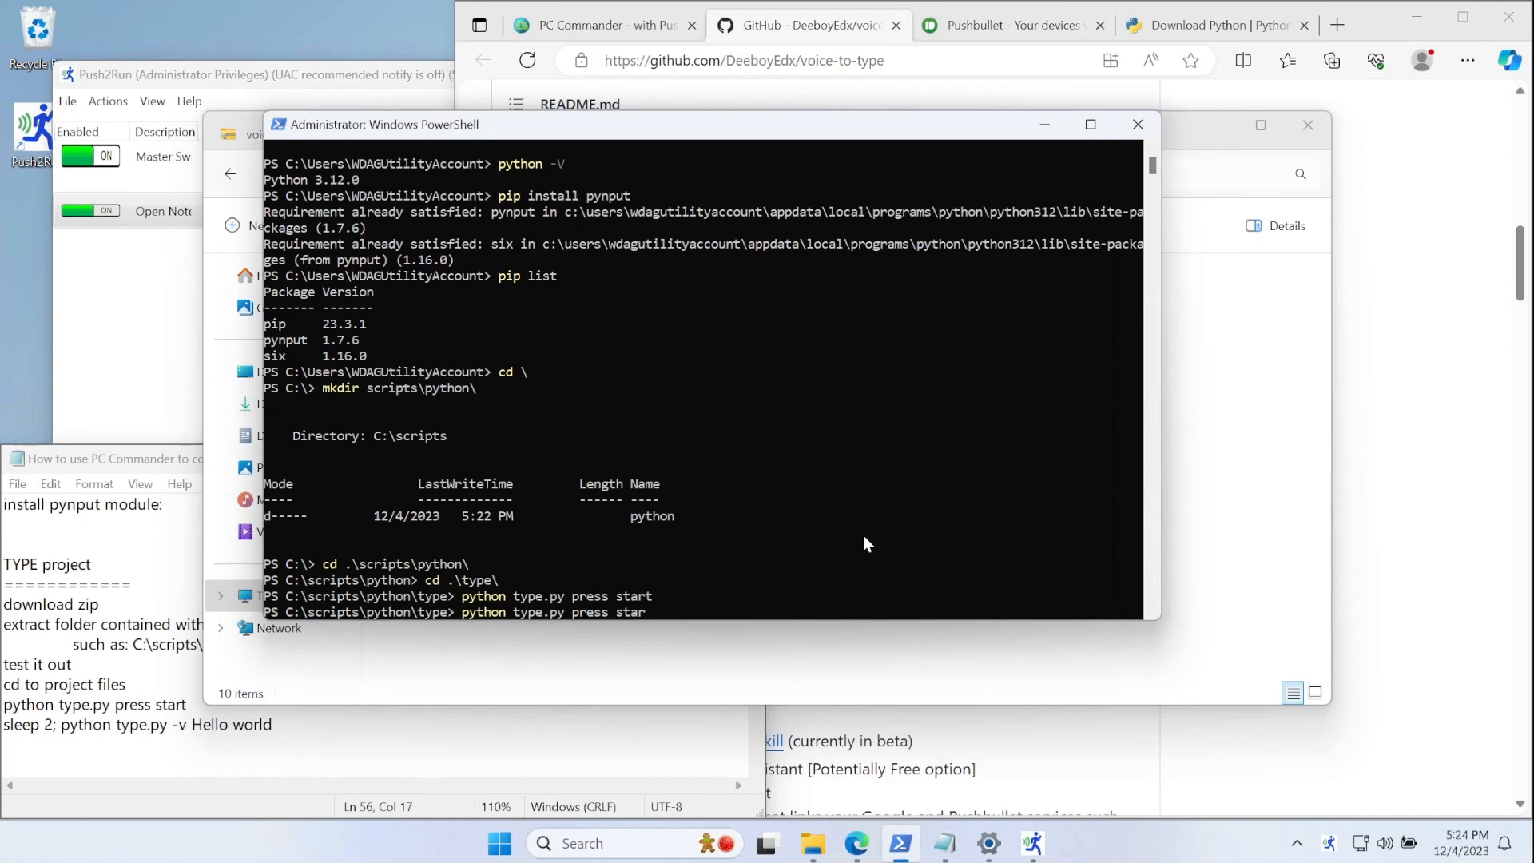
pyautogui.press('BackSpace')
pyautogui.press('BackSpace')
pyautogui.press('BackSpace')
pyautogui.press('BackSpace')
pyautogui.press('BackSpace')
pyautogui.press('BackSpace')
pyautogui.press('BackSpace')
pyautogui.press('BackSpace')
pyautogui.press('BackSpace')
pyautogui.press('BackSpace')
pyautogui.write('-v')
pyautogui.write('hello world')
pyautogui.press('Home')
pyautogui.write('; ')
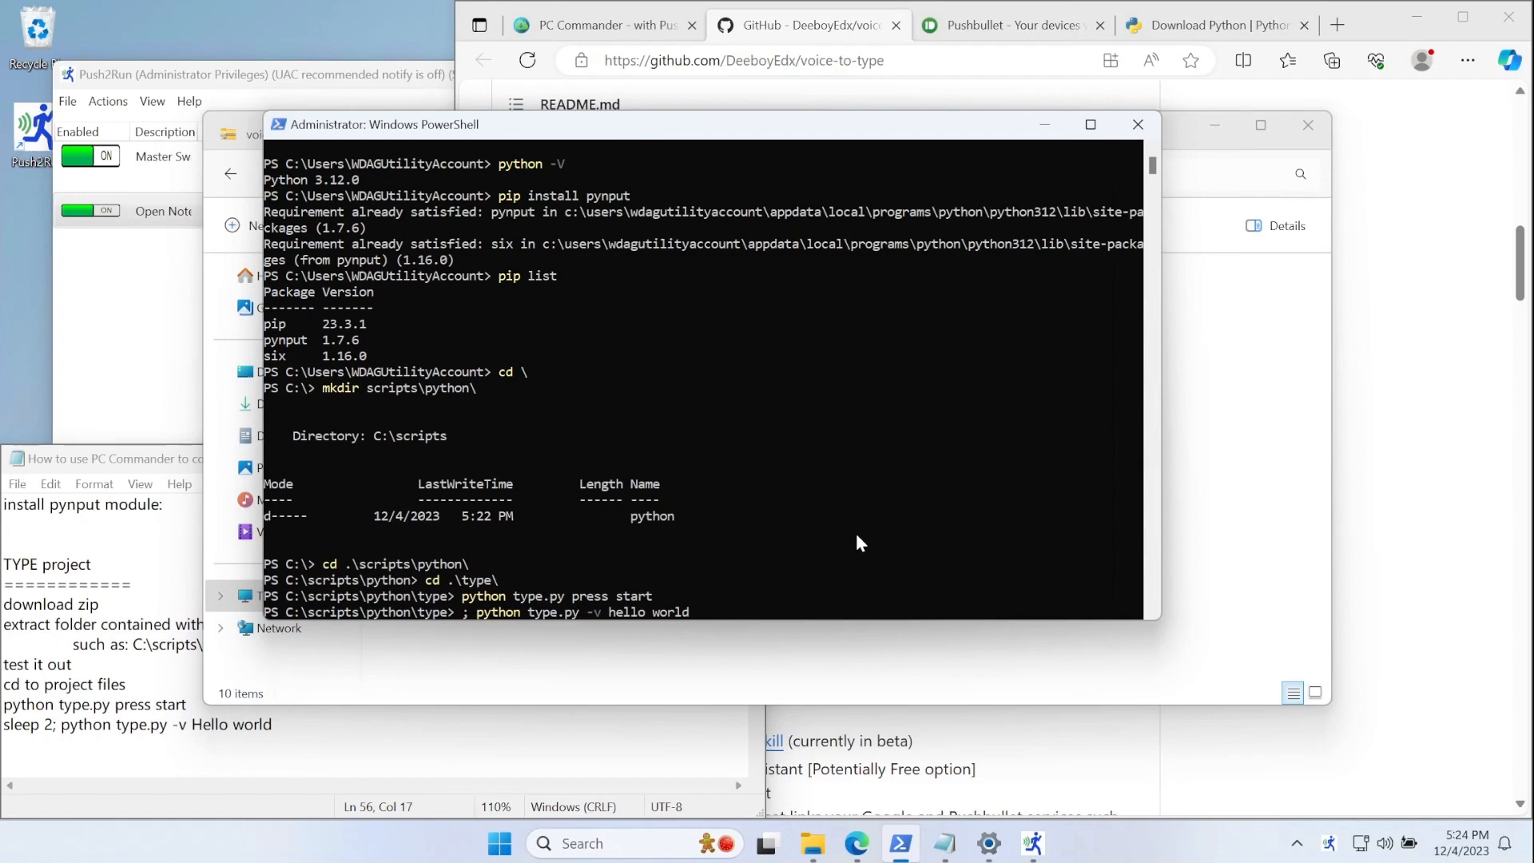
pyautogui.write('sleep 2')
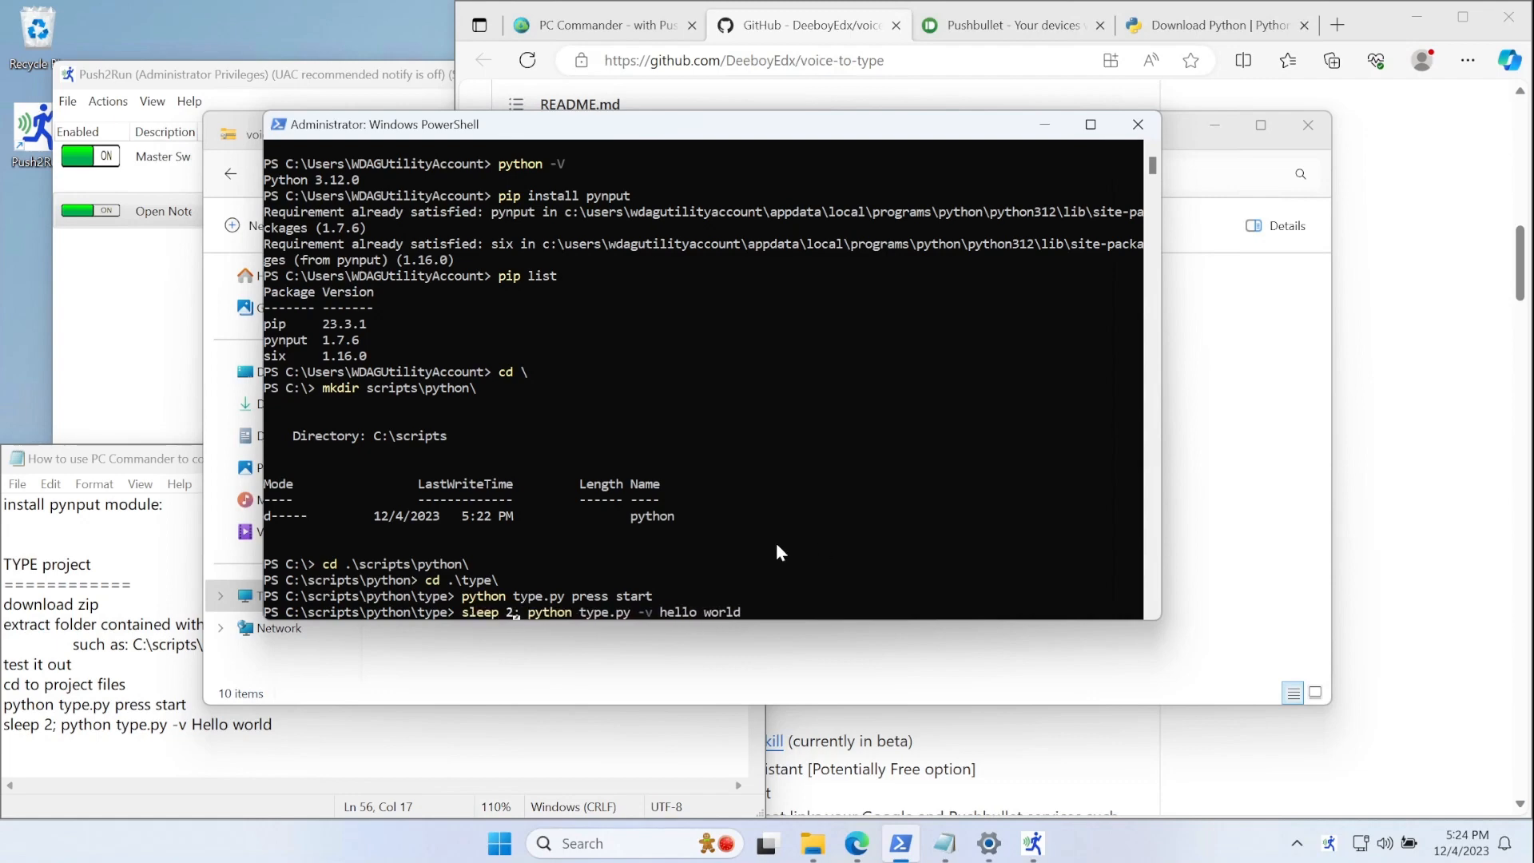
# - Run the delayed hello world command and put the cursor on the empty line below the commands in the notes
pyautogui.click(455, 736)
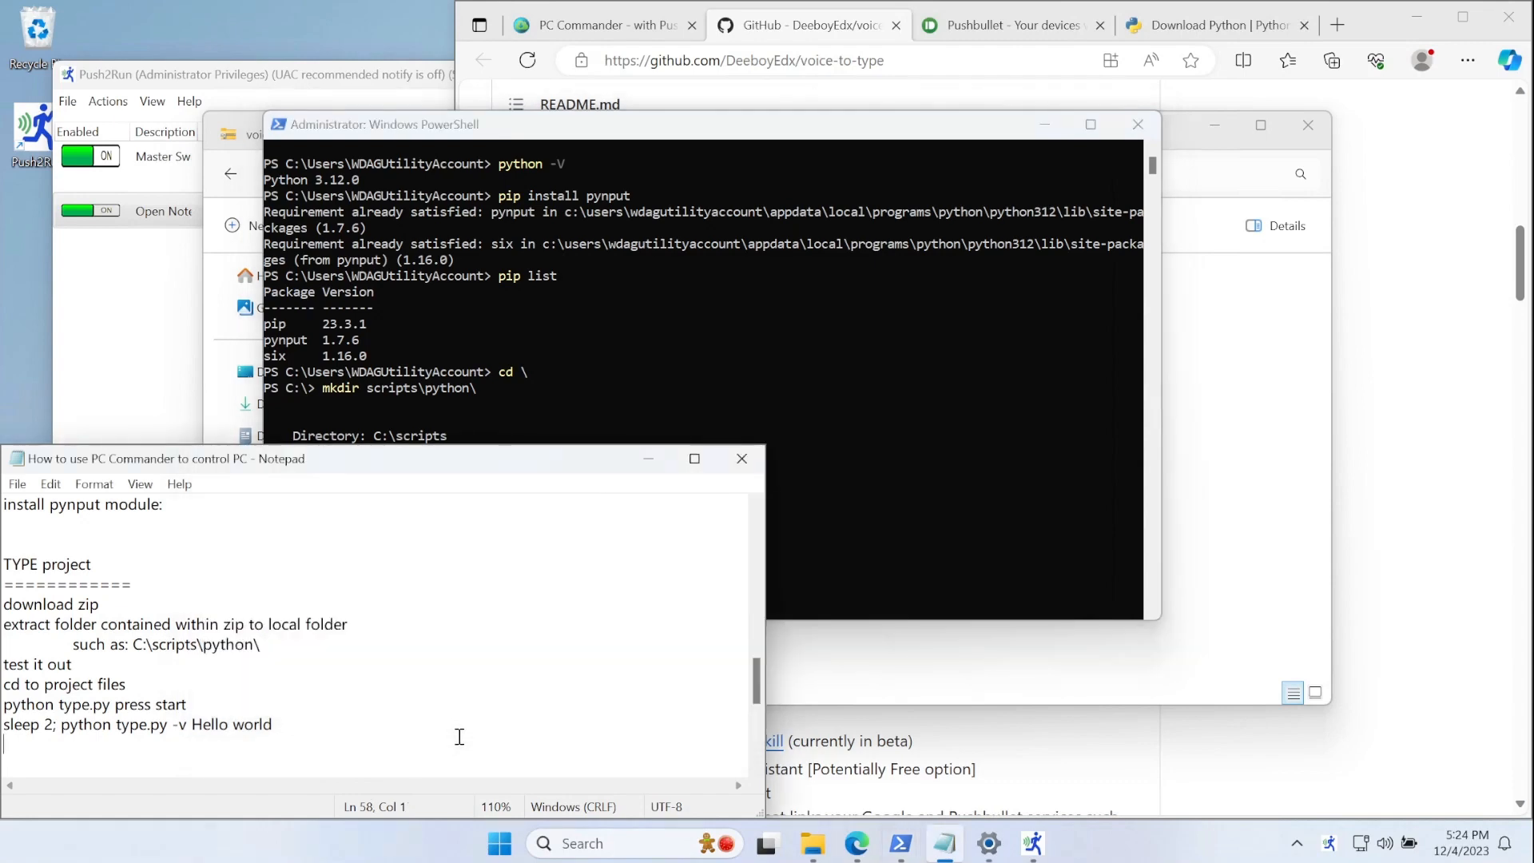
pyautogui.click(947, 487)
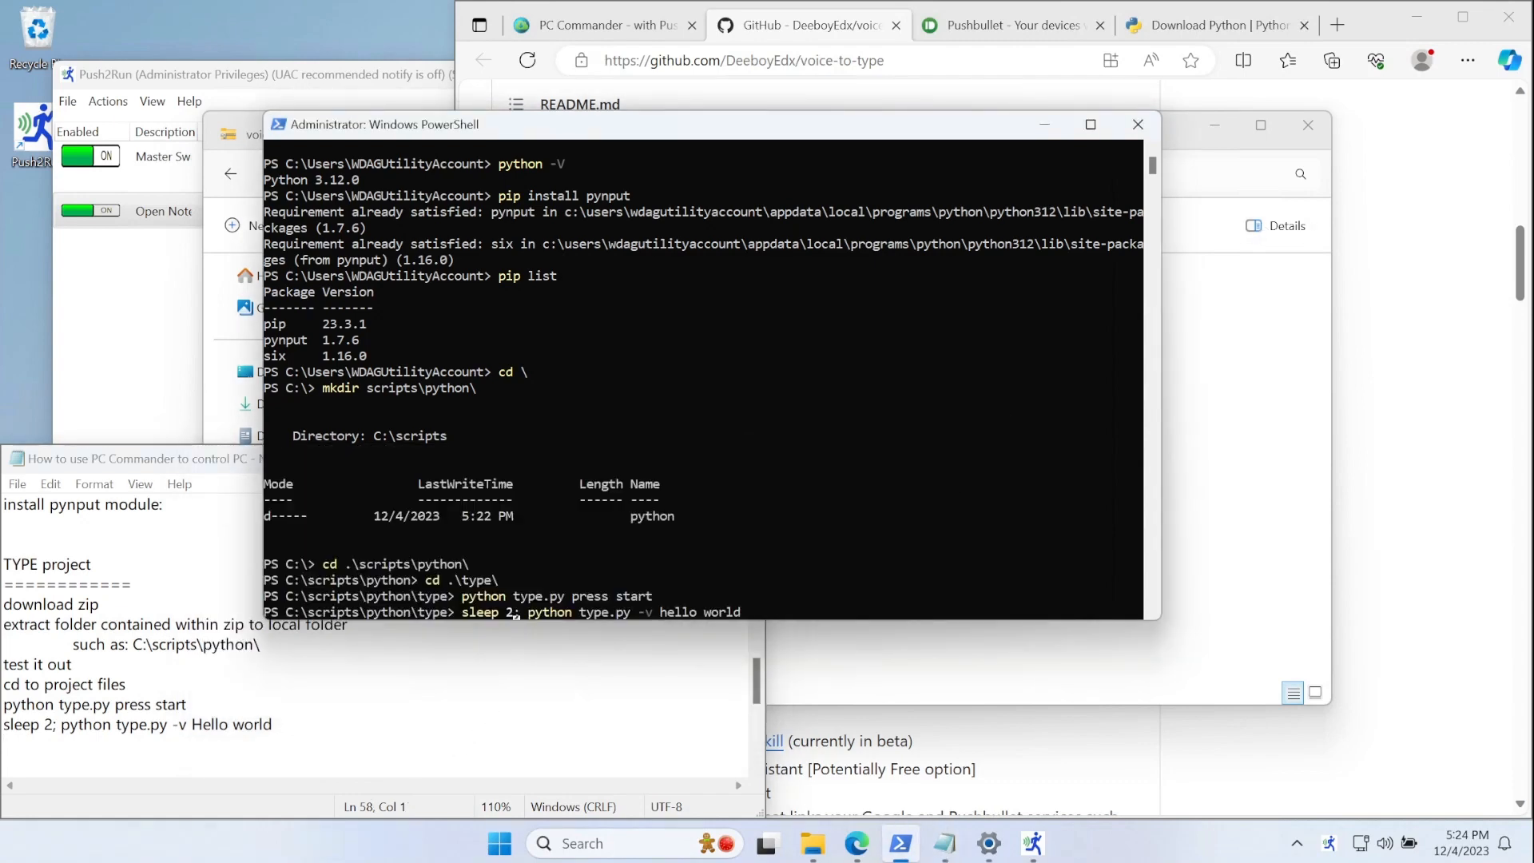
pyautogui.press('Return')
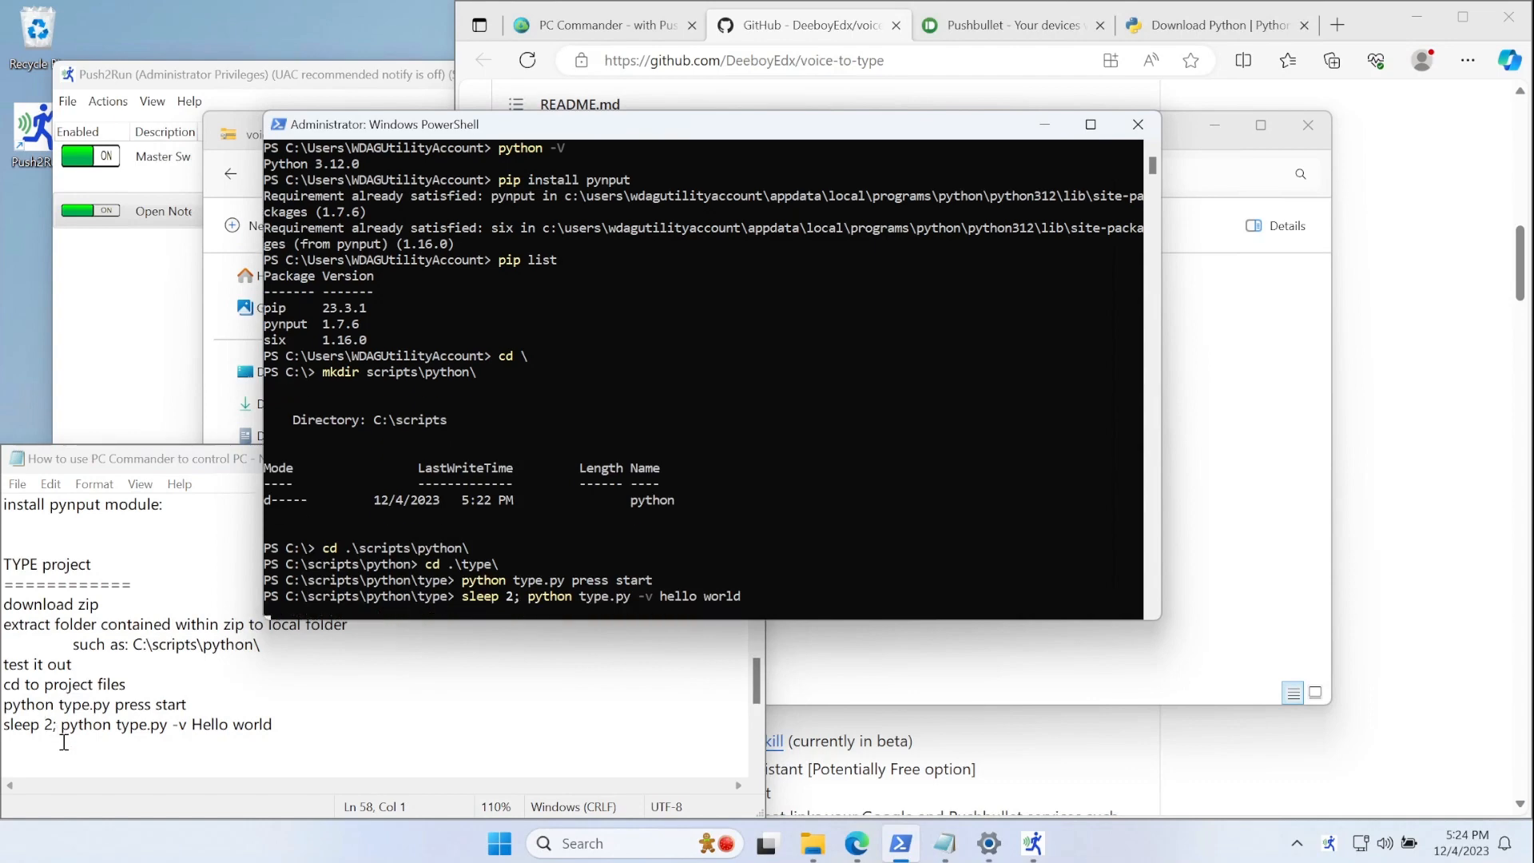
pyautogui.click(64, 742)
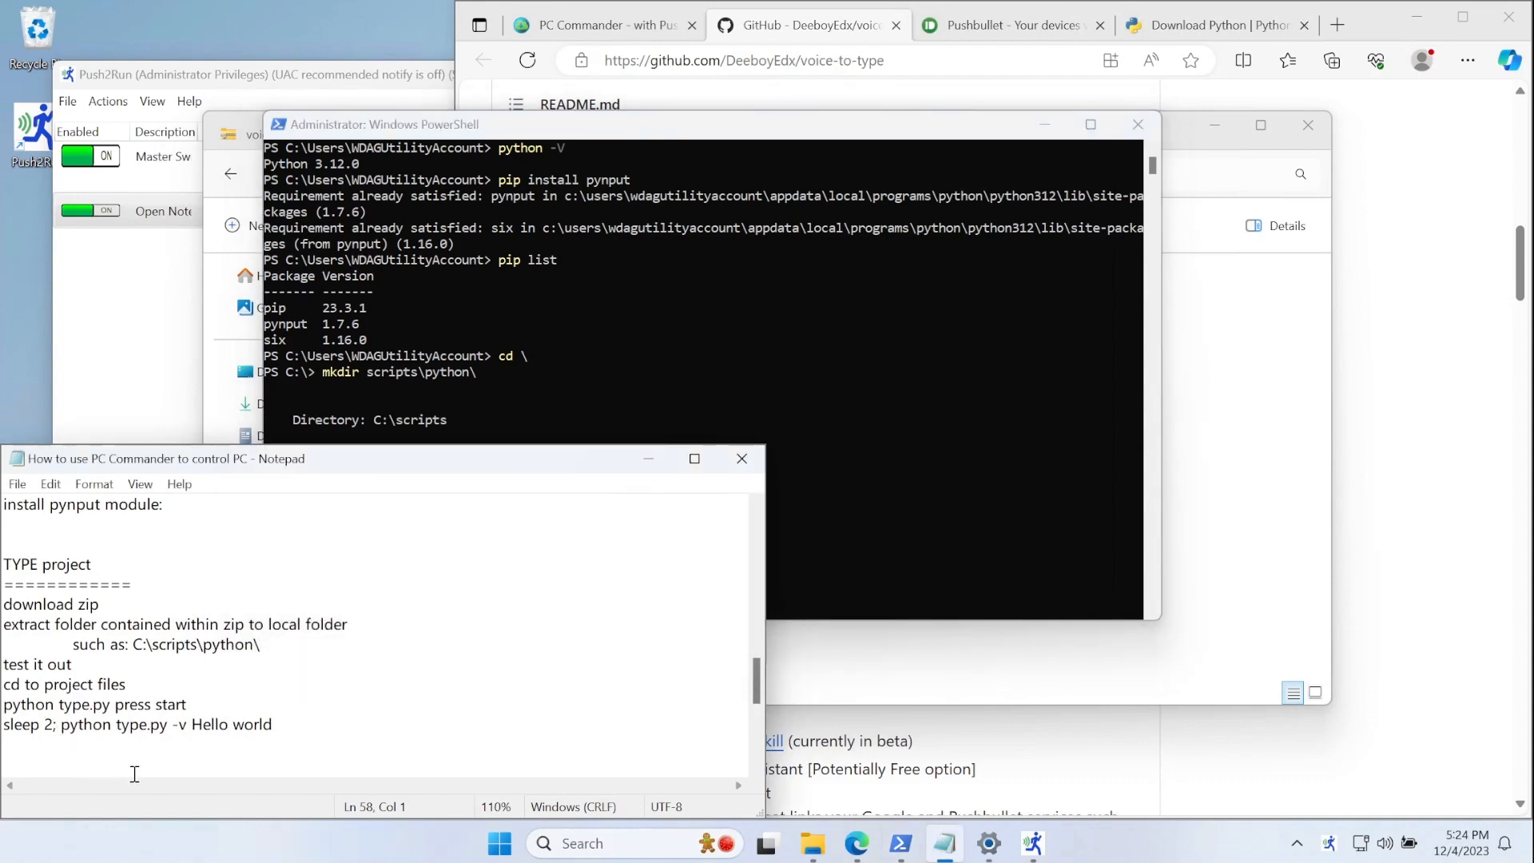
# - Delete the test text from the notes and bring up their PUSH2RUN section
pyautogui.tripleClick(227, 742)
pyautogui.press('BackSpace')
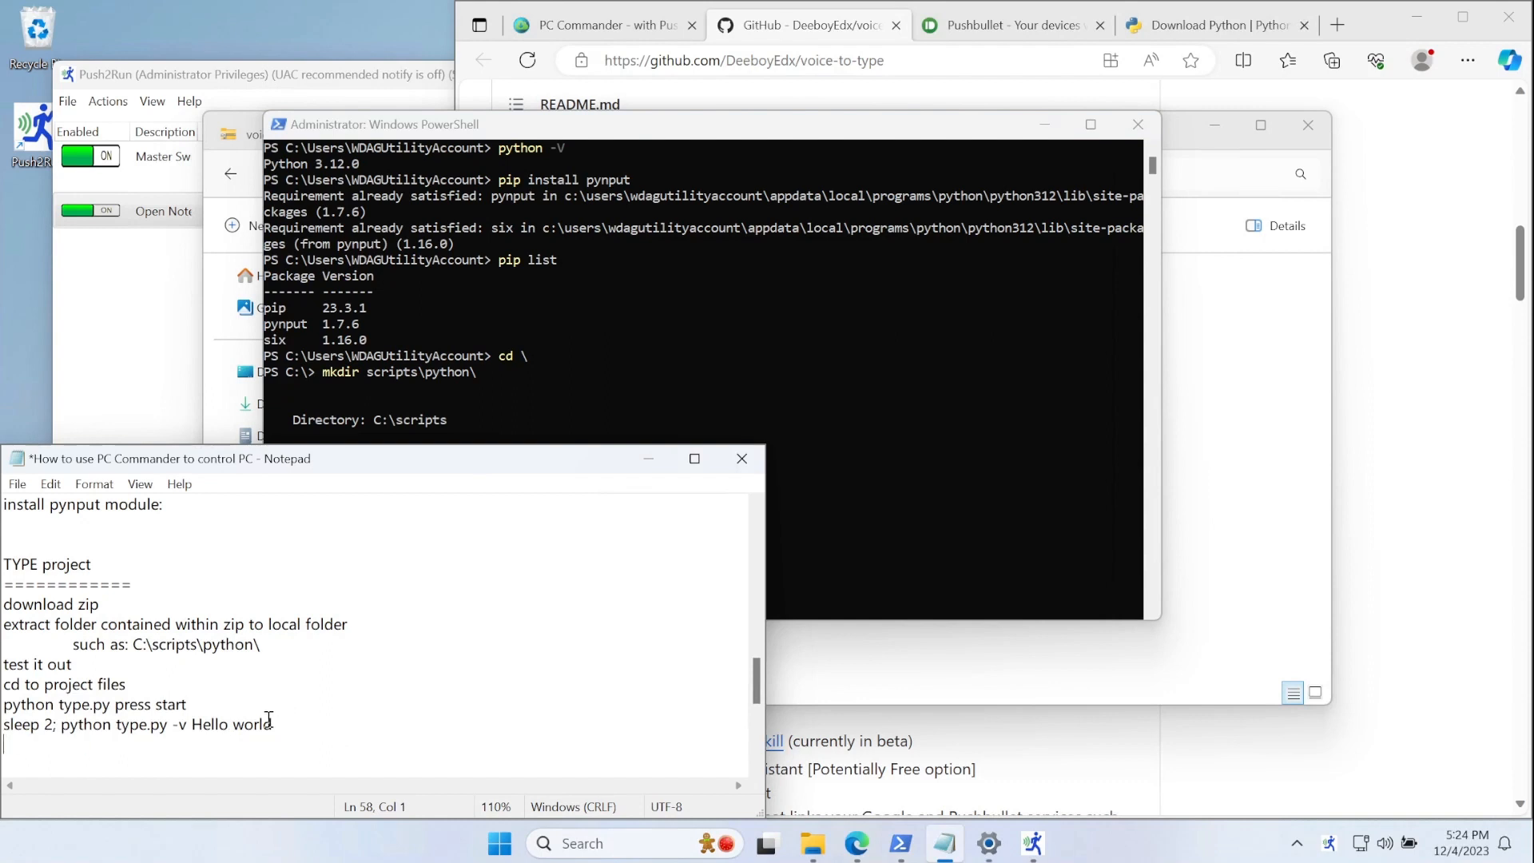
pyautogui.doubleClick(58, 568)
pyautogui.scroll(-3, 60, 571)
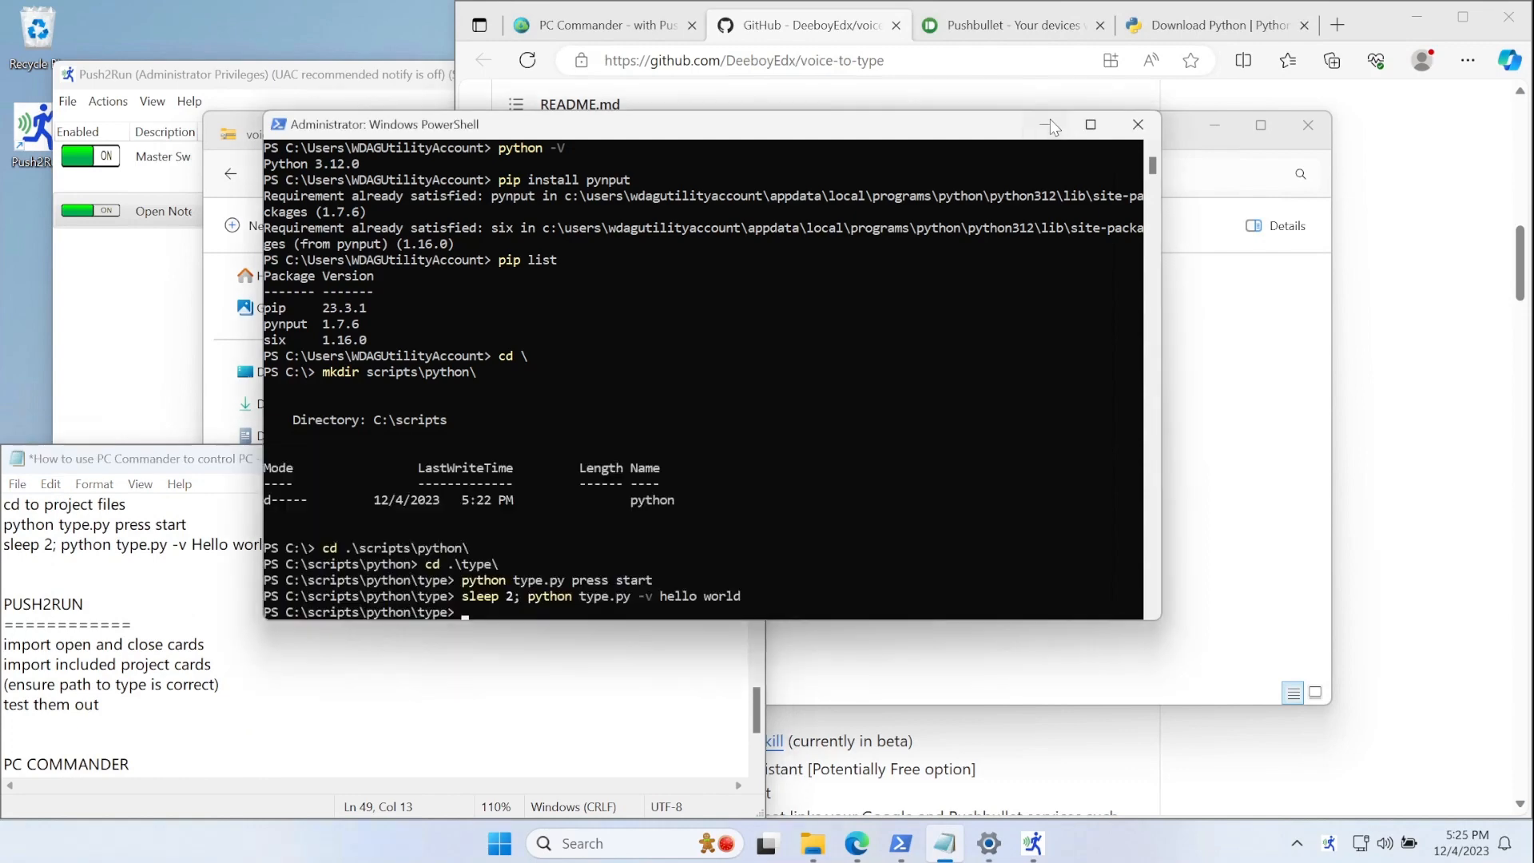
# - Minimize PowerShell, bring the type folder forward and open a new blank Notepad window
pyautogui.click(1049, 126)
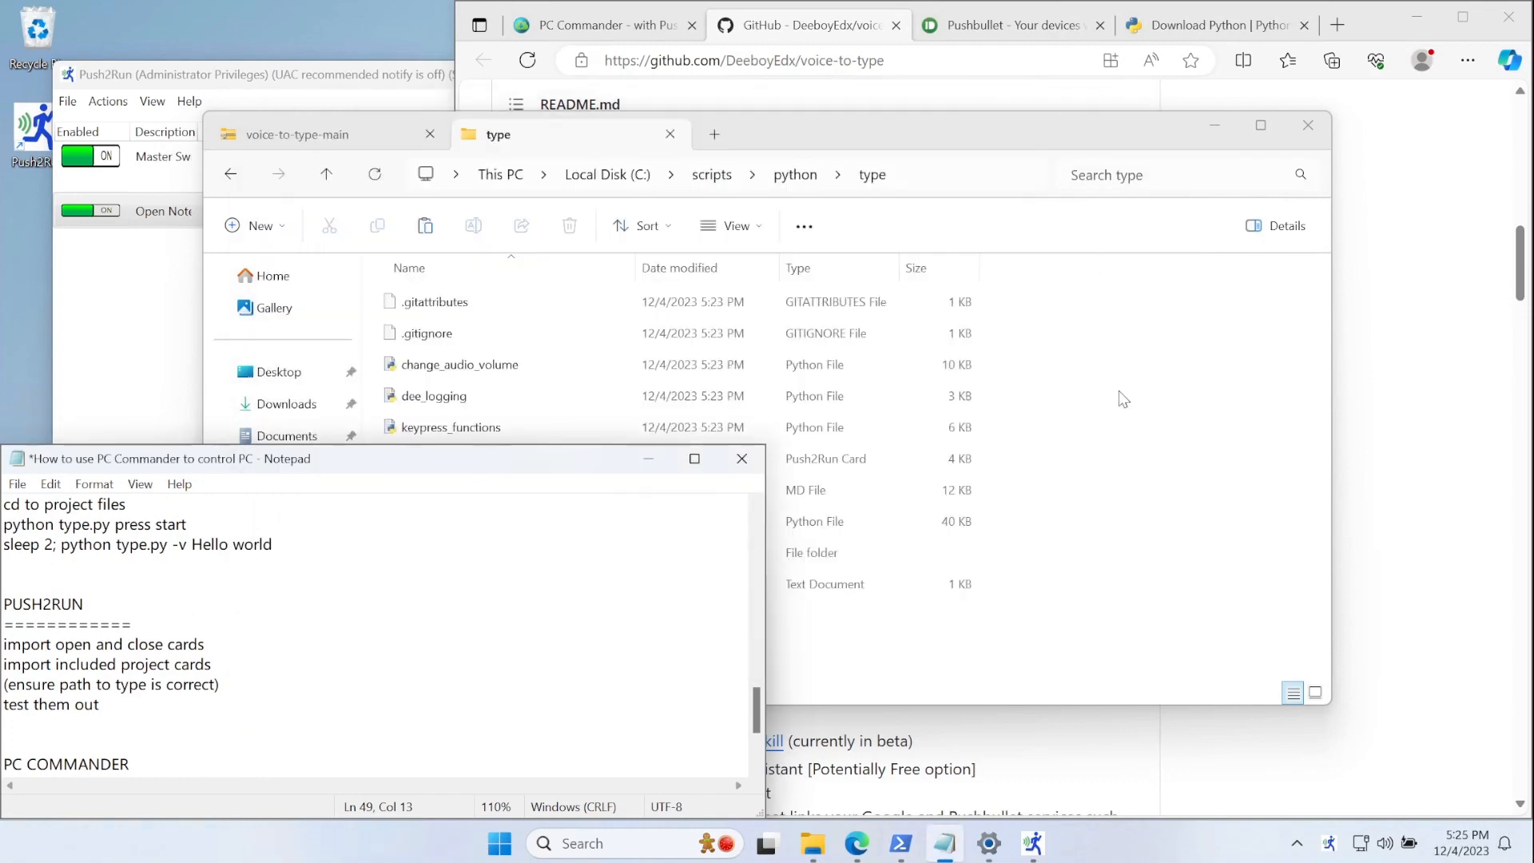
pyautogui.click(1123, 398)
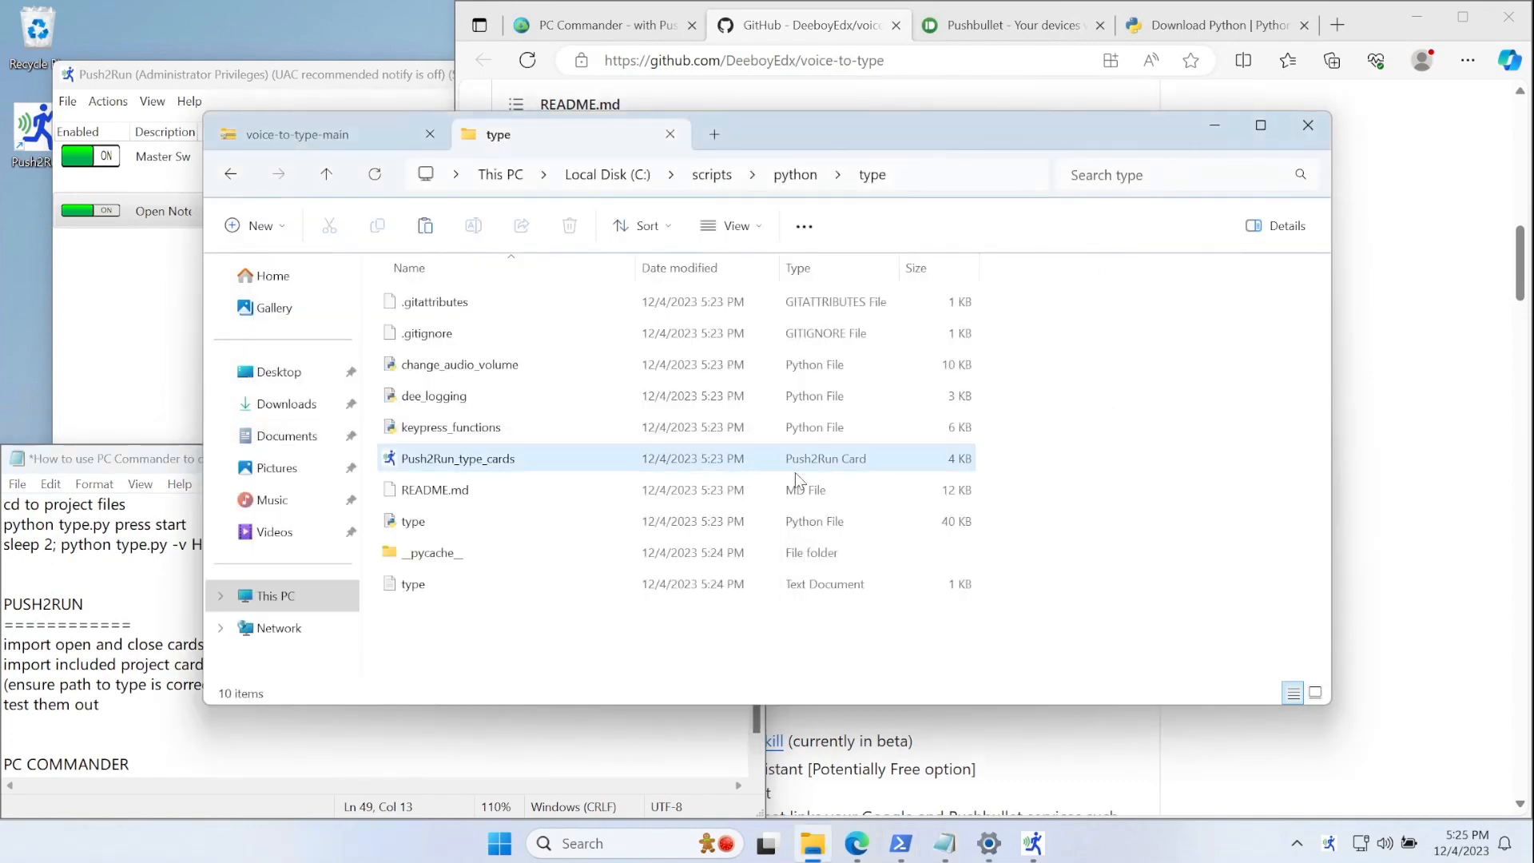
pyautogui.click(941, 841)
pyautogui.rightClick(945, 840)
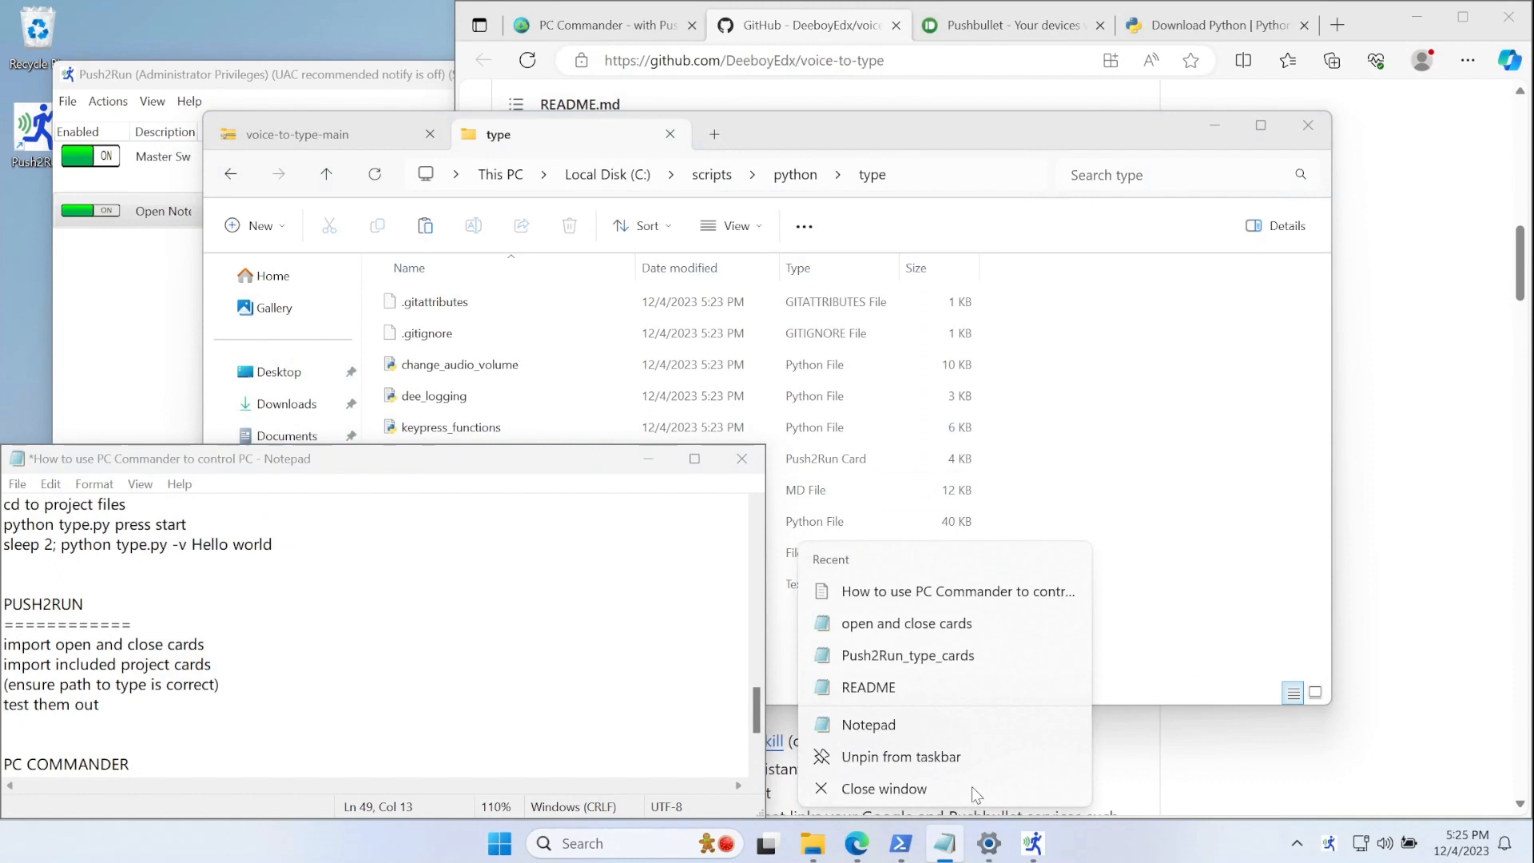
pyautogui.click(976, 717)
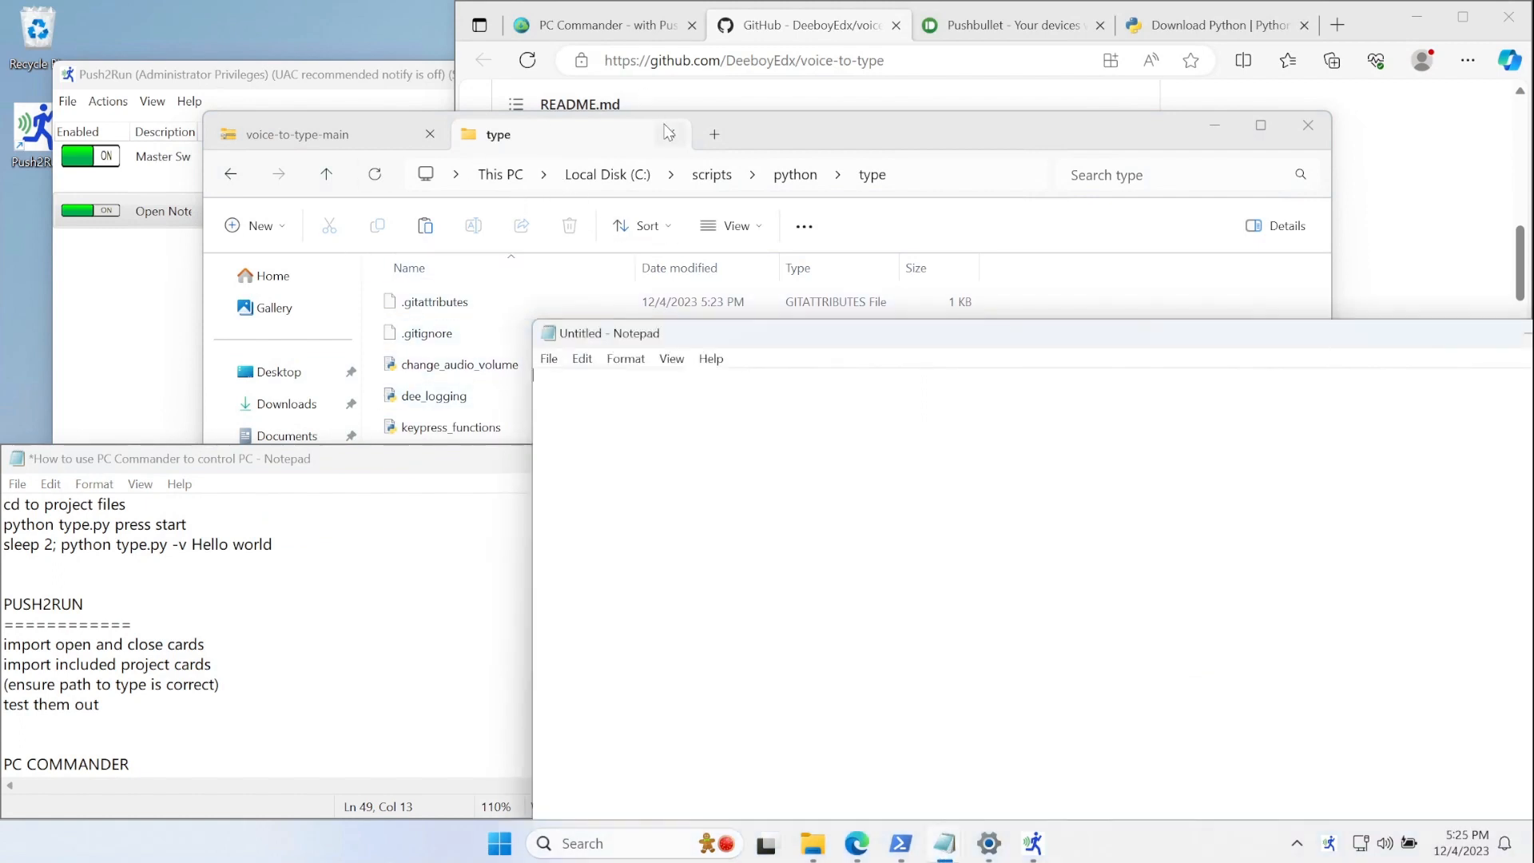
# - Load Push2Run_type_cards from the type folder into the blank Notepad window and highlight its Pause/Play card to inspect its structure
pyautogui.click(591, 150)
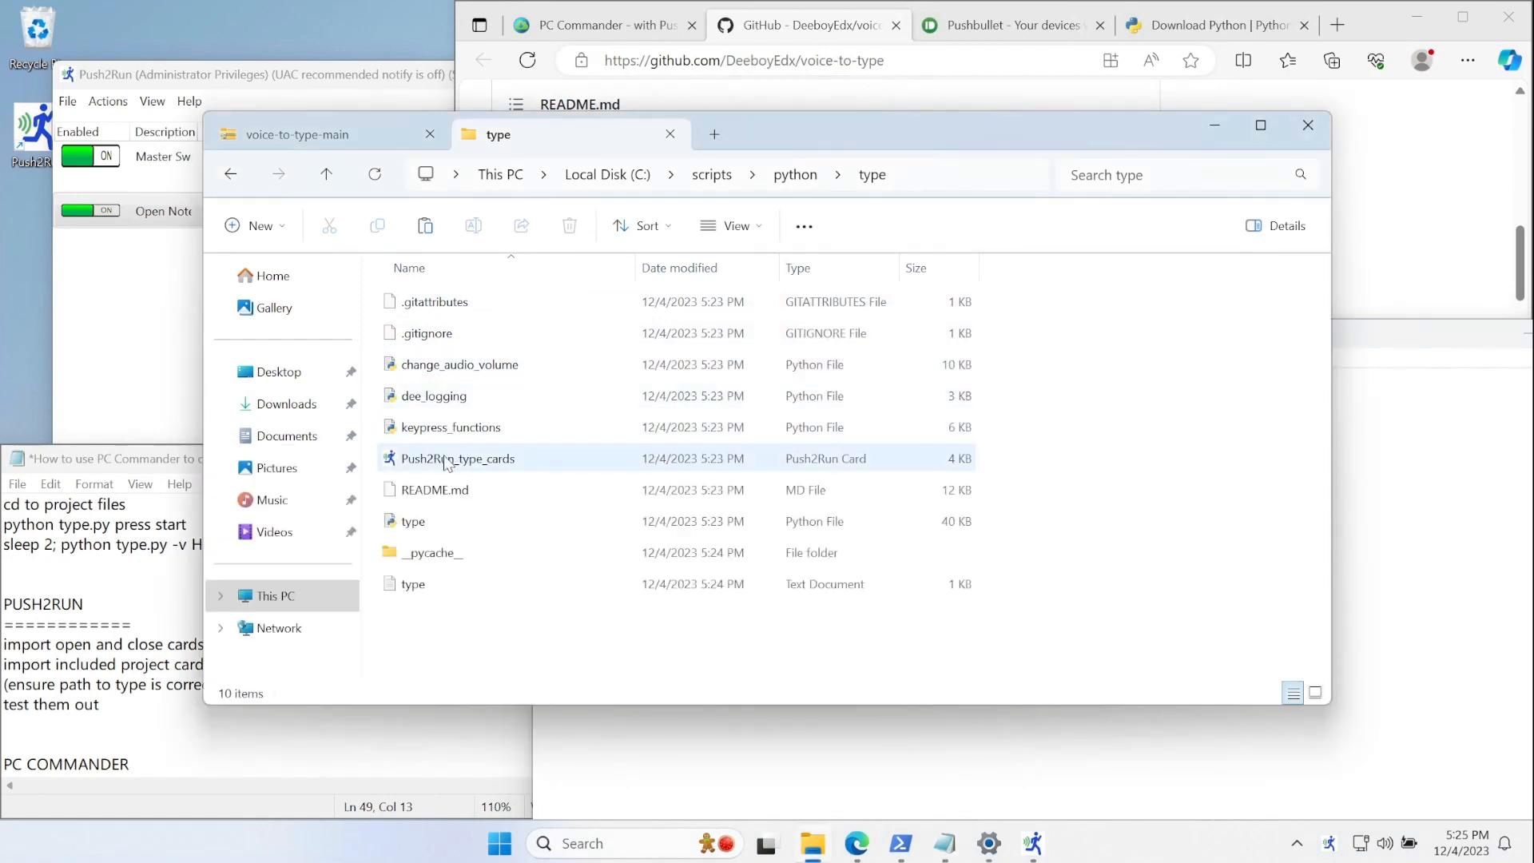
pyautogui.moveTo(446, 463); pyautogui.dragTo(703, 753)
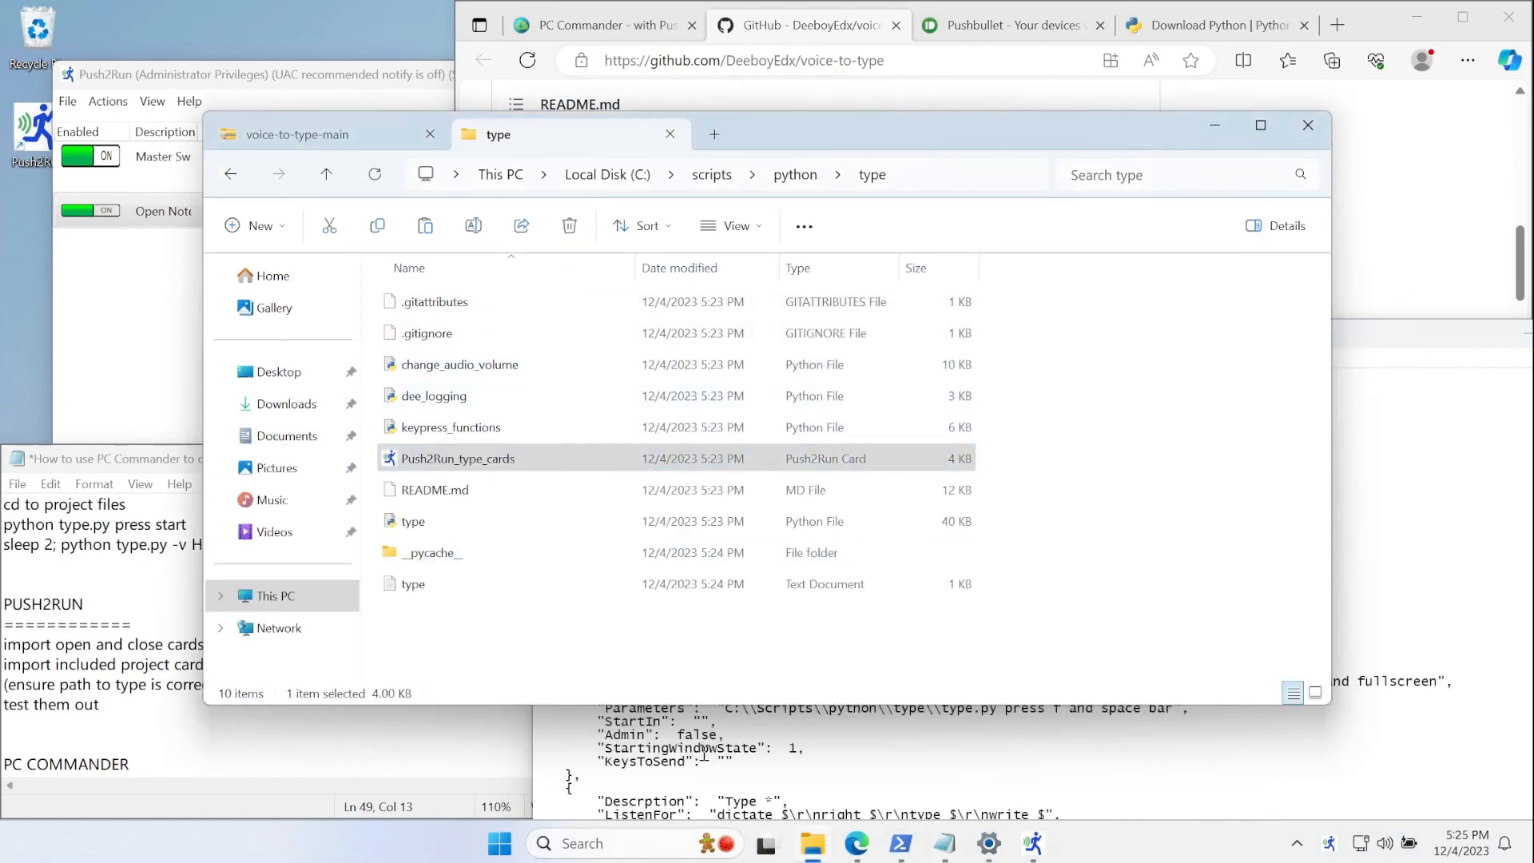
pyautogui.click(703, 753)
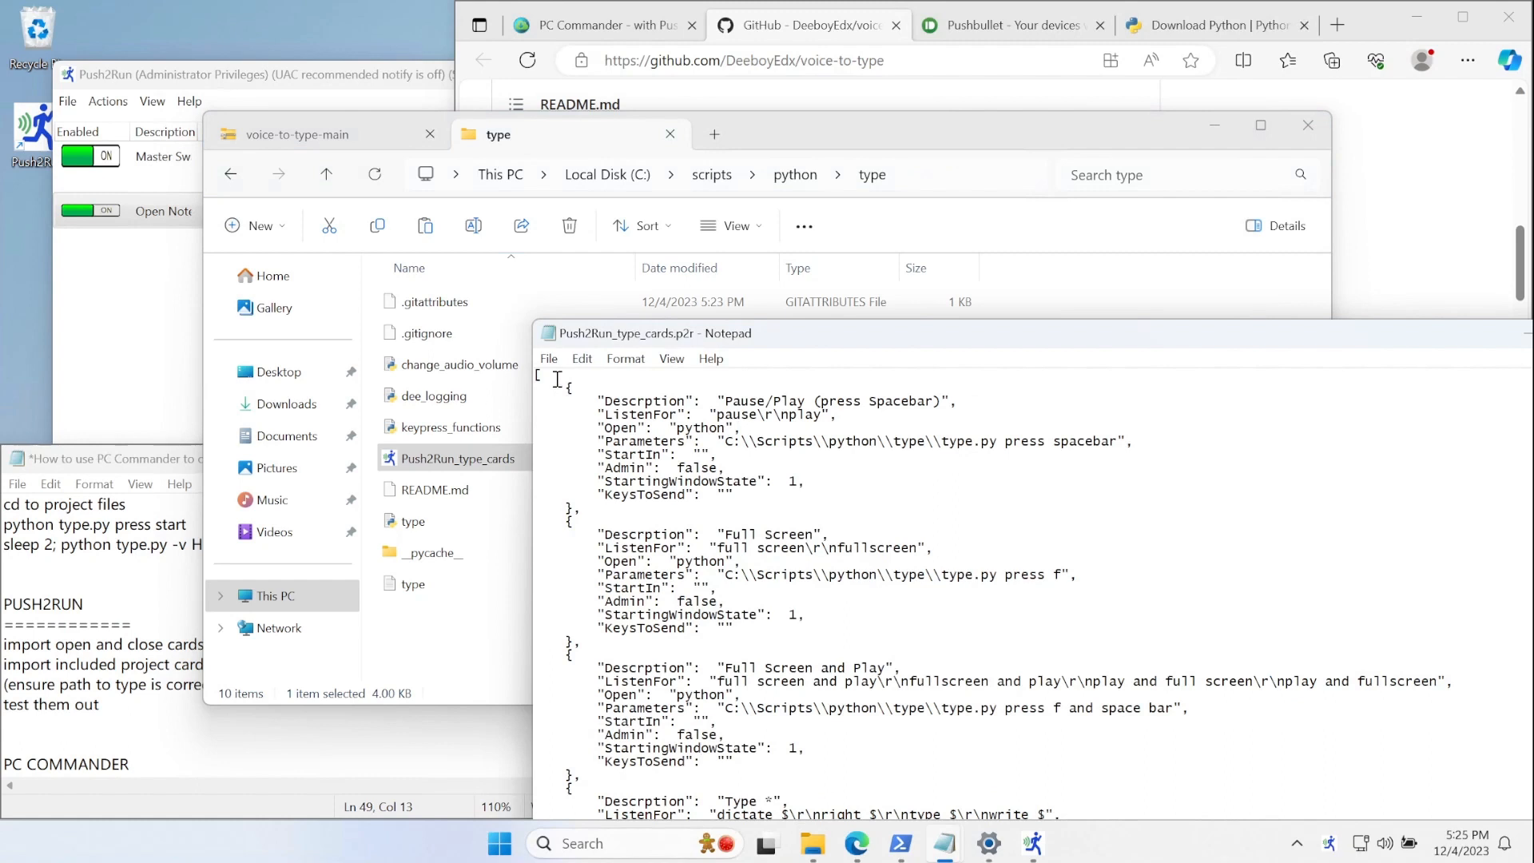
pyautogui.moveTo(557, 379); pyautogui.dragTo(571, 512)
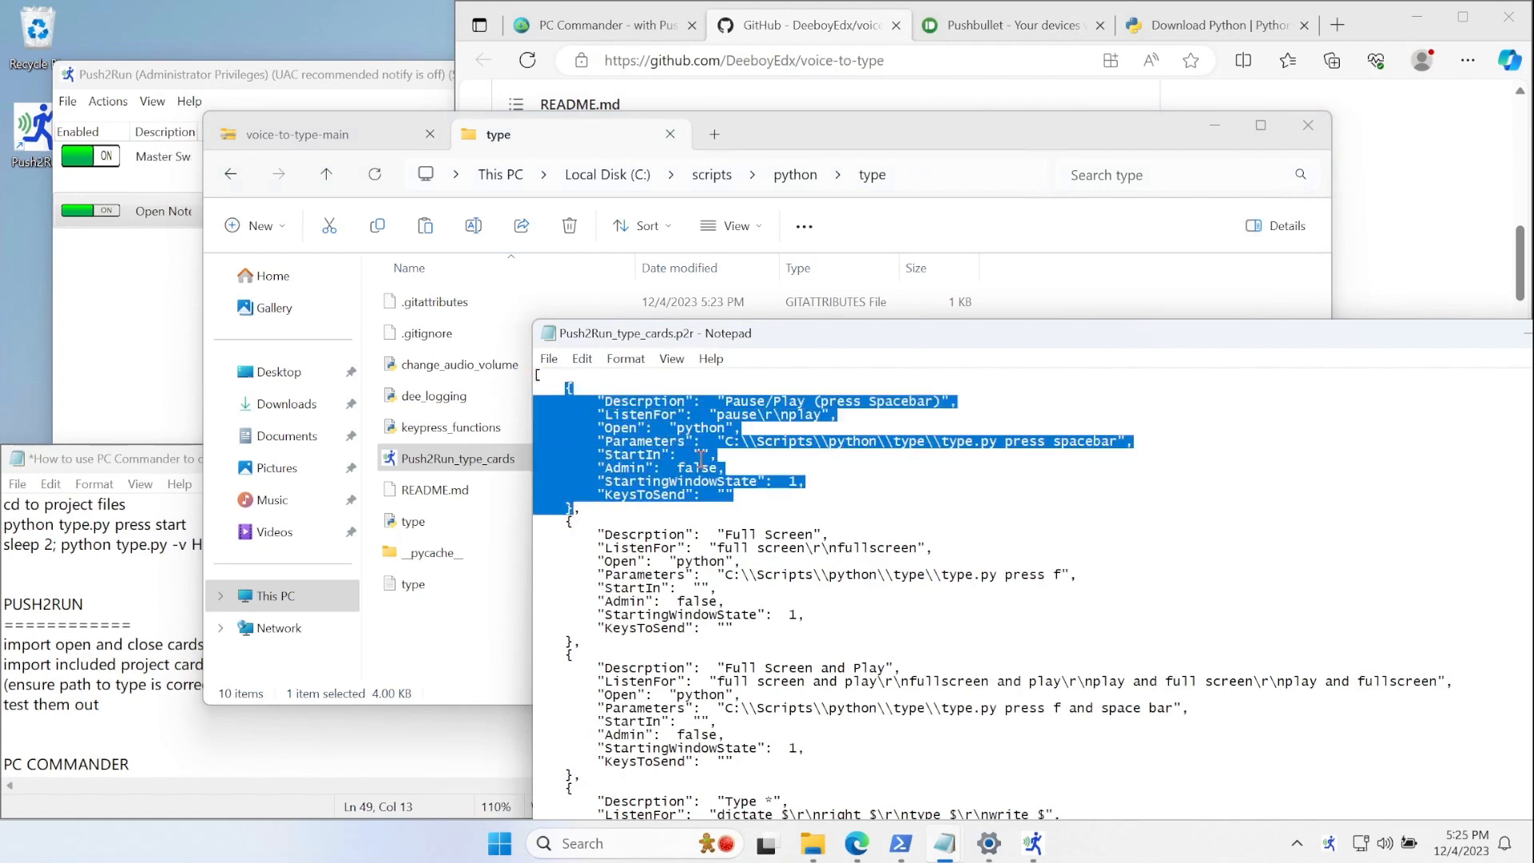
pyautogui.click(925, 516)
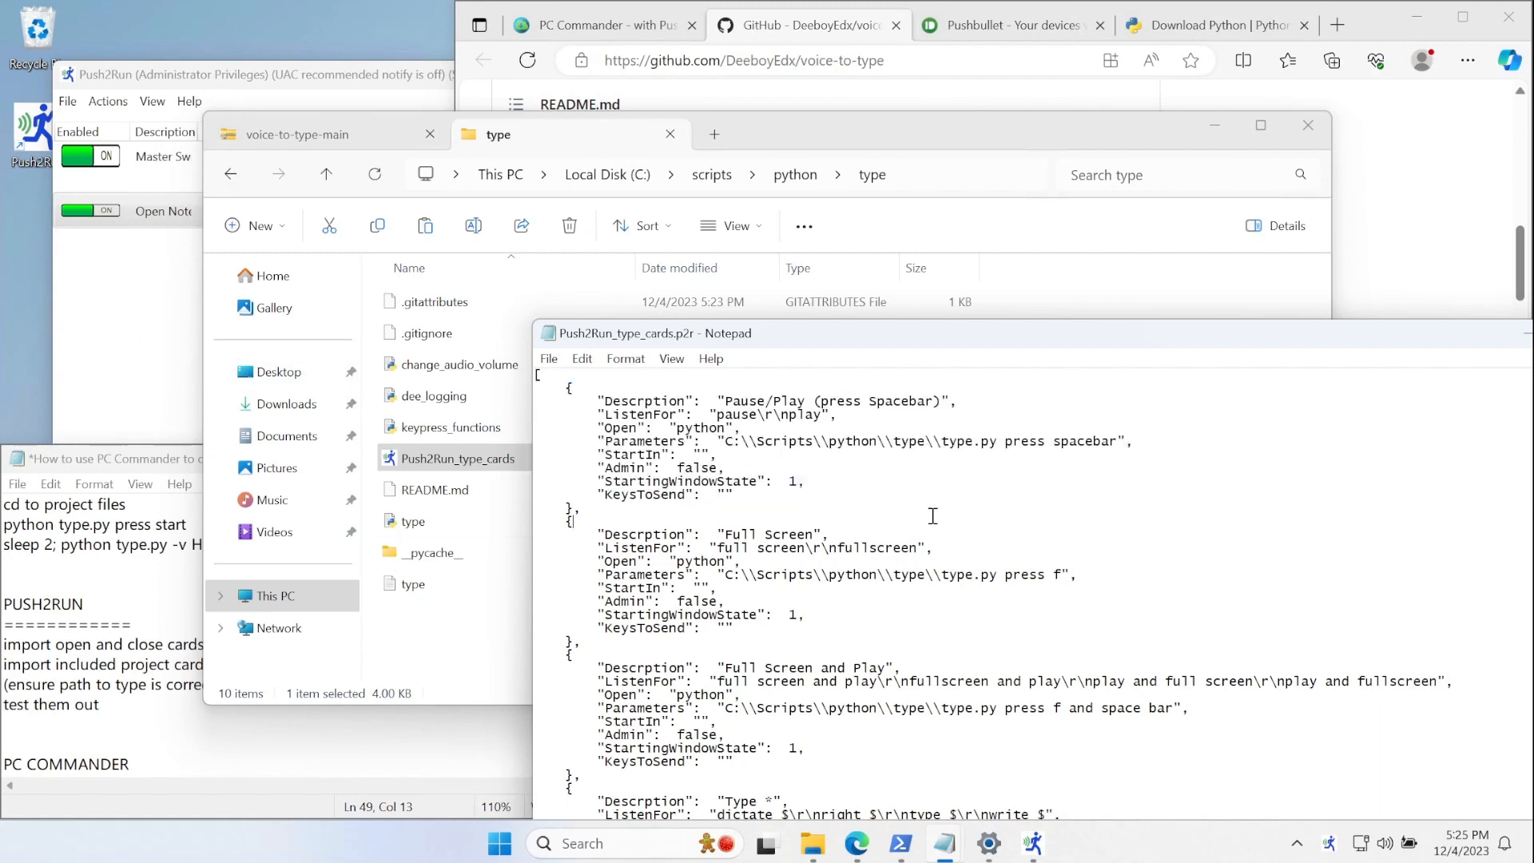
# - Expand the Open a program and Close a program examples on the PC Commander page and copy the Open * card
pyautogui.click(561, 25)
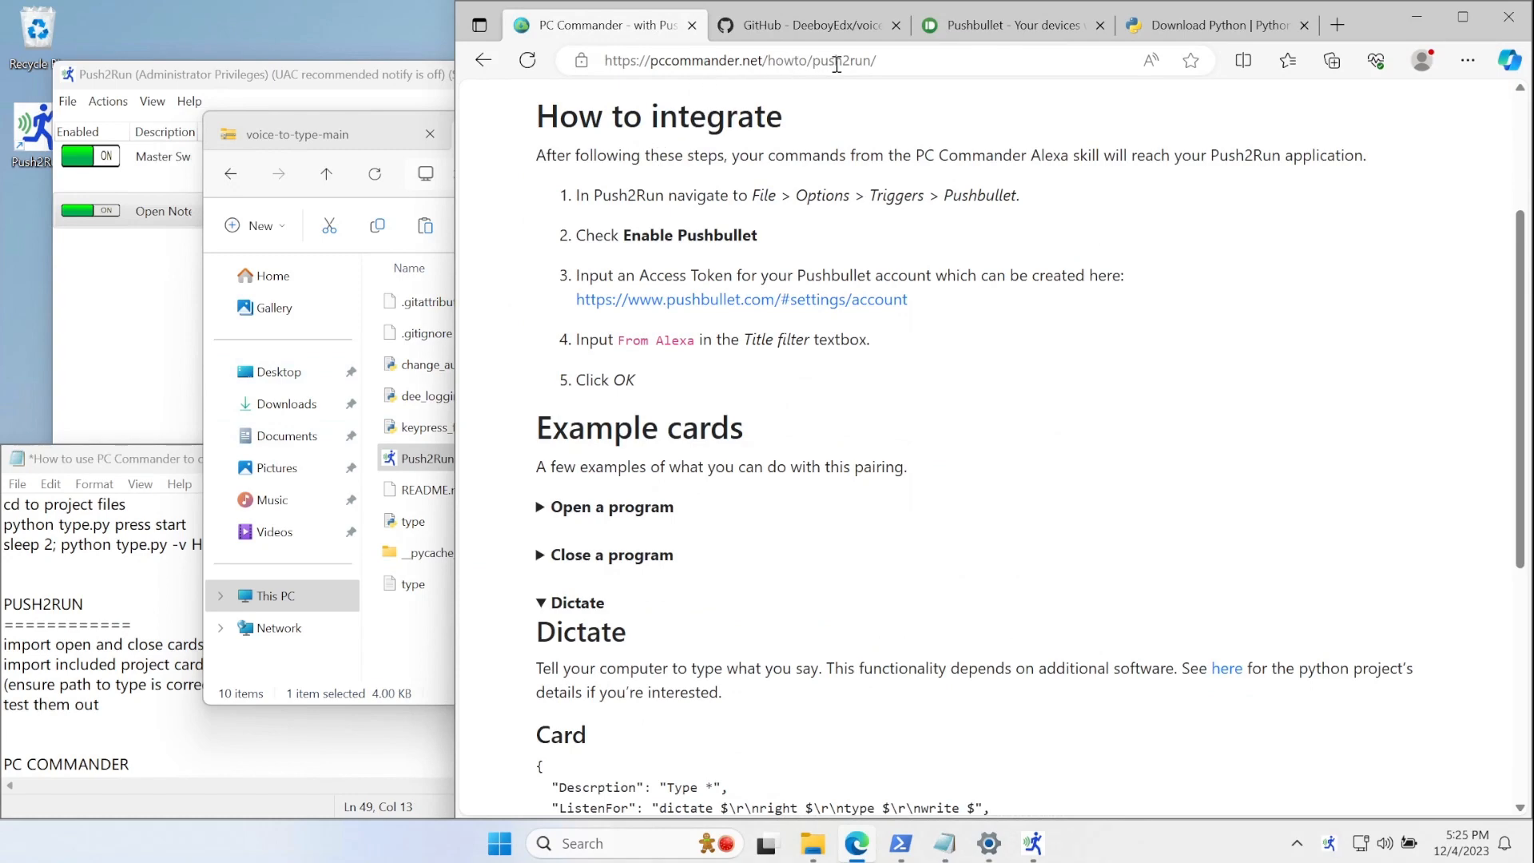
pyautogui.click(638, 556)
pyautogui.click(643, 509)
pyautogui.scroll(-3, 695, 531)
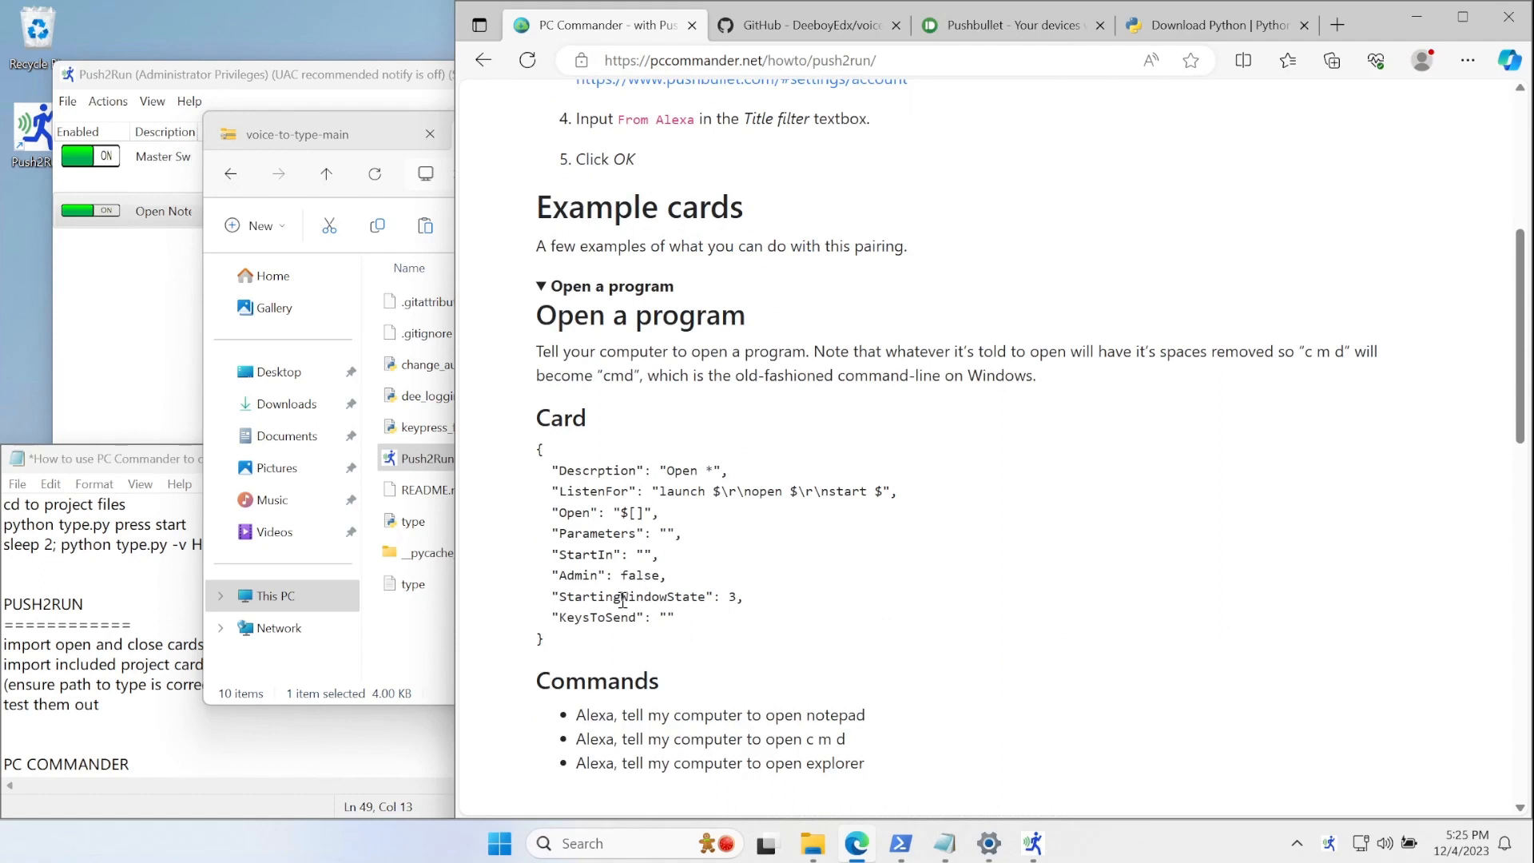
pyautogui.moveTo(587, 647); pyautogui.dragTo(540, 450)
pyautogui.hotkey('ctrl', 'c')
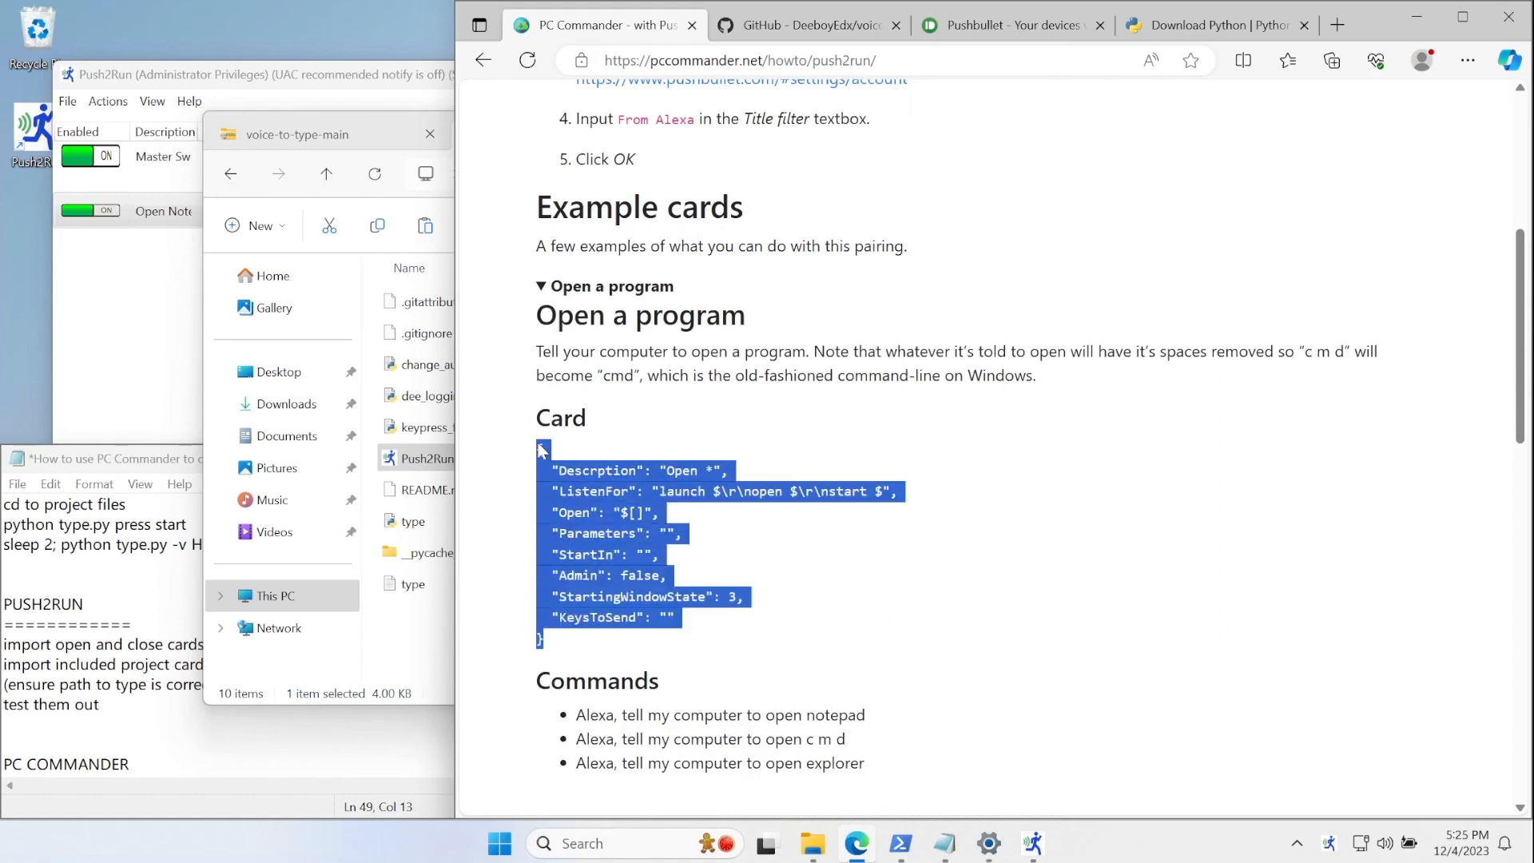
# - Insert the copied Open * card after the opening bracket in Push2Run_type_cards.p2r, followed by a comma and a new line
pyautogui.hotkey('alt', 'Tab')
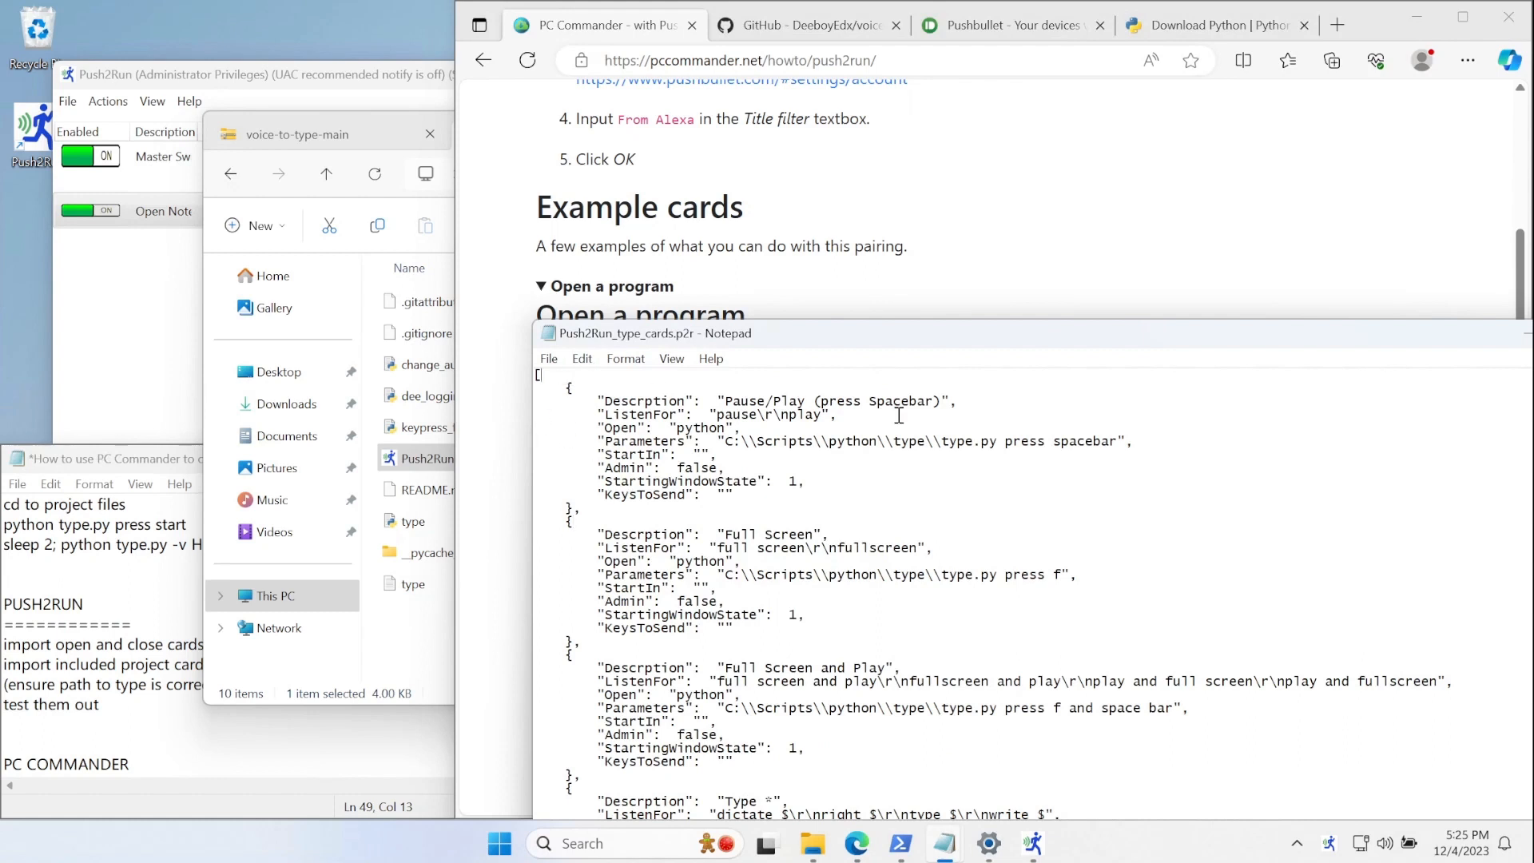
pyautogui.press('Return')
pyautogui.hotkey('ctrl', 'v')
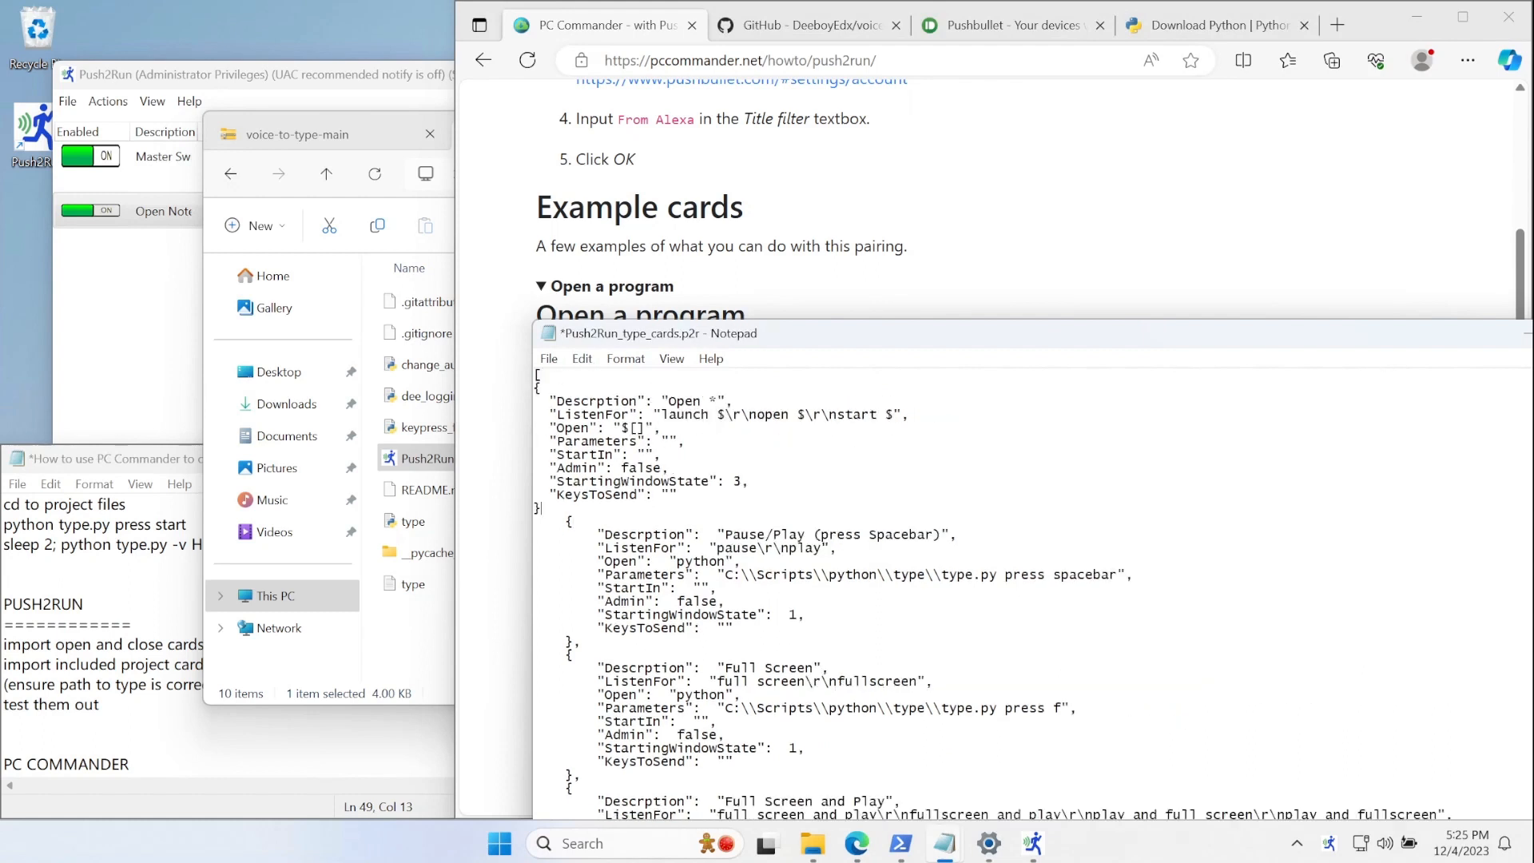
pyautogui.press('Return')
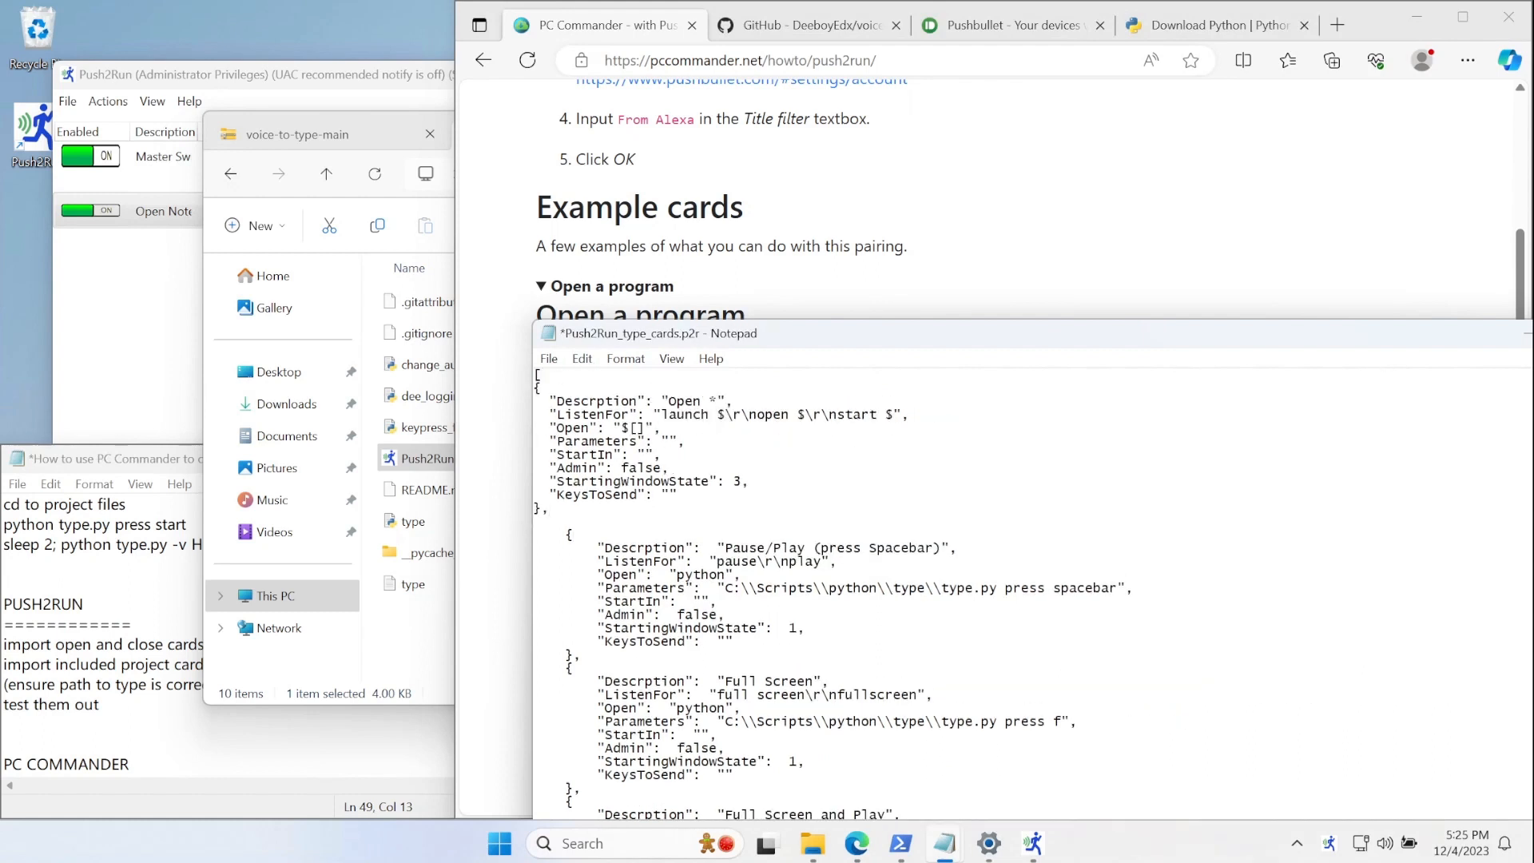
# - Copy the Exit * card from the Close a program example and paste it below the Open * card, followed by a comma
pyautogui.click(1019, 211)
pyautogui.scroll(-4, 775, 465)
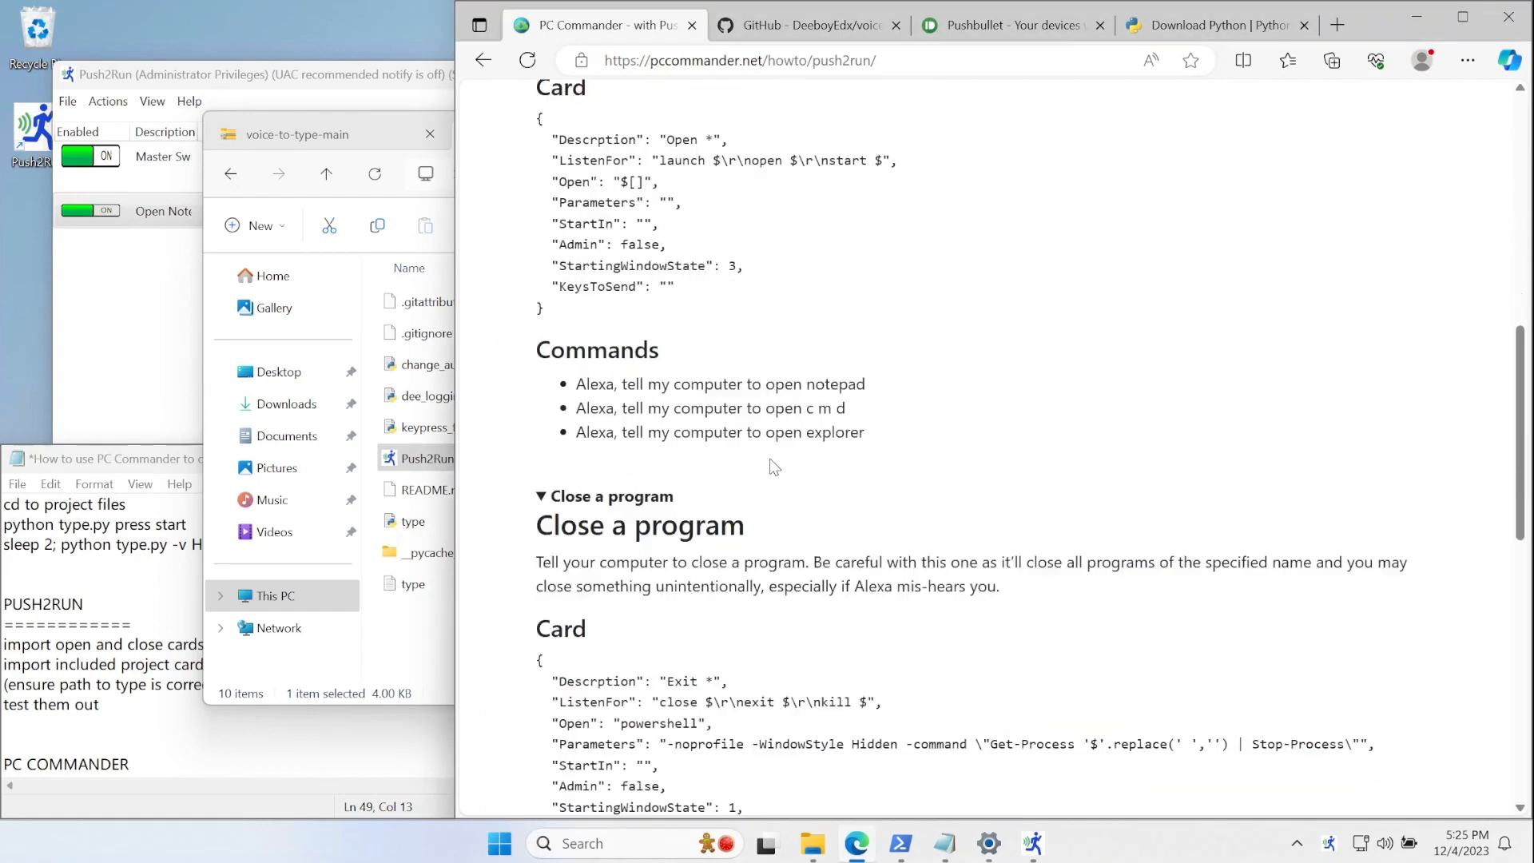
pyautogui.scroll(-2, 774, 466)
pyautogui.moveTo(547, 740); pyautogui.dragTo(539, 561)
pyautogui.hotkey('ctrl', 'c')
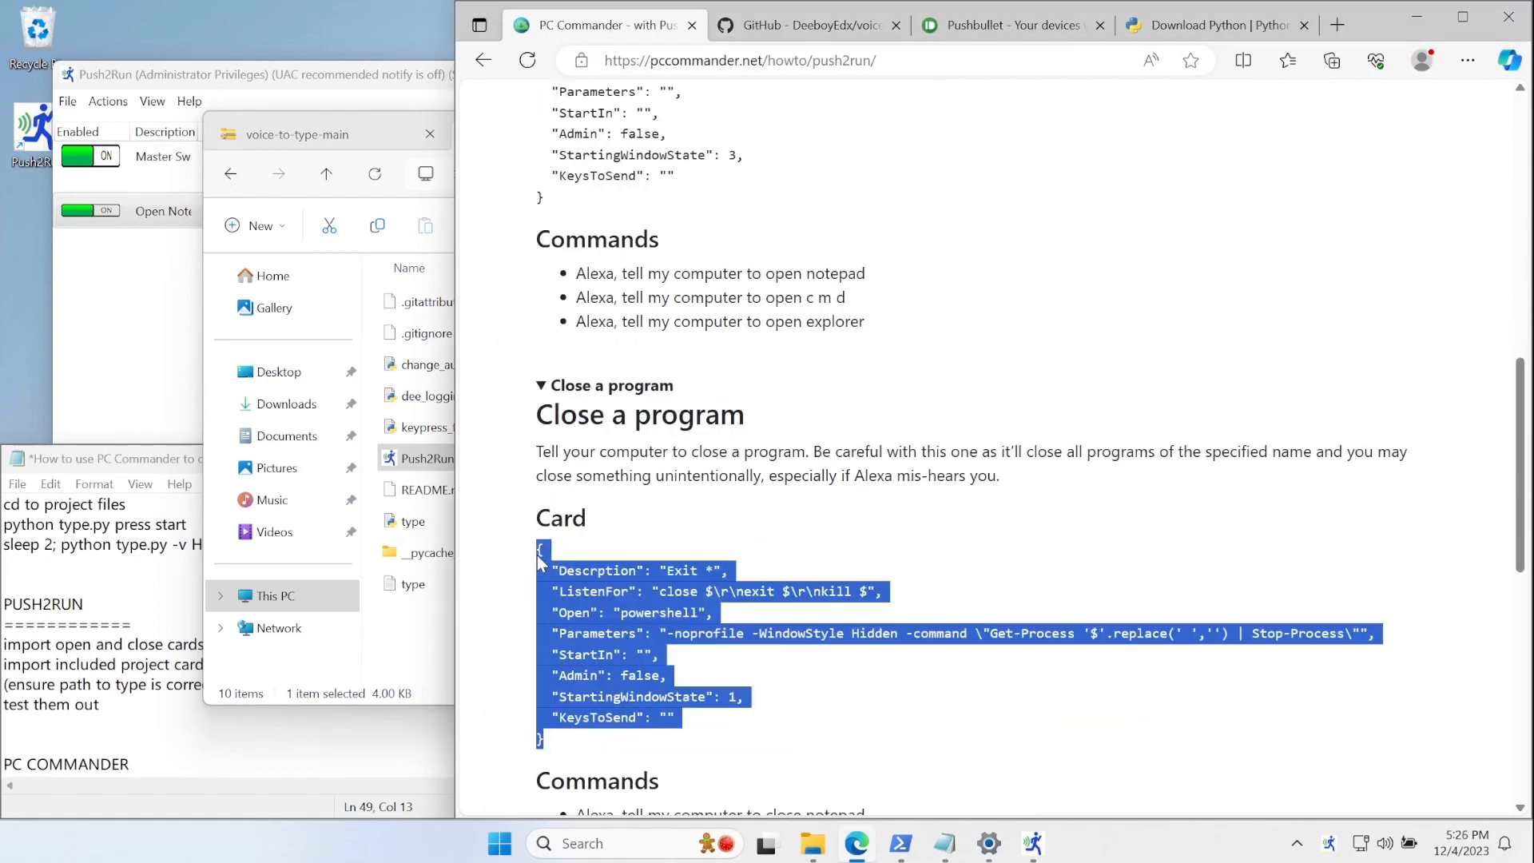
pyautogui.hotkey('alt', 'Tab')
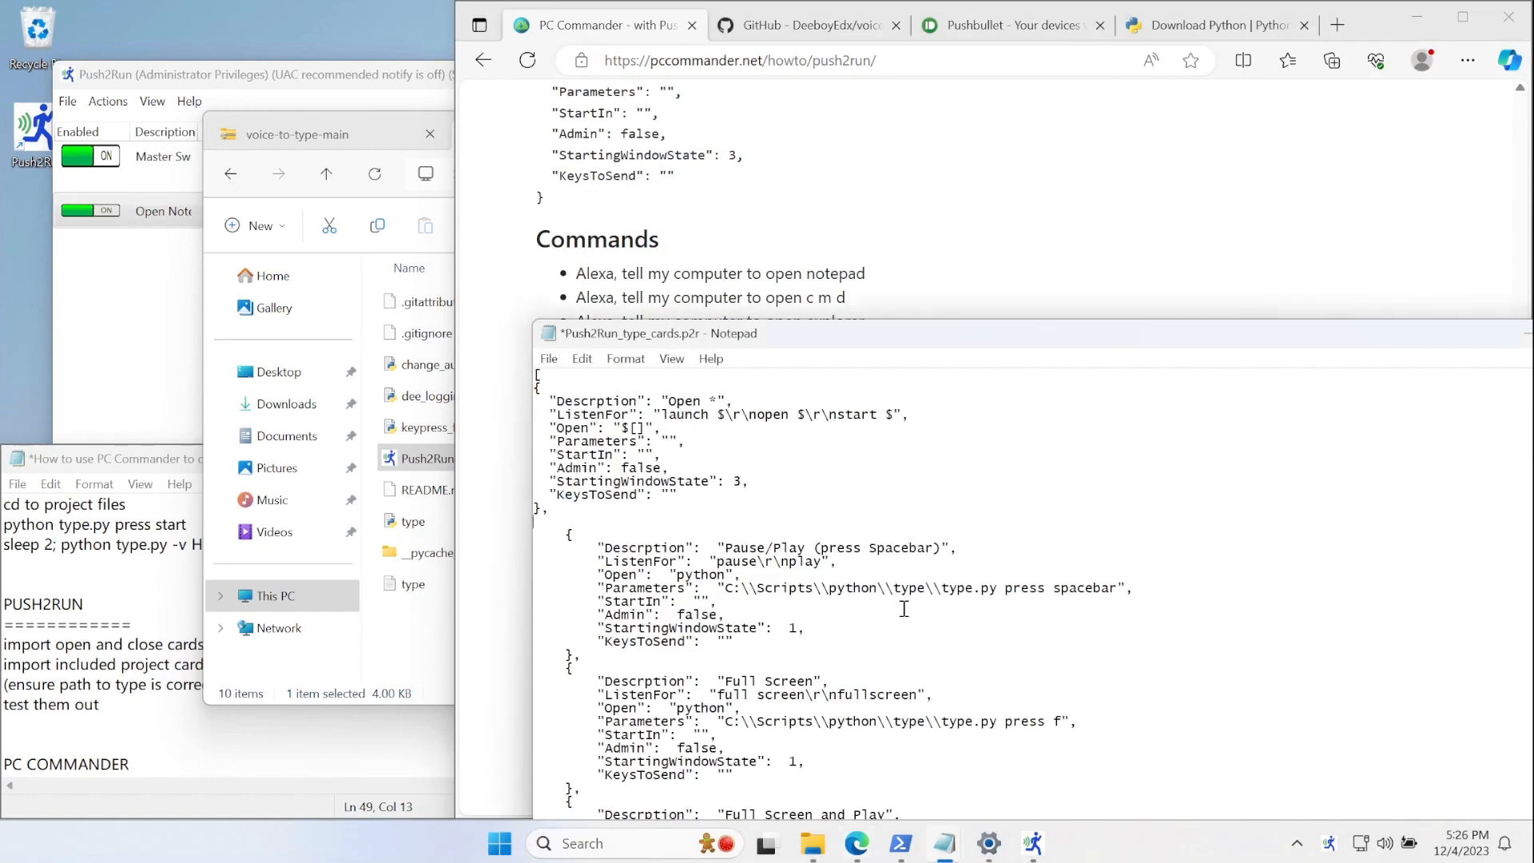
pyautogui.hotkey('ctrl', 'v')
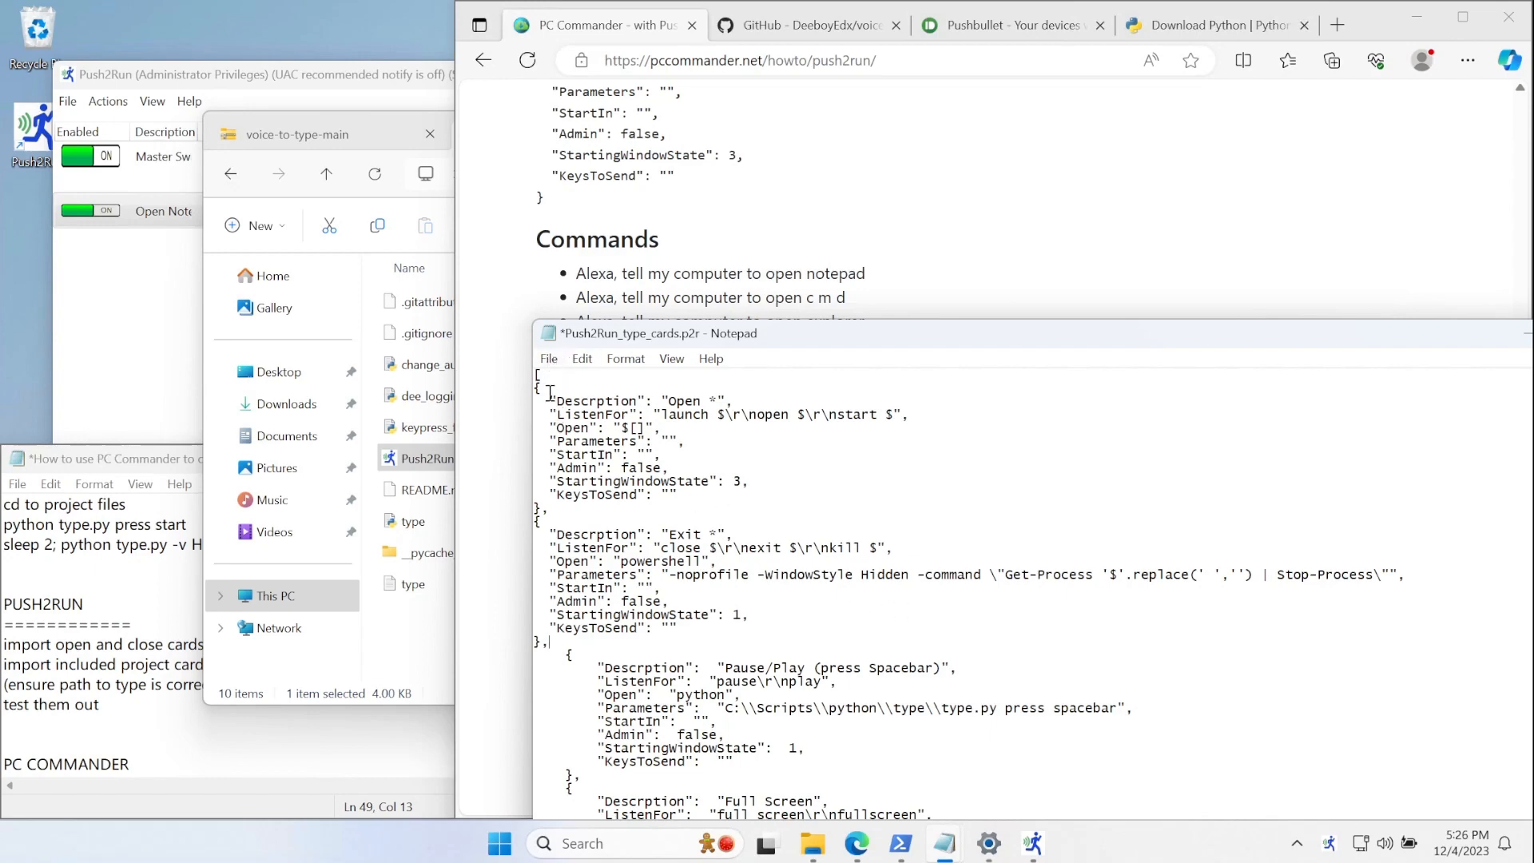
# - Examine the description and the Open value of the Open a program card on the PC Commander page
pyautogui.click(843, 196)
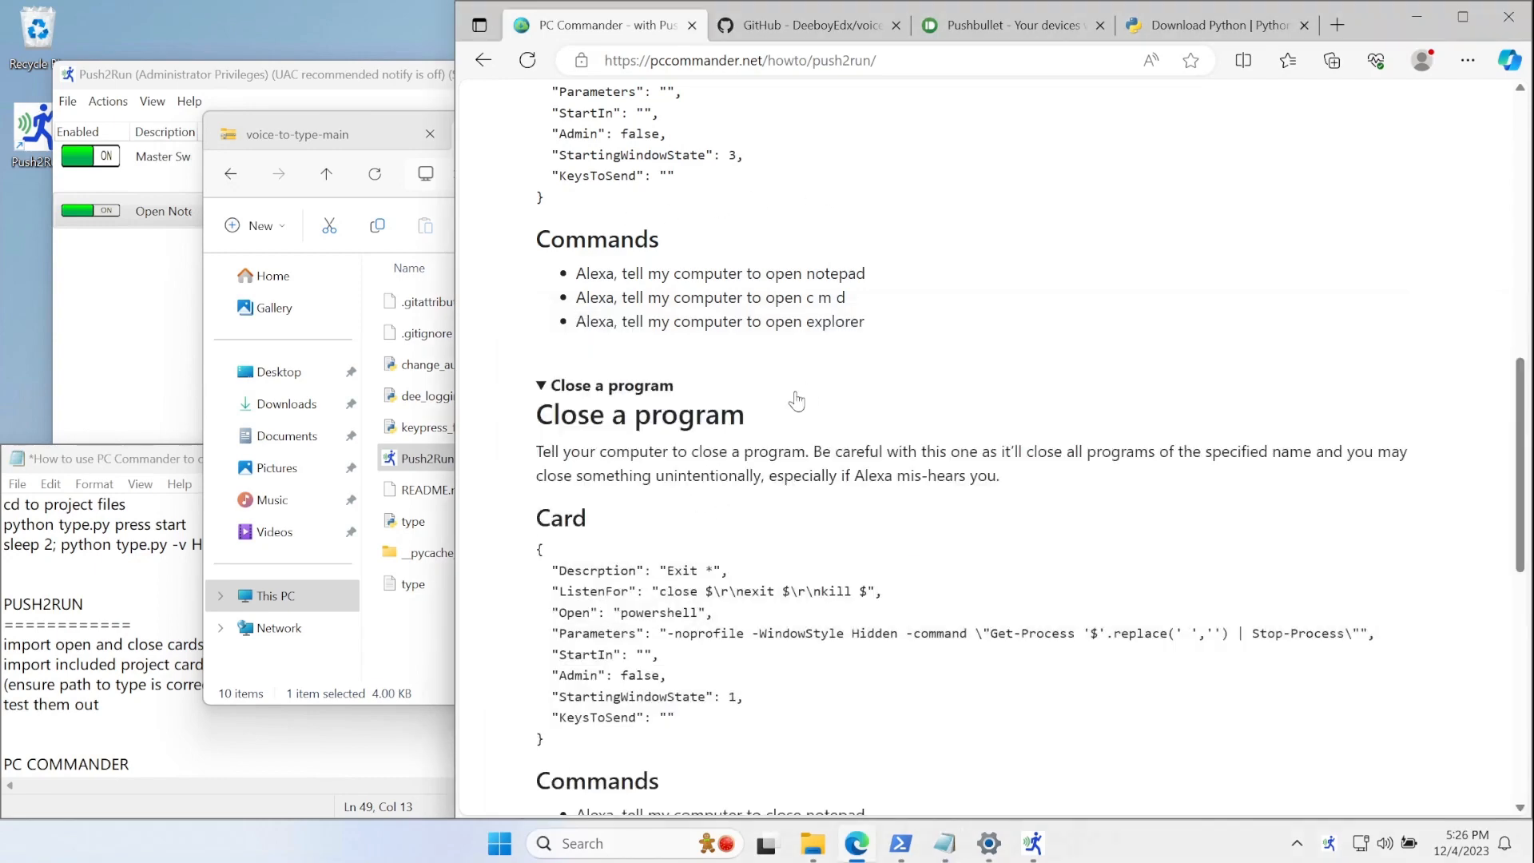
pyautogui.scroll(4, 799, 408)
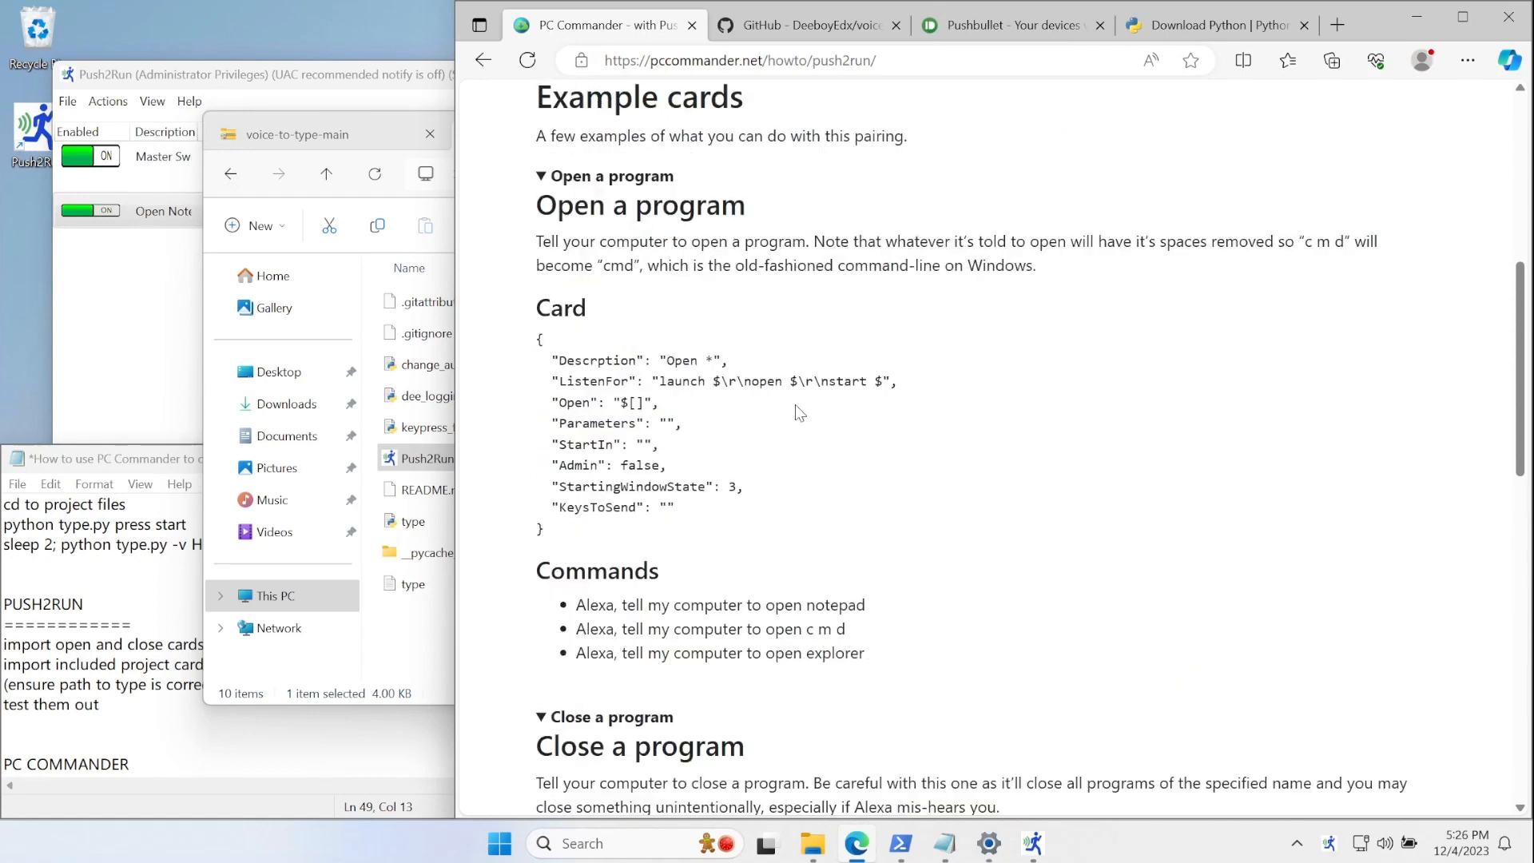
pyautogui.doubleClick(677, 361)
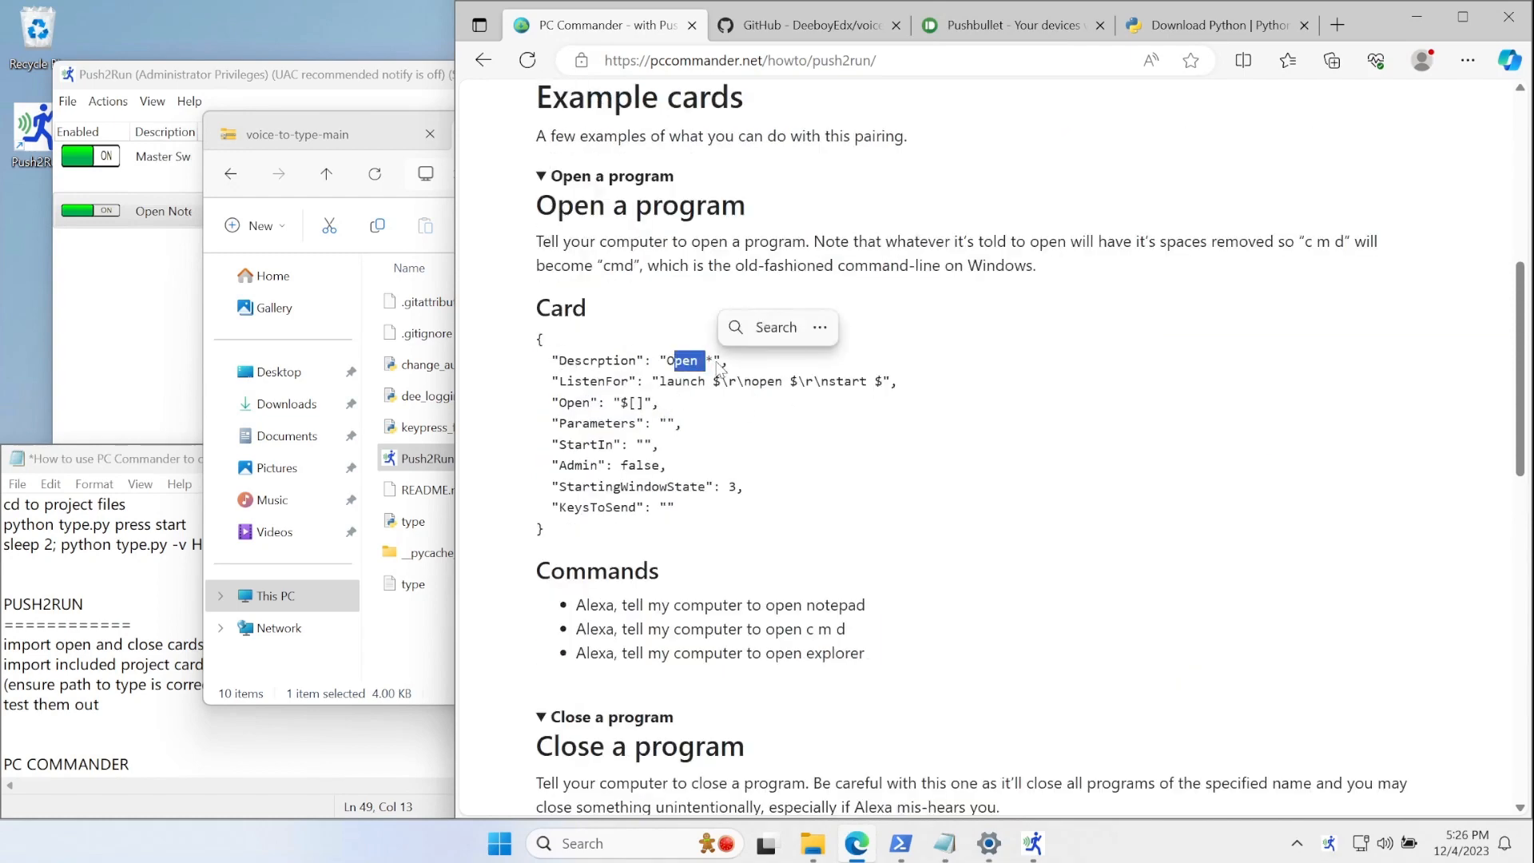
pyautogui.click(716, 361)
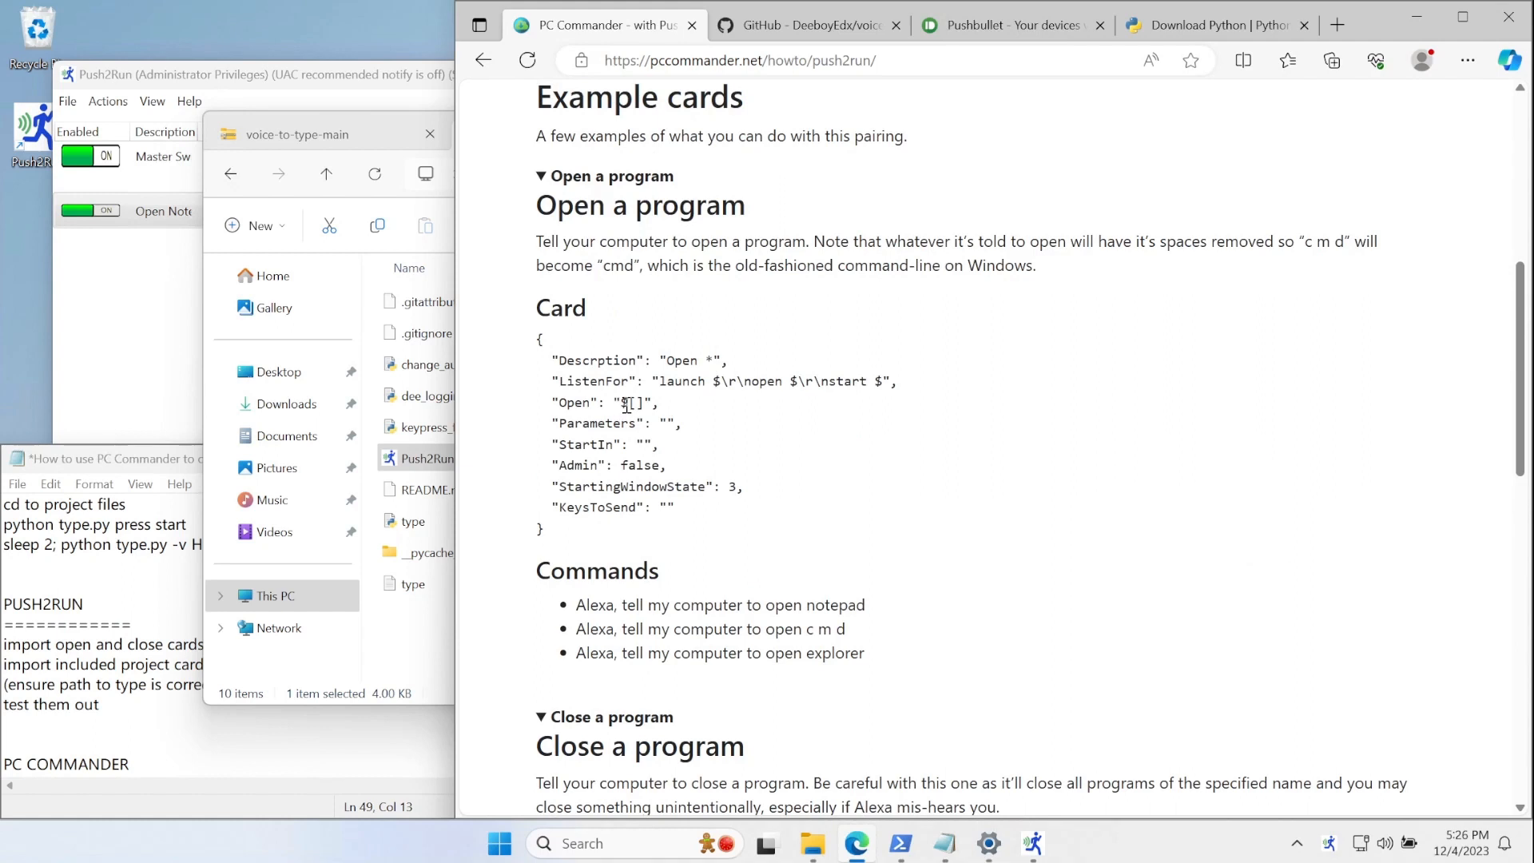
pyautogui.moveTo(624, 410); pyautogui.dragTo(644, 408)
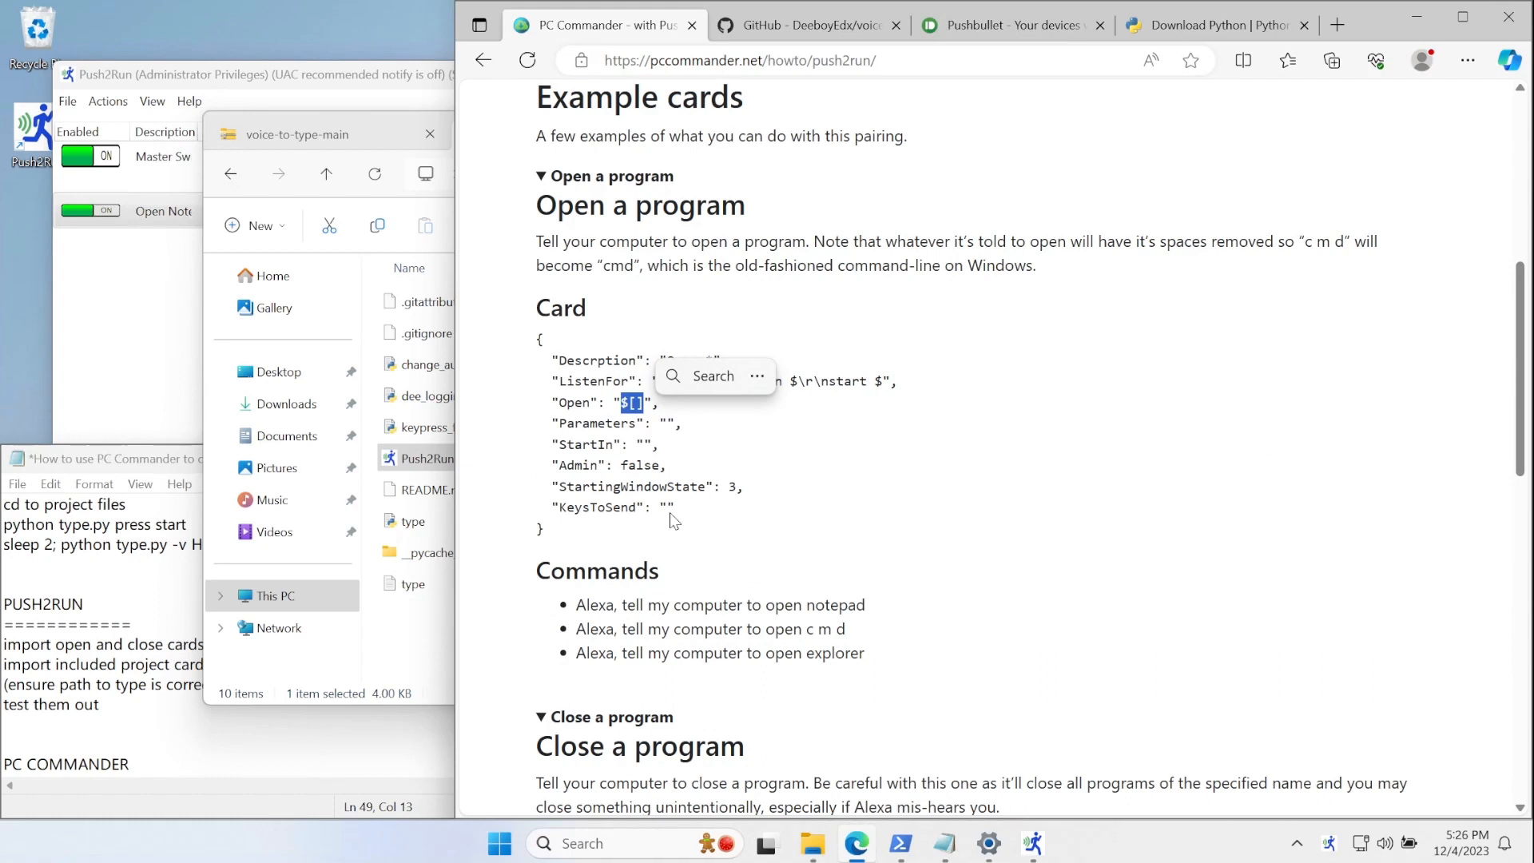
# - Launch cmd through the Run dialog and close the Command Prompt with the exit command
pyautogui.press('super+r')
pyautogui.write('cmd')
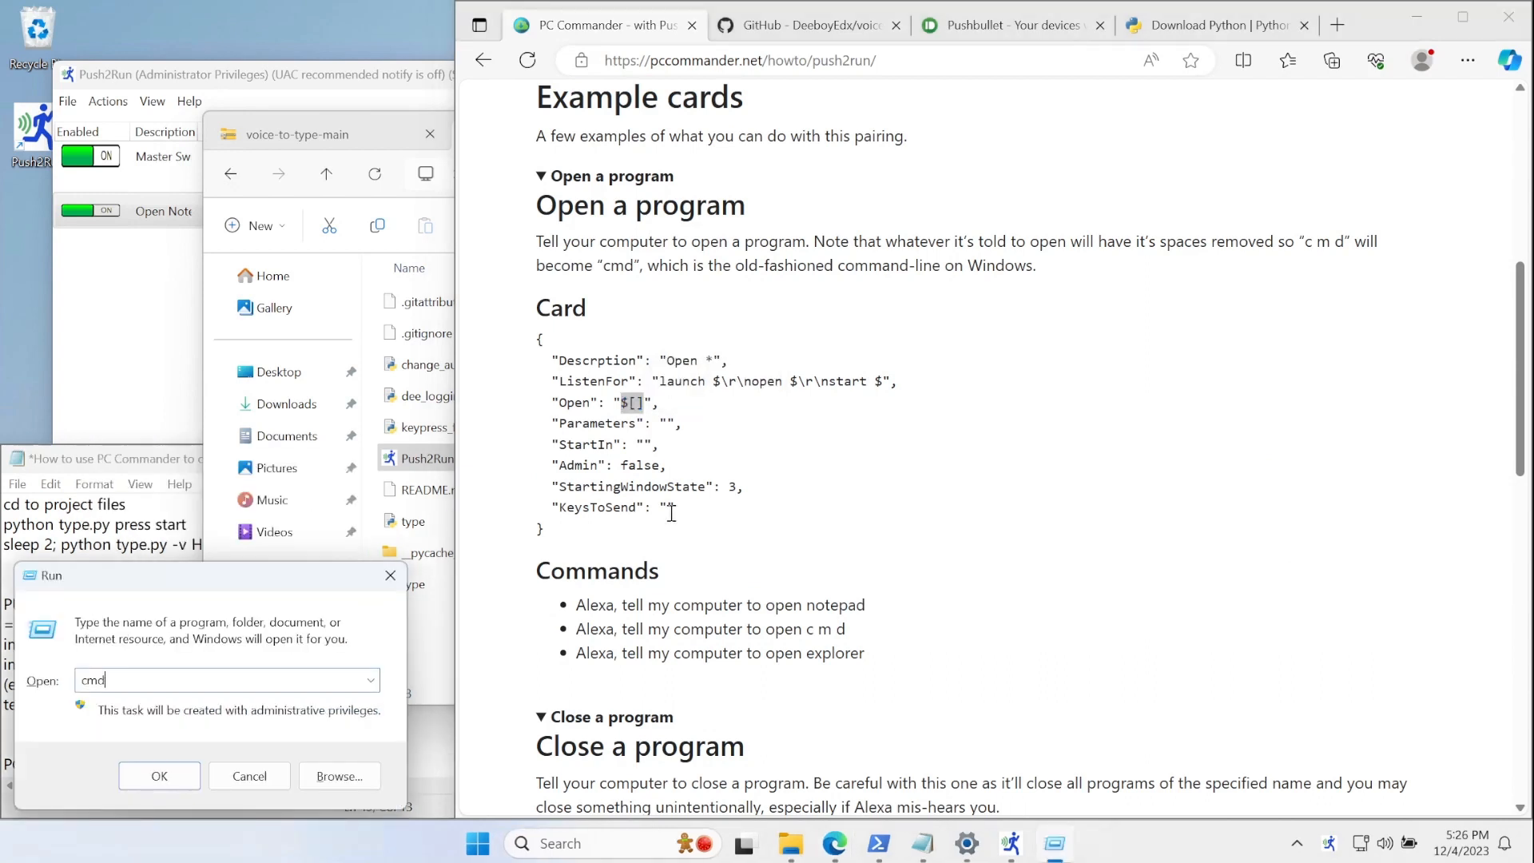
pyautogui.press('Return')
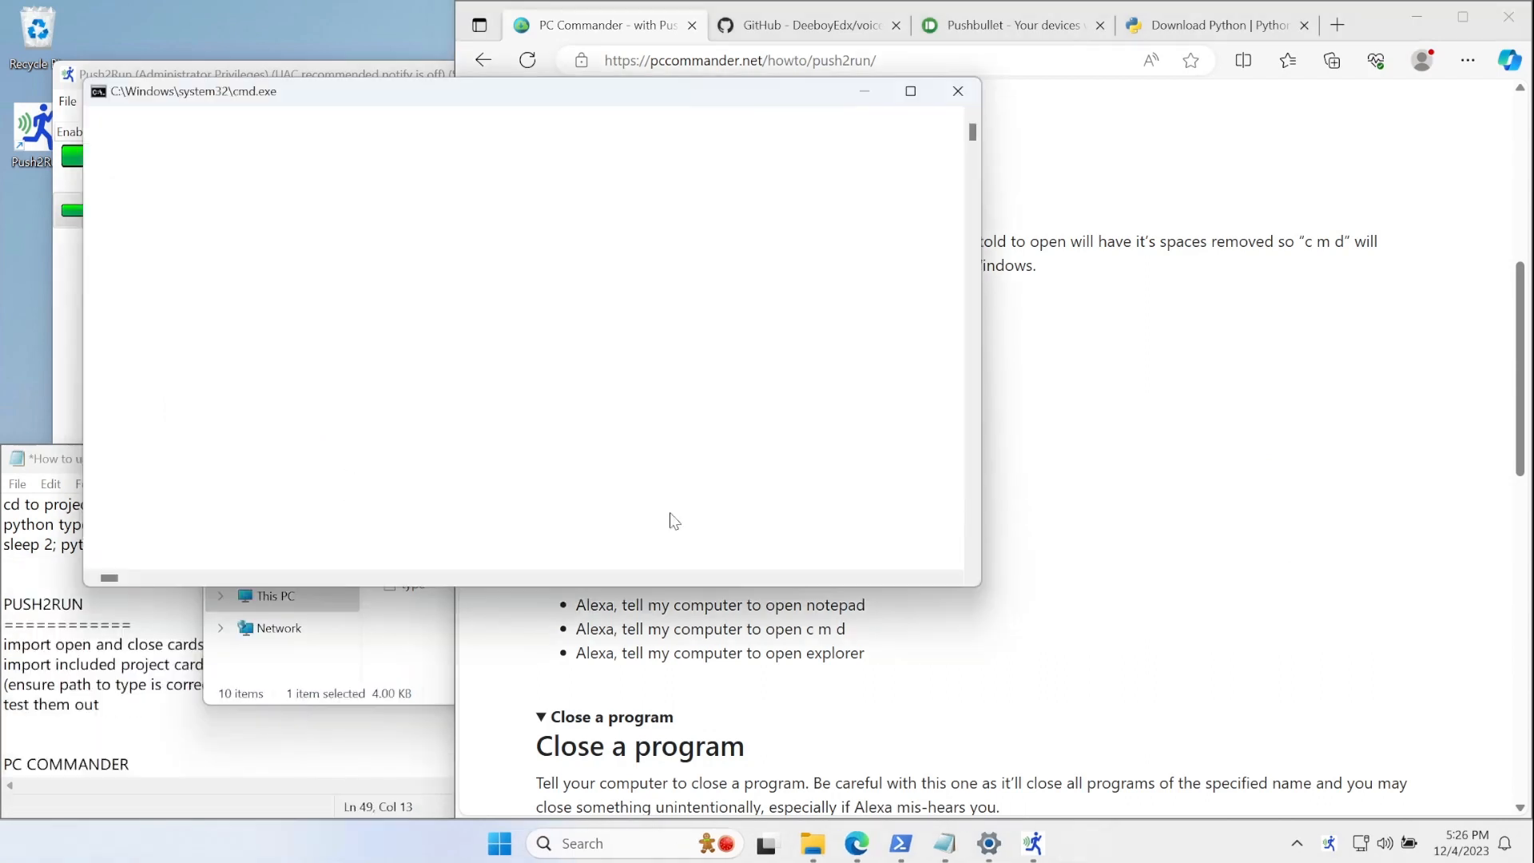
pyautogui.write('exit')
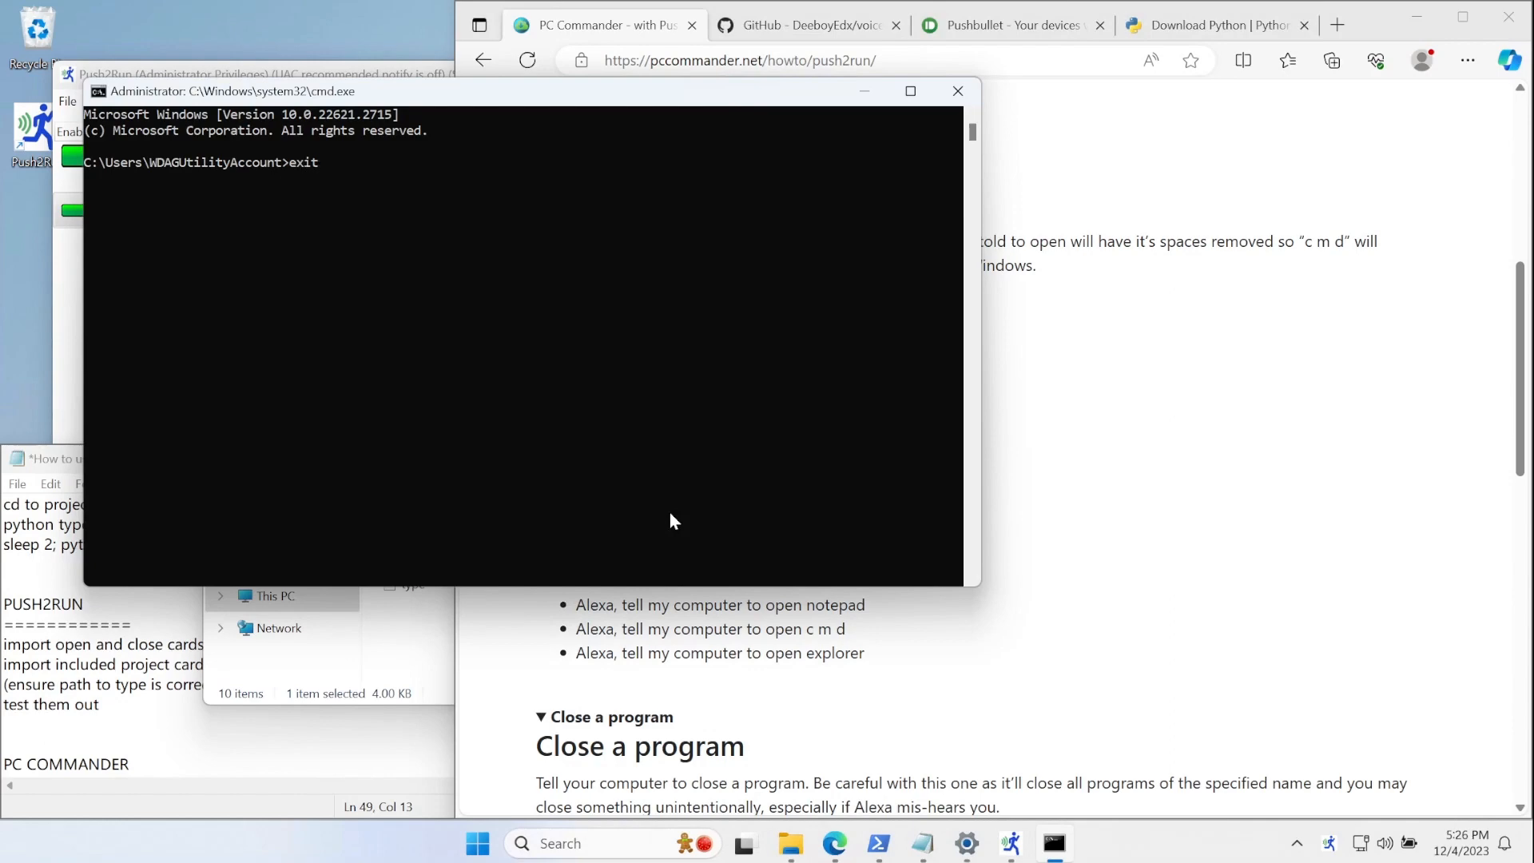
pyautogui.press('Return')
# - Review the Close a program card on the web page and save the edited Push2Run_type_cards.p2r in Notepad
pyautogui.scroll(-5, 671, 513)
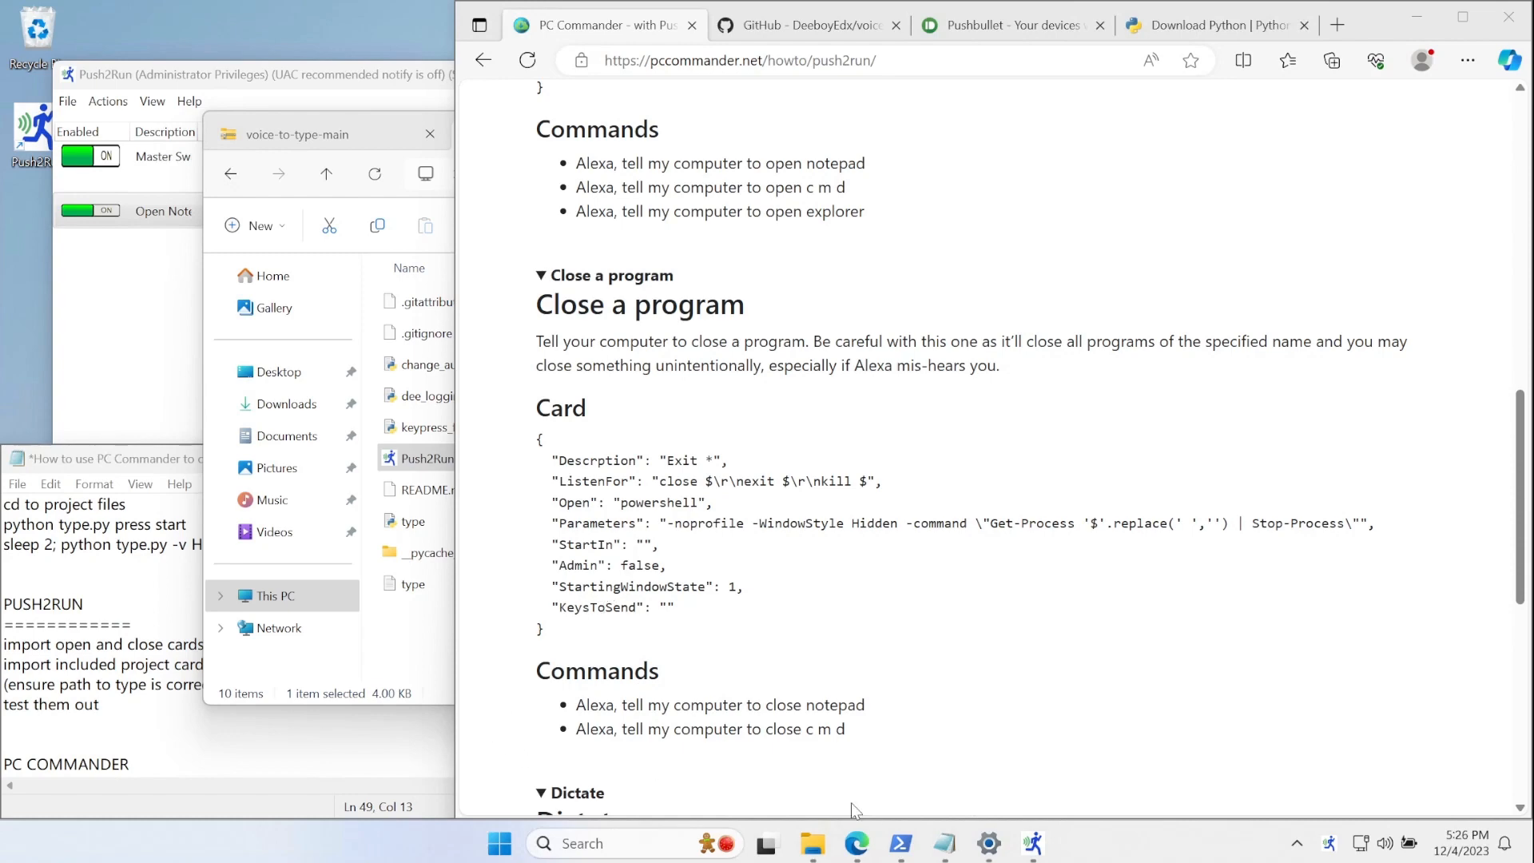
pyautogui.moveTo(952, 848)
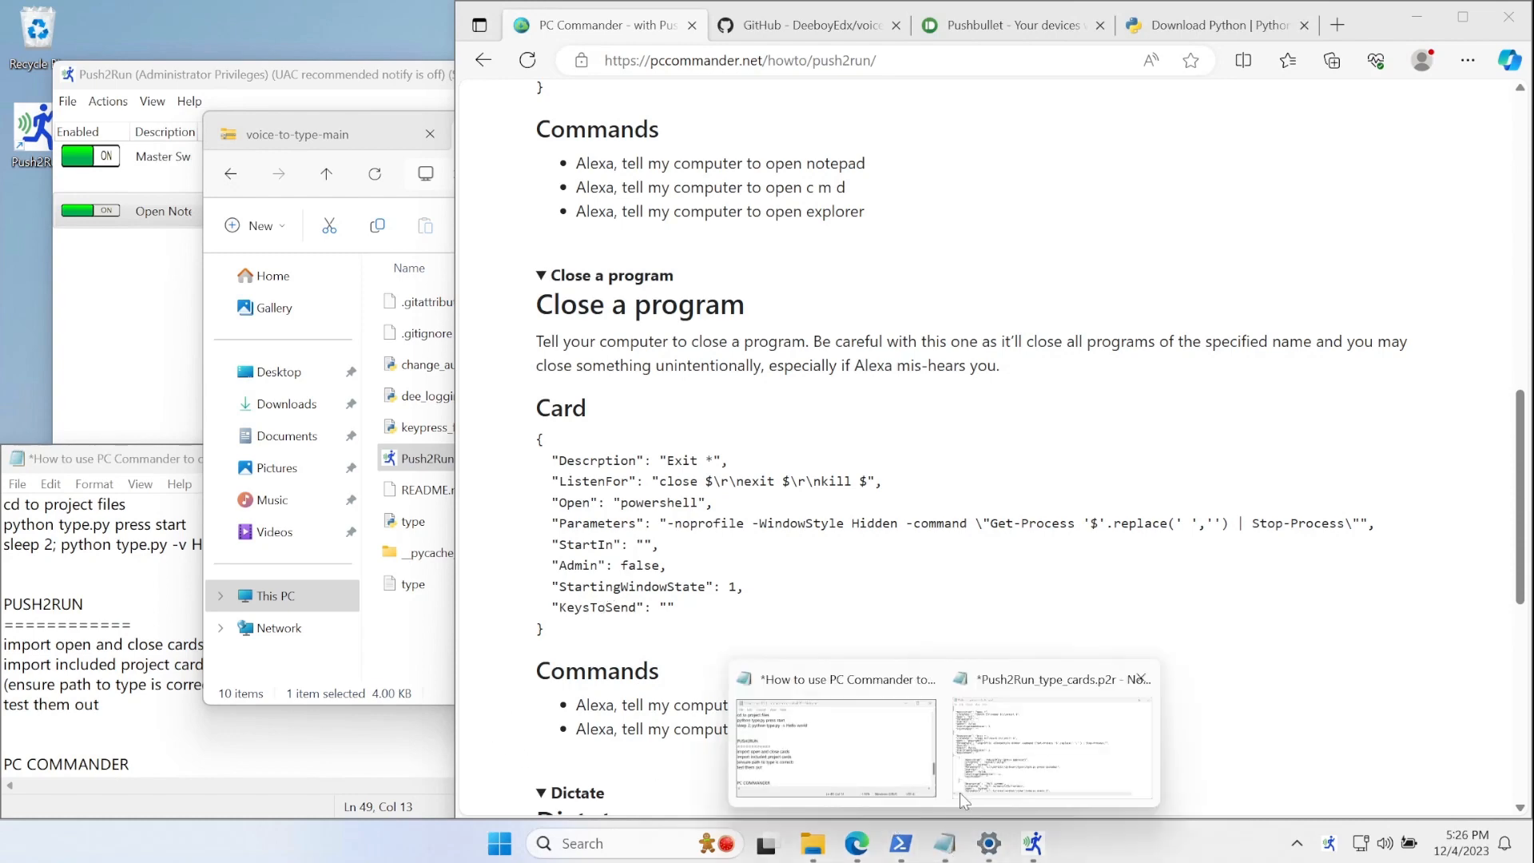
pyautogui.click(976, 769)
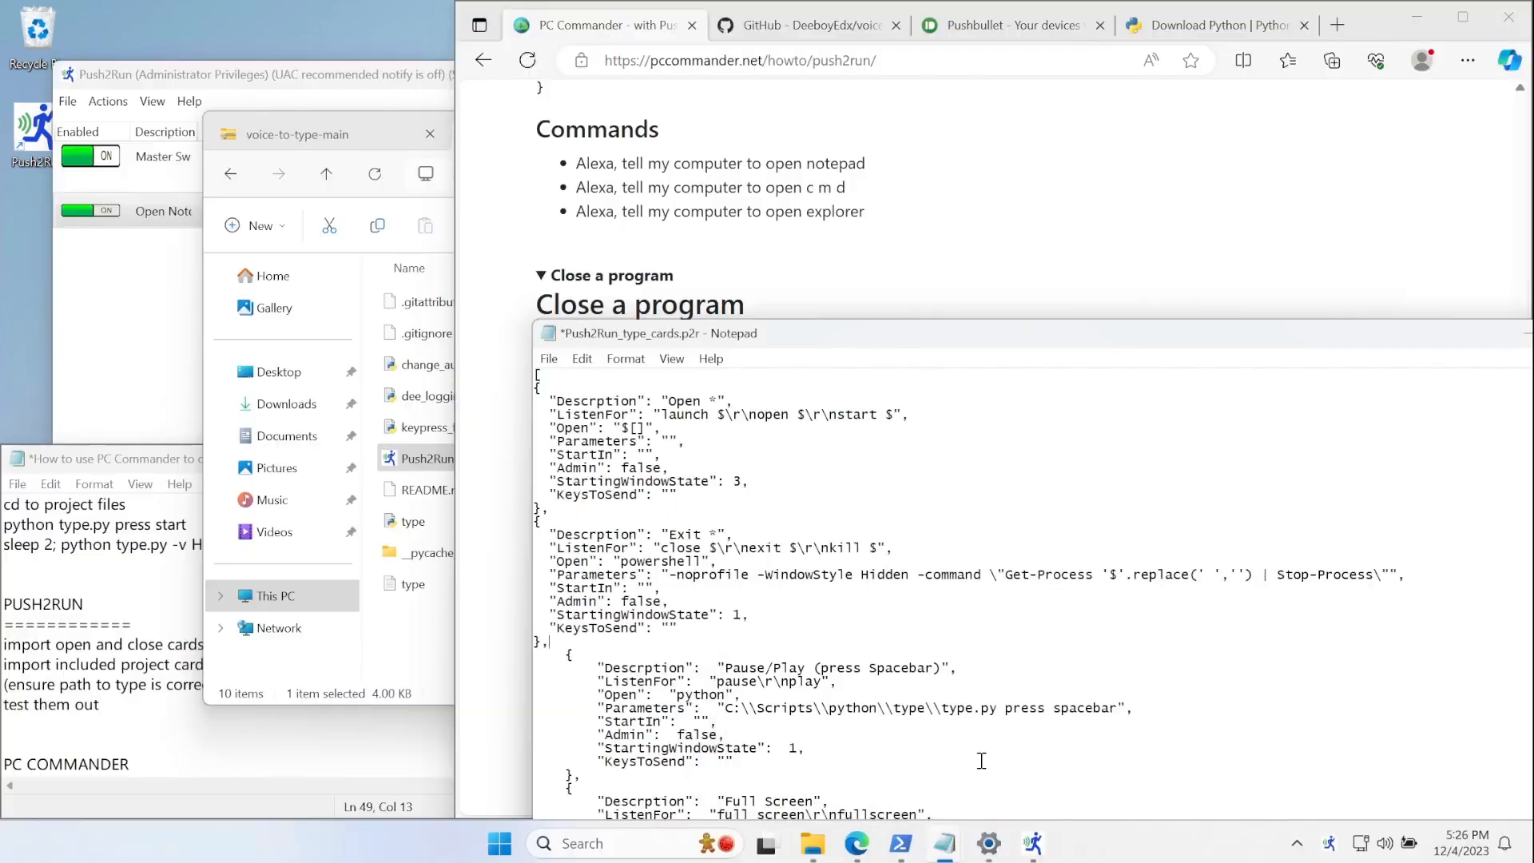
pyautogui.click(559, 361)
pyautogui.click(615, 446)
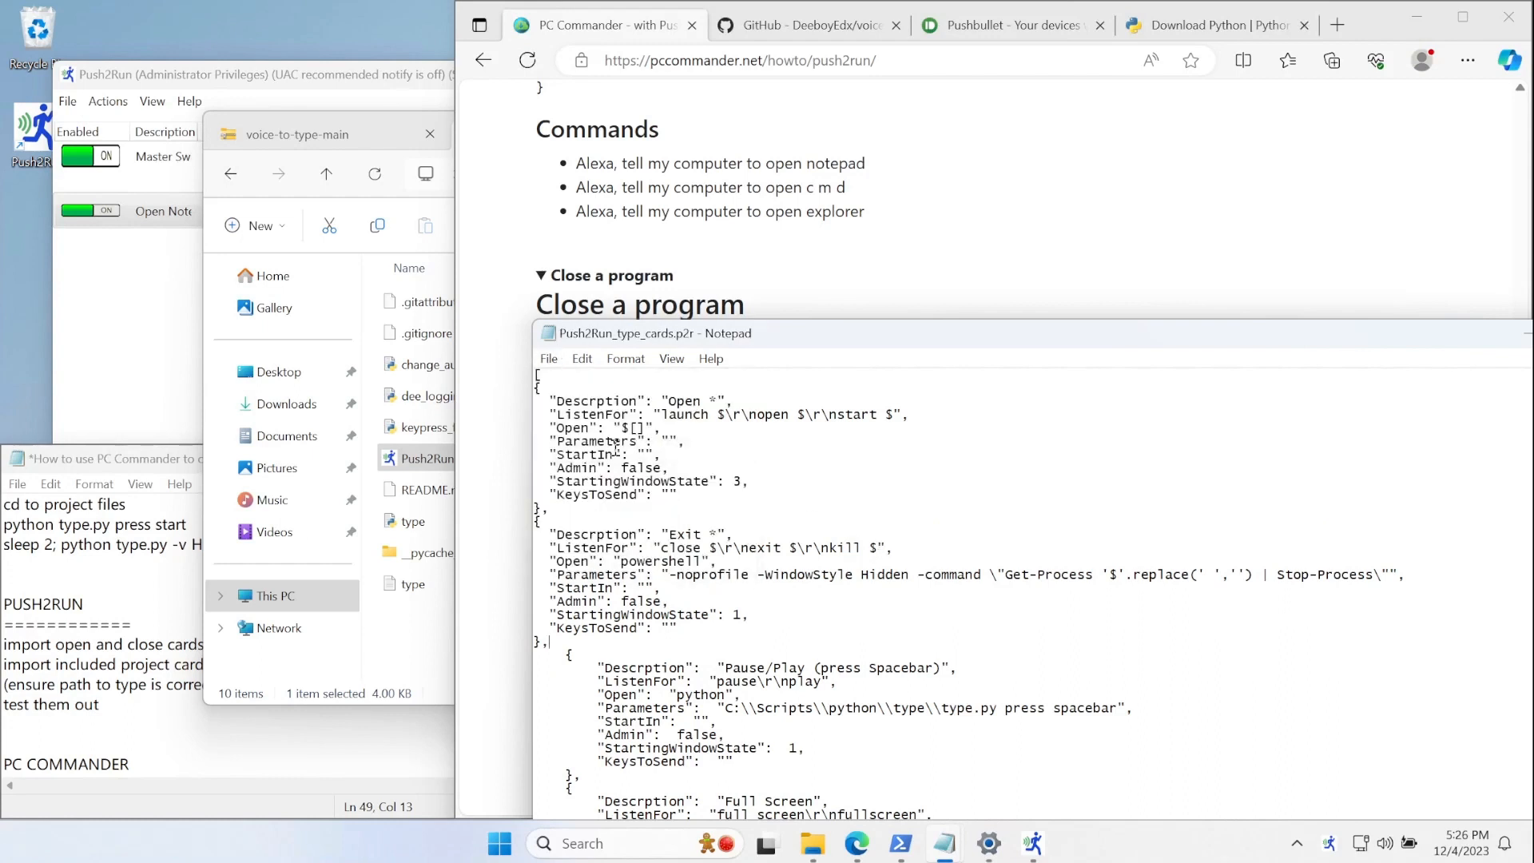
# - Import Push2Run_type_cards from the type folder into Push2Run's card list and widen the list's Description column
pyautogui.click(380, 636)
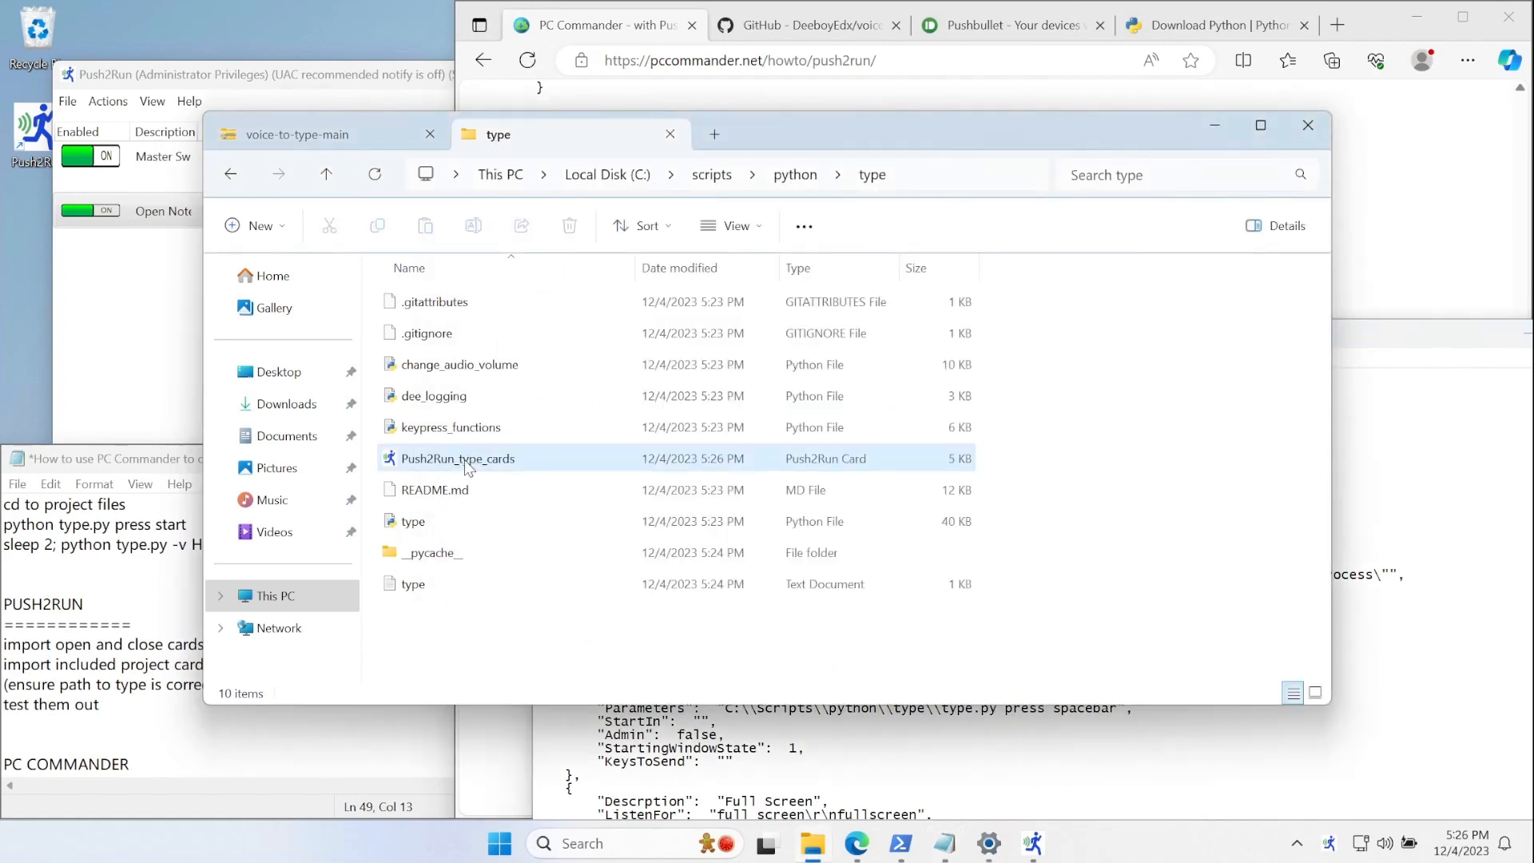
pyautogui.moveTo(461, 461); pyautogui.dragTo(117, 330)
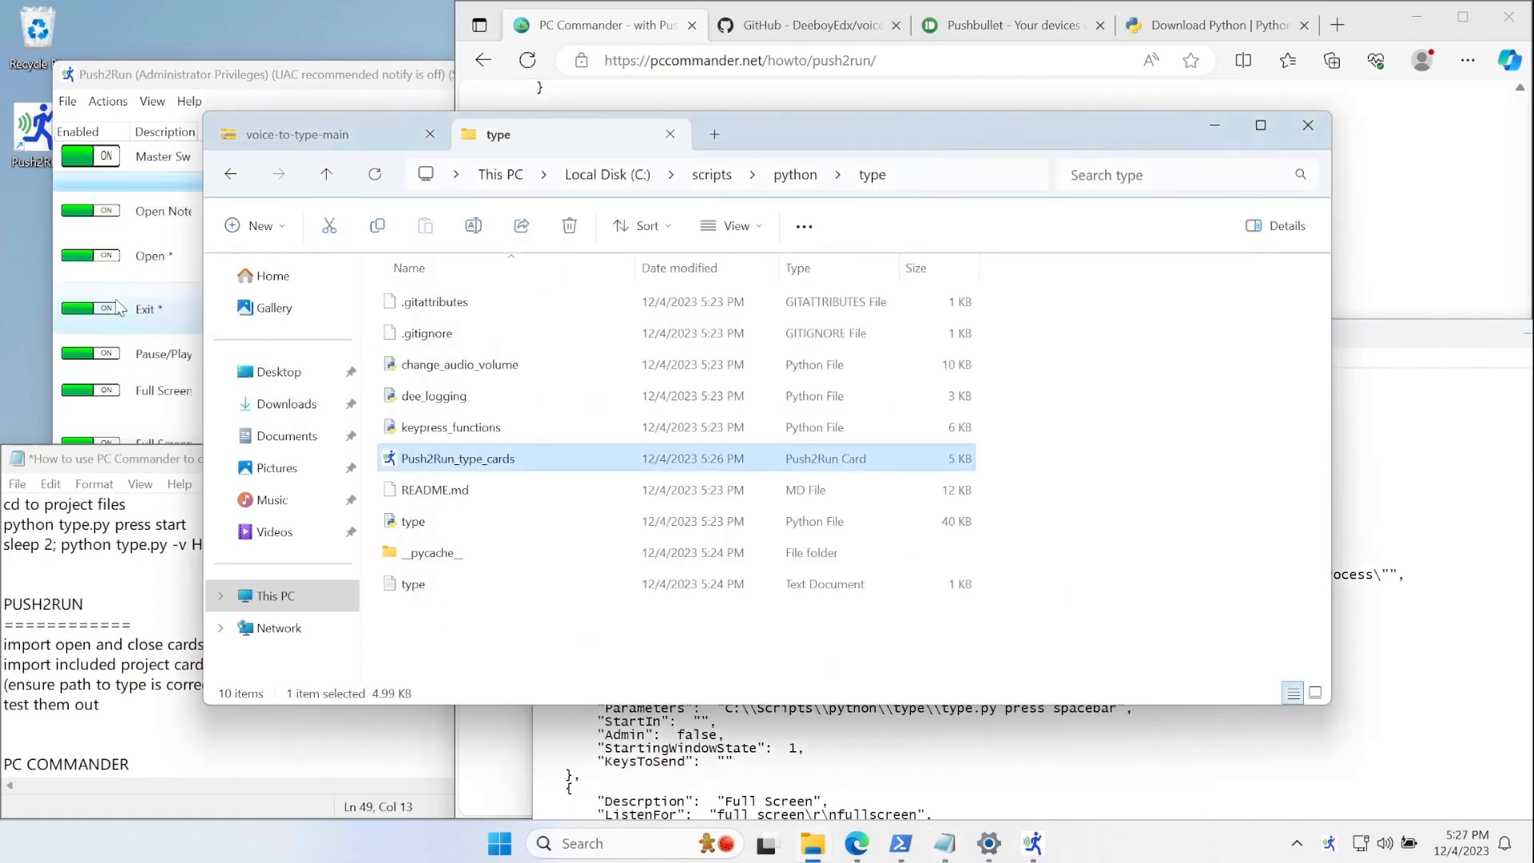
pyautogui.click(241, 82)
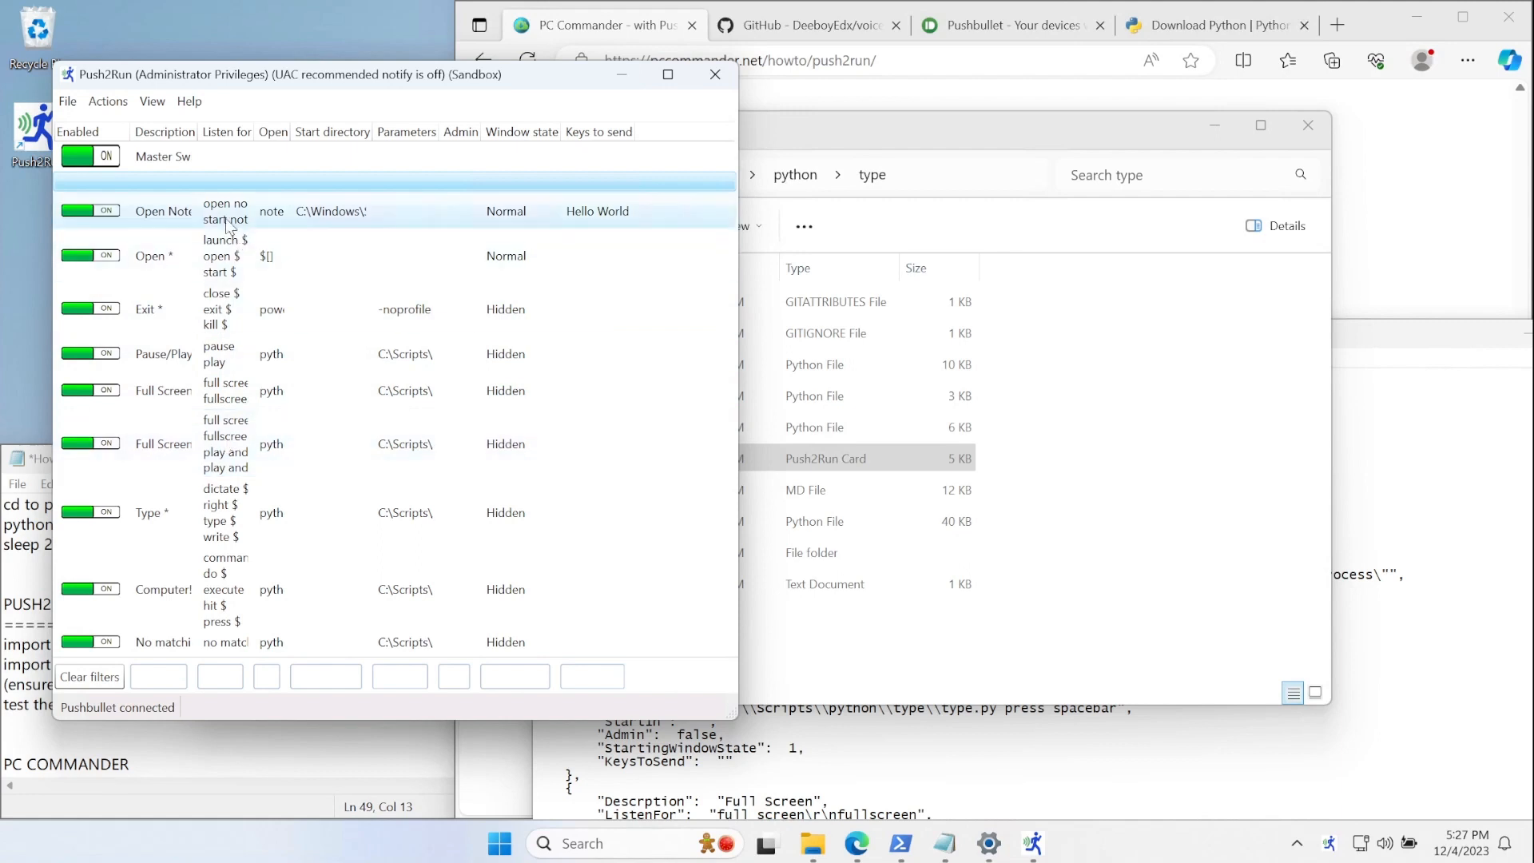
pyautogui.moveTo(197, 131); pyautogui.dragTo(295, 131)
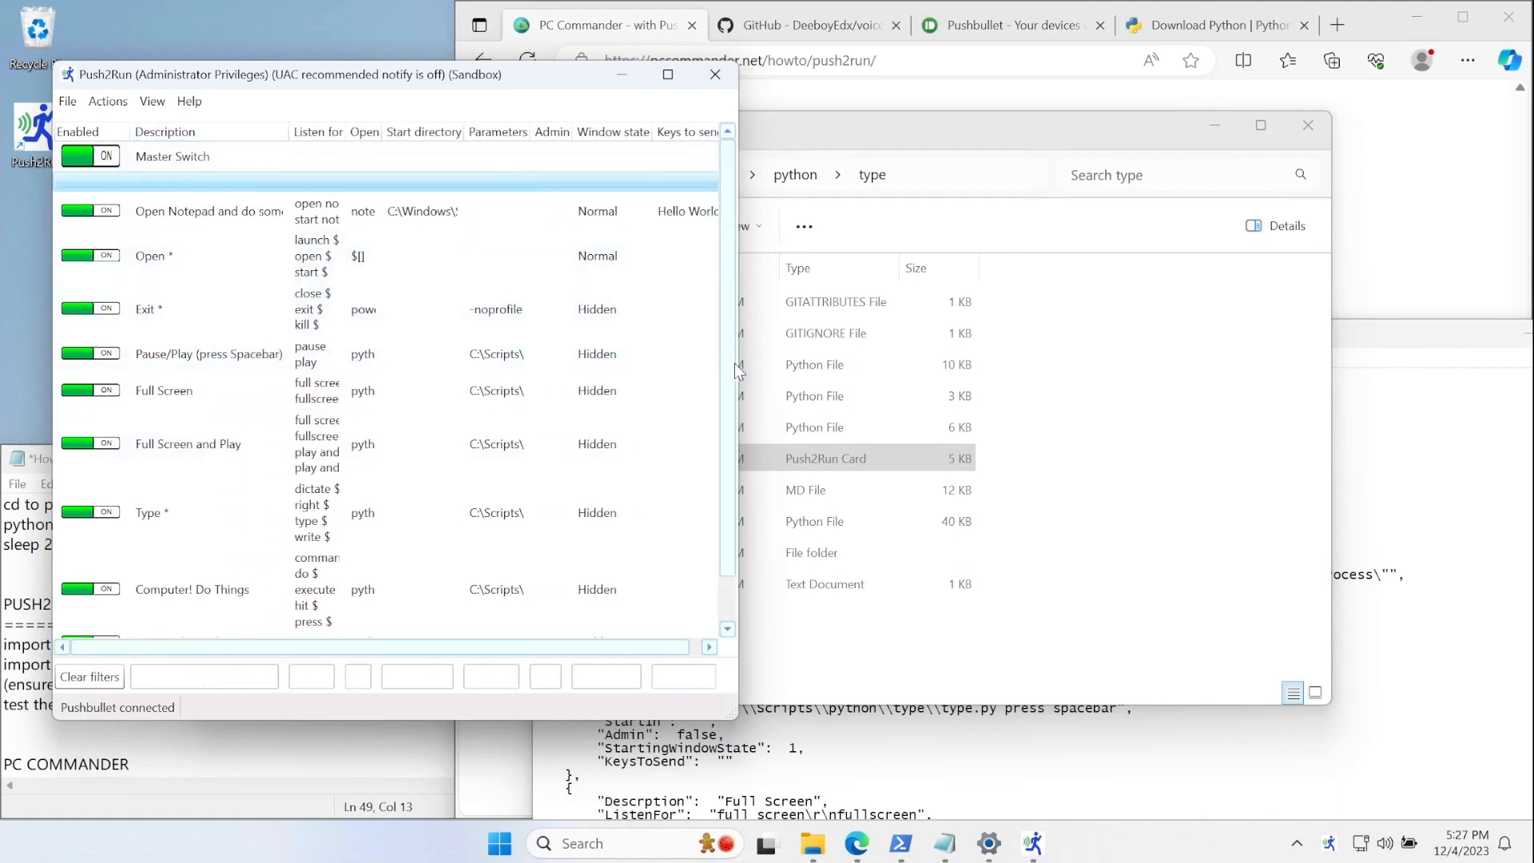
# - Widen the card list window and check the Pause/Play card's Parameters path against the PowerShell working folder
pyautogui.moveTo(736, 369); pyautogui.dragTo(880, 364)
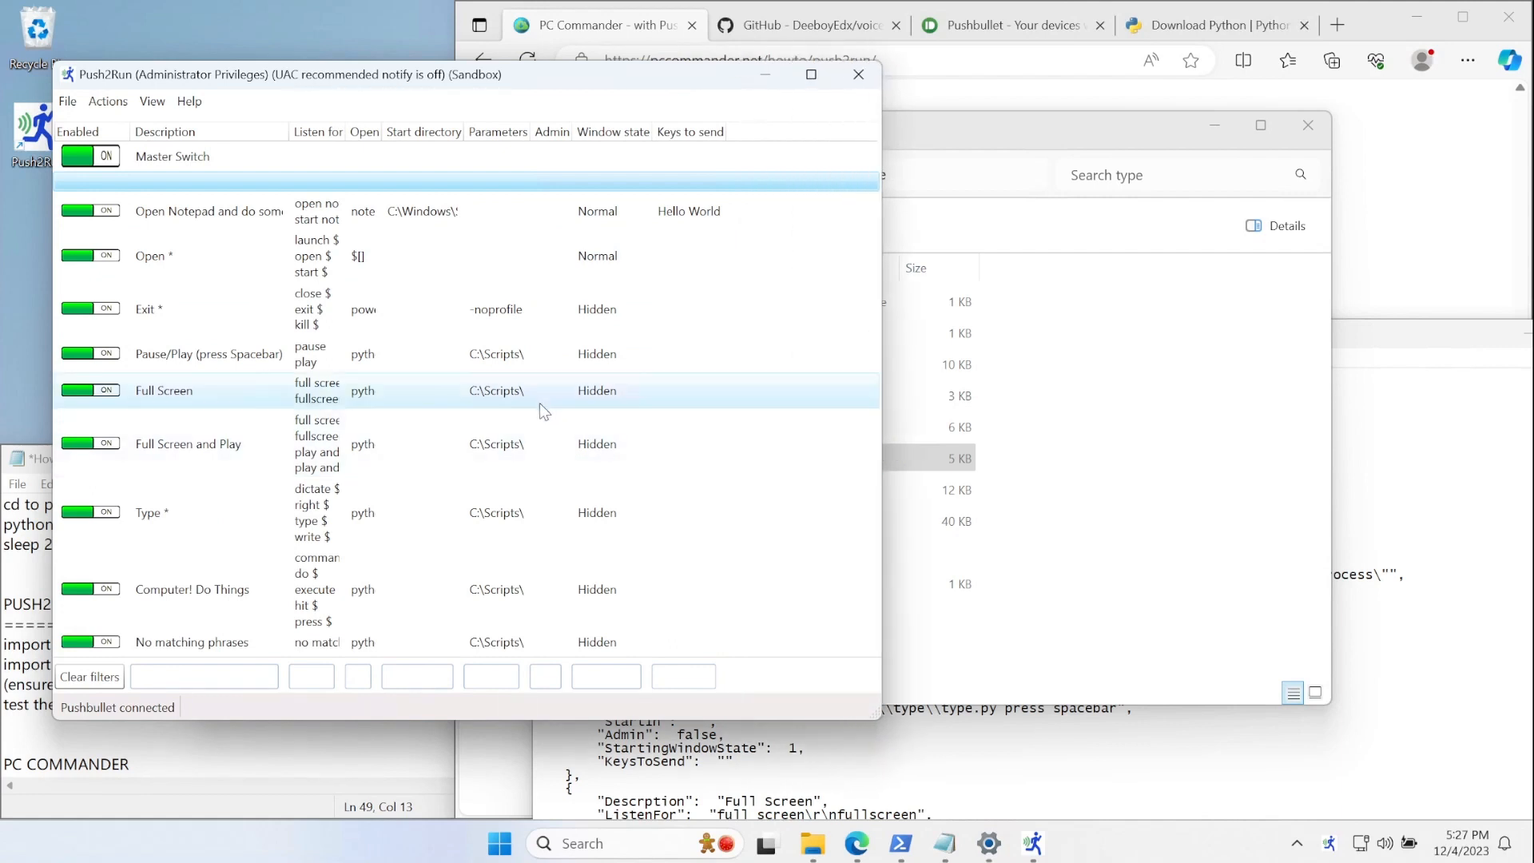
pyautogui.doubleClick(505, 354)
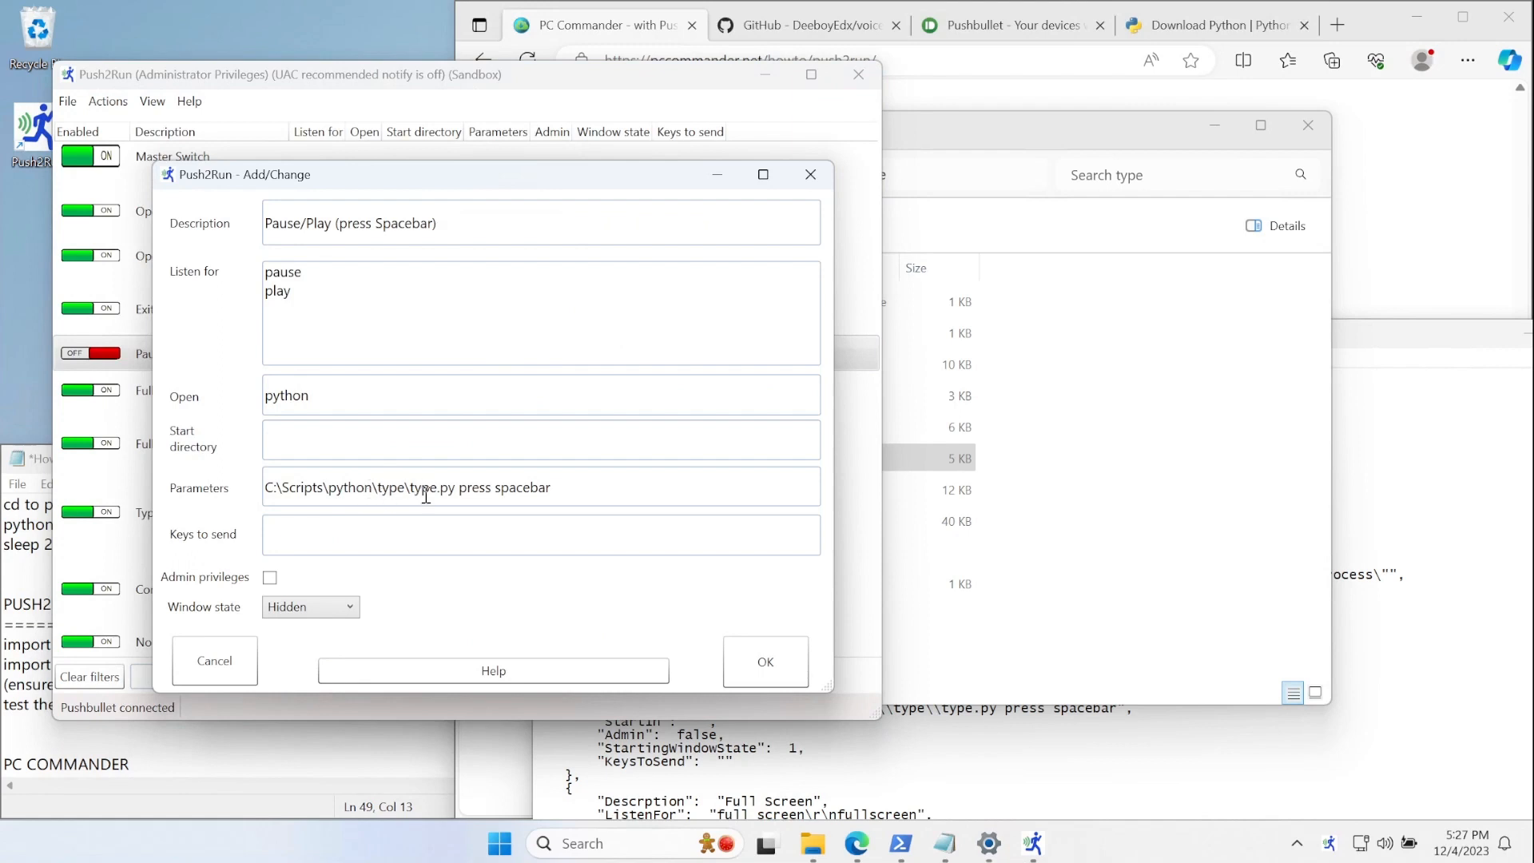
pyautogui.click(900, 843)
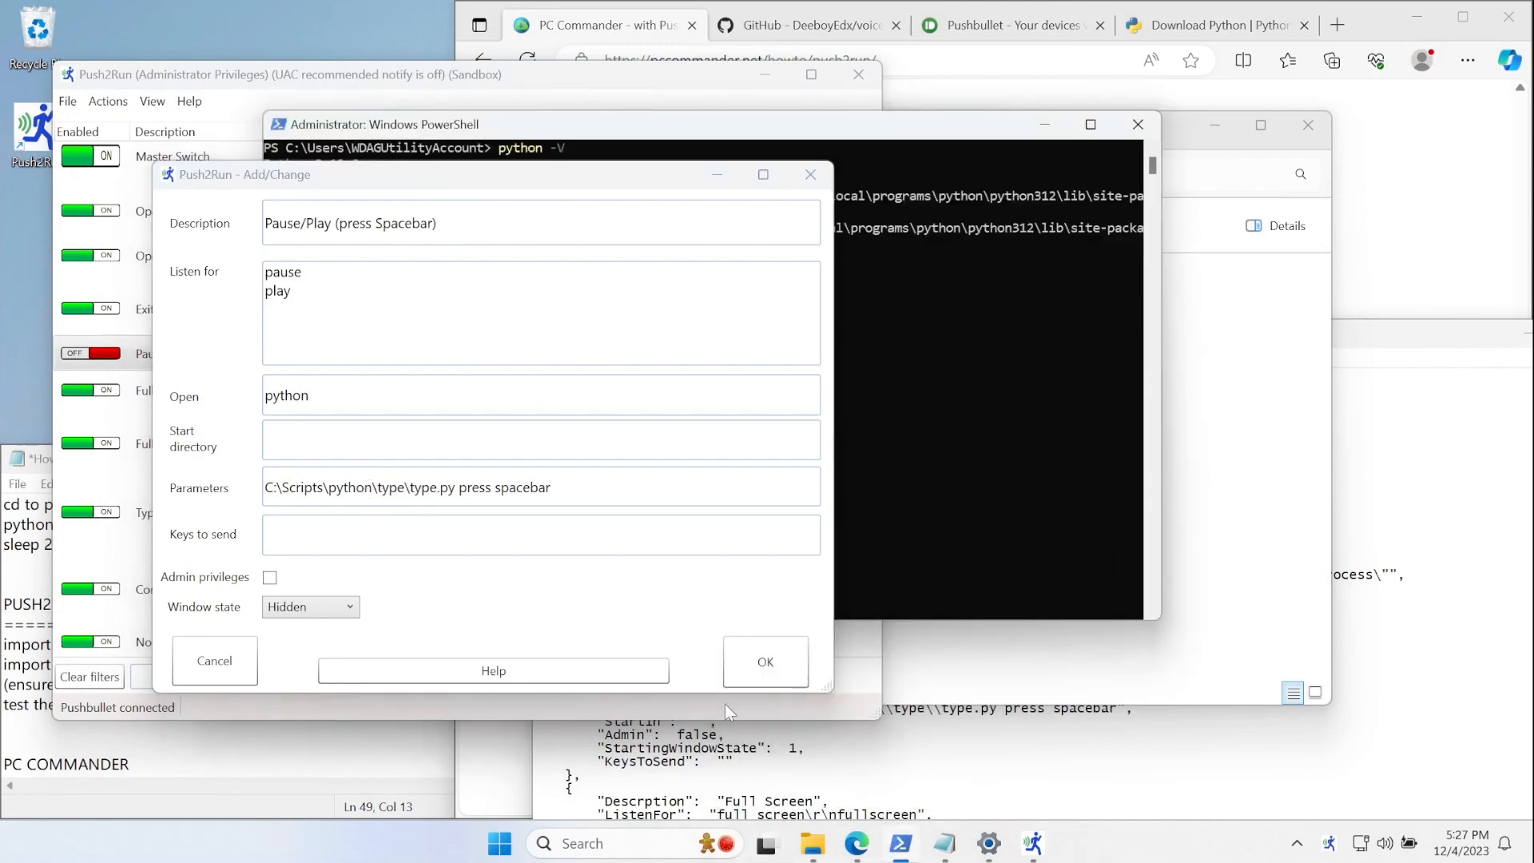
pyautogui.moveTo(703, 175); pyautogui.dragTo(658, 670)
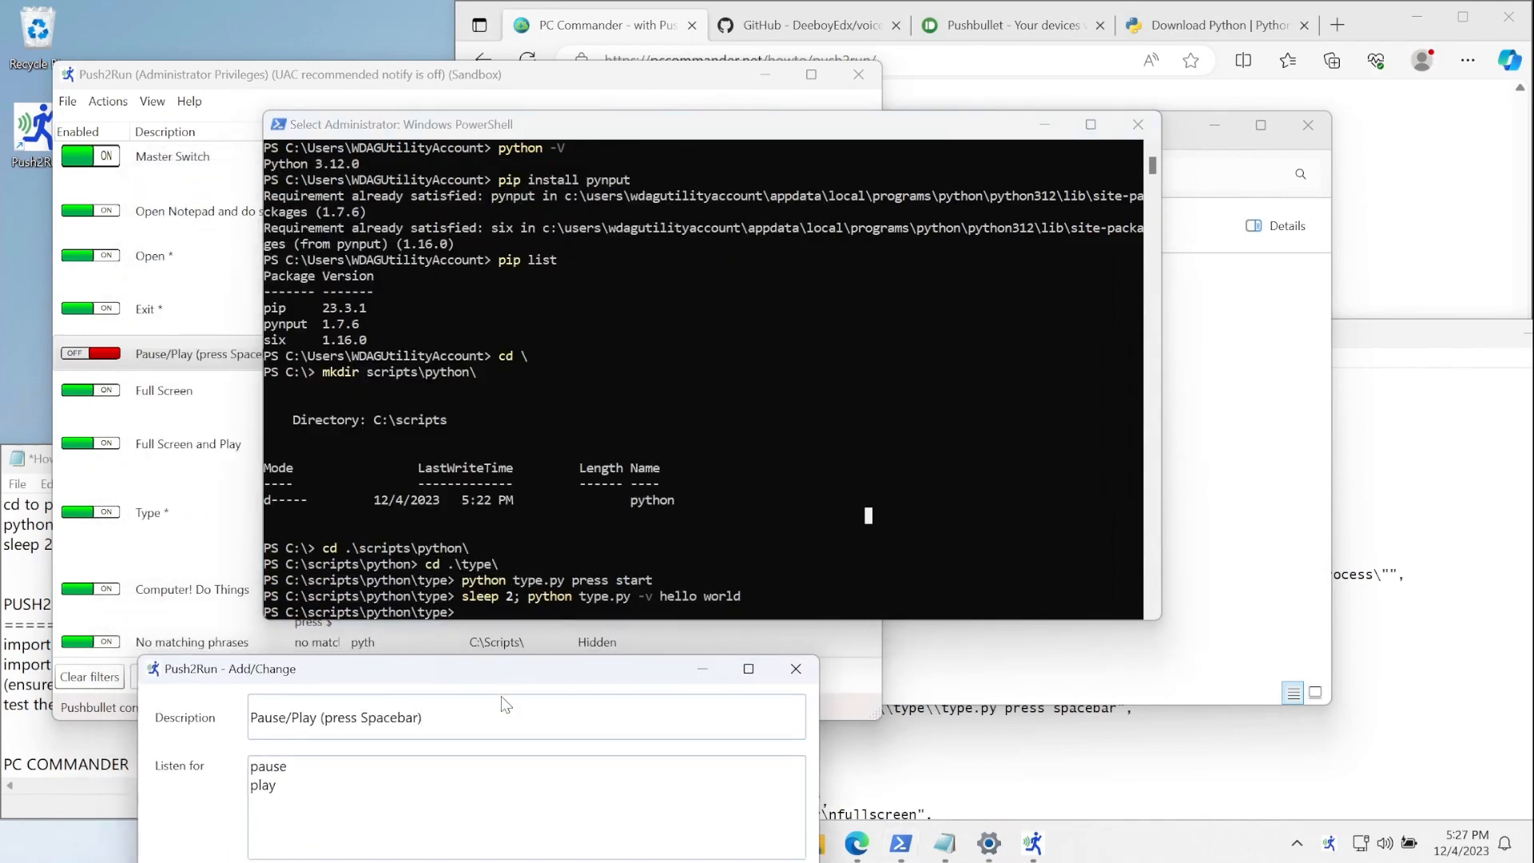
pyautogui.moveTo(527, 678); pyautogui.dragTo(542, 206)
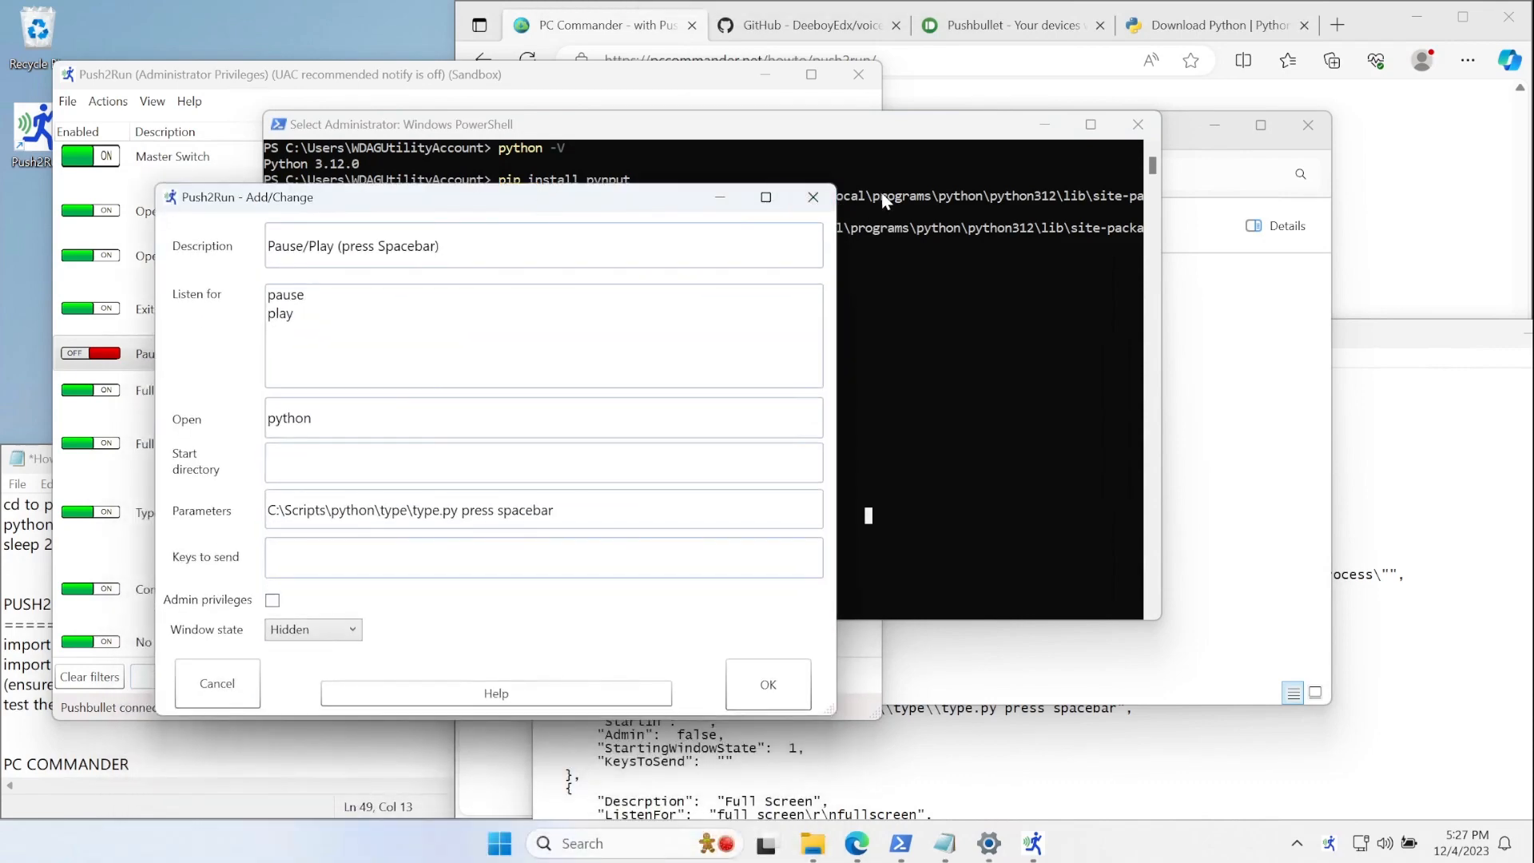
pyautogui.click(812, 200)
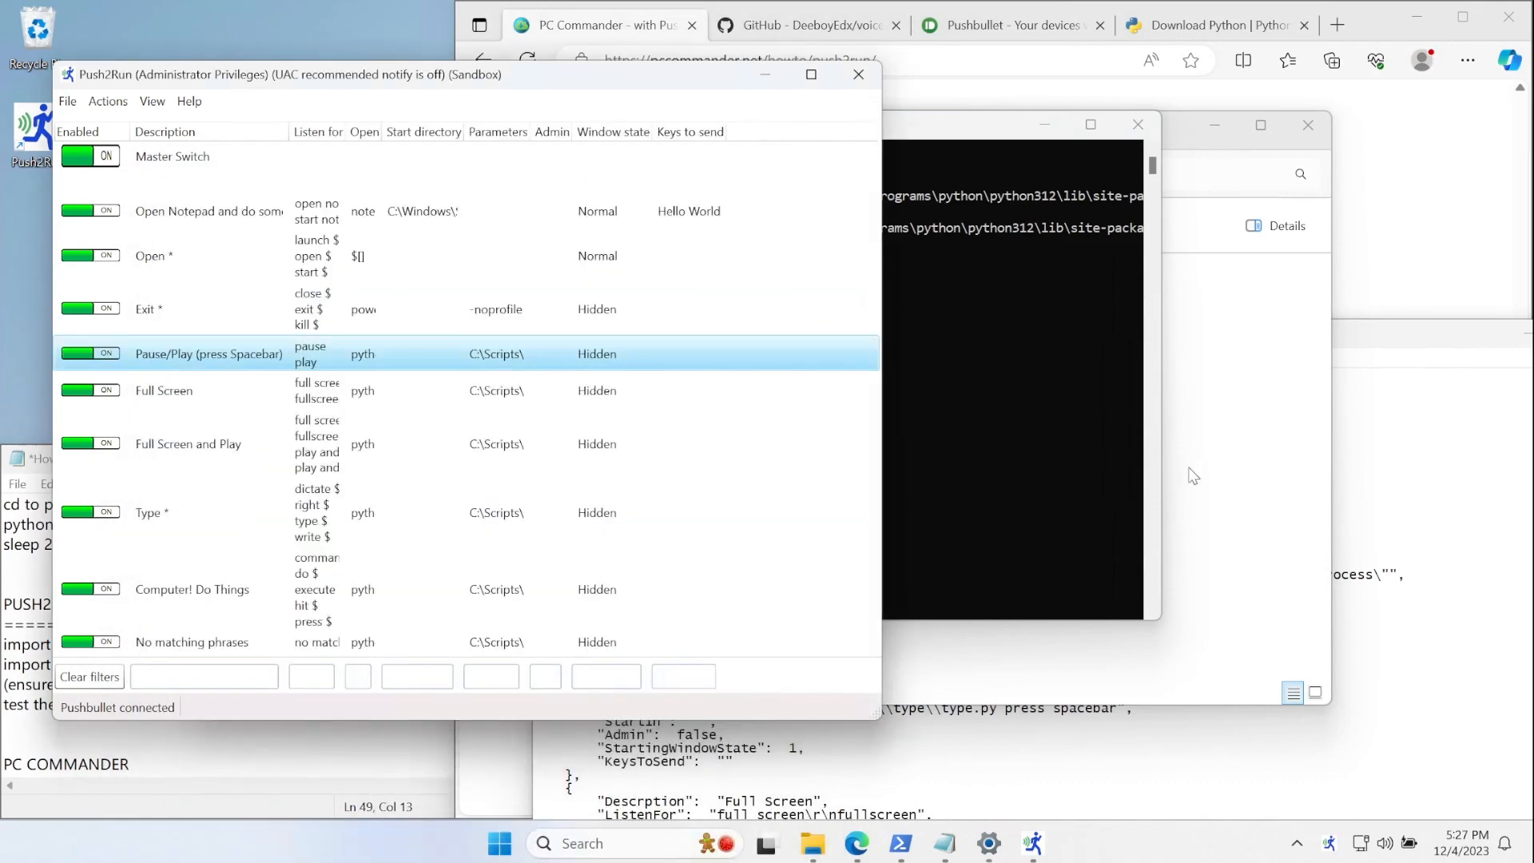
# - Compare the type folder location with the type.py path in the Pause/Play entry of Push2Run_type_cards.p2r
pyautogui.click(1069, 454)
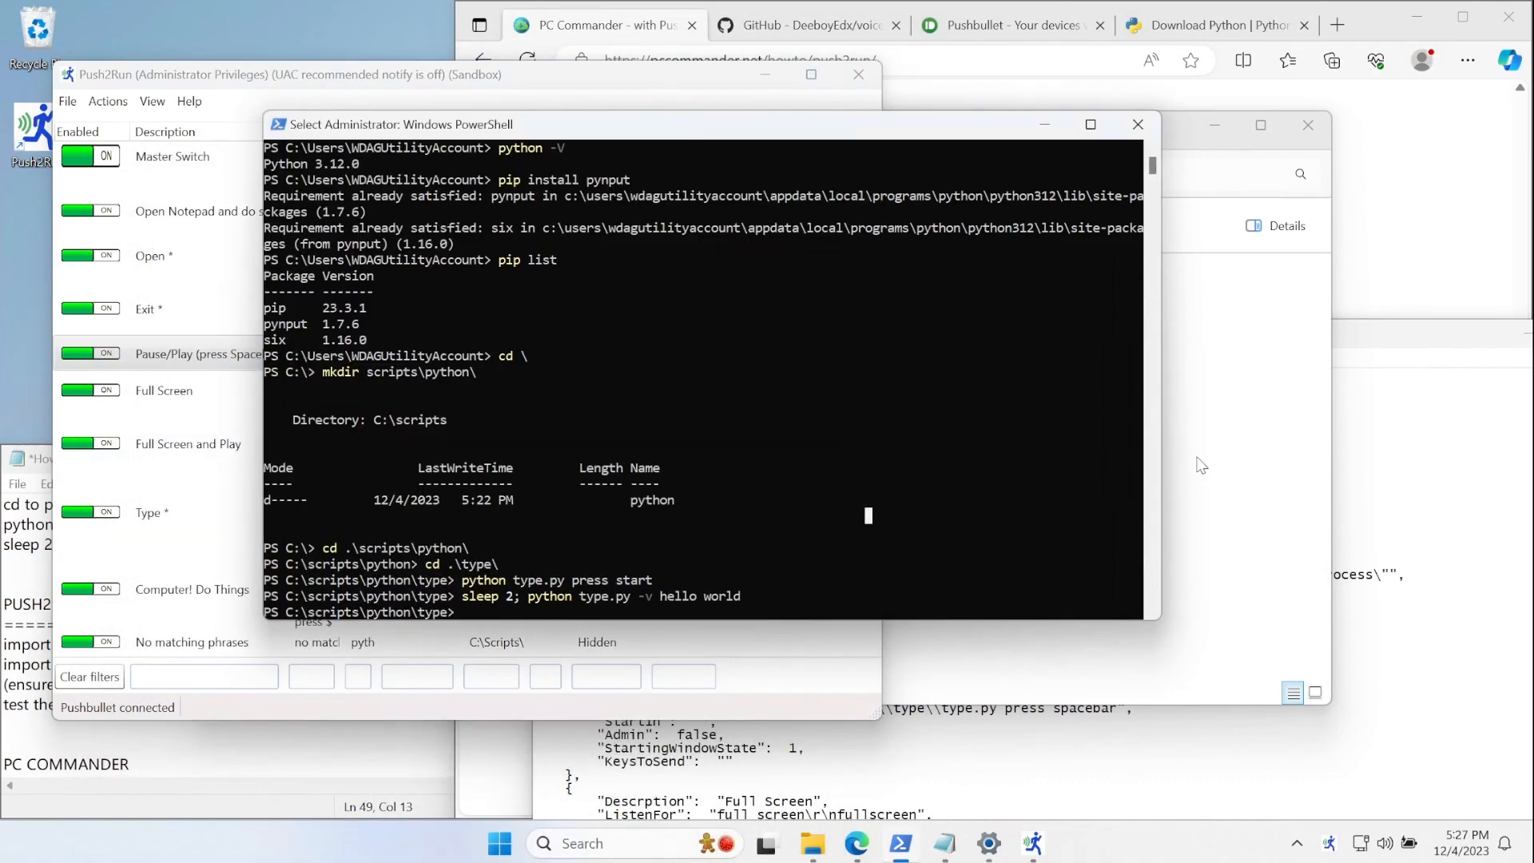
pyautogui.click(1248, 485)
pyautogui.click(1248, 485)
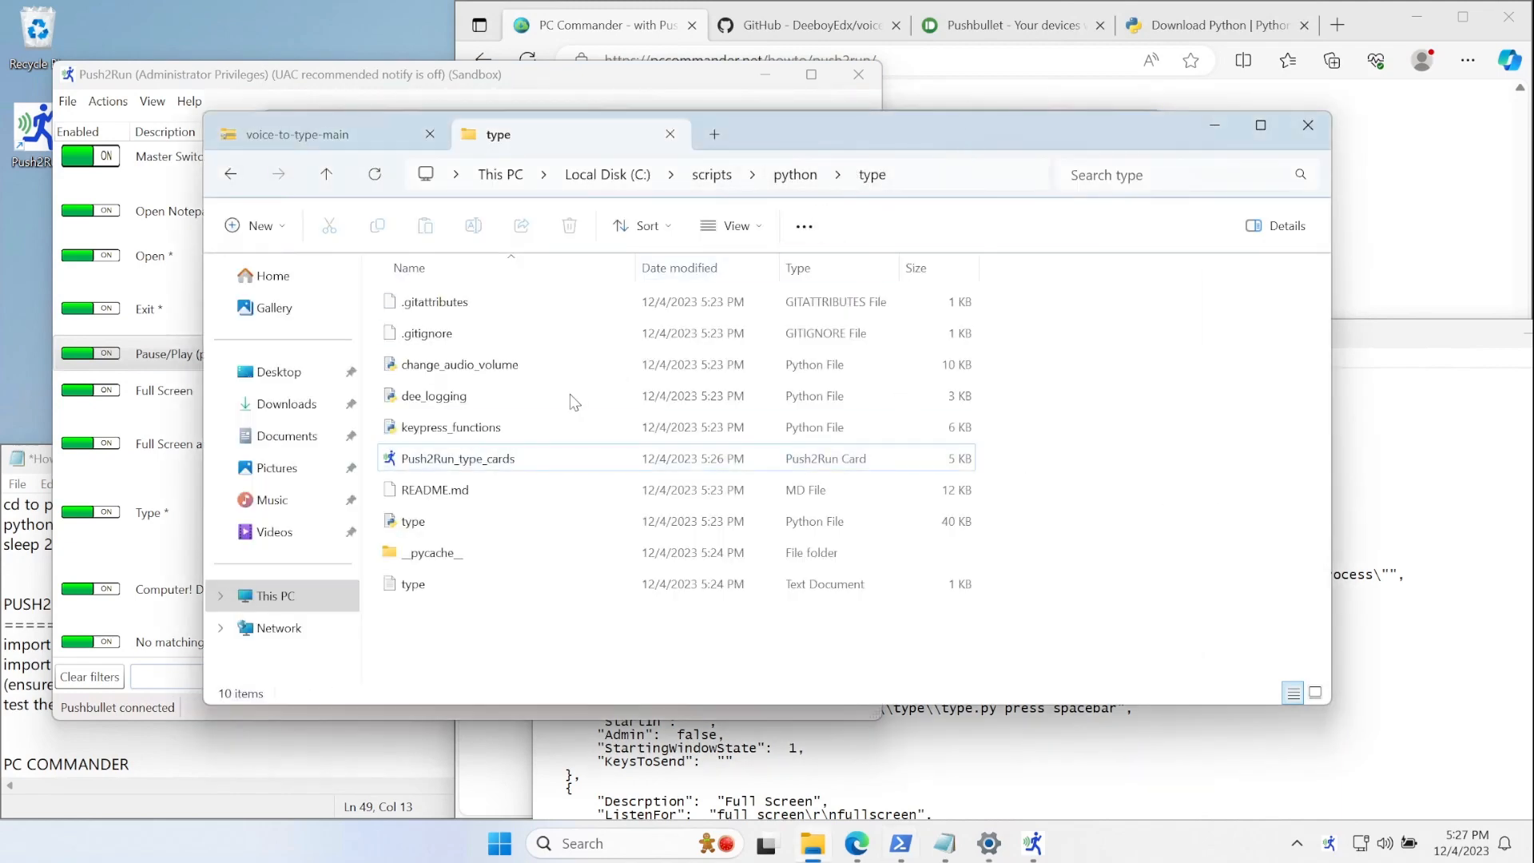
pyautogui.click(709, 759)
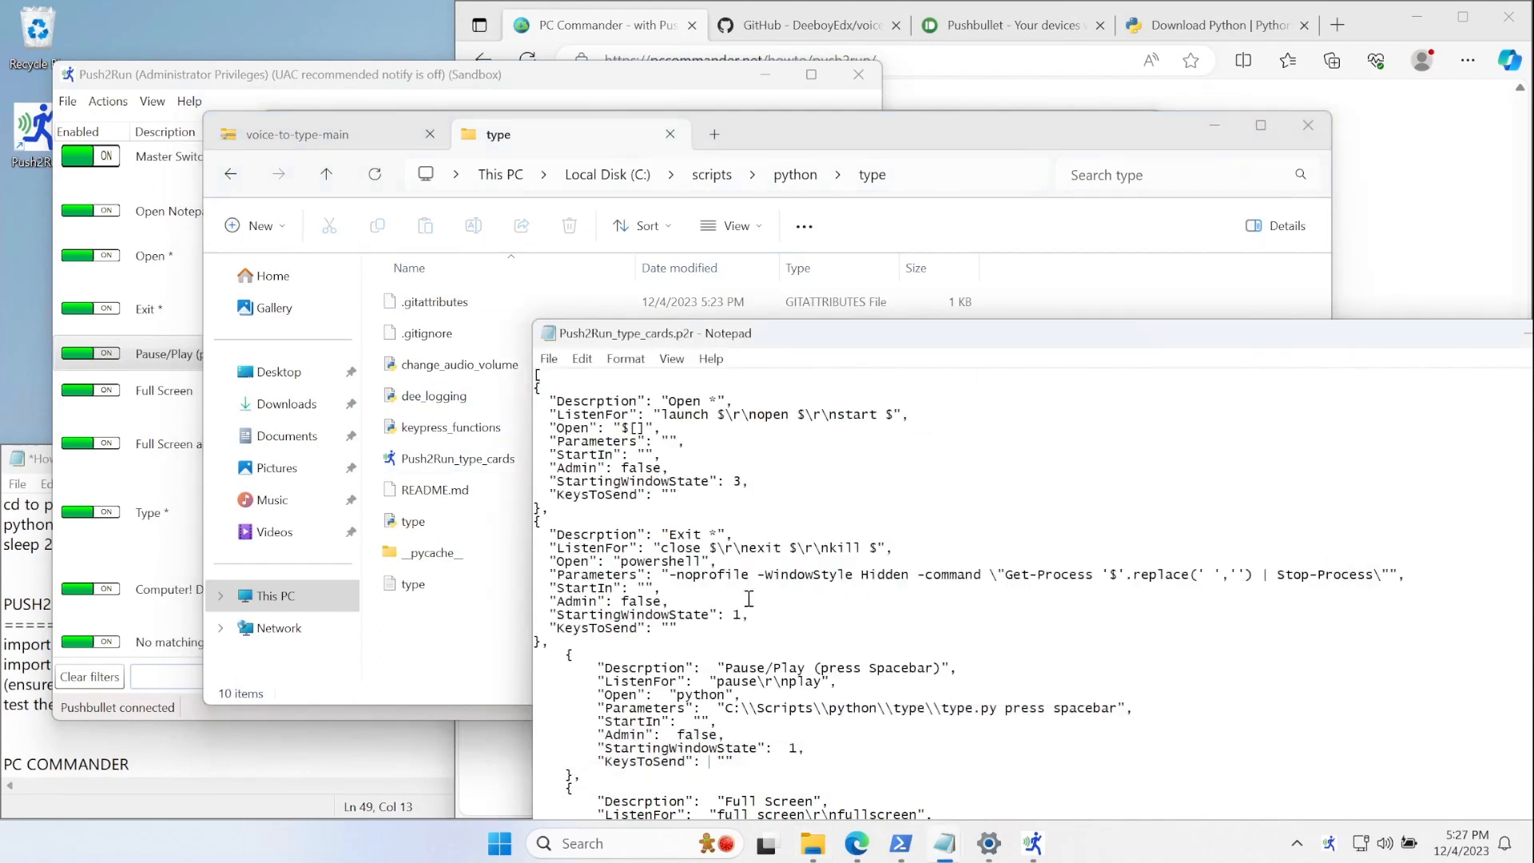
pyautogui.scroll(-2, 792, 647)
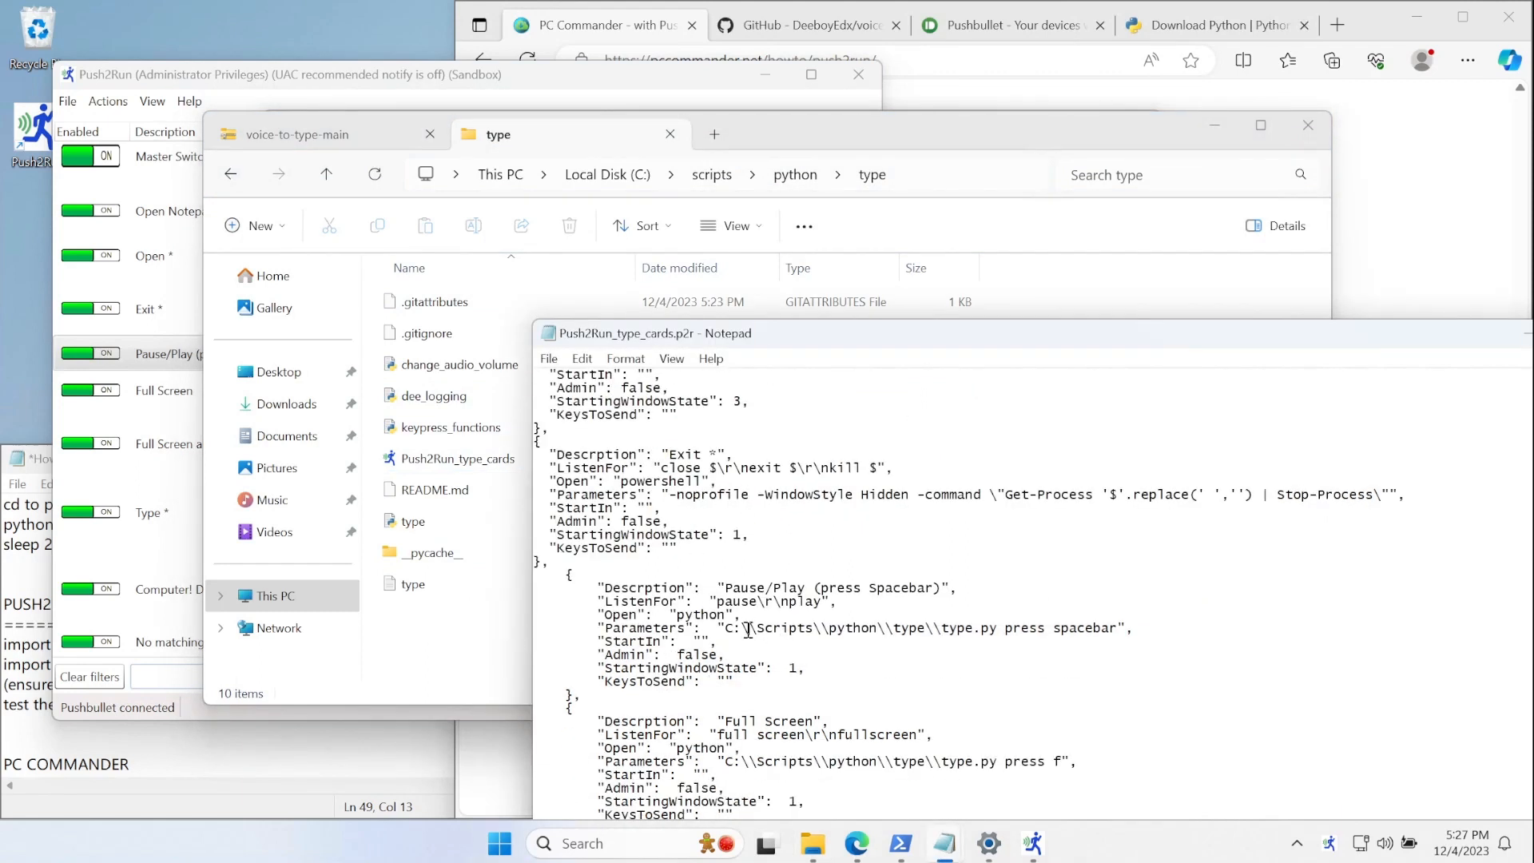
pyautogui.moveTo(748, 628); pyautogui.dragTo(958, 629)
pyautogui.click(844, 594)
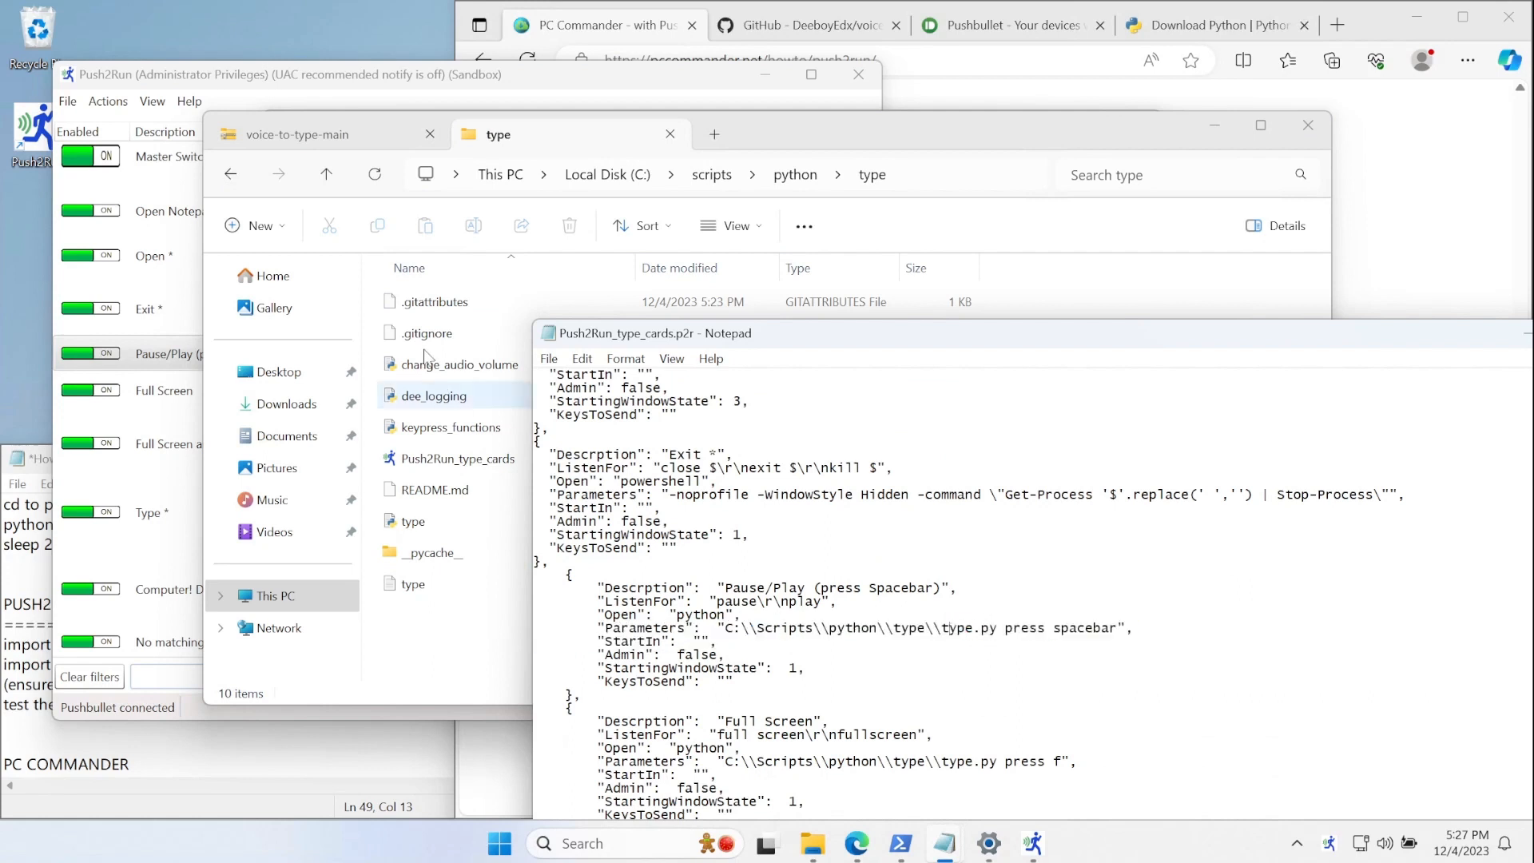
pyautogui.click(264, 73)
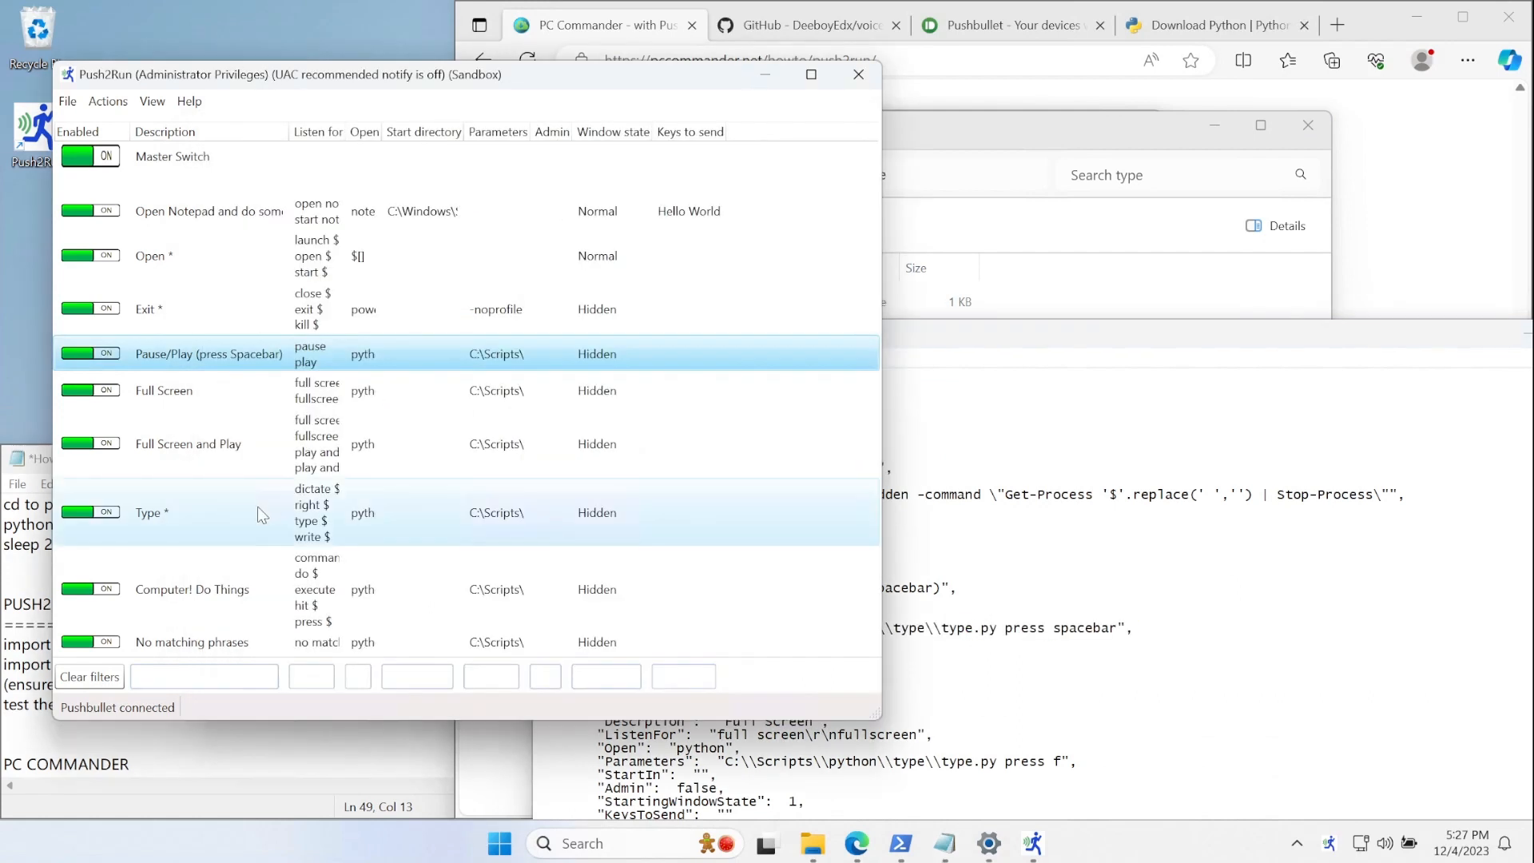
# - Run the Open * card in Push2Run with cmd as the variable text
pyautogui.click(121, 765)
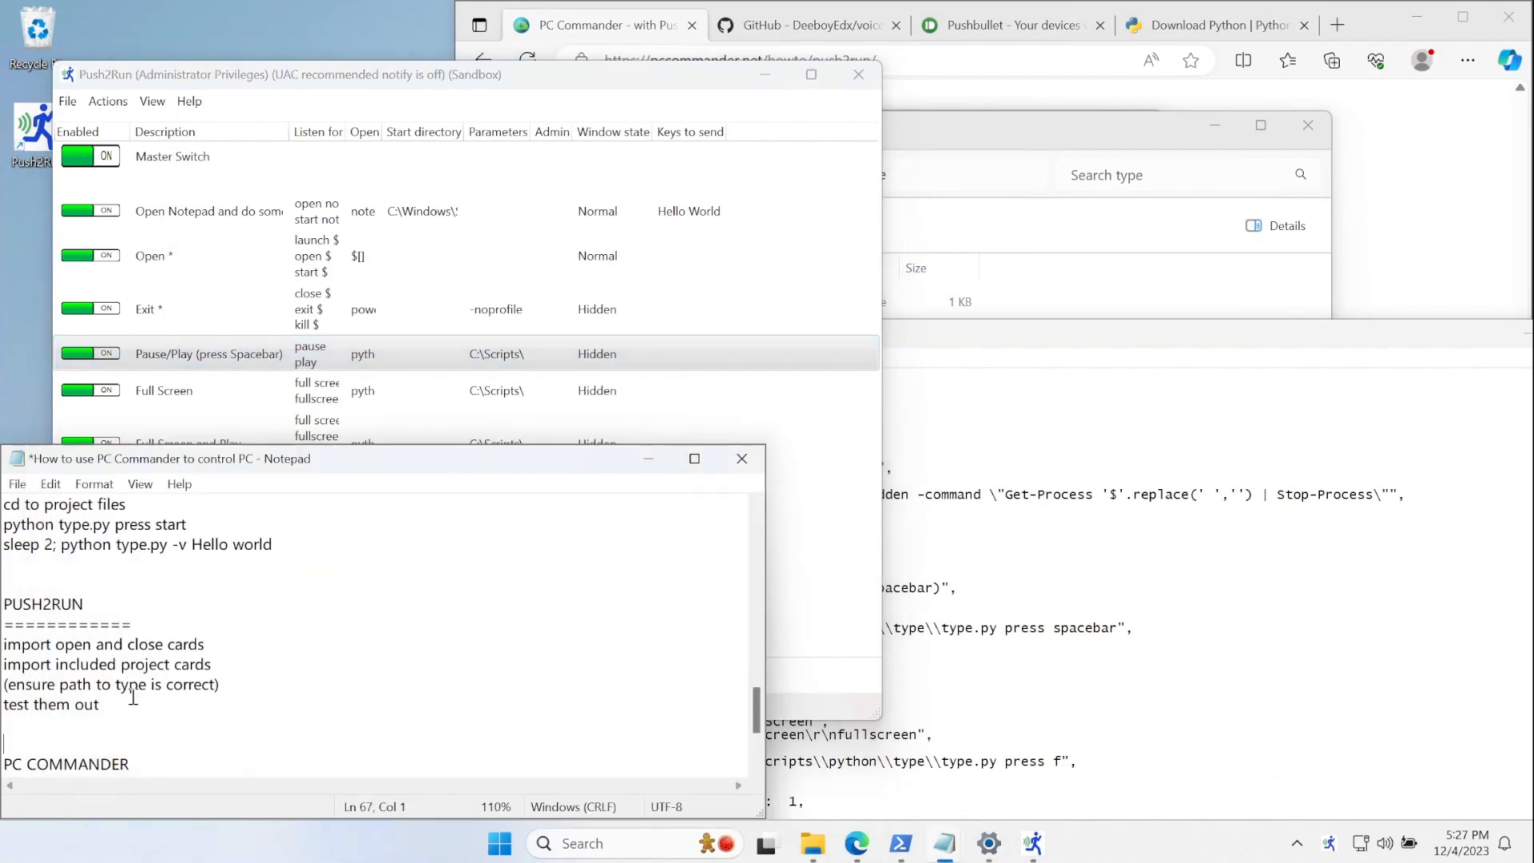
pyautogui.click(425, 251)
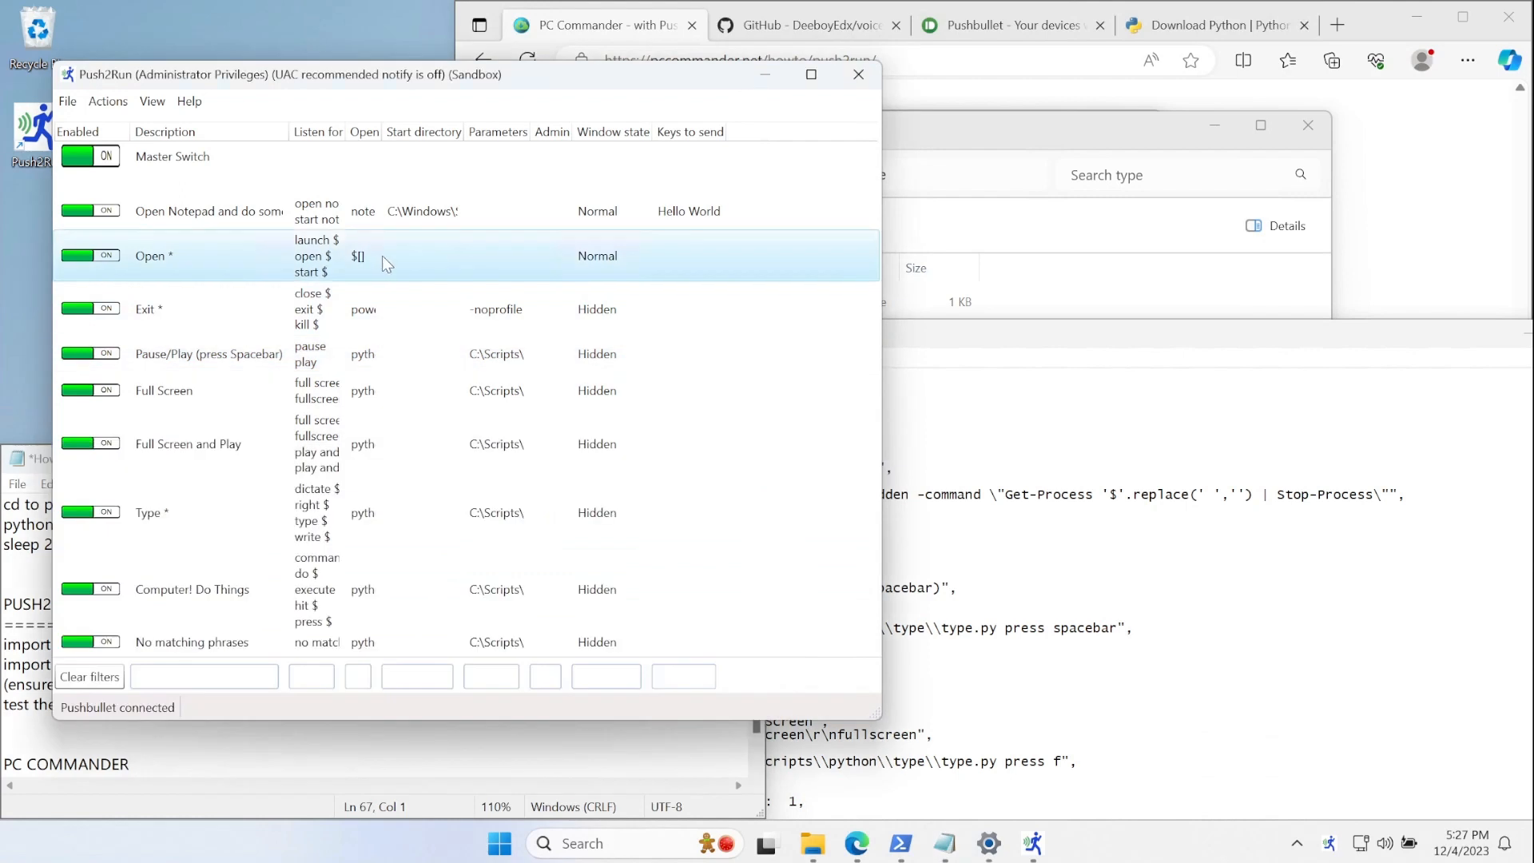
pyautogui.rightClick(381, 256)
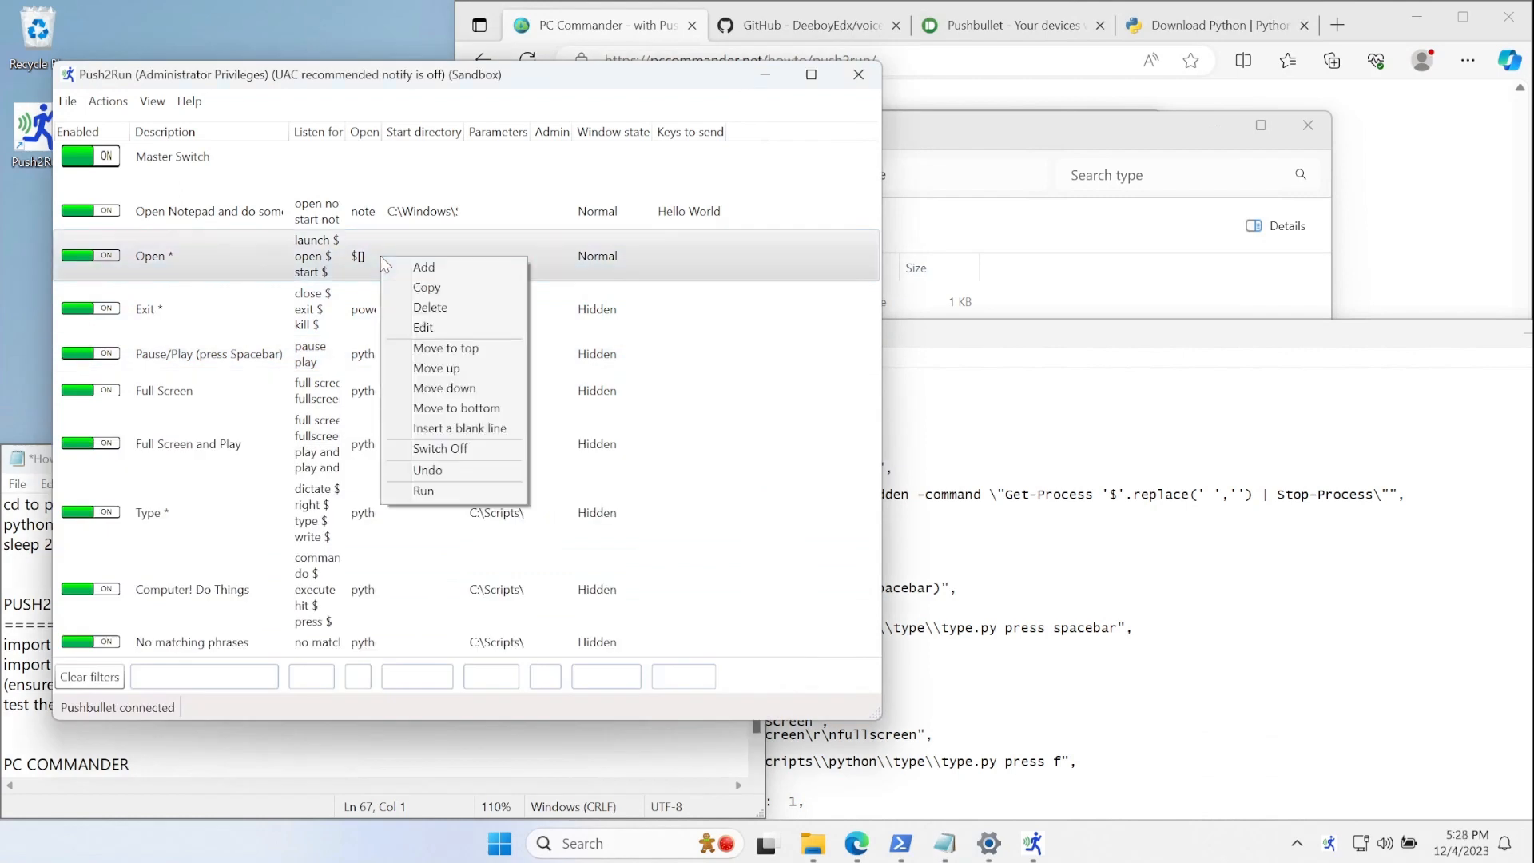
pyautogui.click(424, 490)
pyautogui.write('cmd')
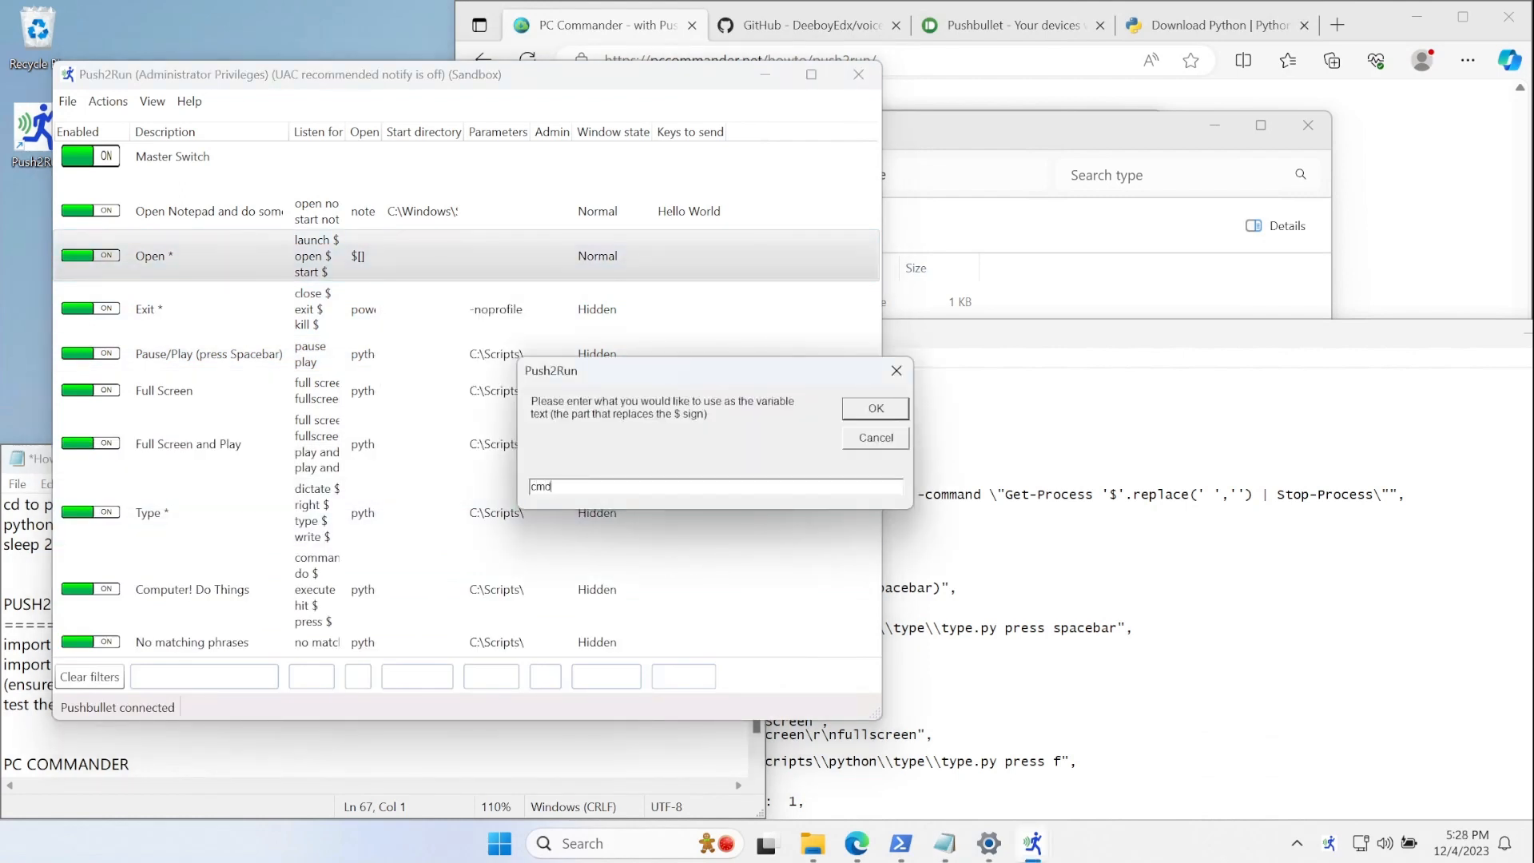
pyautogui.press('Return')
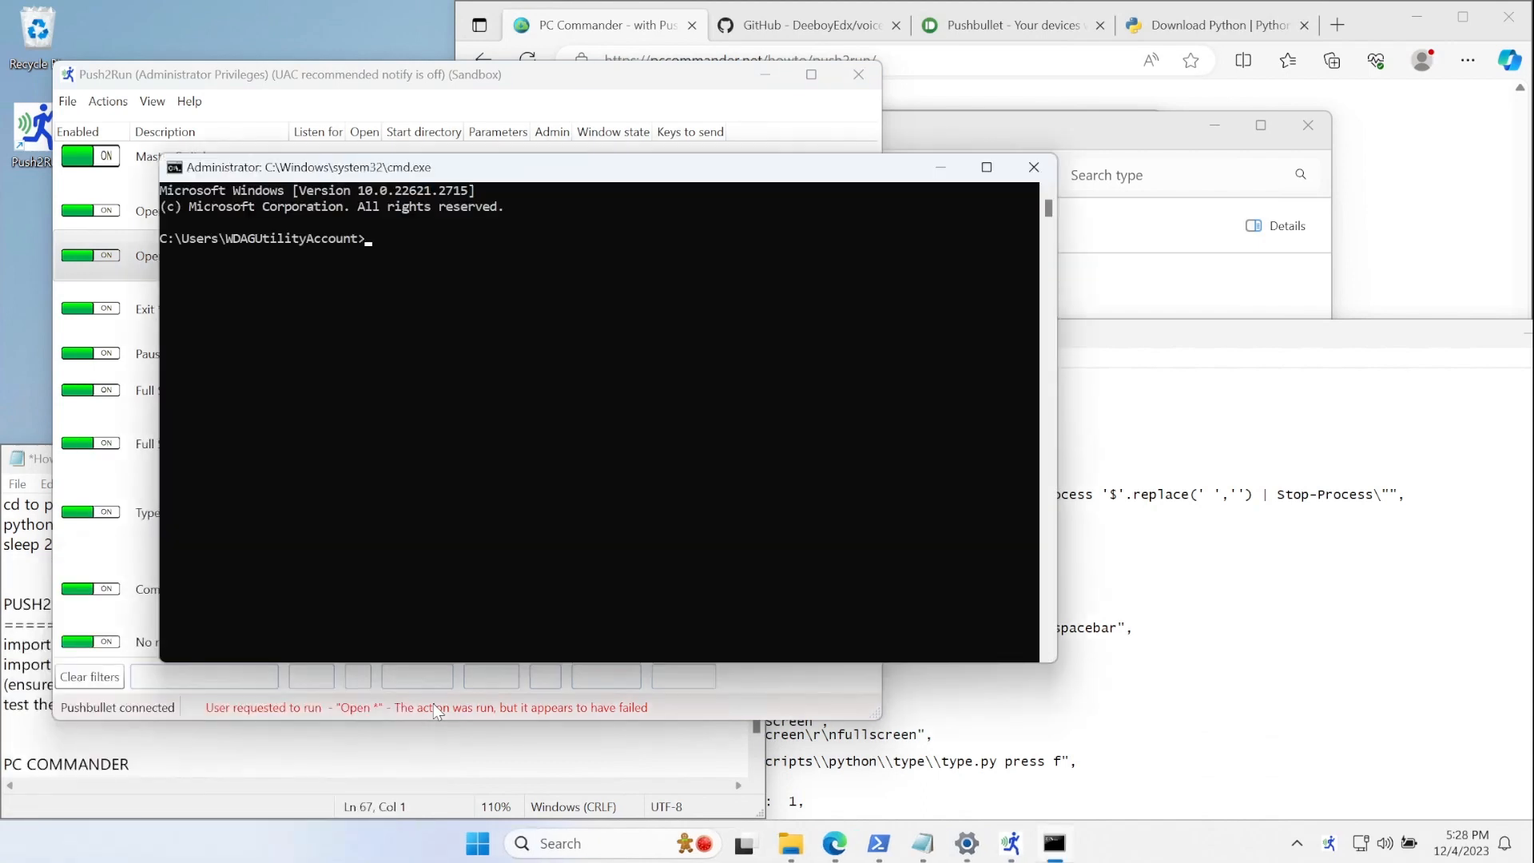
# - Move the Command Prompt window clear of the card list and show the PC Commander test commands in the notes
pyautogui.click(144, 769)
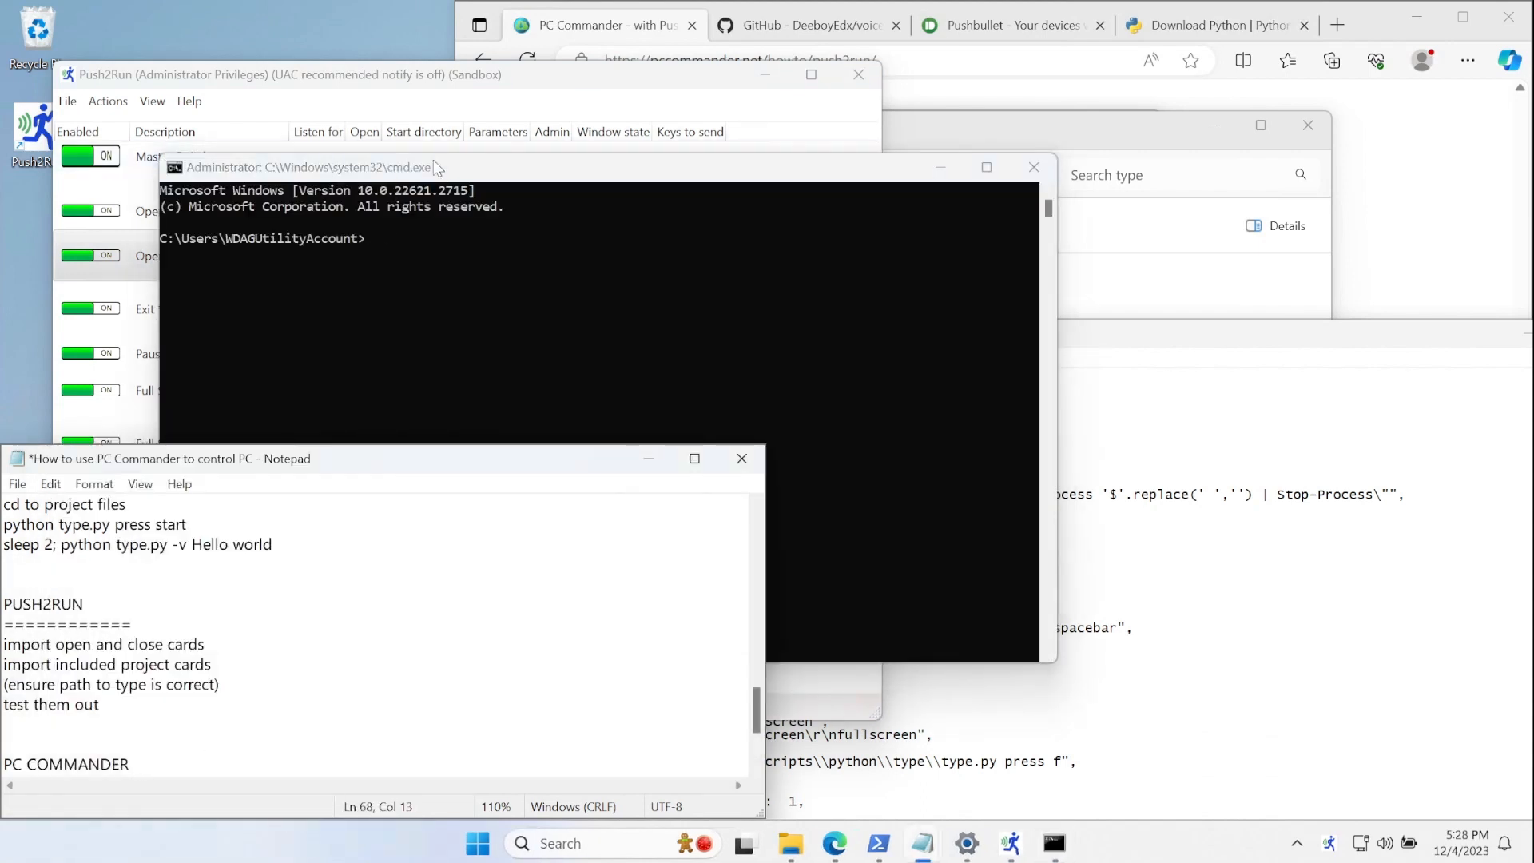
pyautogui.moveTo(443, 173); pyautogui.dragTo(880, 41)
pyautogui.scroll(-3, 125, 703)
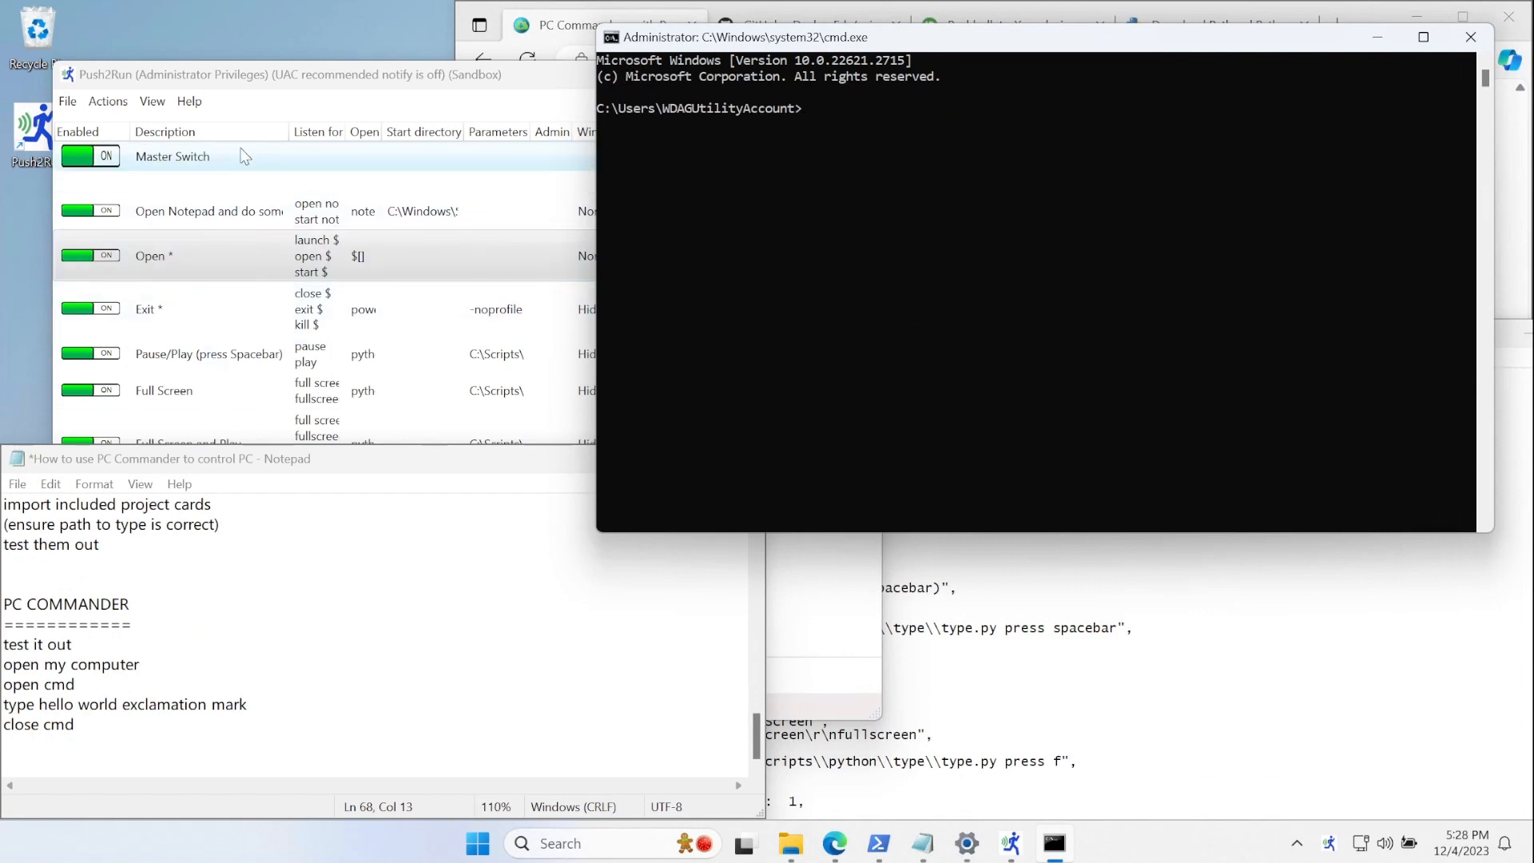
# - Show Push2Run's session log, enlarge its window and place it below the Open * and Exit * cards
pyautogui.click(294, 86)
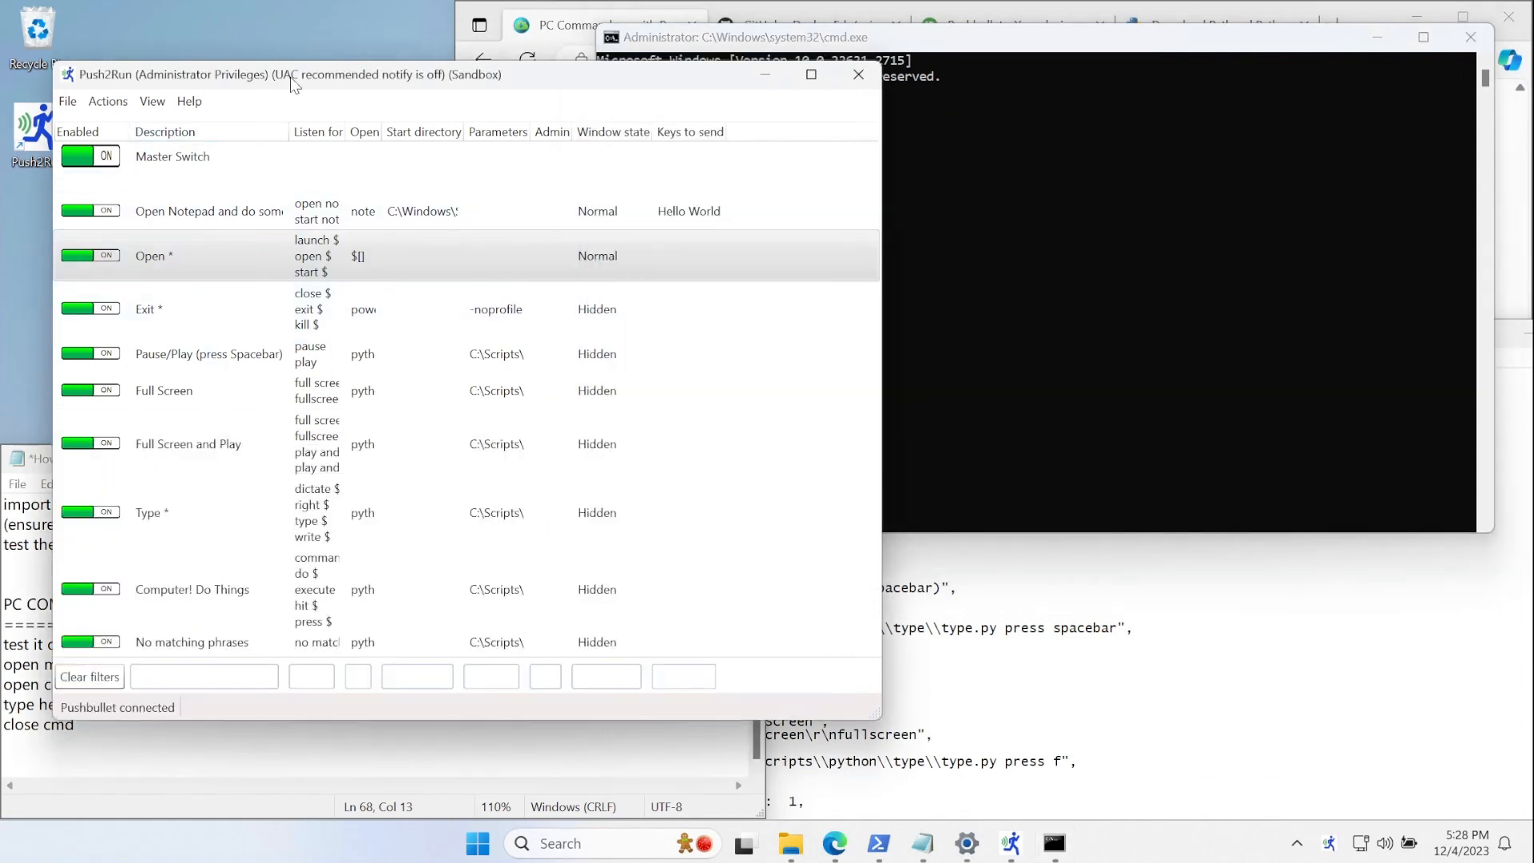
pyautogui.click(152, 100)
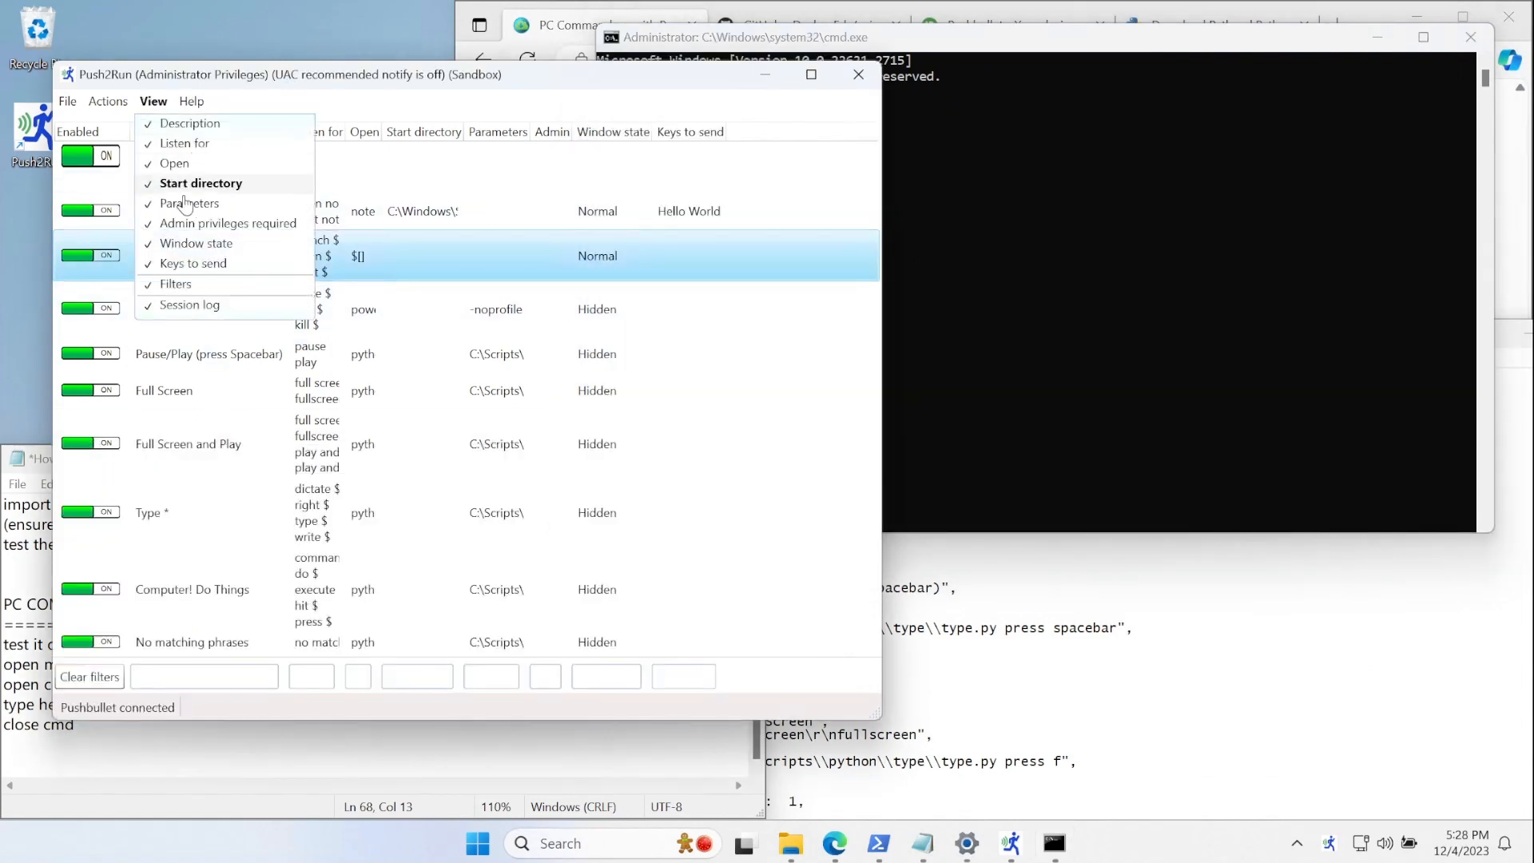
pyautogui.click(190, 305)
pyautogui.click(152, 101)
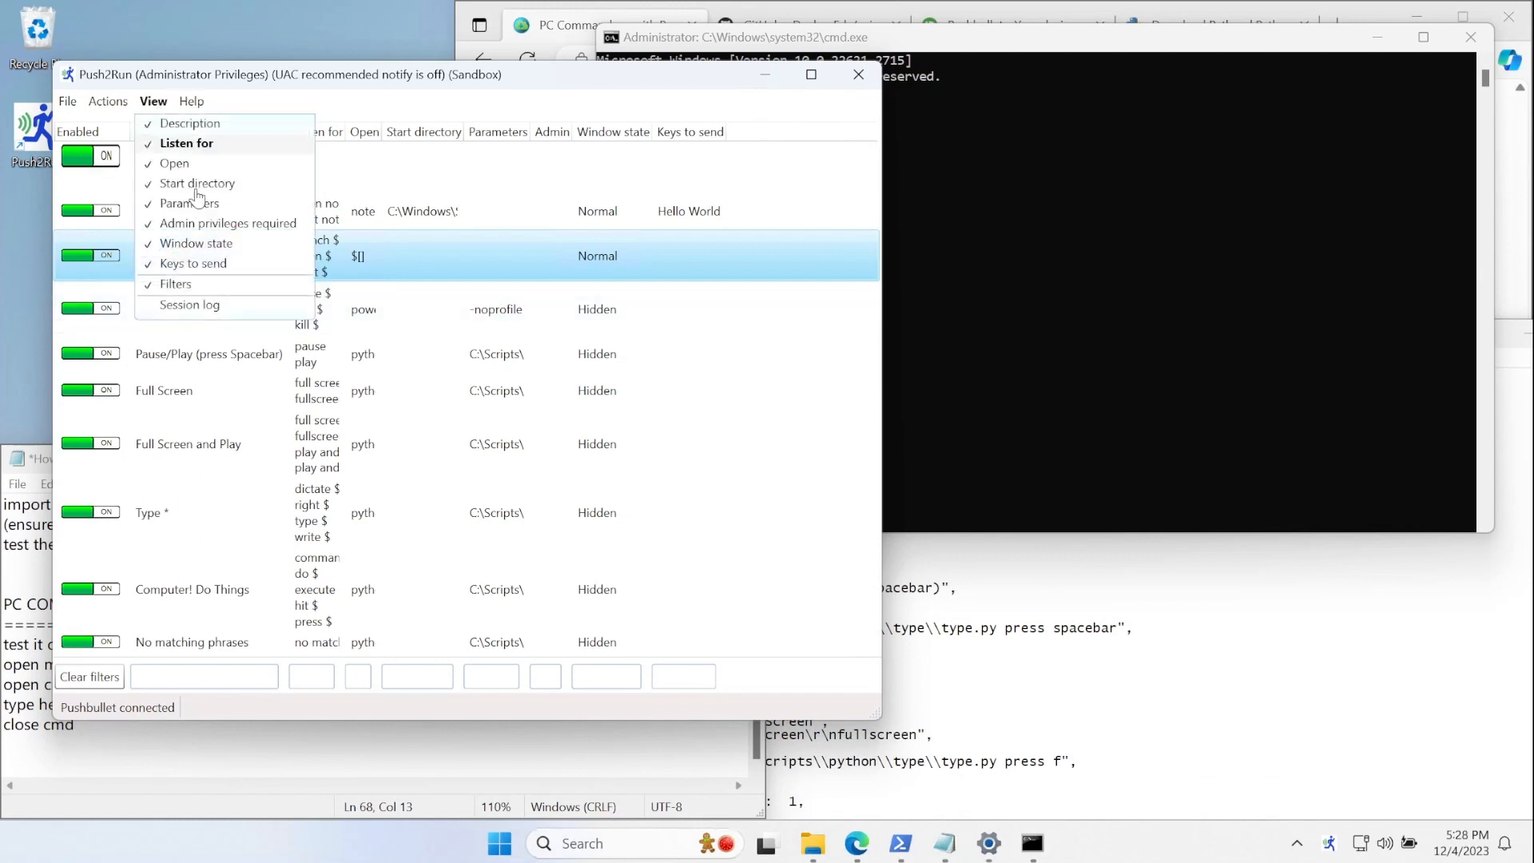
pyautogui.click(206, 305)
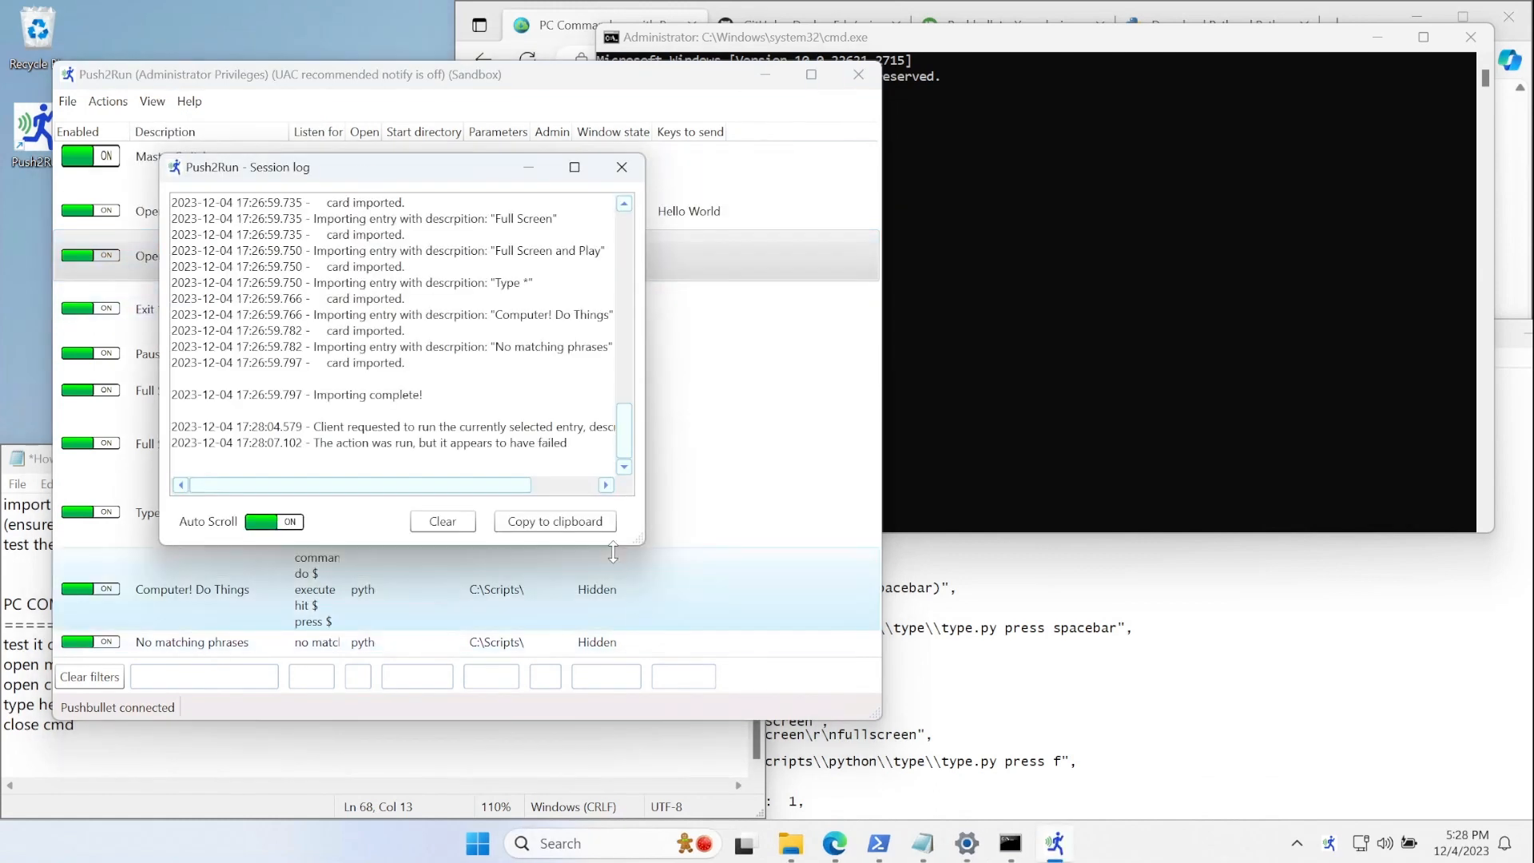
pyautogui.moveTo(639, 541); pyautogui.dragTo(809, 585)
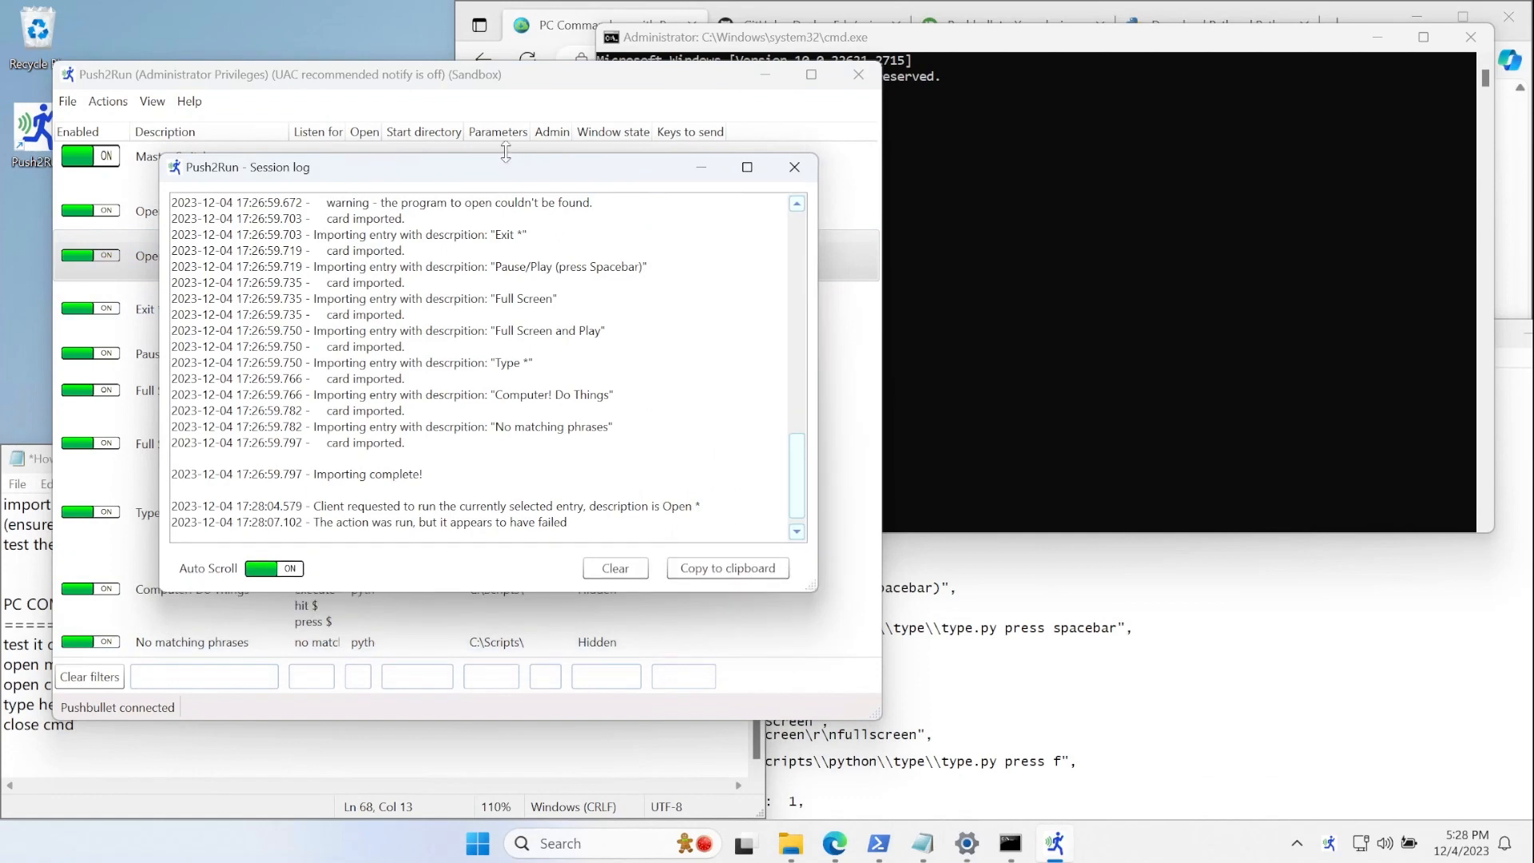
pyautogui.moveTo(473, 177); pyautogui.dragTo(398, 386)
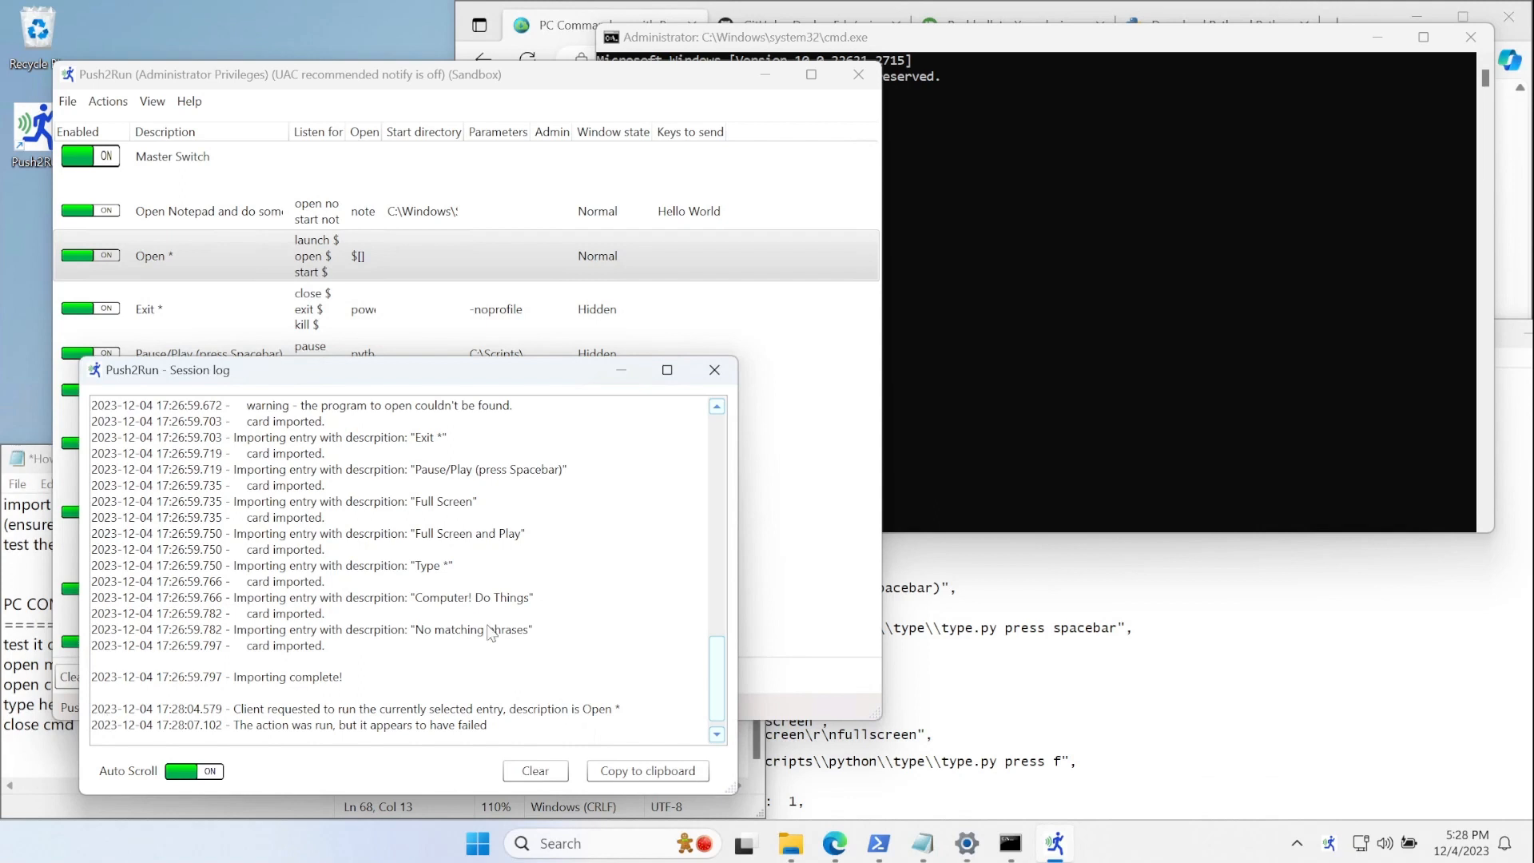
# - Check the session log for the incoming Alexa voice command and return to the card list
pyautogui.click(1085, 326)
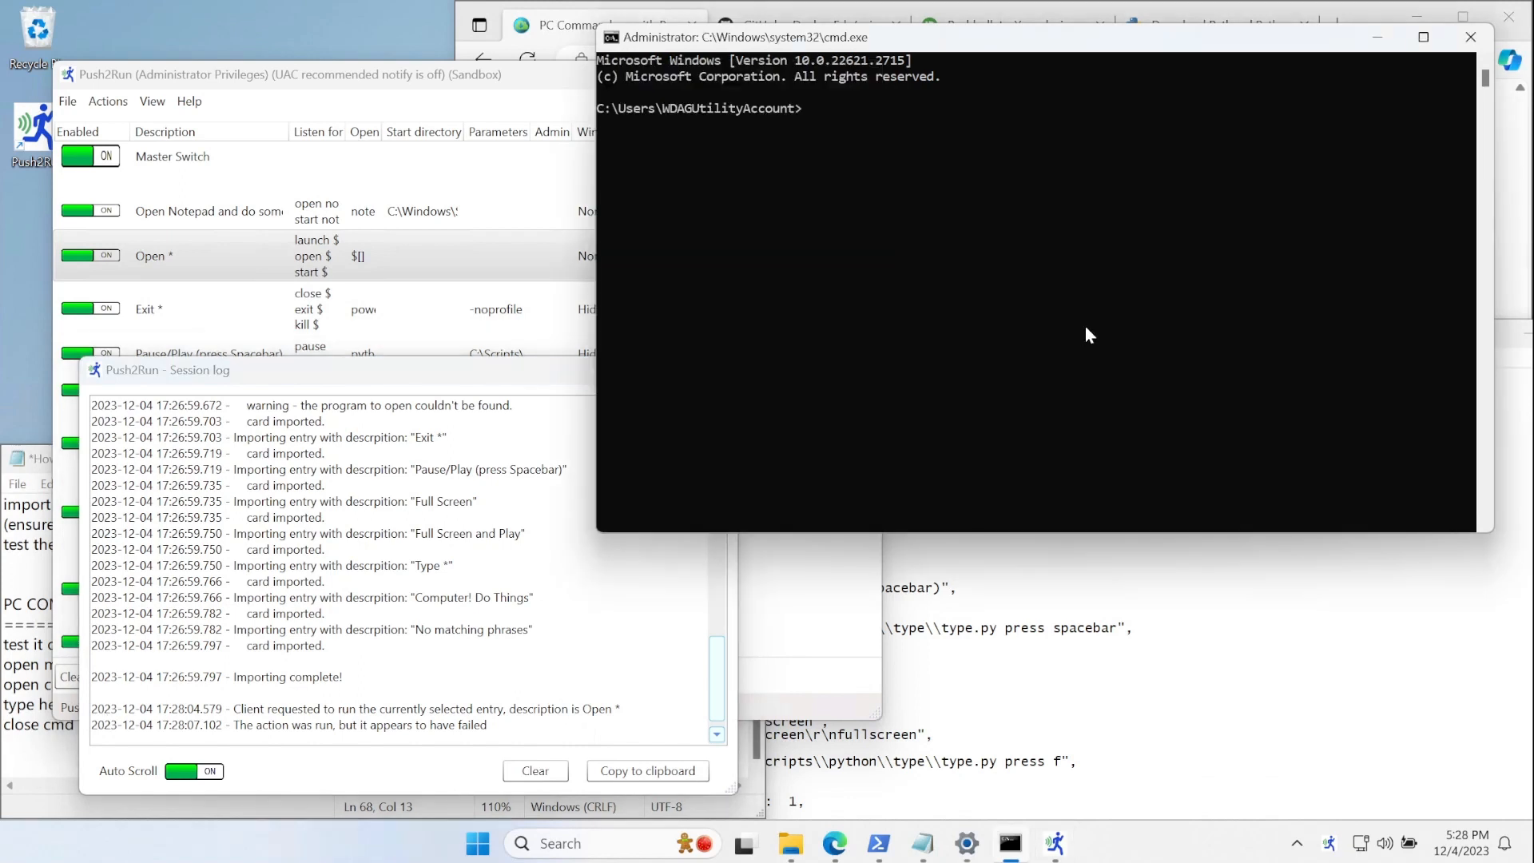
pyautogui.click(478, 384)
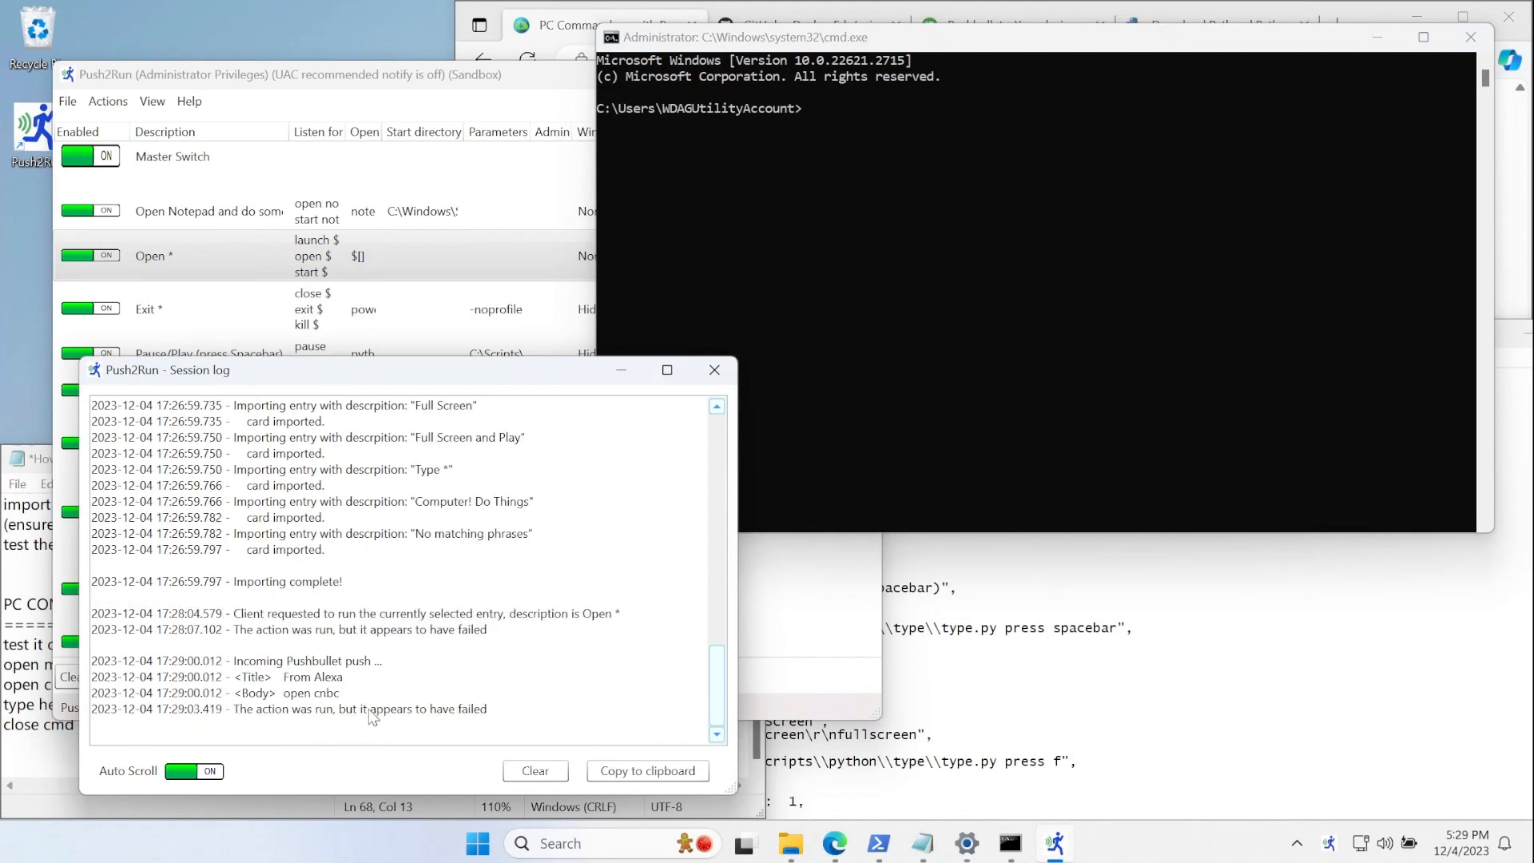
pyautogui.click(872, 382)
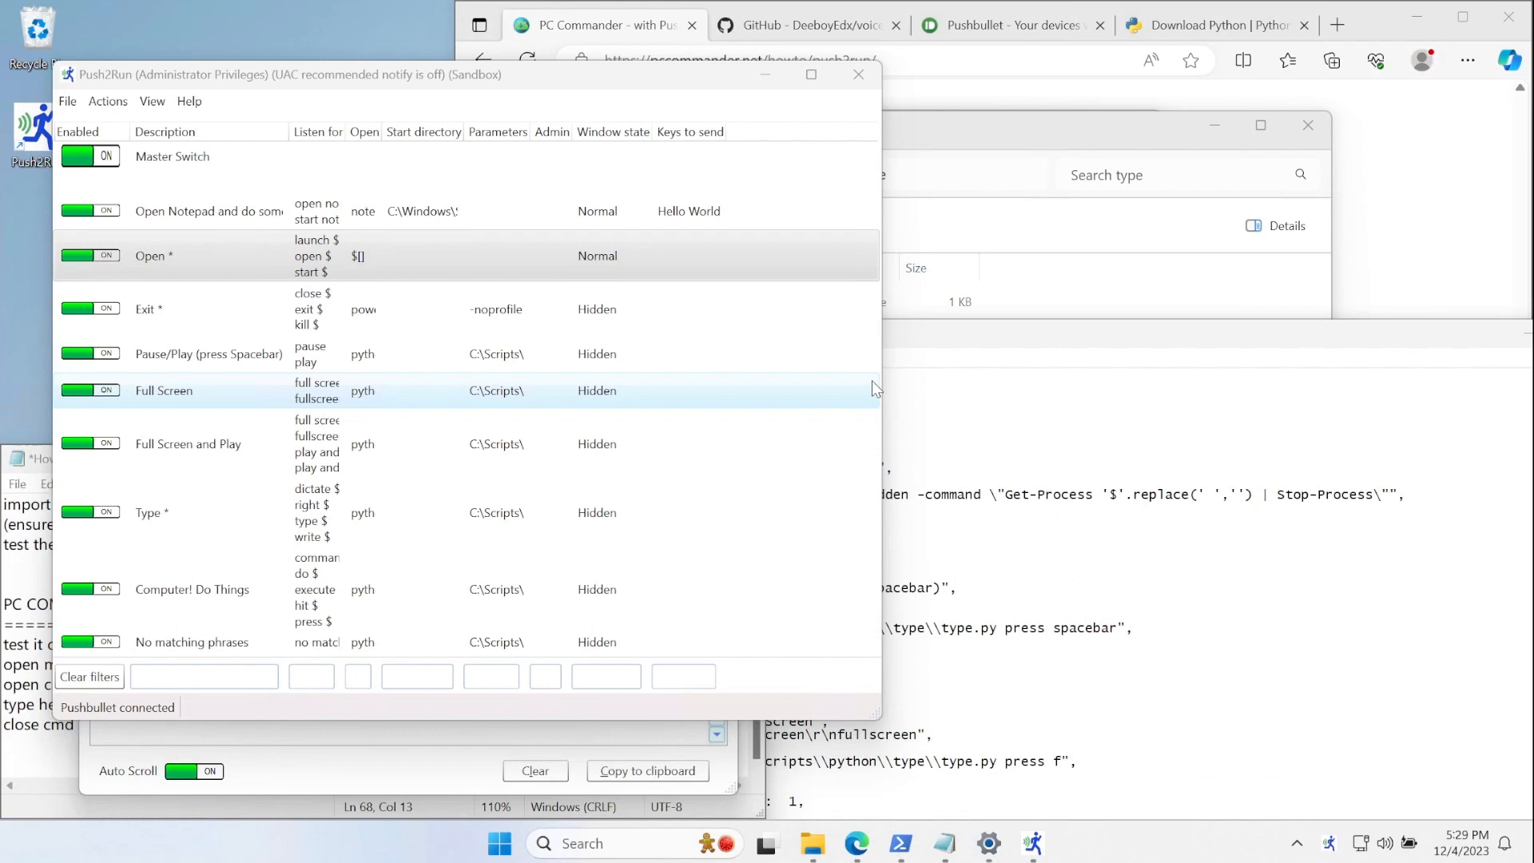
# - Review the PC Commander notes back to their beginning and close Push2Run_type_cards.p2r in Notepad
pyautogui.click(34, 743)
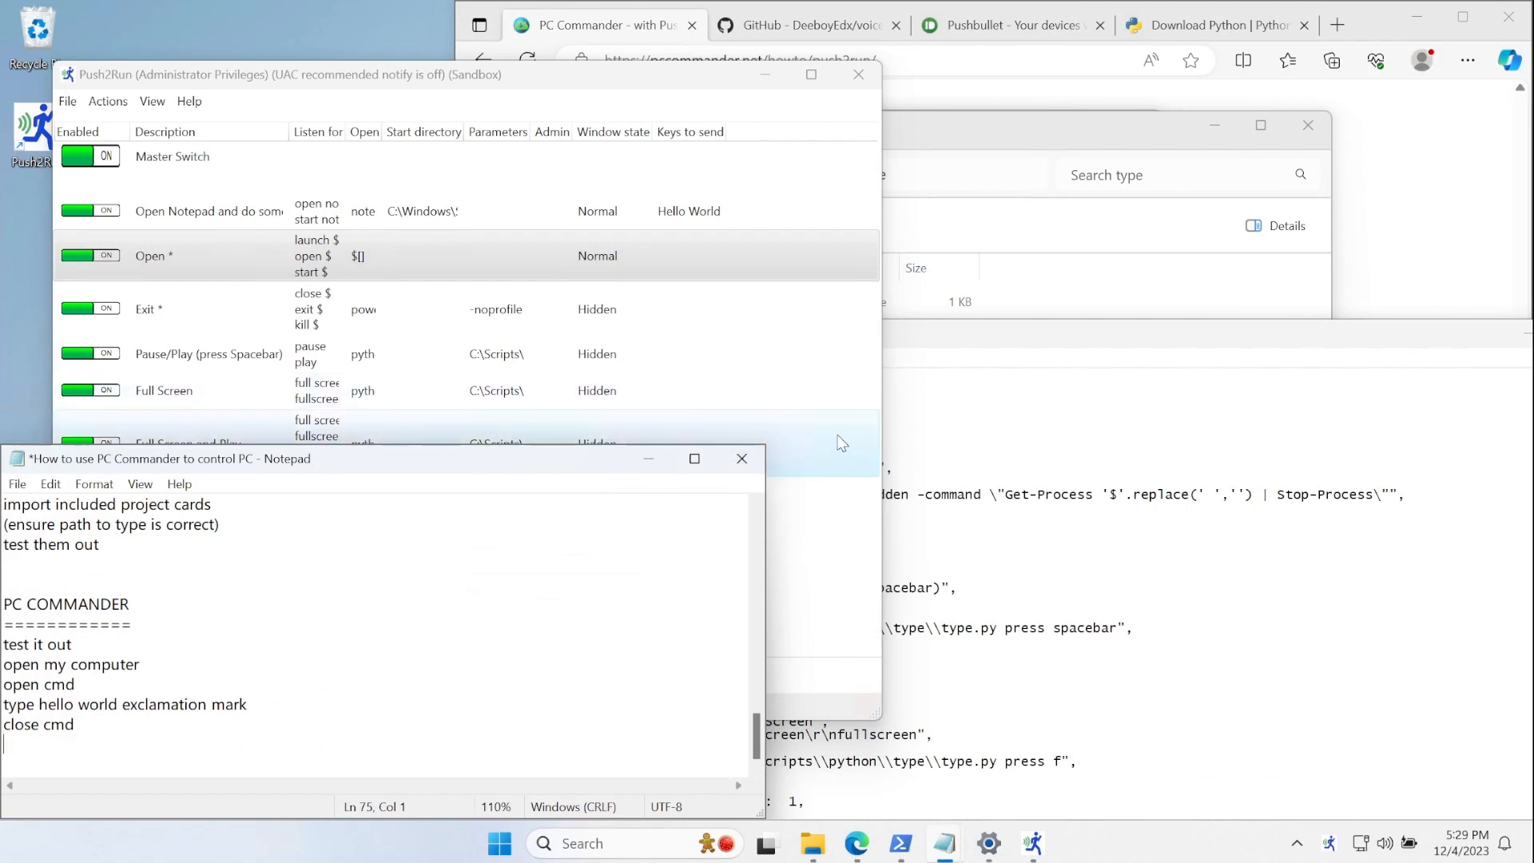
pyautogui.scroll(5, 435, 688)
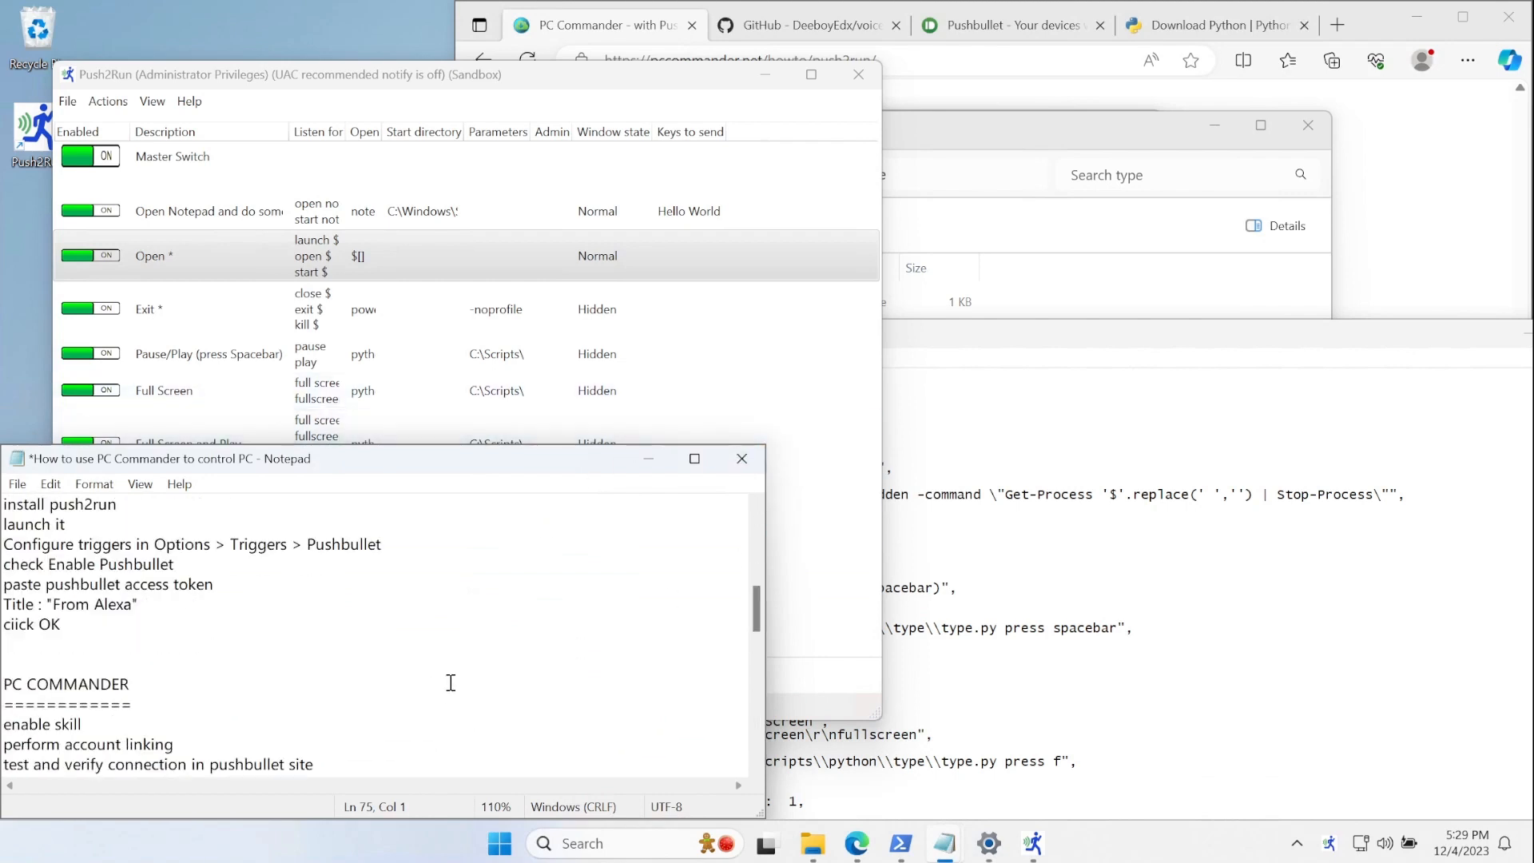
pyautogui.scroll(5, 451, 682)
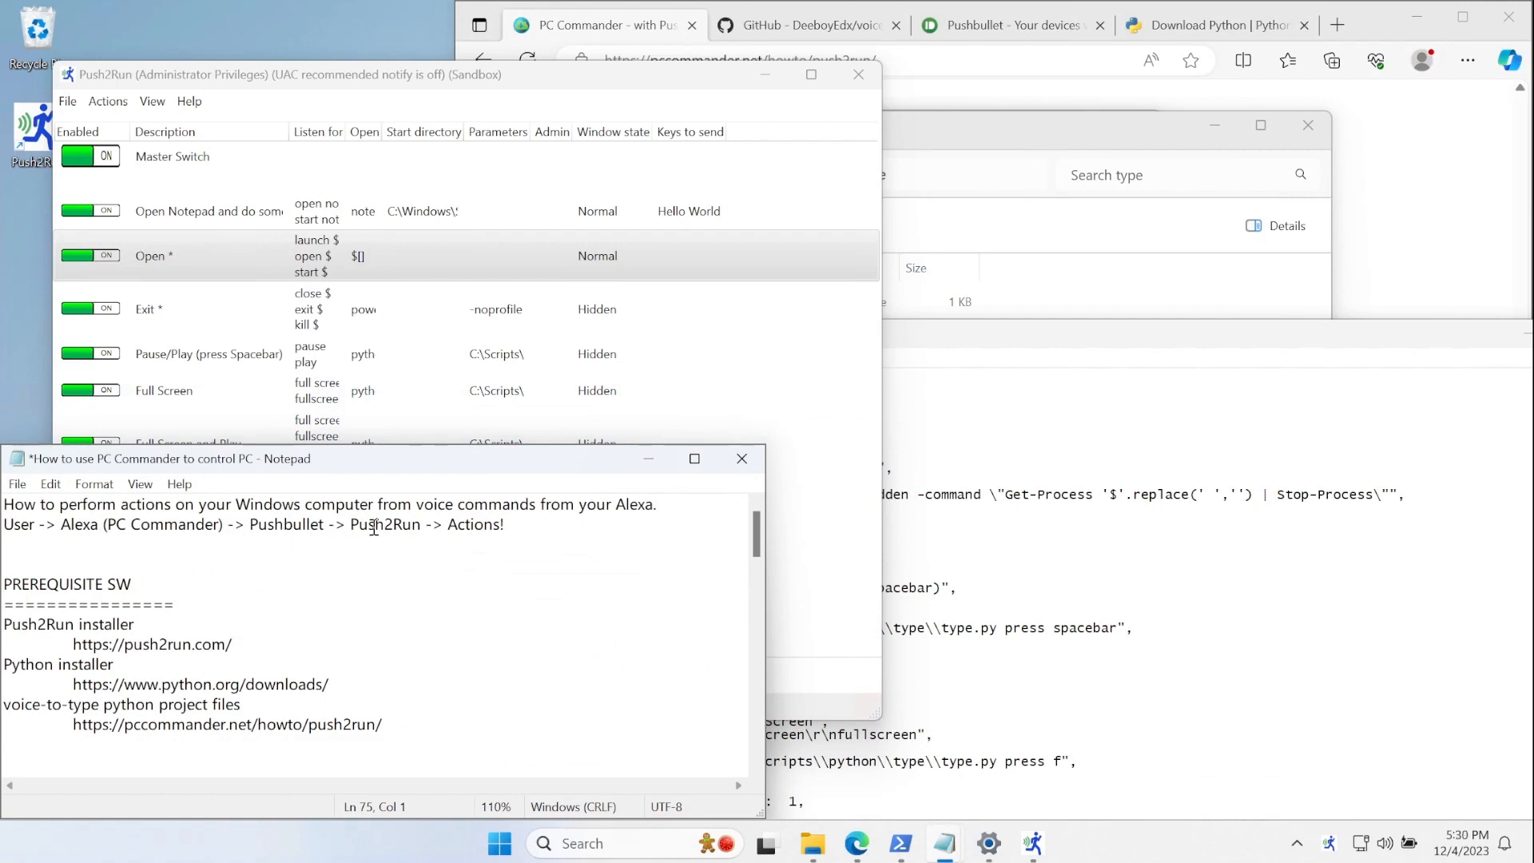
pyautogui.click(1199, 482)
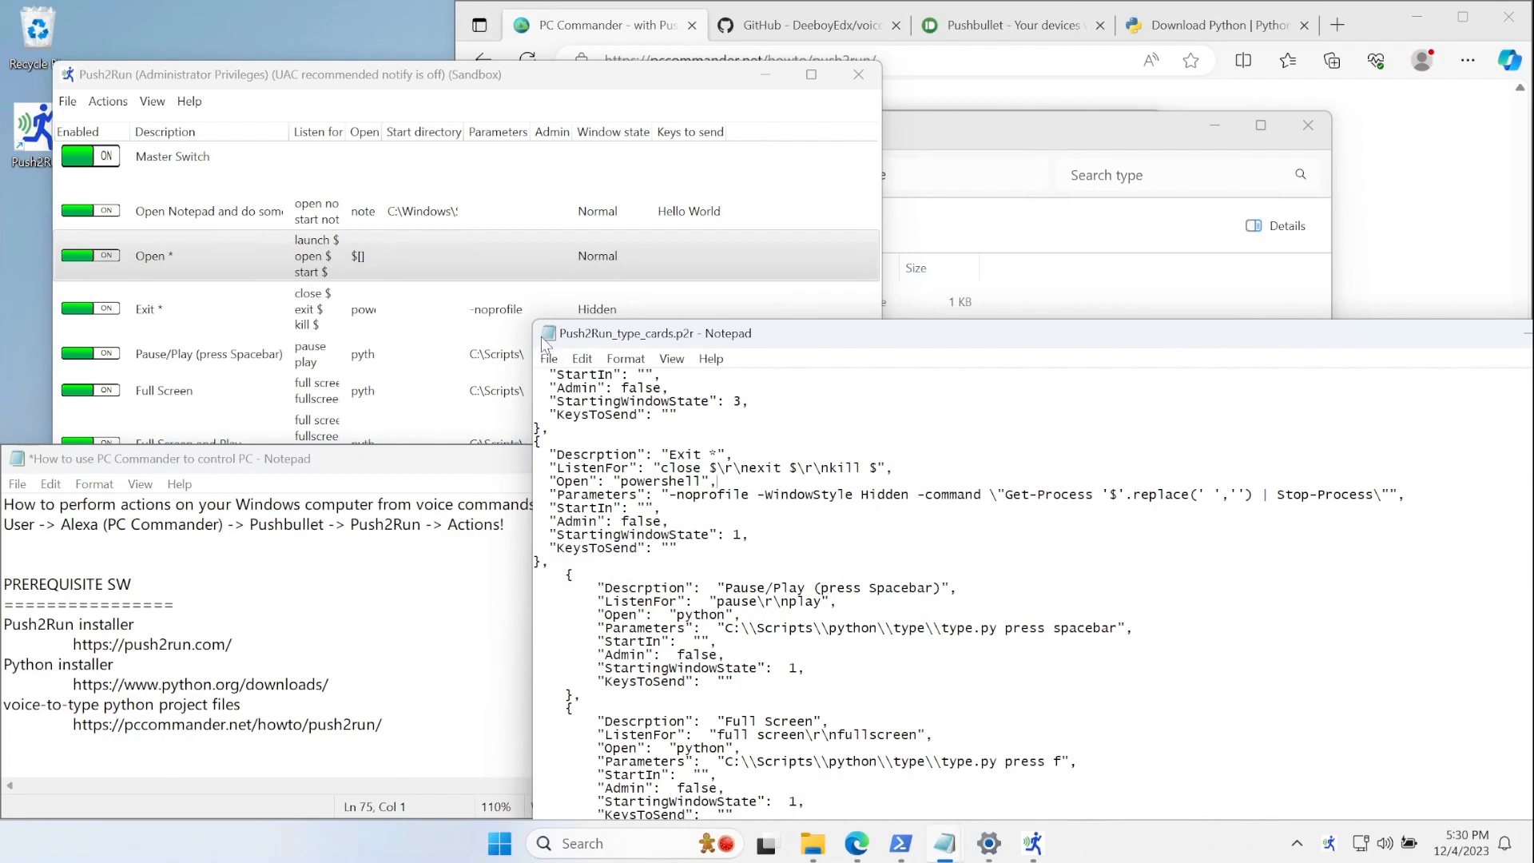
pyautogui.doubleClick(548, 334)
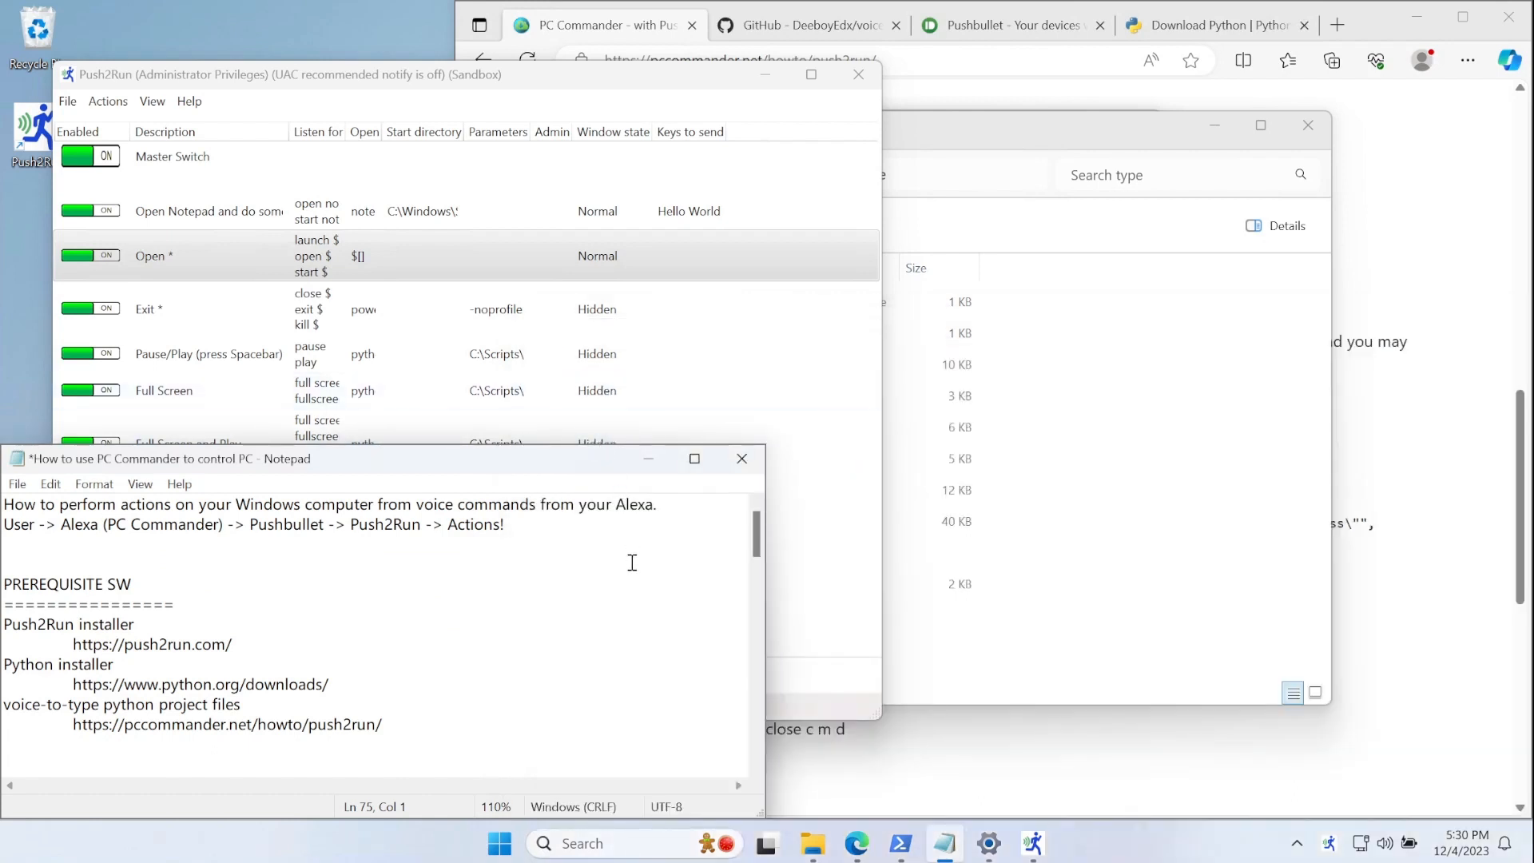